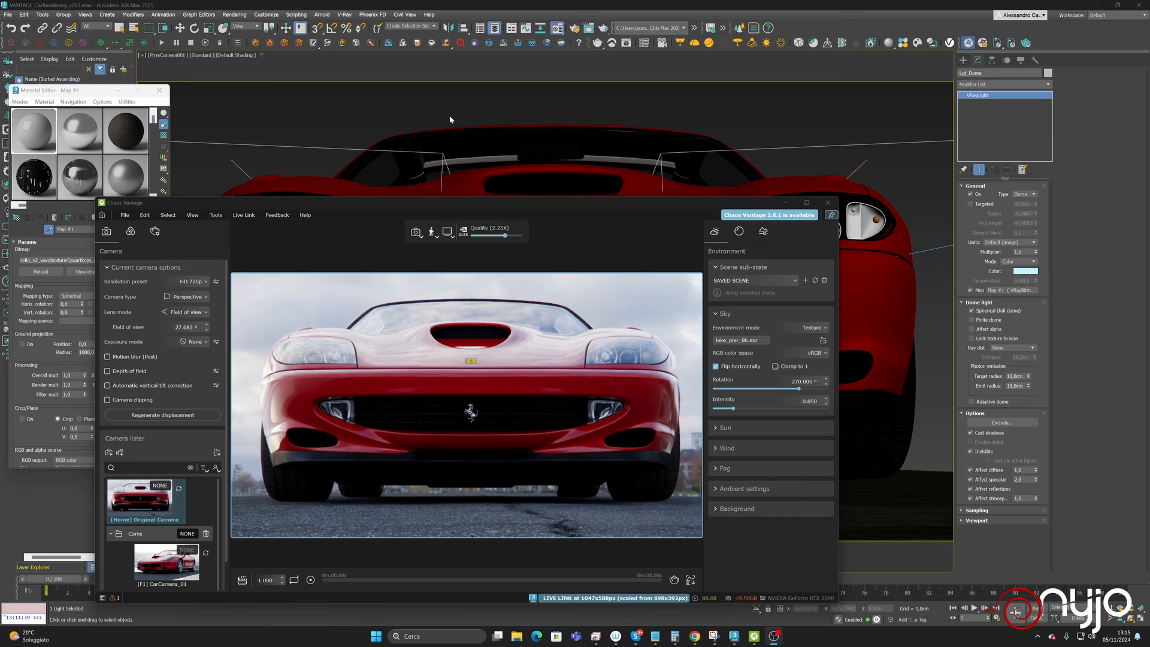
- Show the car's front three-quarter side in a Perspective view and set the Chaos Vantage upscaling quality to Balanced (3X)
drag(528, 209, 670, 225)
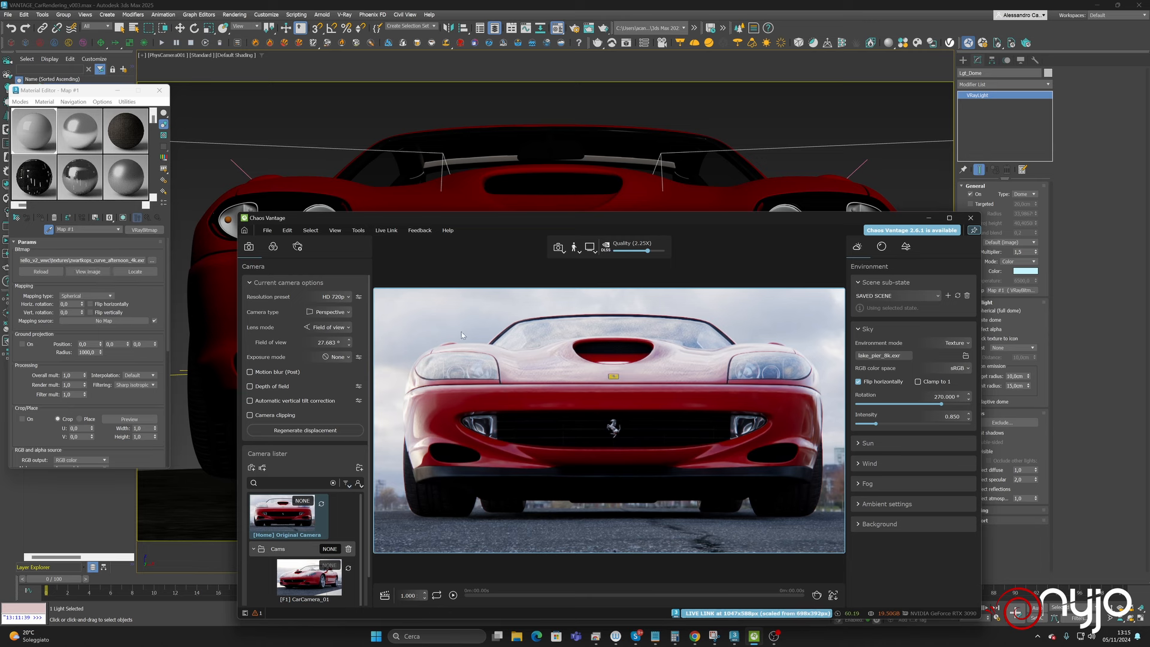
click(165, 54)
key(p)
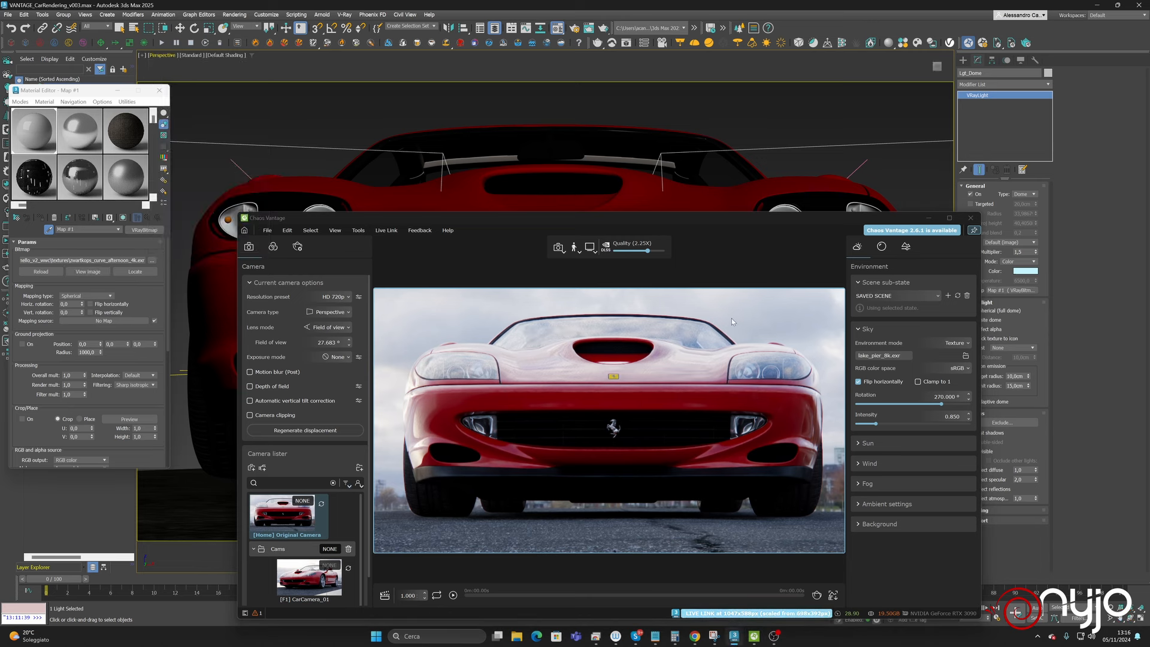
click(1130, 618)
drag(589, 185, 567, 191)
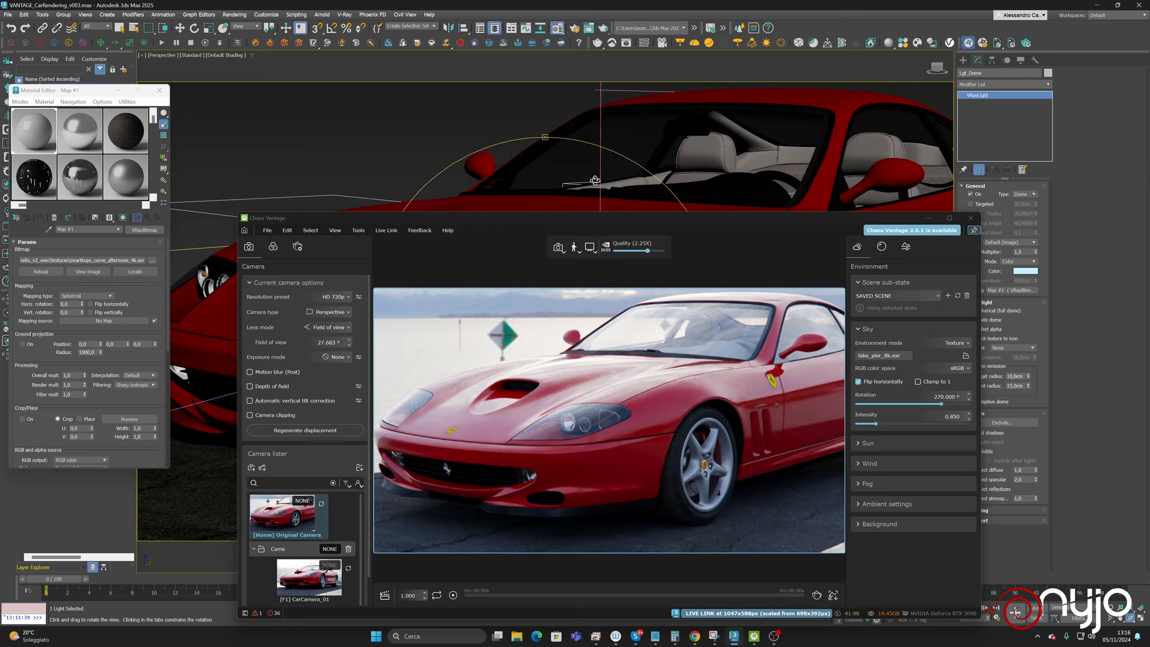
drag(601, 177, 788, 324)
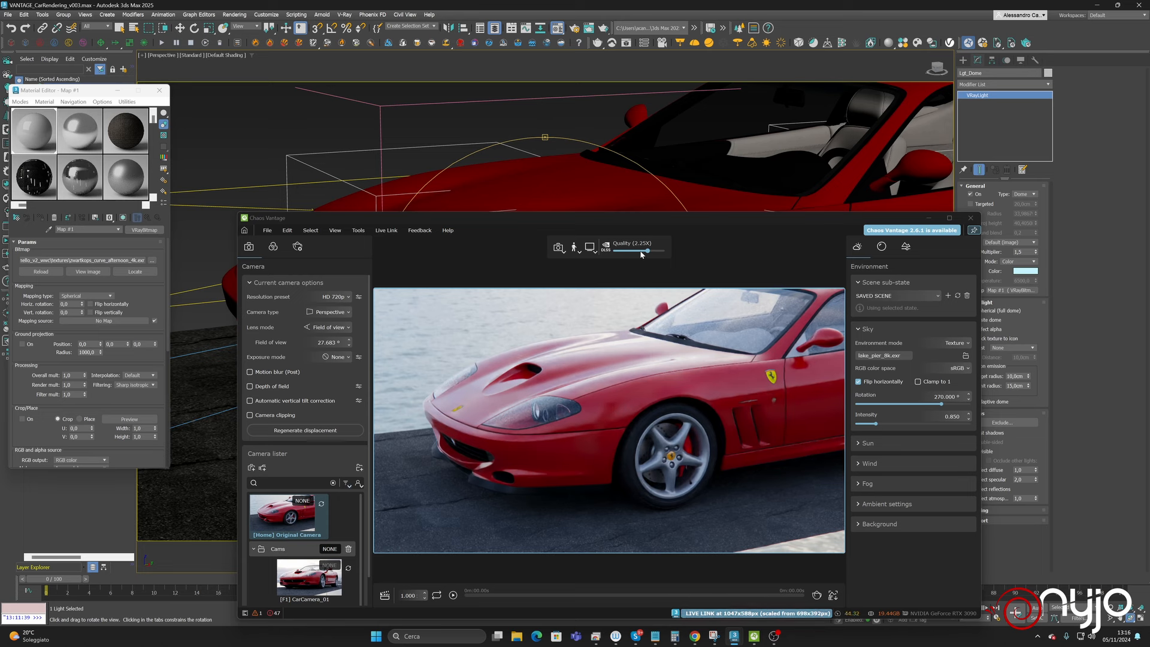
drag(641, 254, 636, 254)
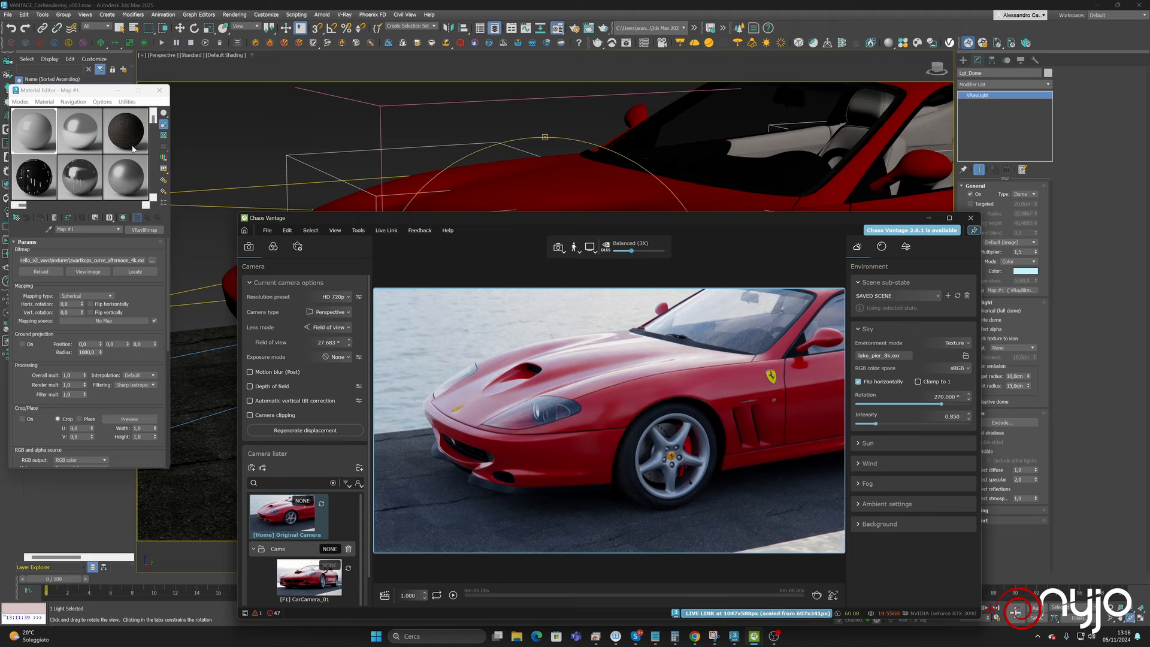
- View the dome light's HDRI bitmap full-screen without the Chaos Vantage window covering it, and put the preview away
click(88, 271)
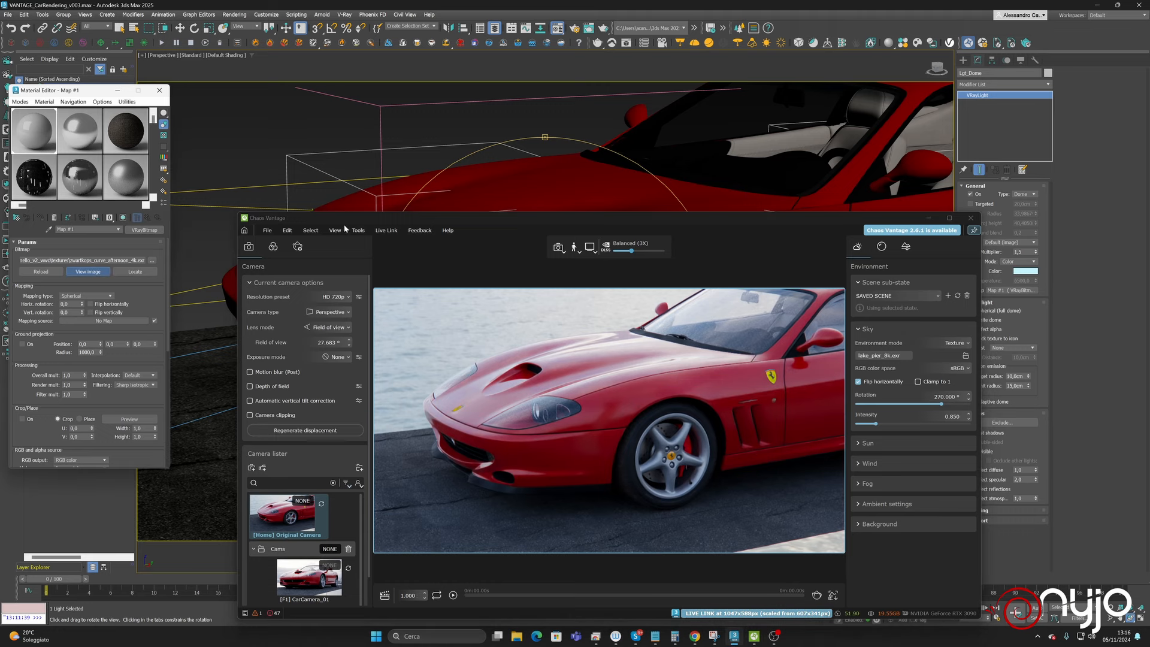
drag(951, 14, 109, 28)
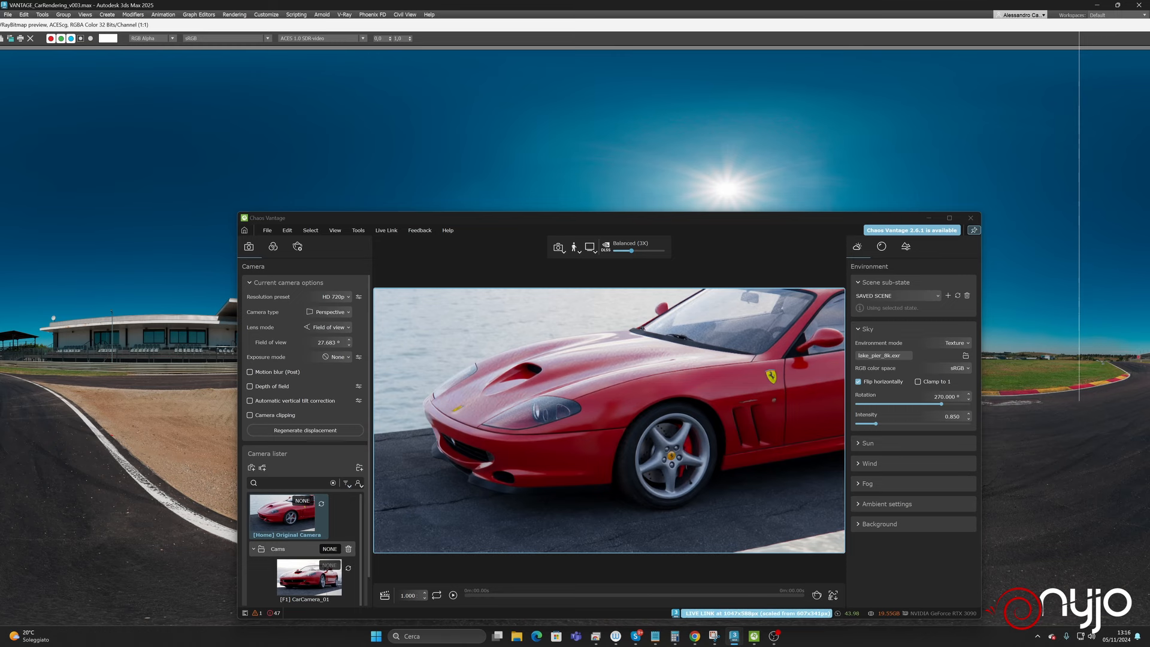
double_click(959, 25)
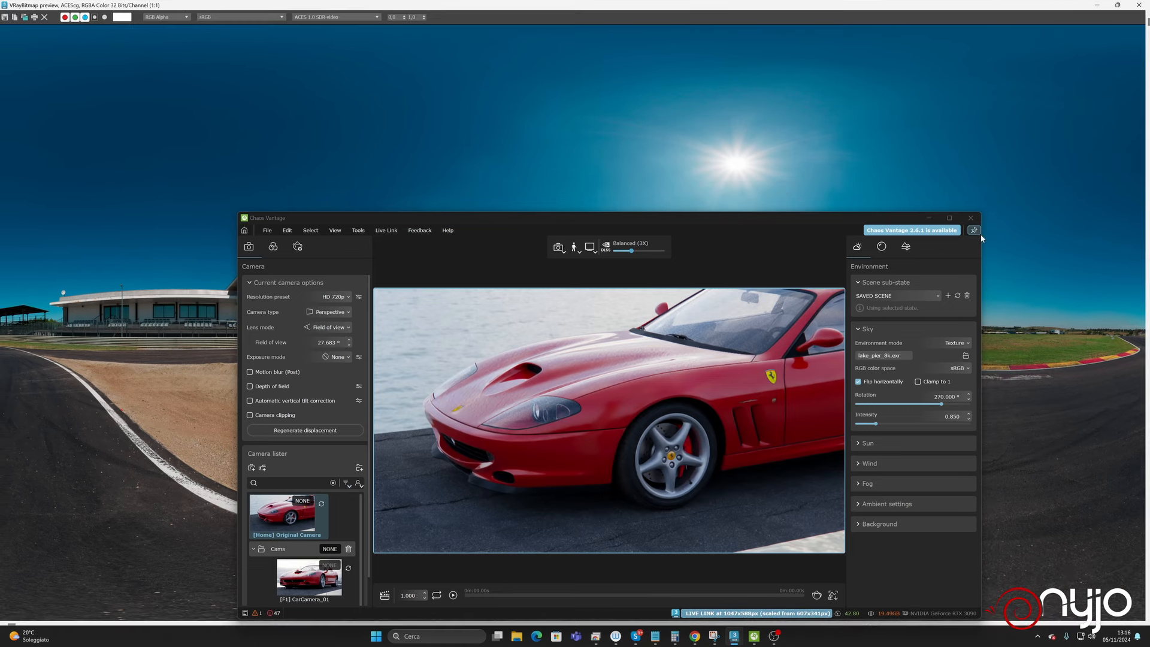
click(929, 217)
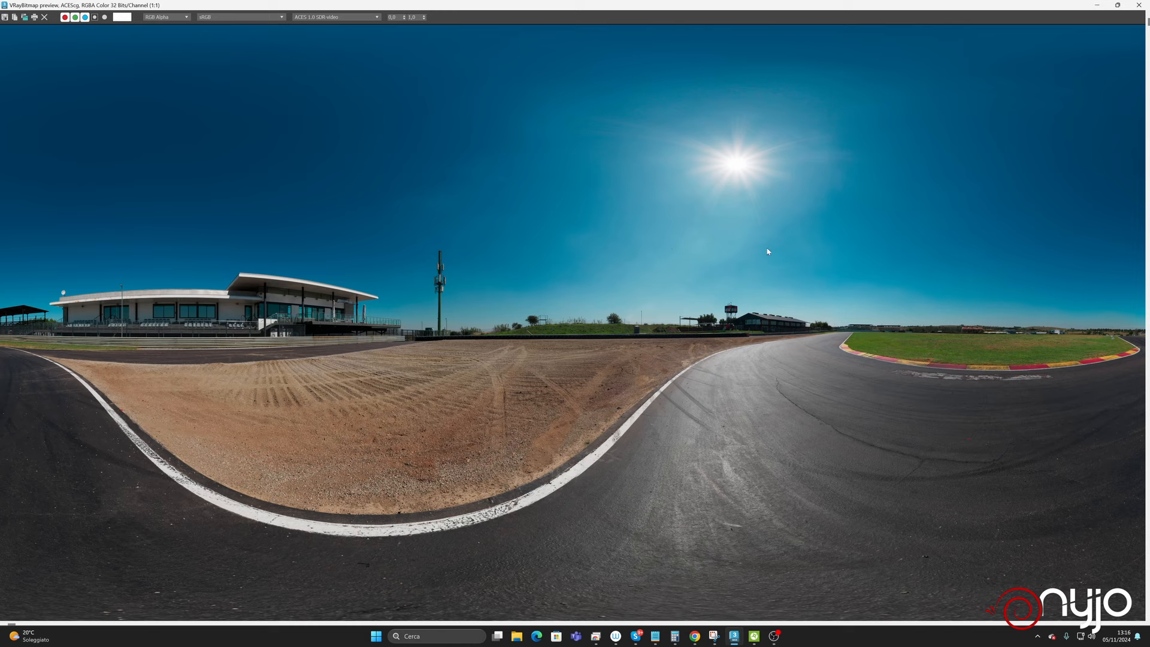
click(1096, 6)
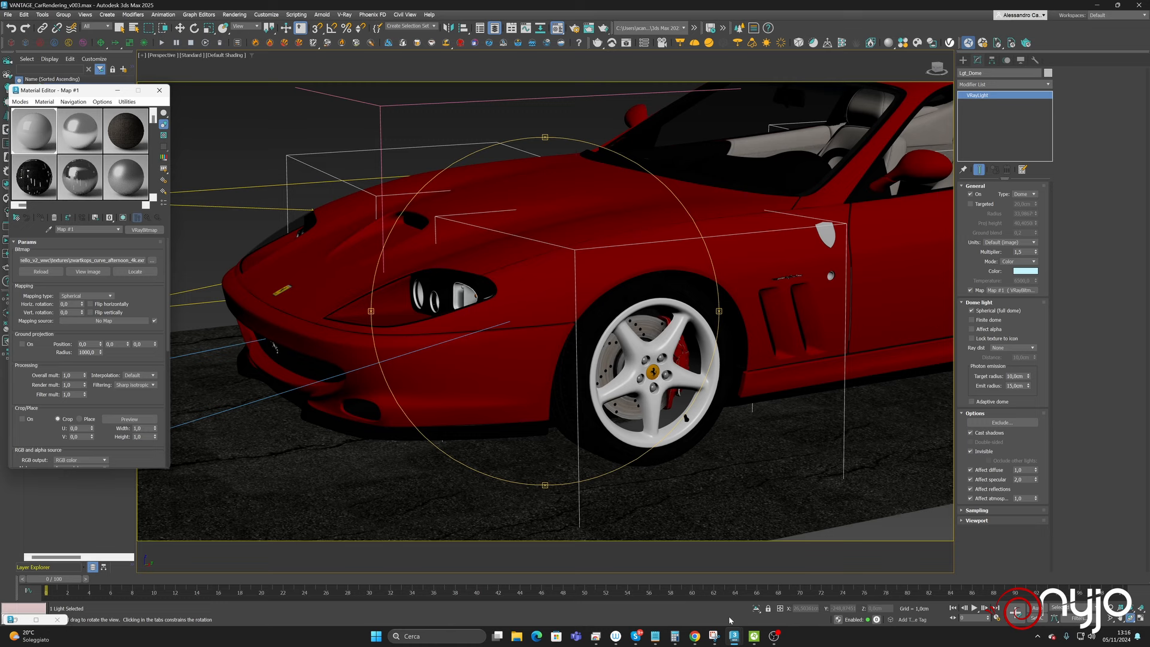
- Replace the dome light map's HDR image with lake_pier_8k.exr from the Download folder in 3ds Max
click(755, 637)
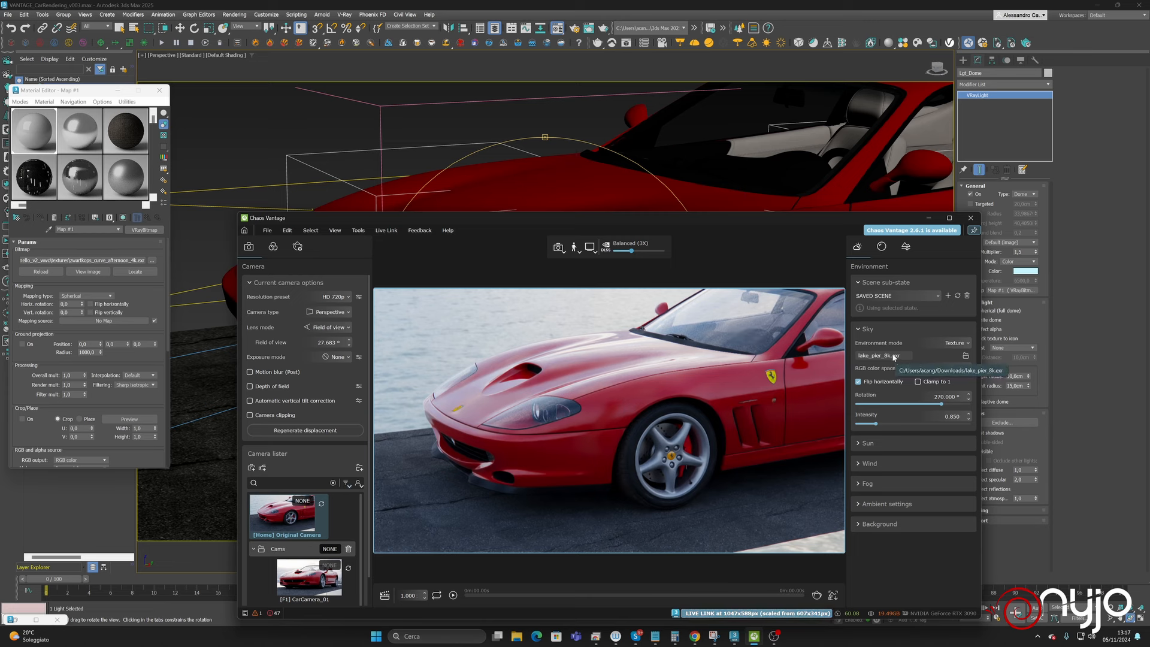
click(152, 261)
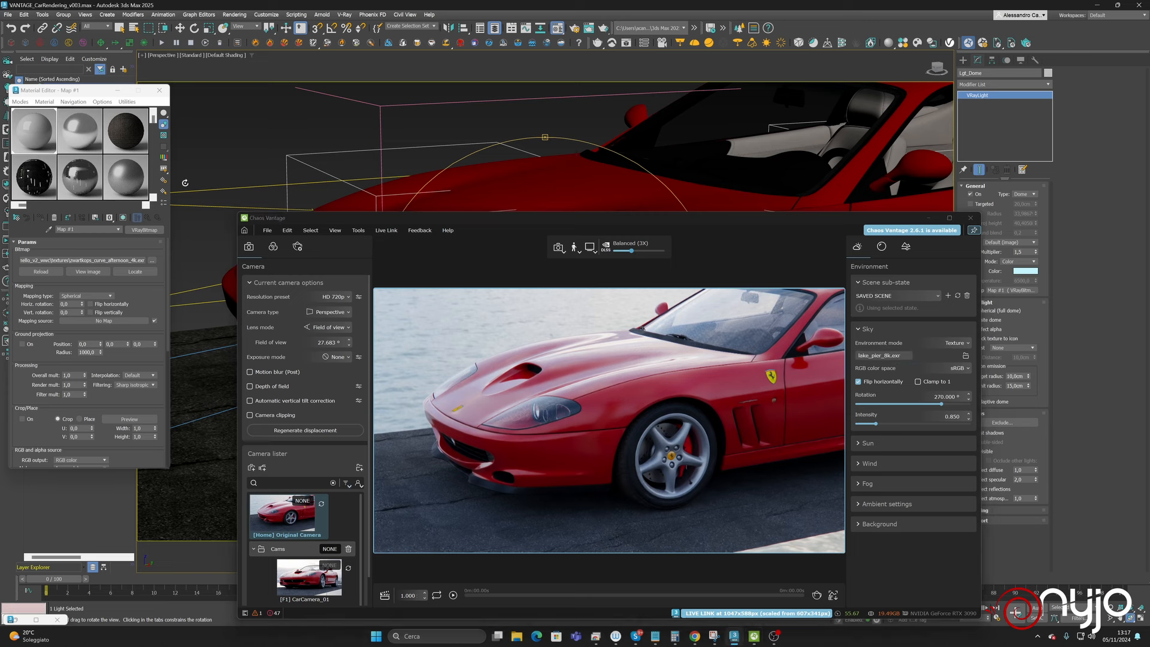
click(153, 261)
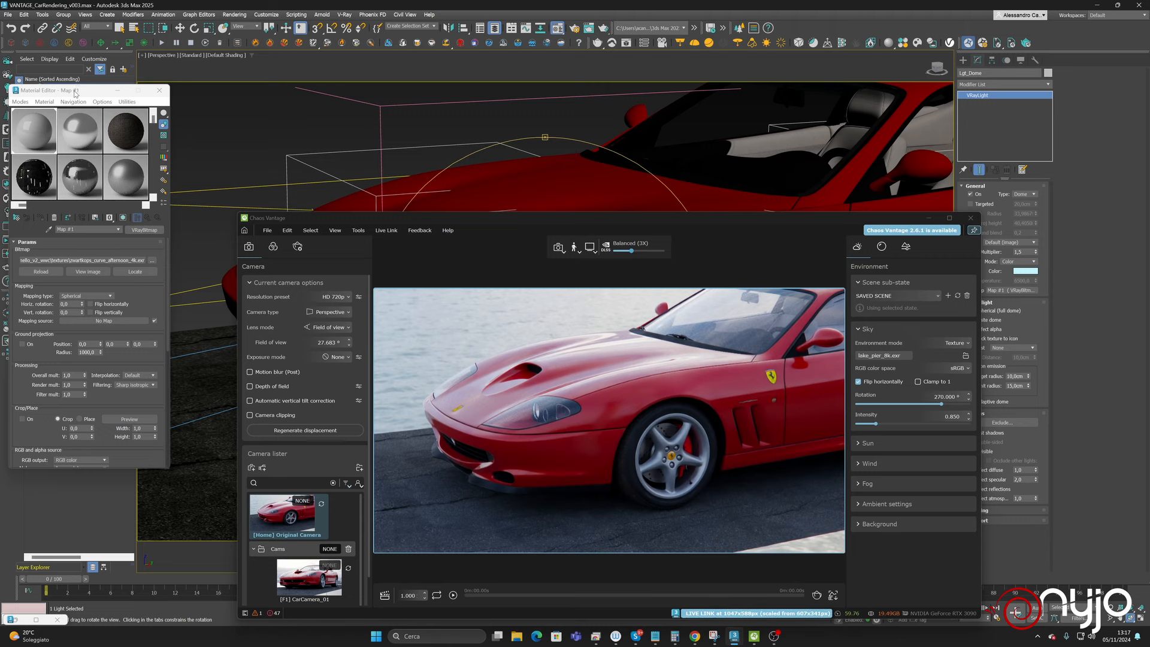
mouse_move(75, 94)
mouse_down()
mouse_move(241, 105)
mouse_move(83, 104)
mouse_up()
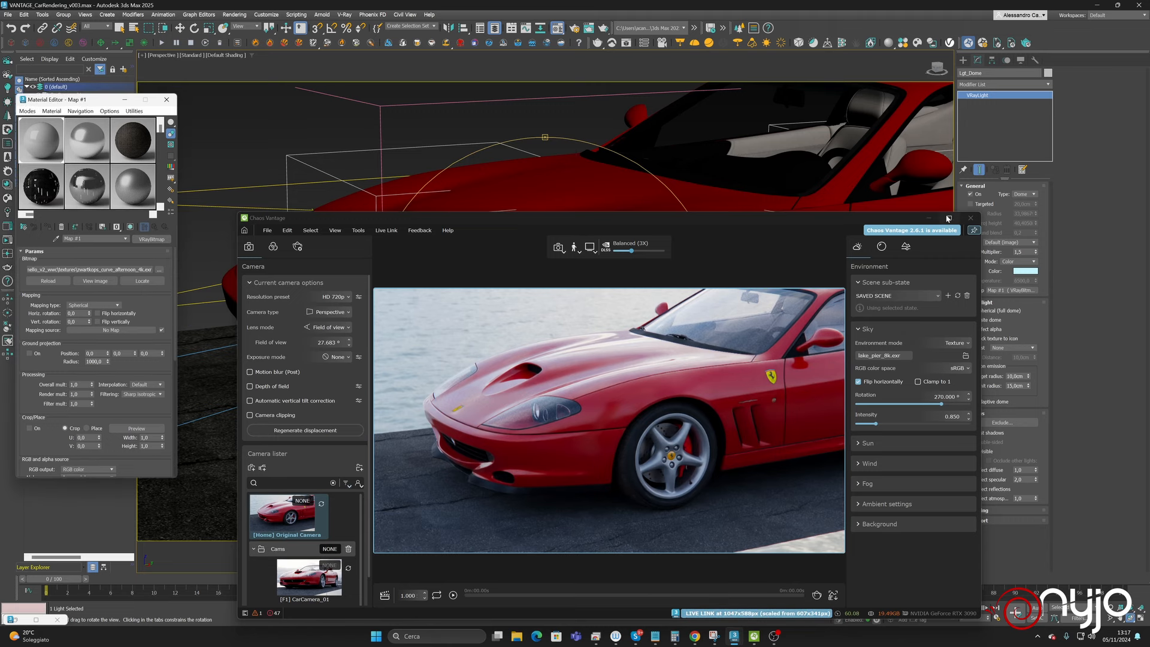
click(578, 336)
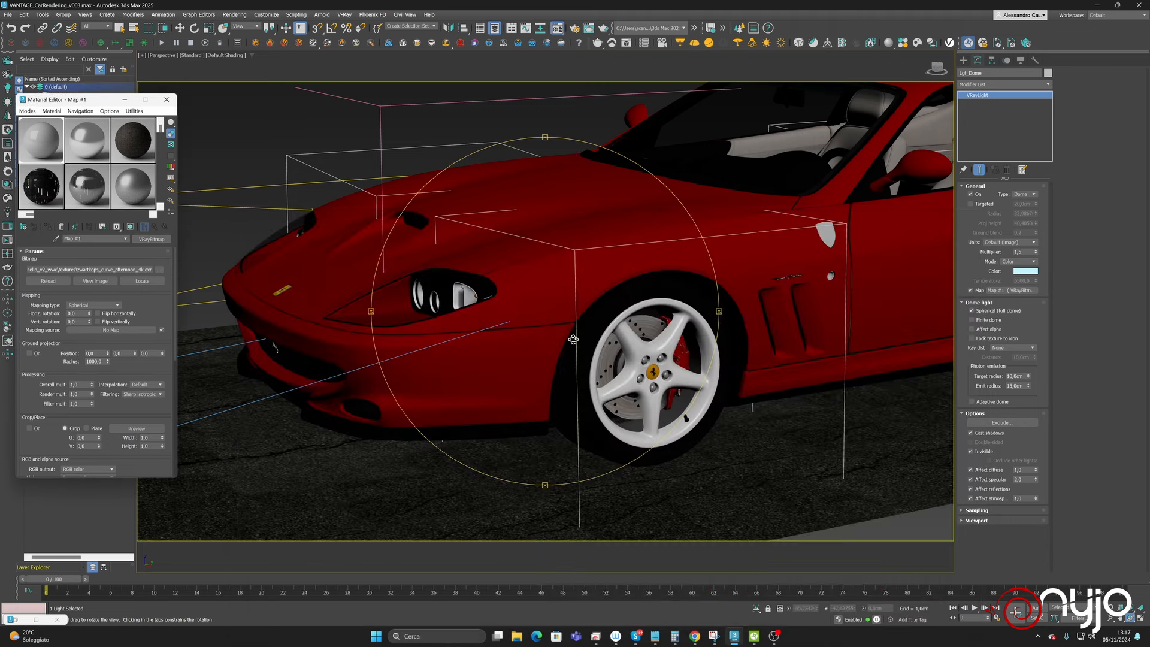
click(161, 269)
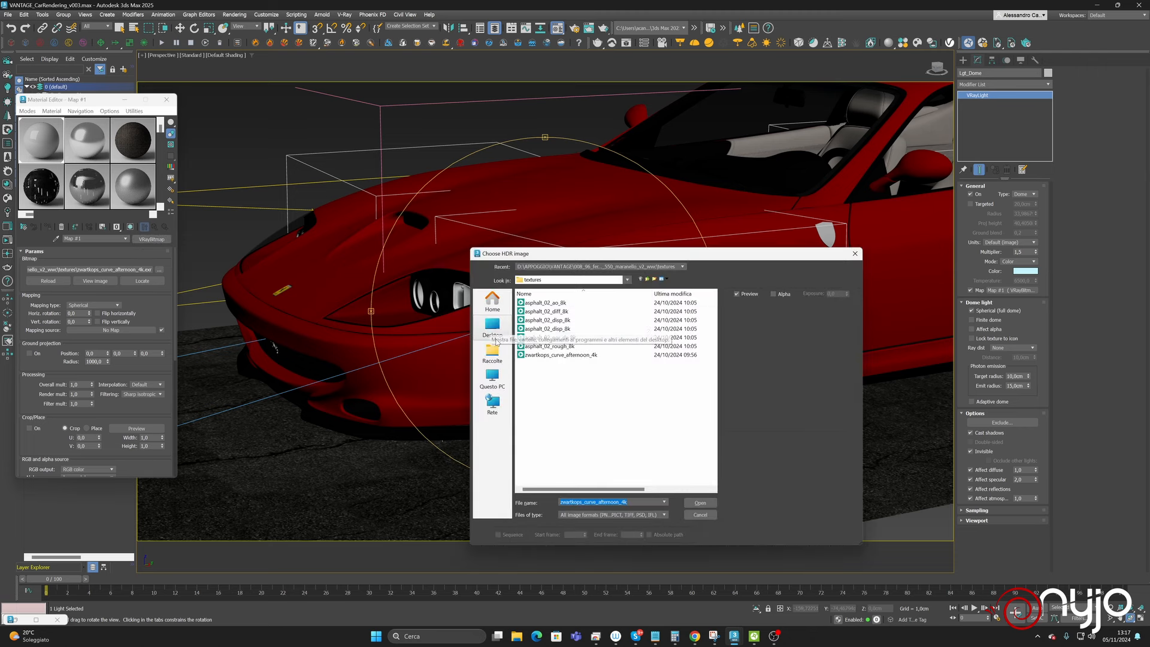
click(494, 328)
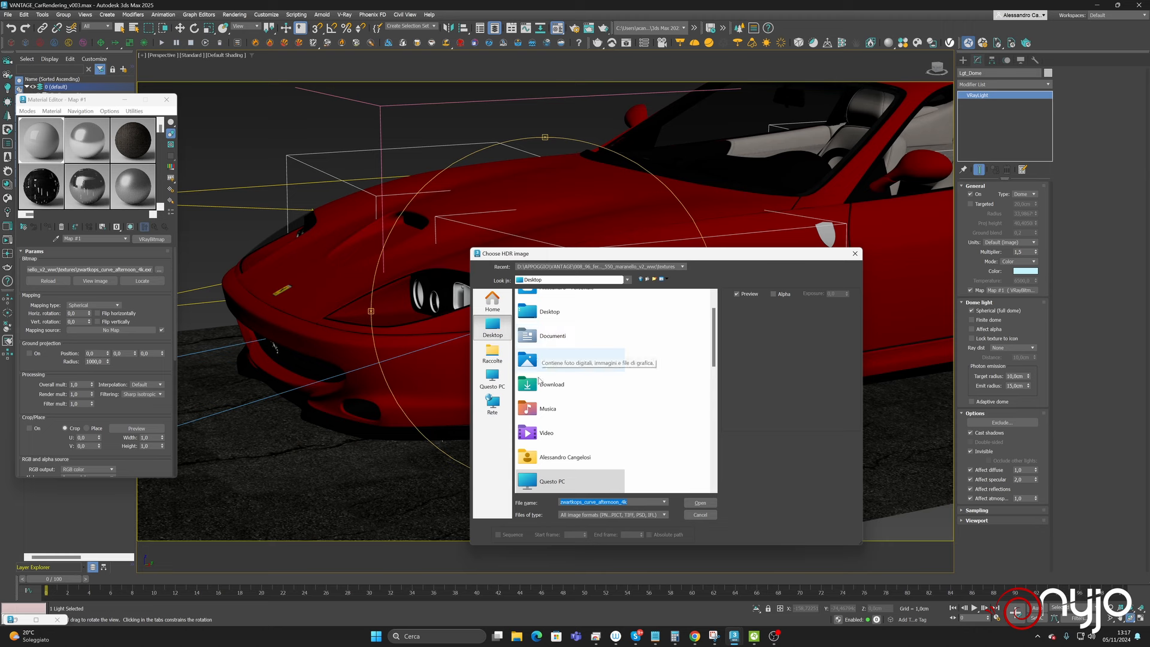
double_click(550, 379)
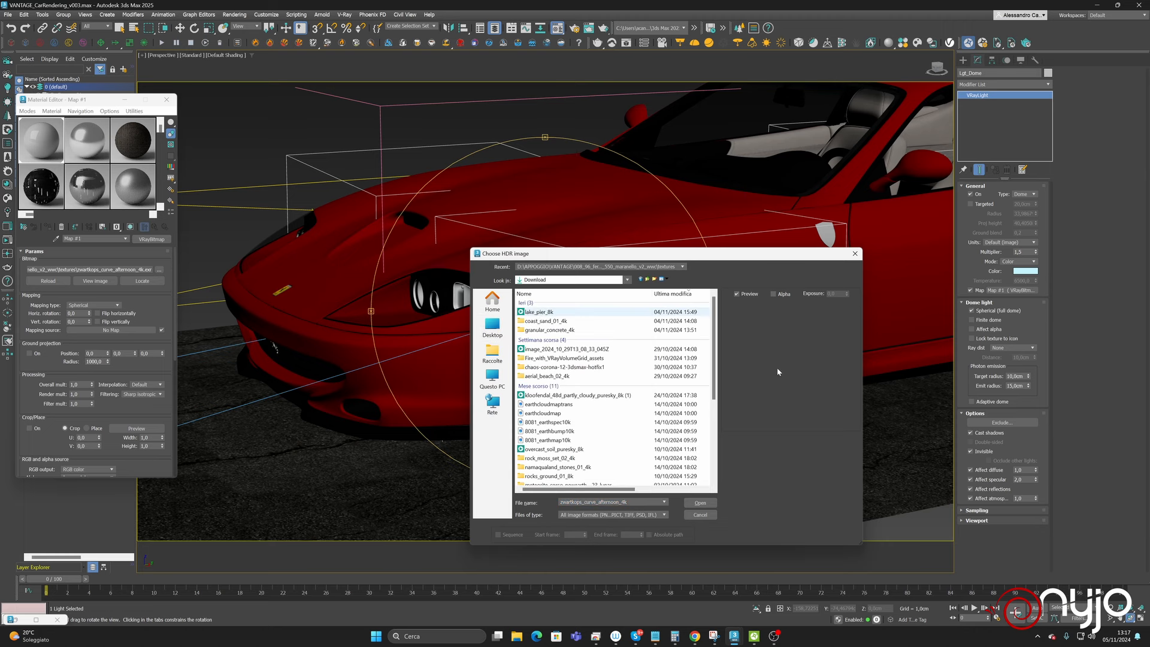
click(699, 502)
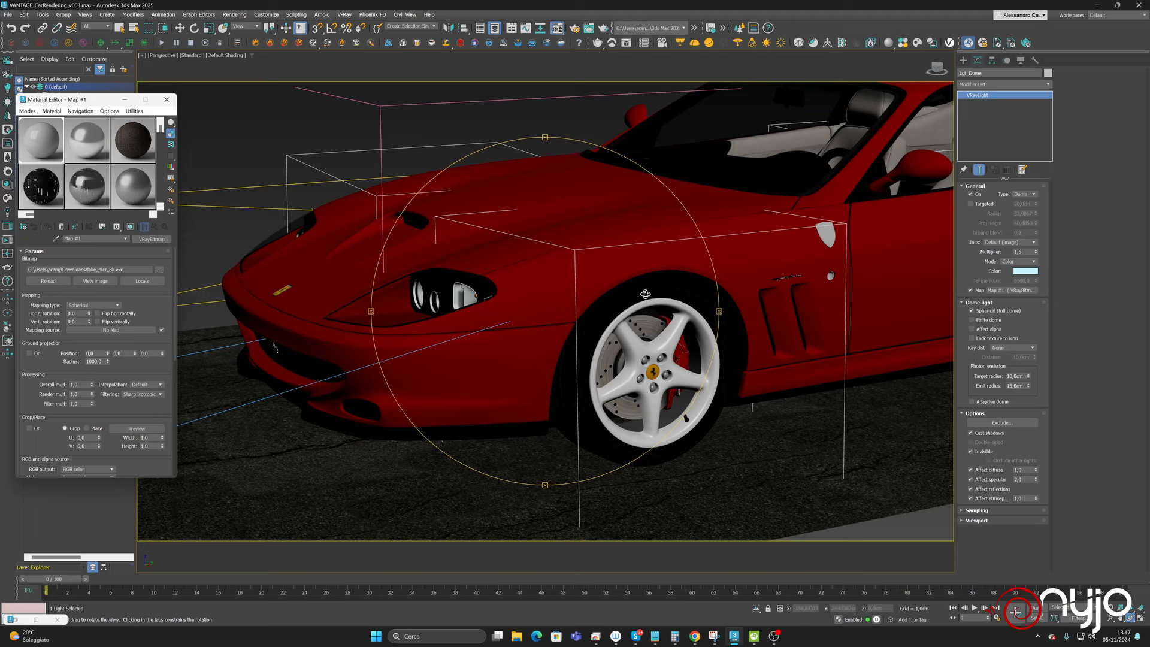
- Switch to Chaos Vantage and load the setup file VANTAGE_CarRendering_VantageSetup_v003, viewing the car from its front three-quarter side
click(754, 636)
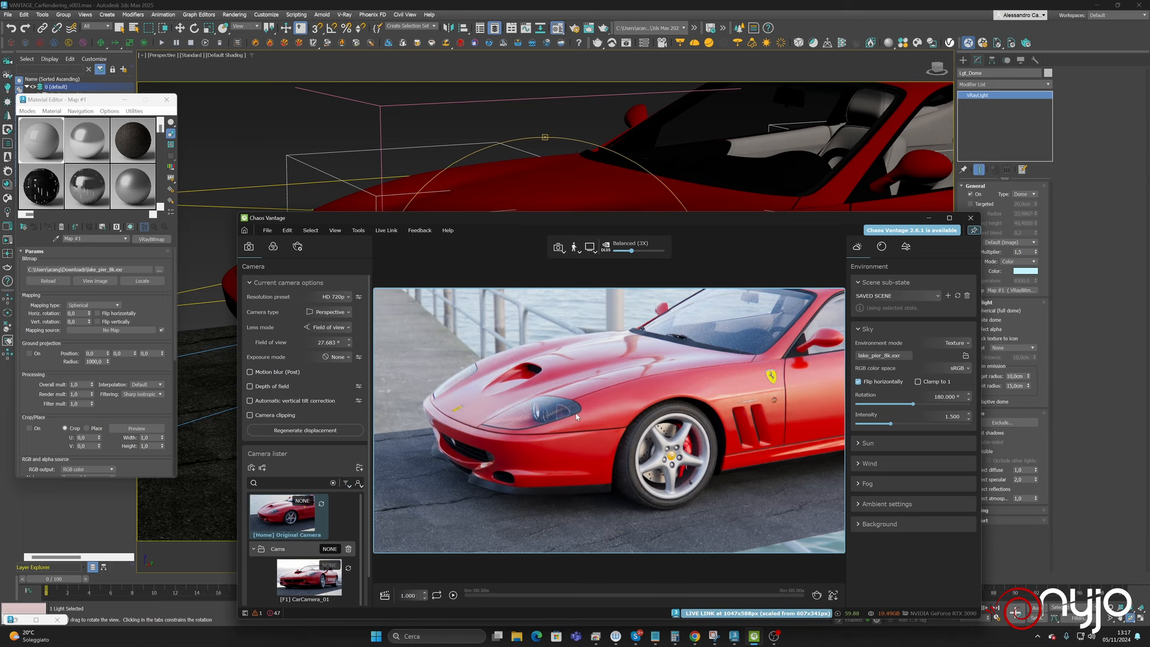
mouse_move(527, 188)
mouse_down()
mouse_move(604, 192)
mouse_move(473, 189)
mouse_move(539, 185)
mouse_move(528, 184)
mouse_up()
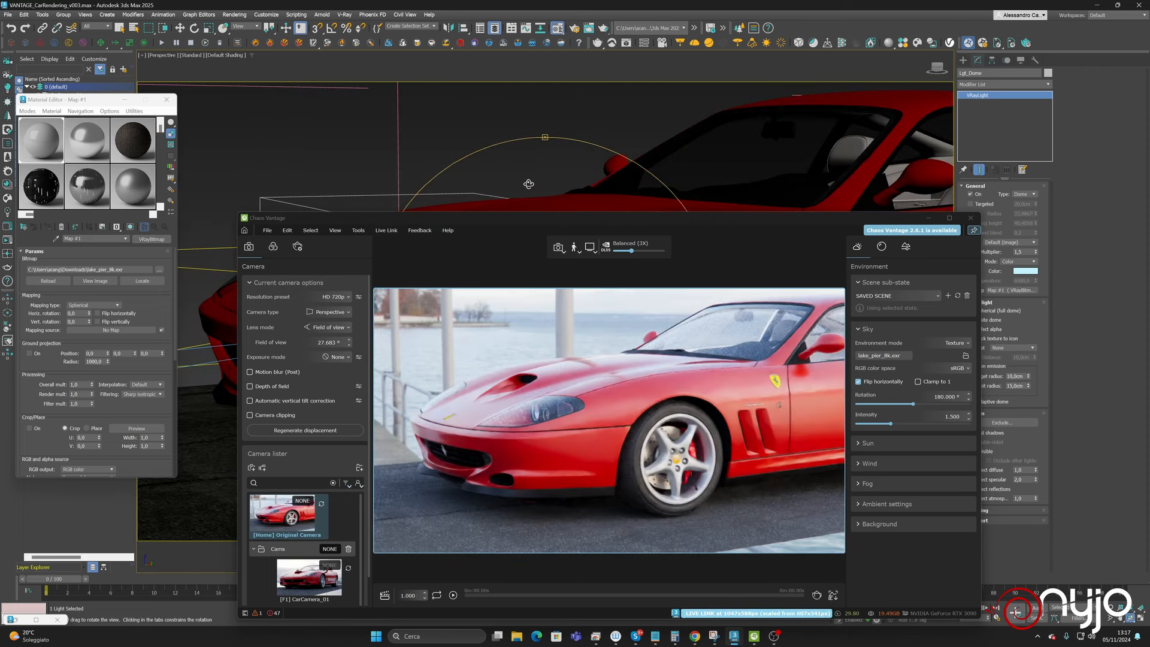
click(274, 233)
click(282, 258)
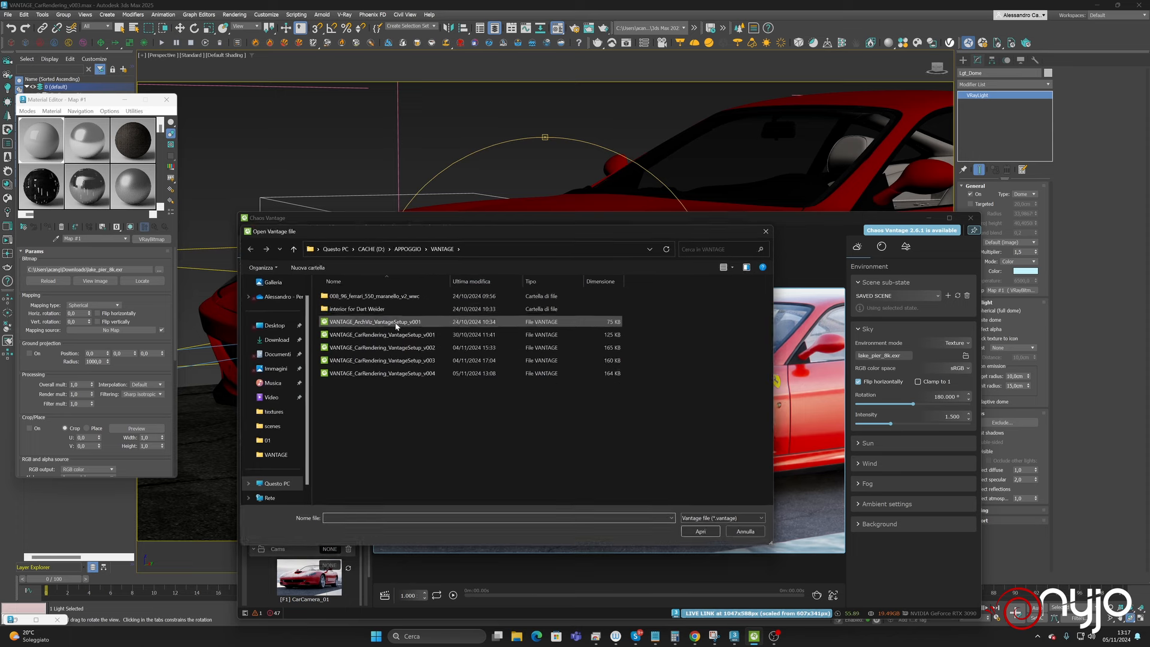
double_click(401, 360)
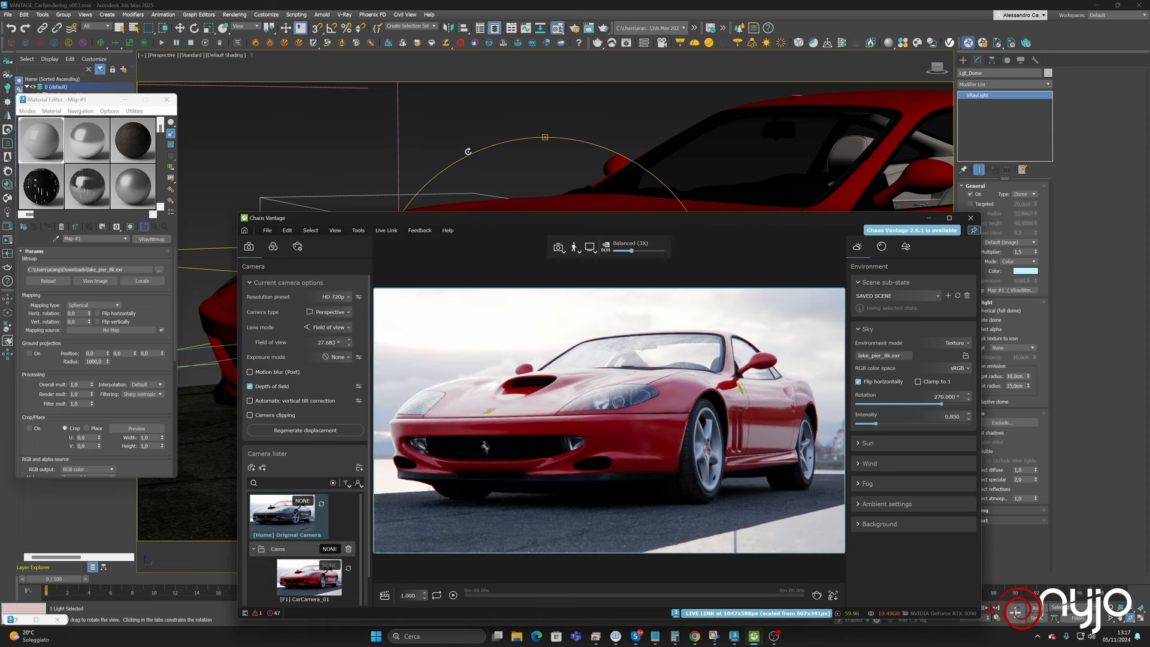
drag(529, 193, 539, 195)
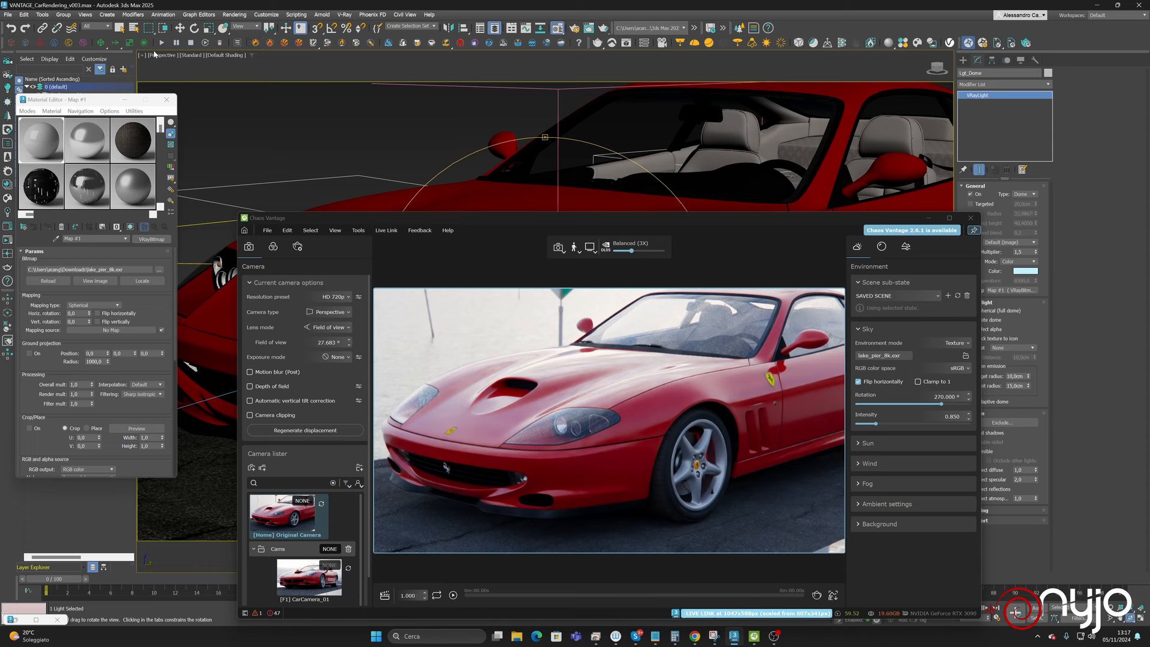
- Select the road plane in 3ds Max and reduce Chaos Vantage to a small render preview without its interface
key(q)
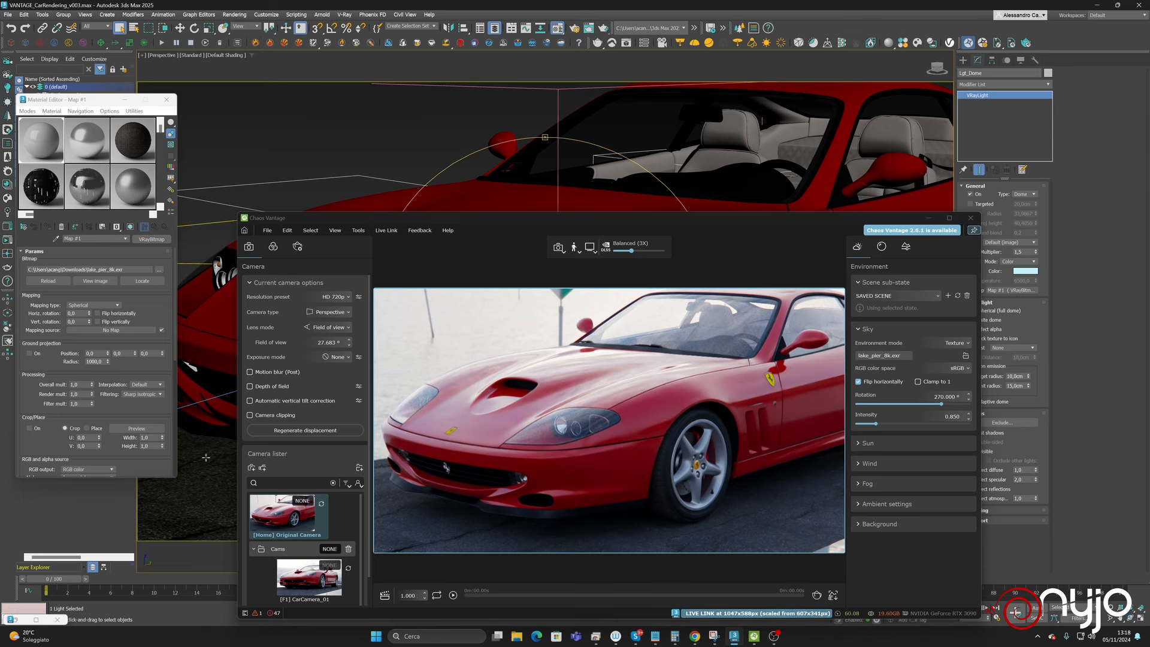
click(205, 457)
drag(803, 217, 691, 212)
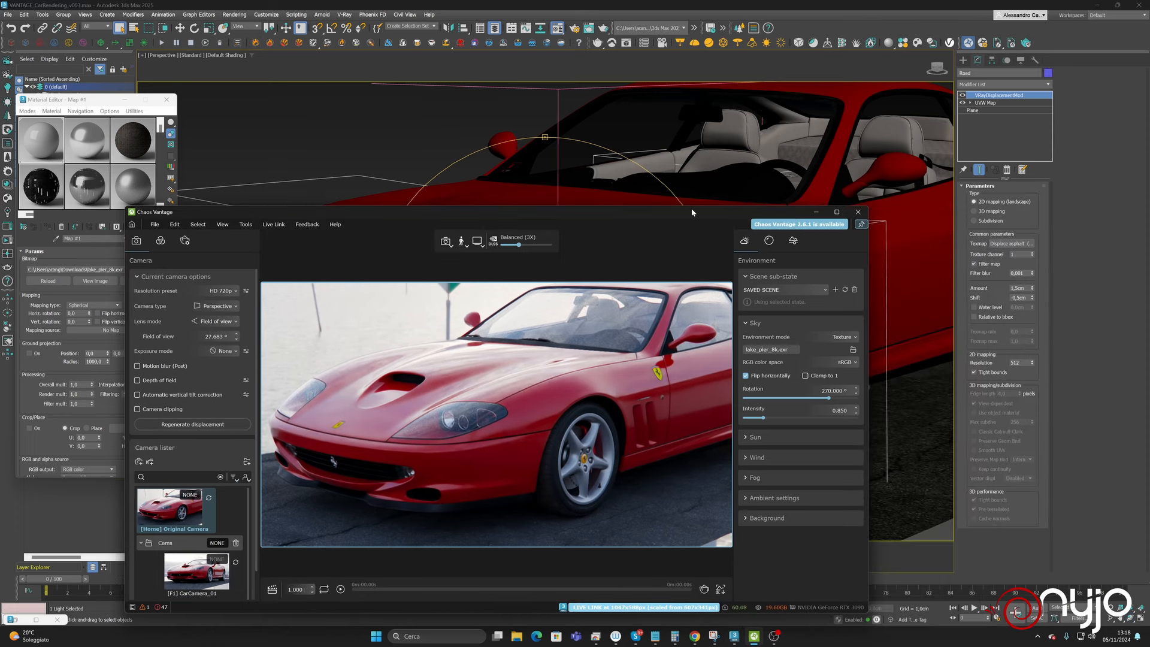
key(Tab)
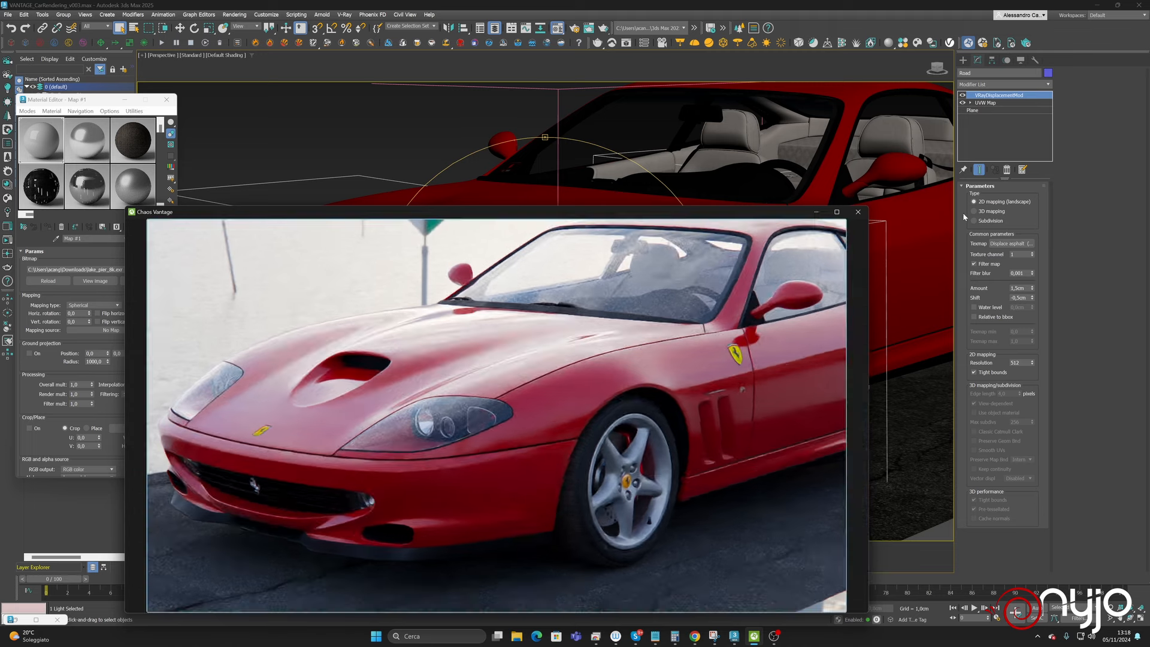
drag(867, 207, 673, 313)
drag(575, 331, 853, 319)
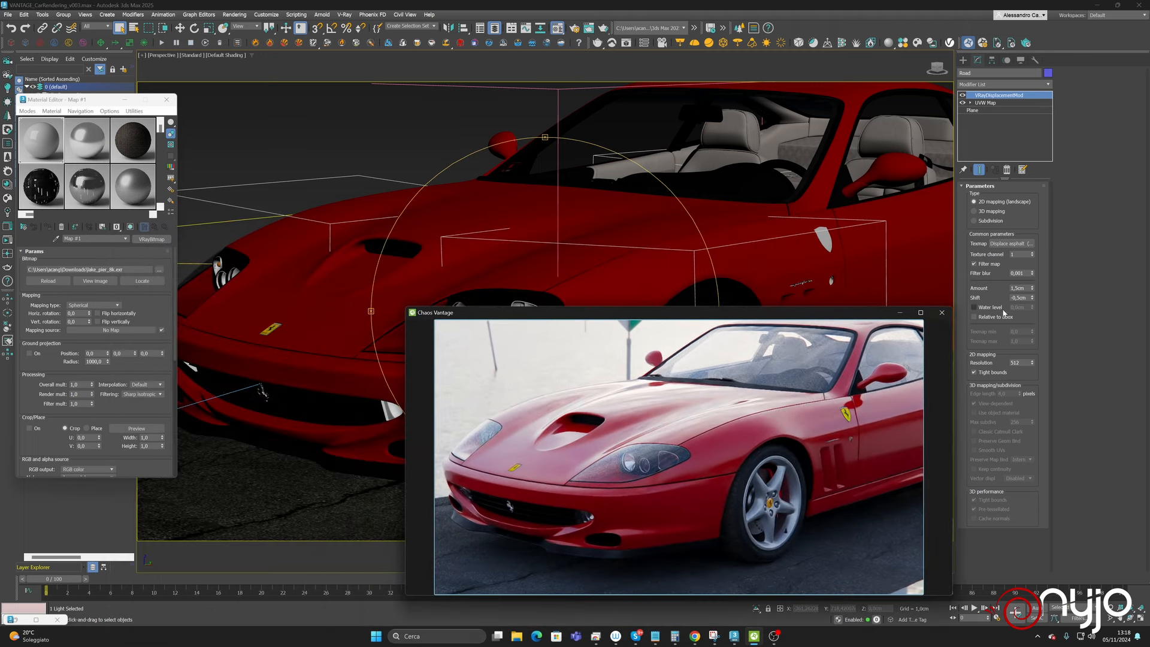
- Set the width of the road's base plane to 700 cm
click(983, 110)
click(1025, 207)
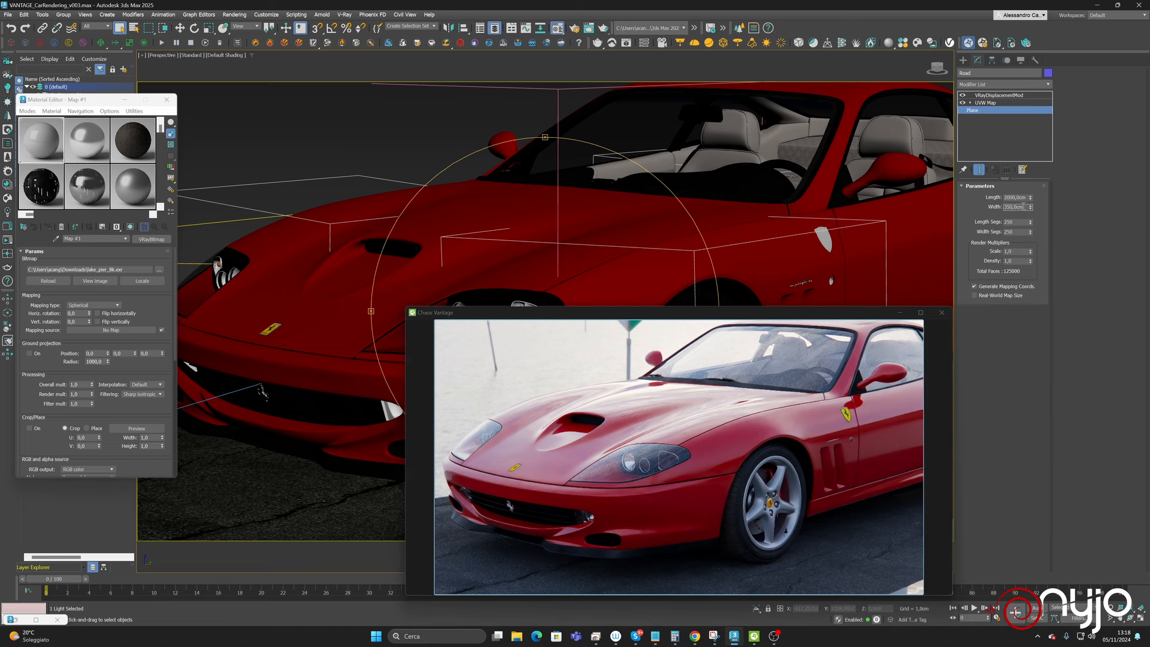
text(70)
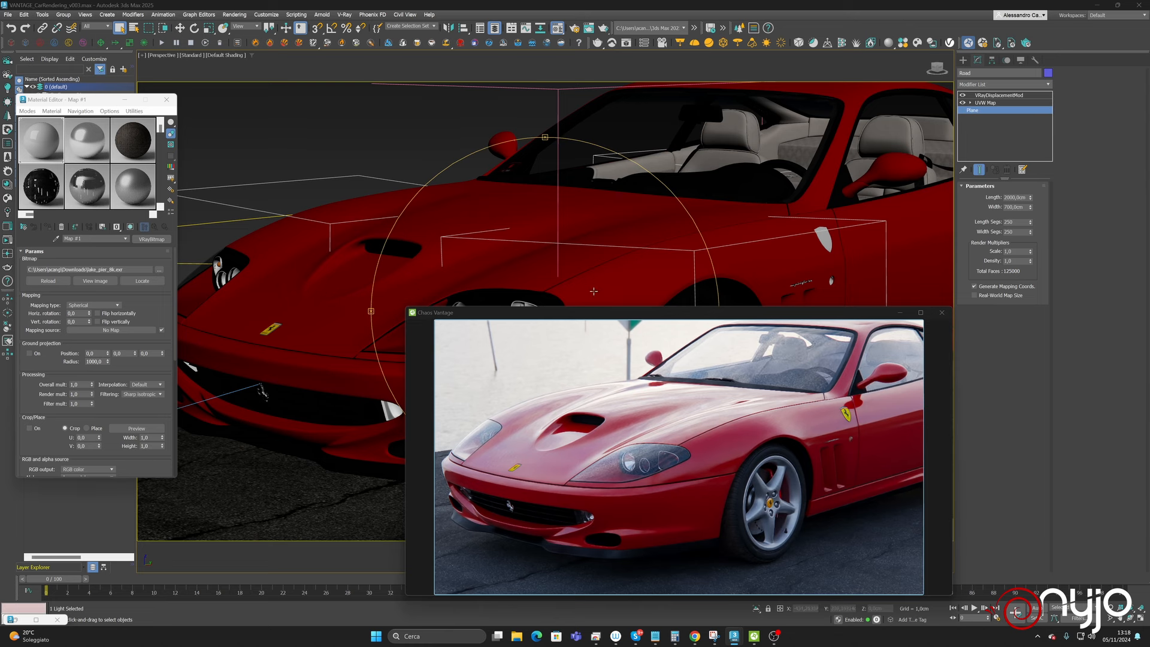
- Shrink the Chaos Vantage preview clear of the car in the viewport and select the front left wheel's rim
drag(744, 317, 935, 326)
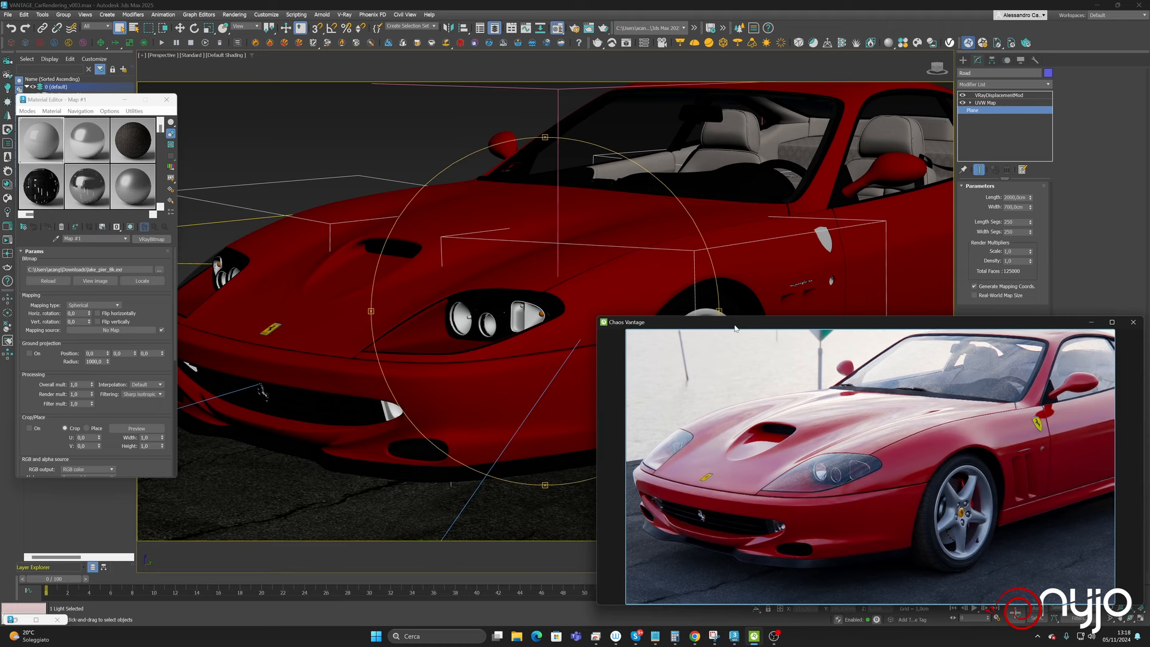
drag(596, 316, 757, 383)
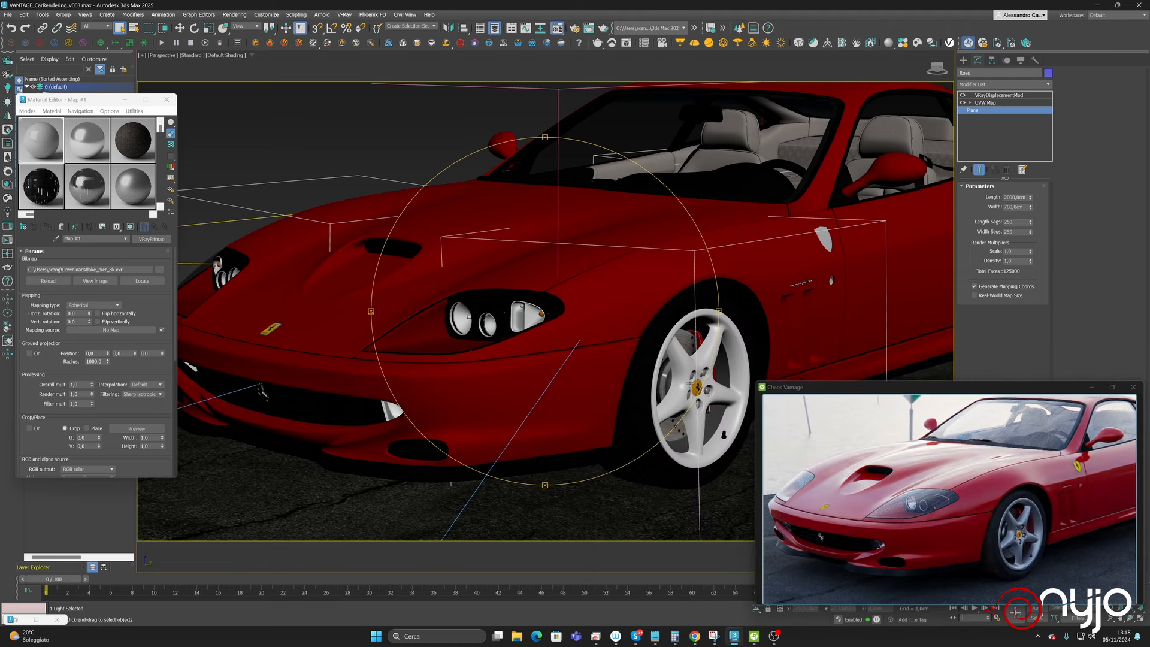
click(556, 318)
alt+middle_drag(556, 317, 552, 388)
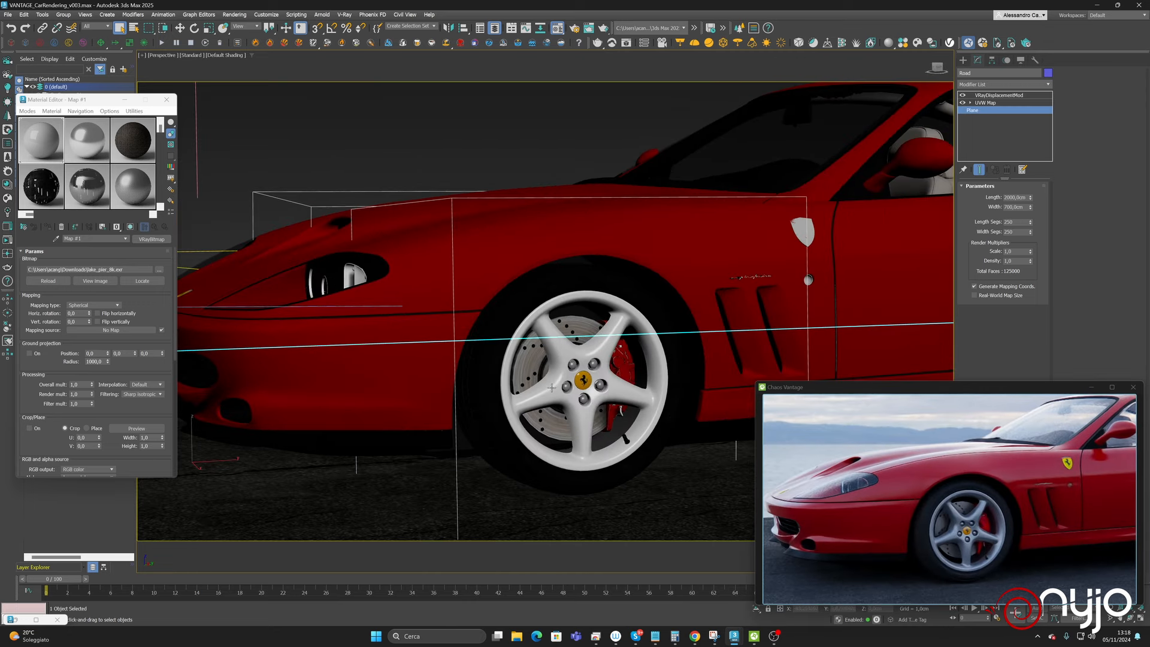
click(601, 363)
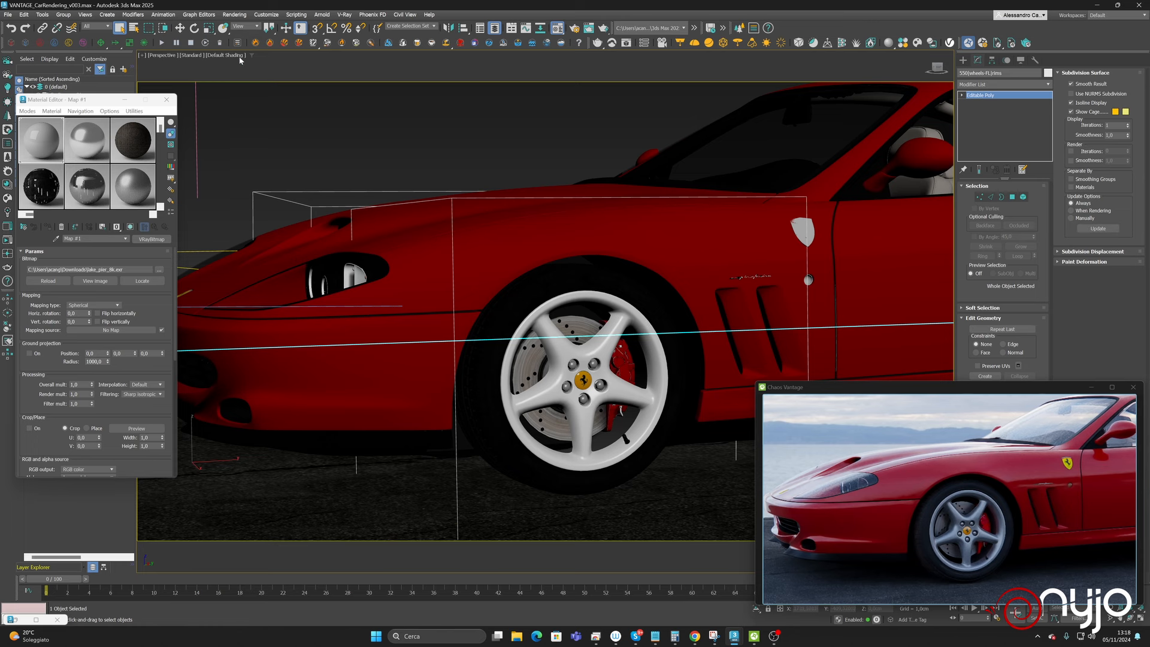
- Enable Selection/Preview Highlights in the viewport preferences and check the outline on the front left wheel rim
click(293, 15)
mouse_move(268, 15)
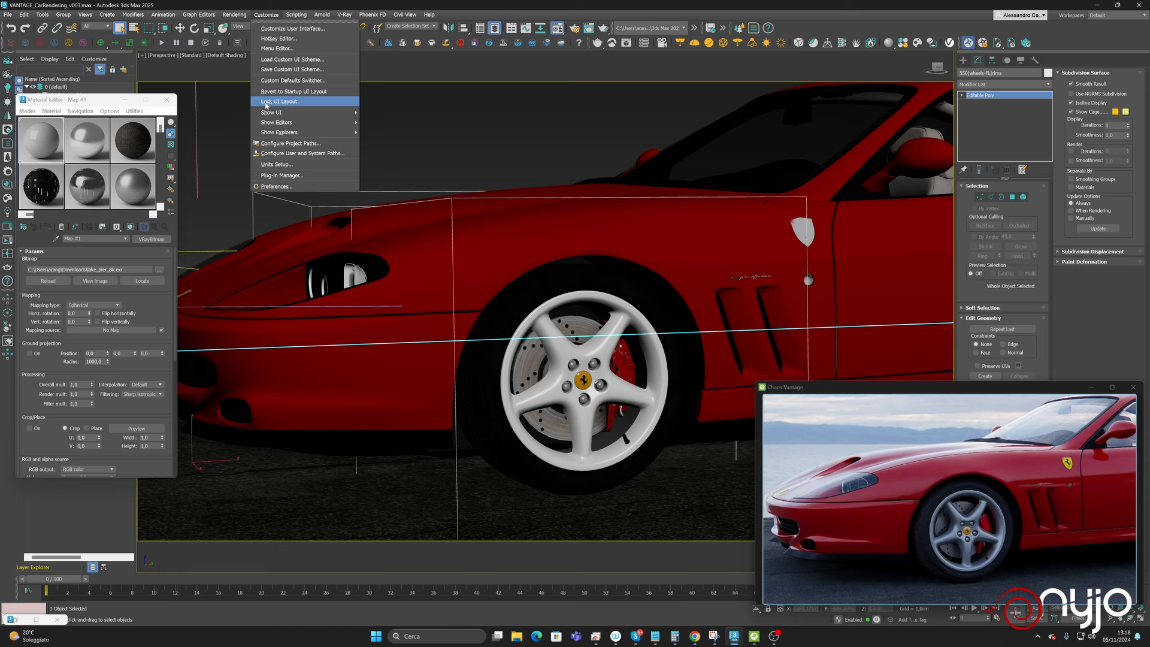
click(276, 186)
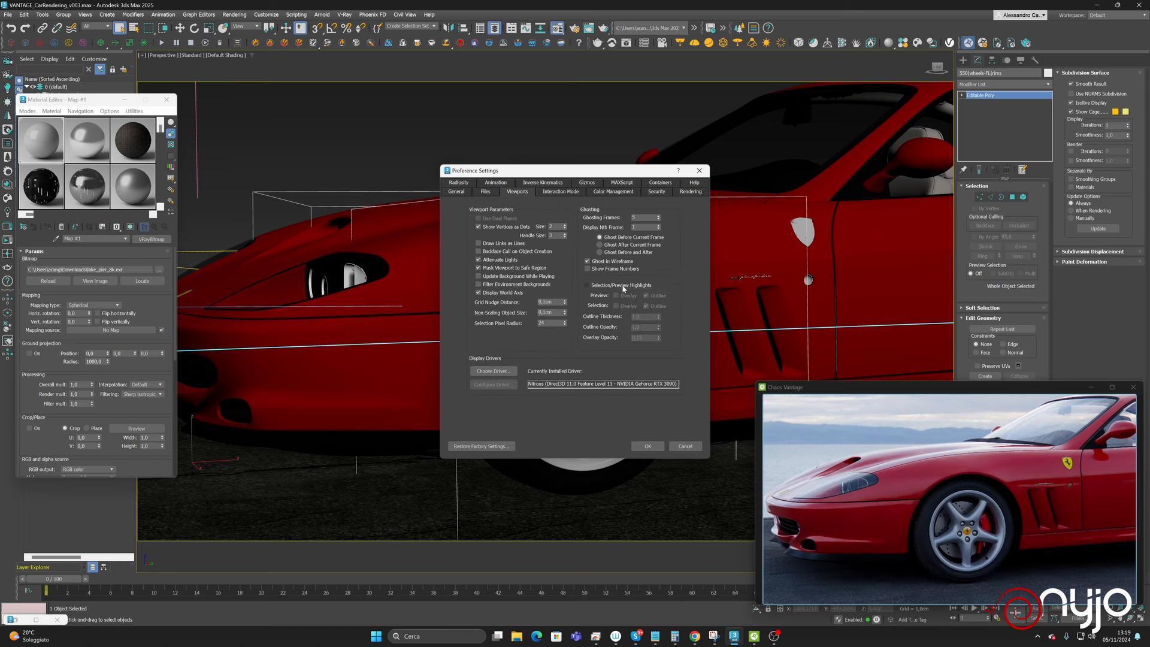
click(659, 445)
key(z)
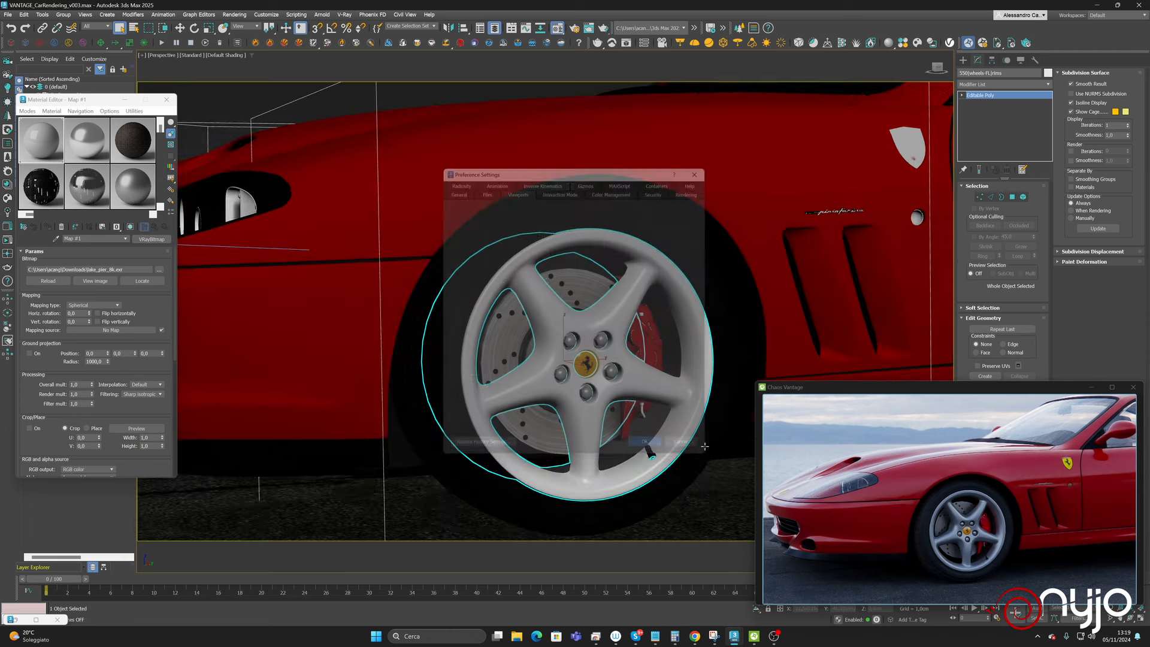
click(638, 284)
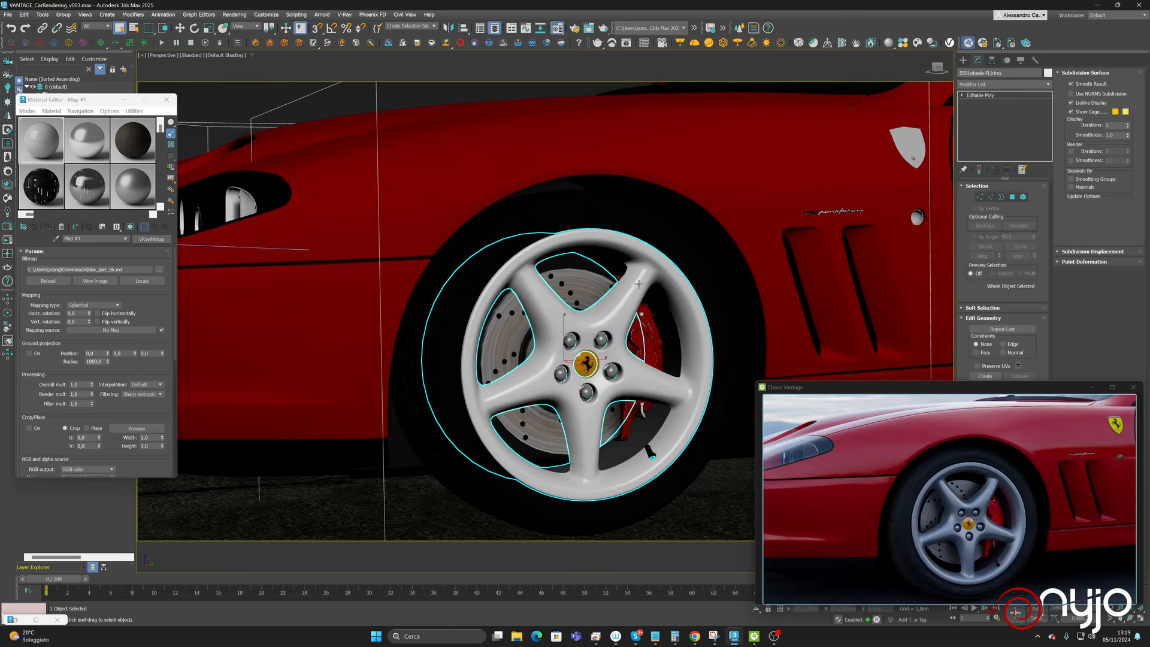
click(653, 330)
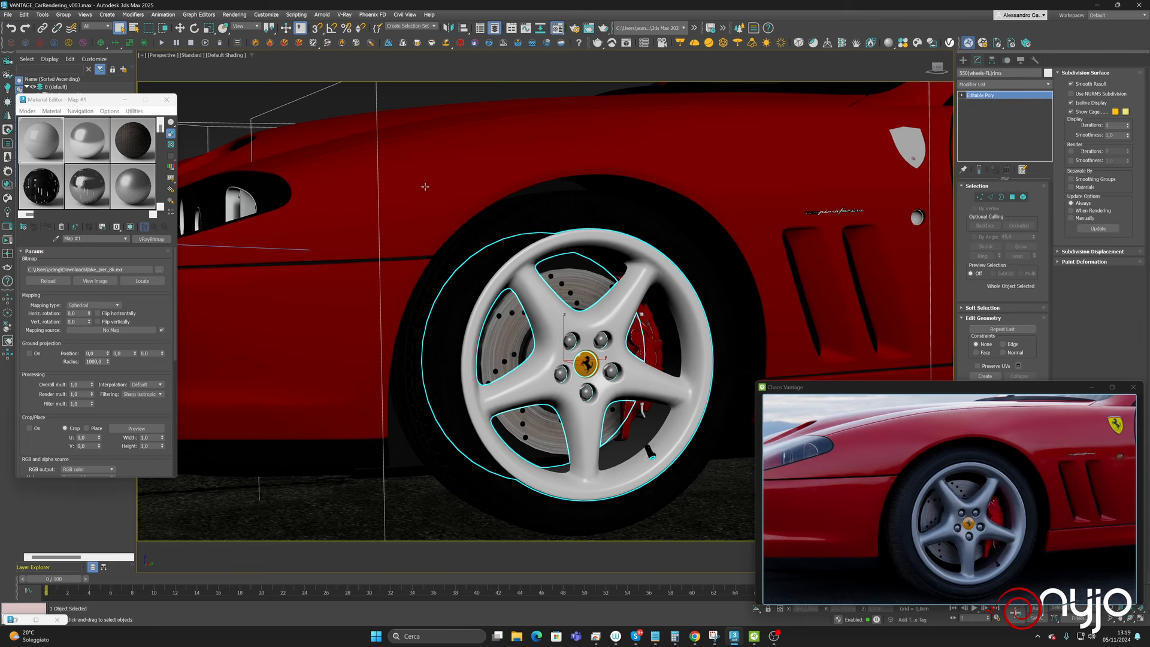
click(182, 33)
click(231, 56)
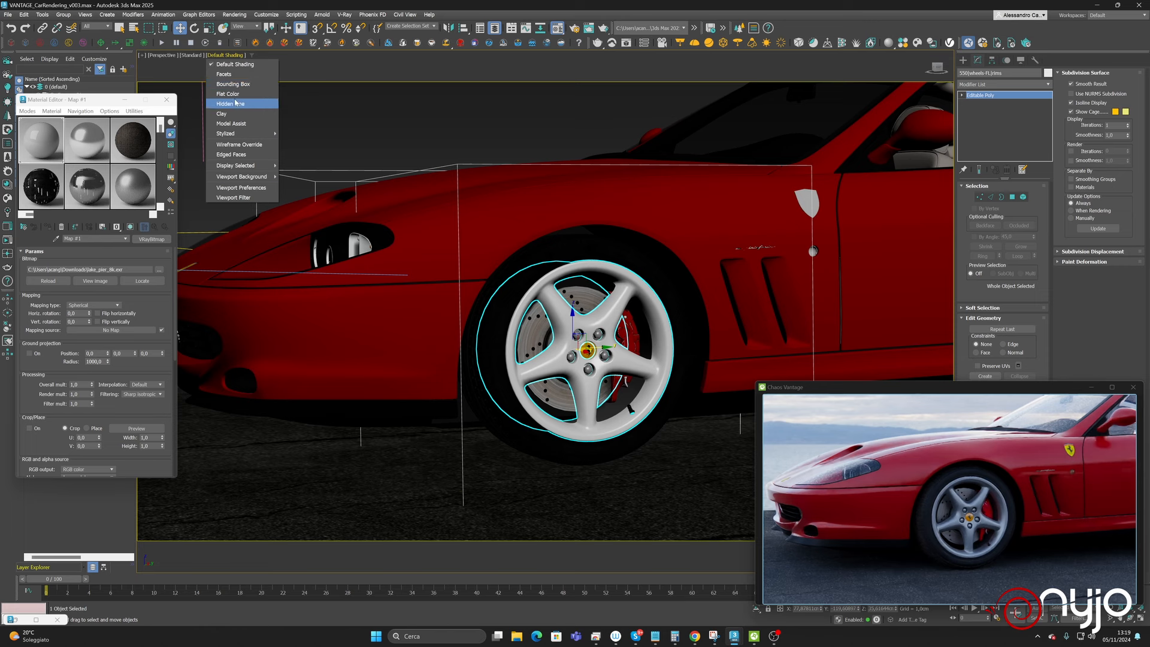
click(627, 284)
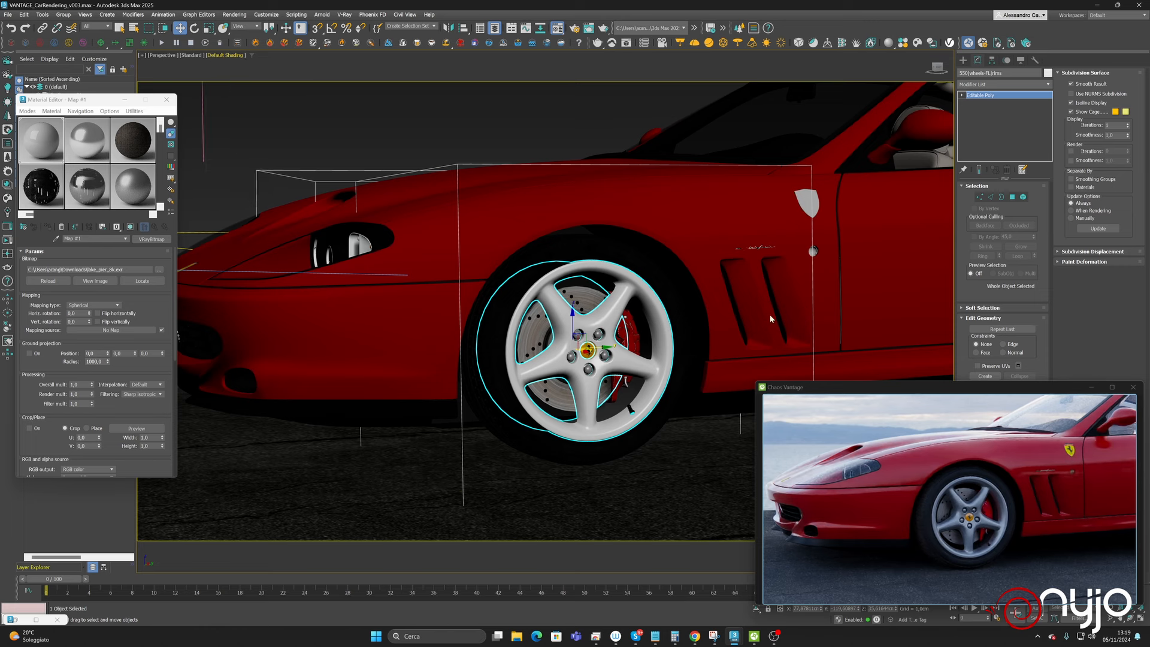
- Restore the interface in an enlarged Chaos Vantage window, and display the 3ds Max viewport in wireframe without the Material Editor
click(792, 388)
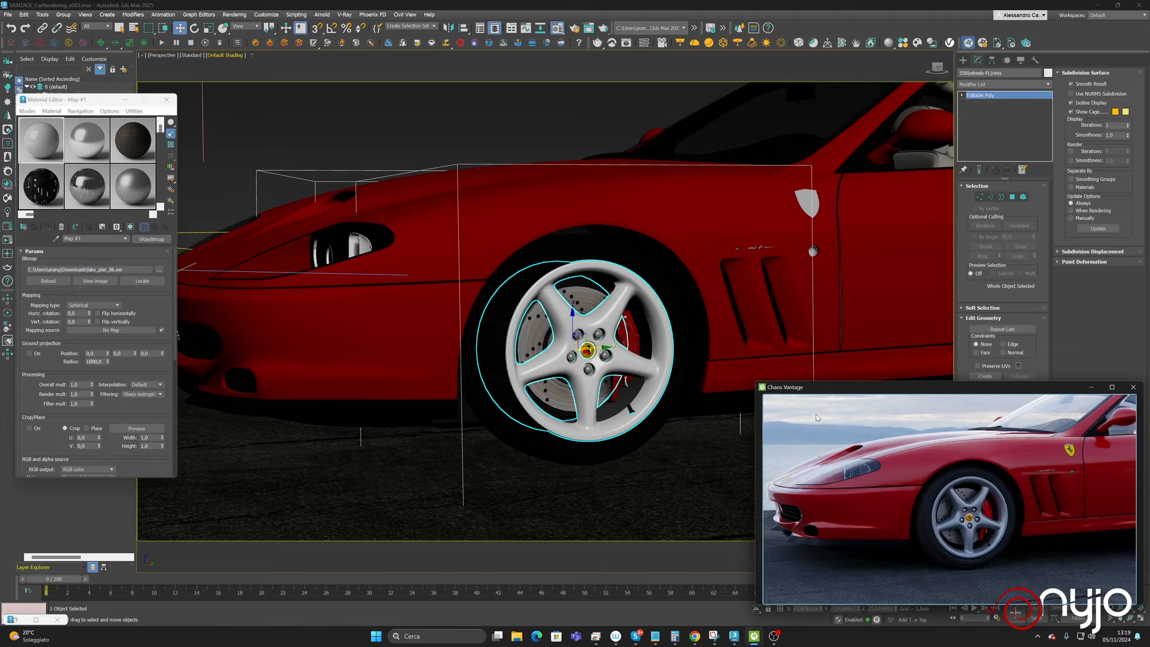
key(Tab)
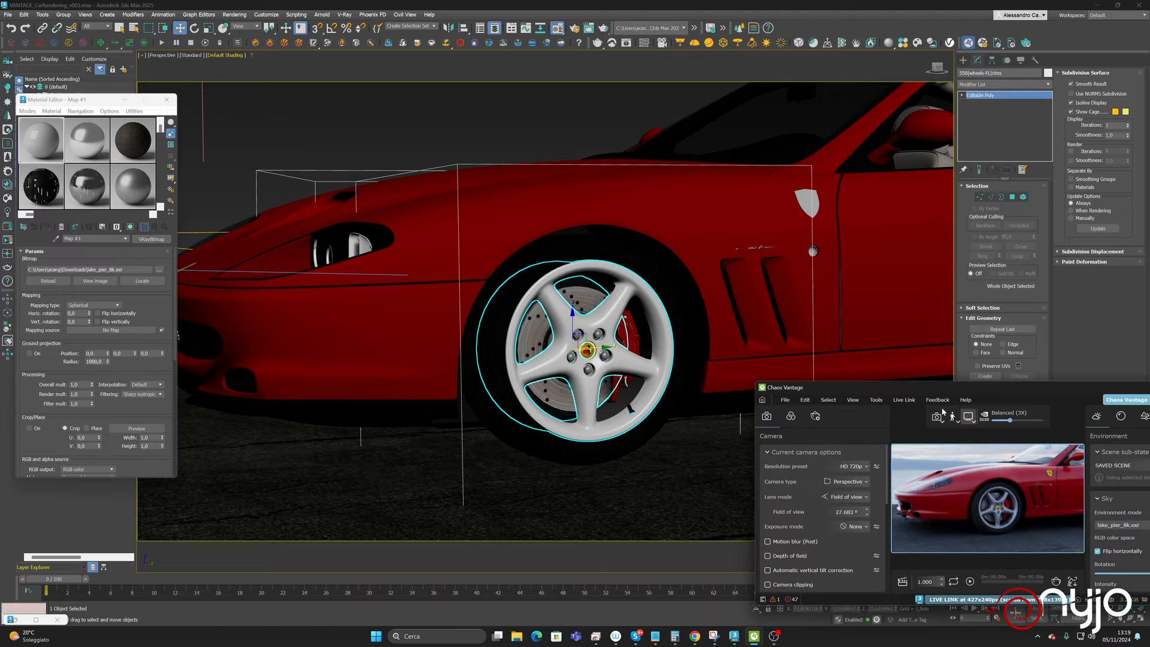
drag(755, 383, 714, 334)
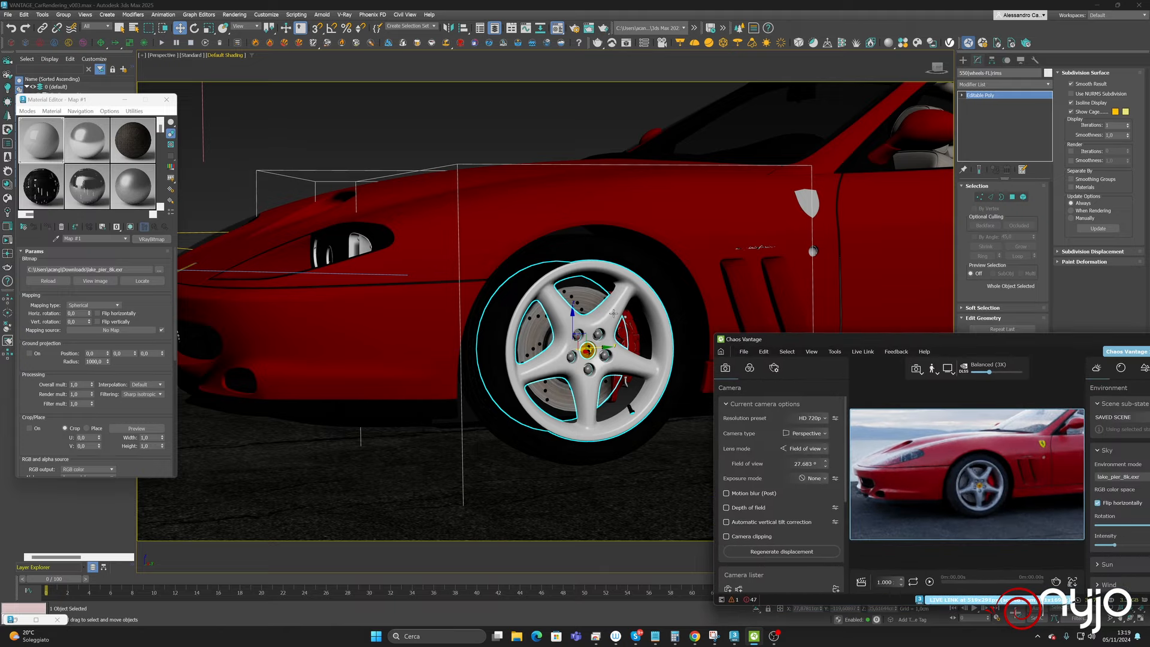
key(F3)
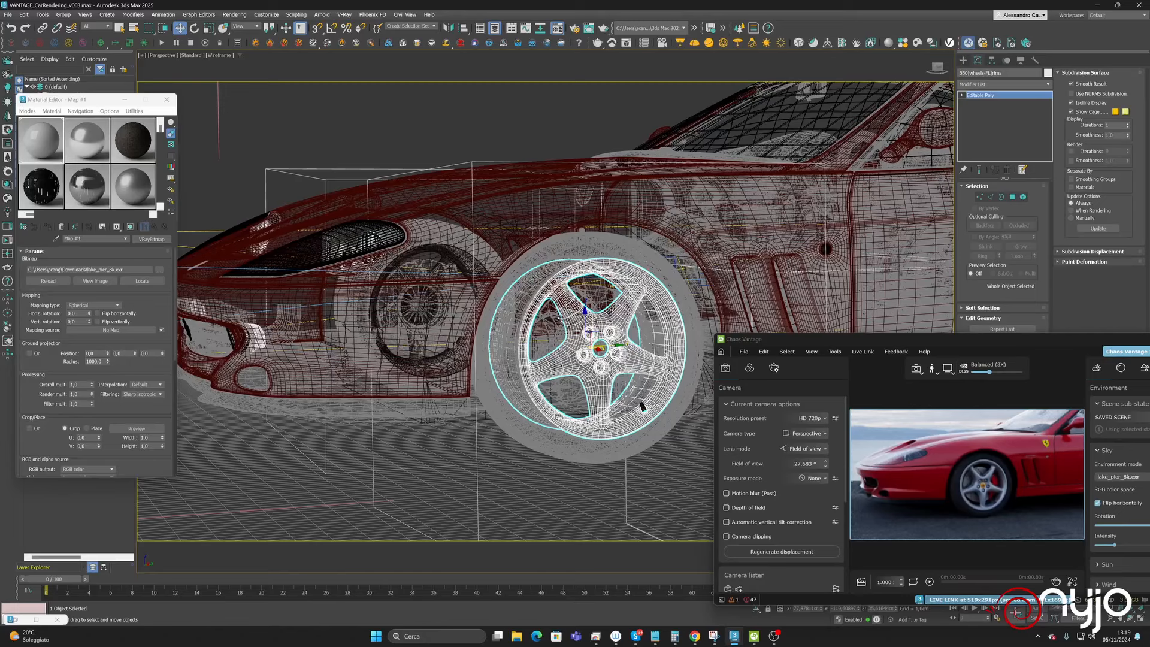
click(166, 103)
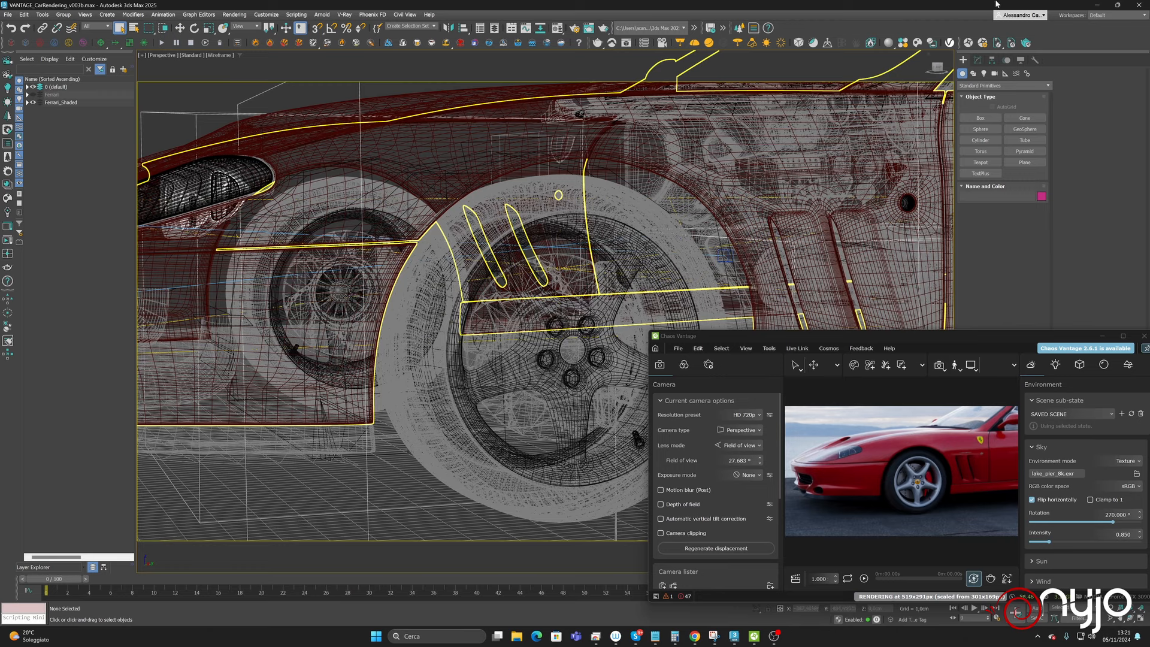
- Start the Chaos Vantage live link and reduce its window to a small render preview without the interface
click(967, 43)
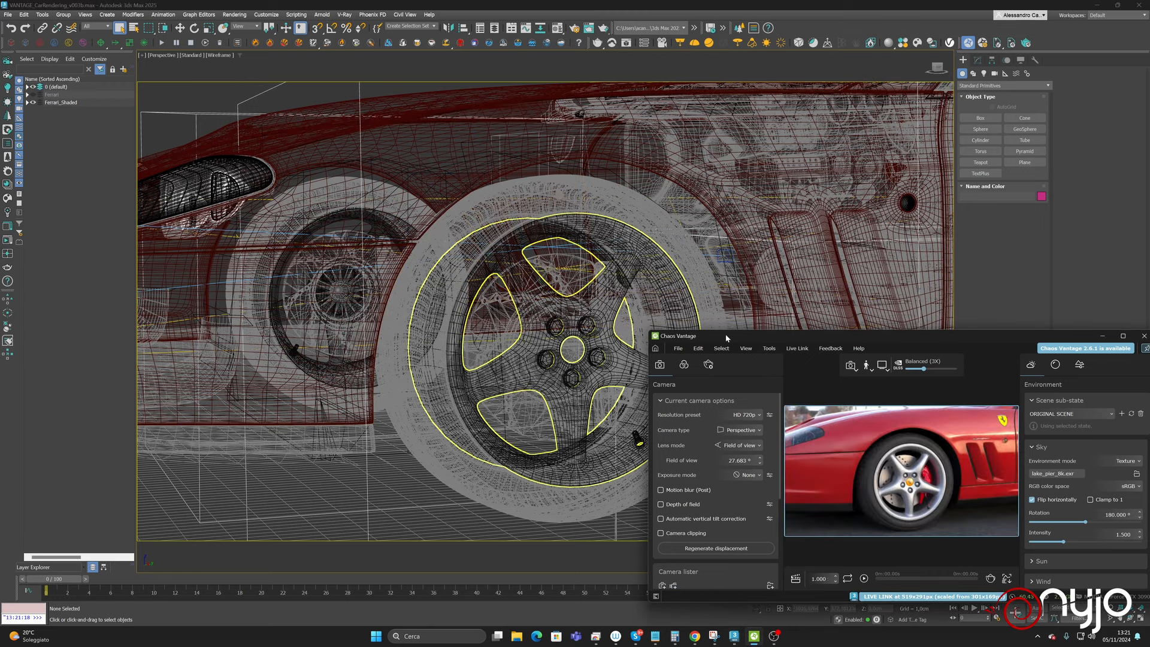
key(h)
drag(649, 329, 746, 353)
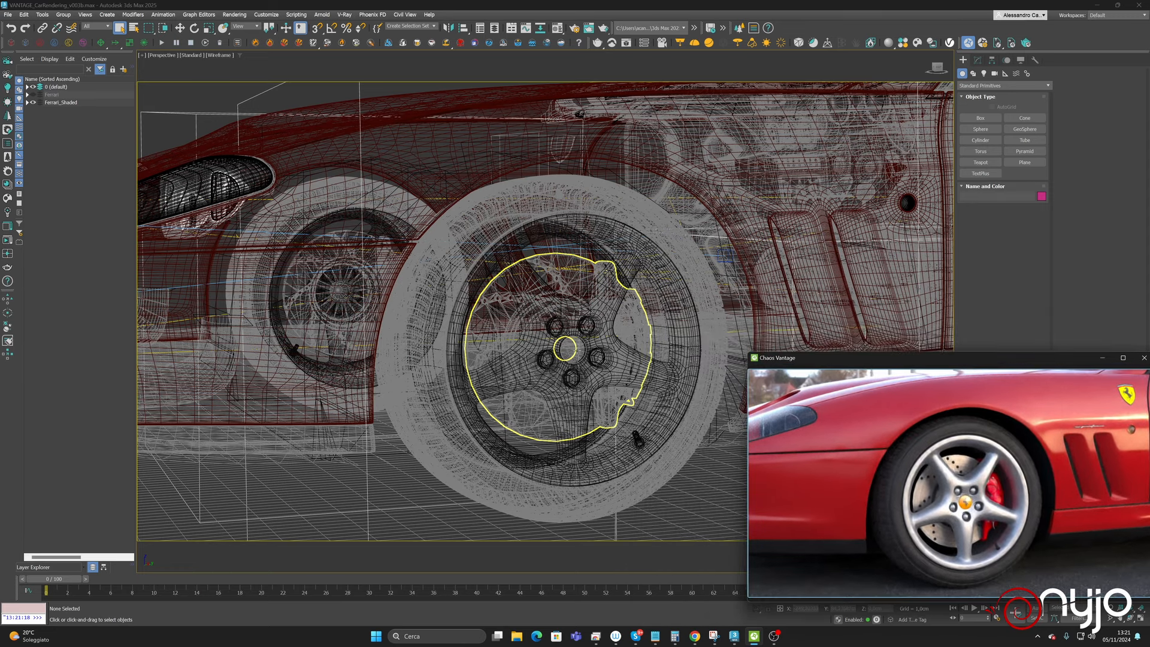
- Set the viewport shading to Flat Color and select the front left wheel's logo, rim, brake and tyre
click(217, 55)
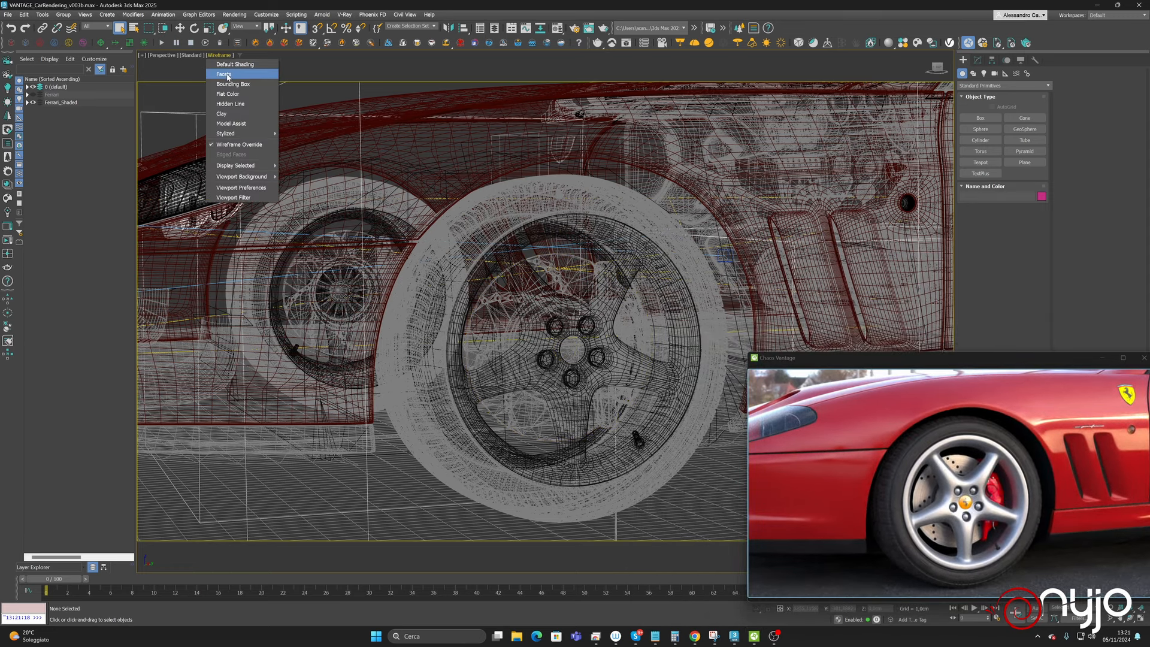
click(227, 94)
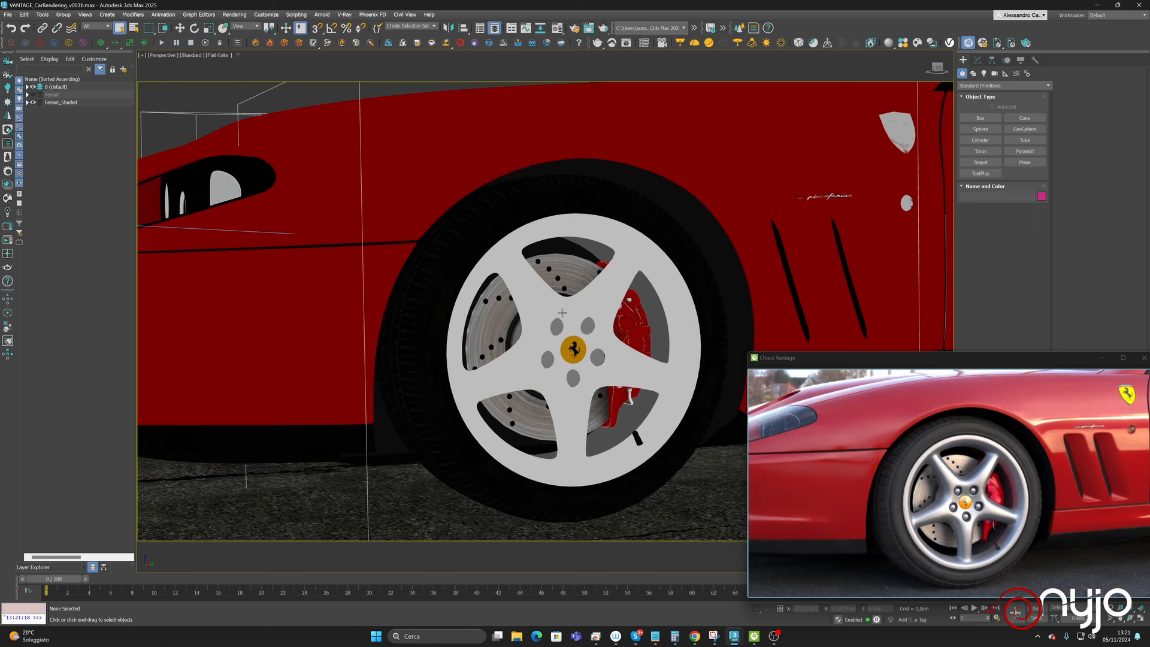
click(572, 347)
click(559, 327)
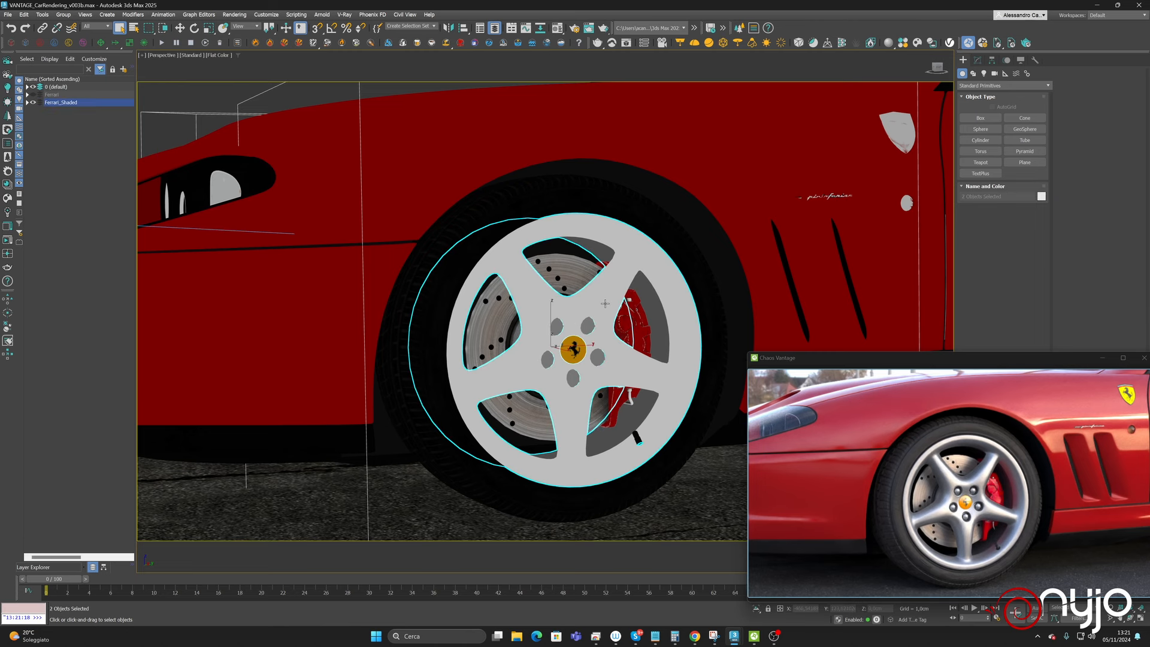
ctrl+click(625, 202)
key(r)
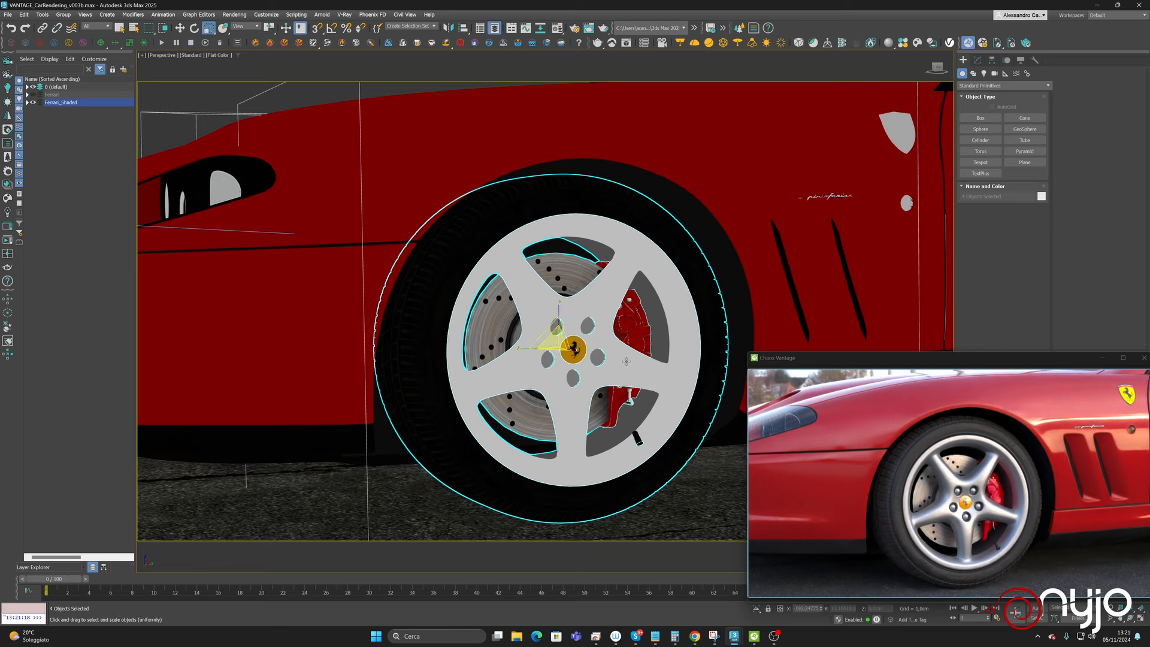
- Try to rotate the selected front left wheel parts freehand about the vertical axis
key(e)
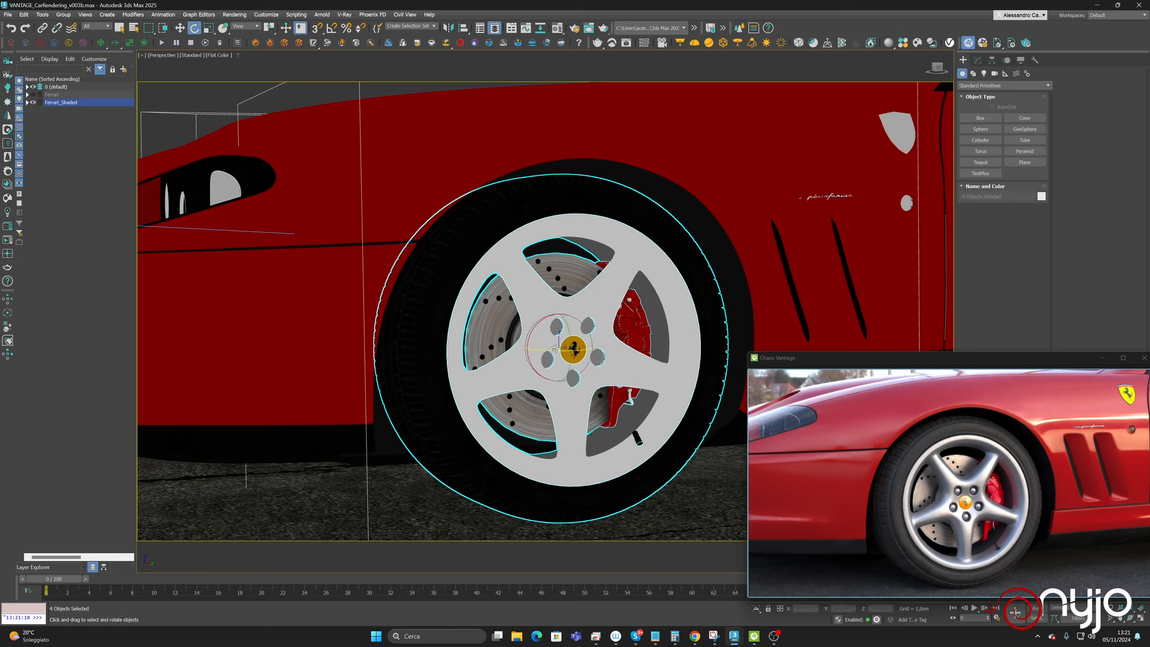
mouse_move(546, 354)
mouse_down()
mouse_move(572, 354)
mouse_move(552, 354)
mouse_up()
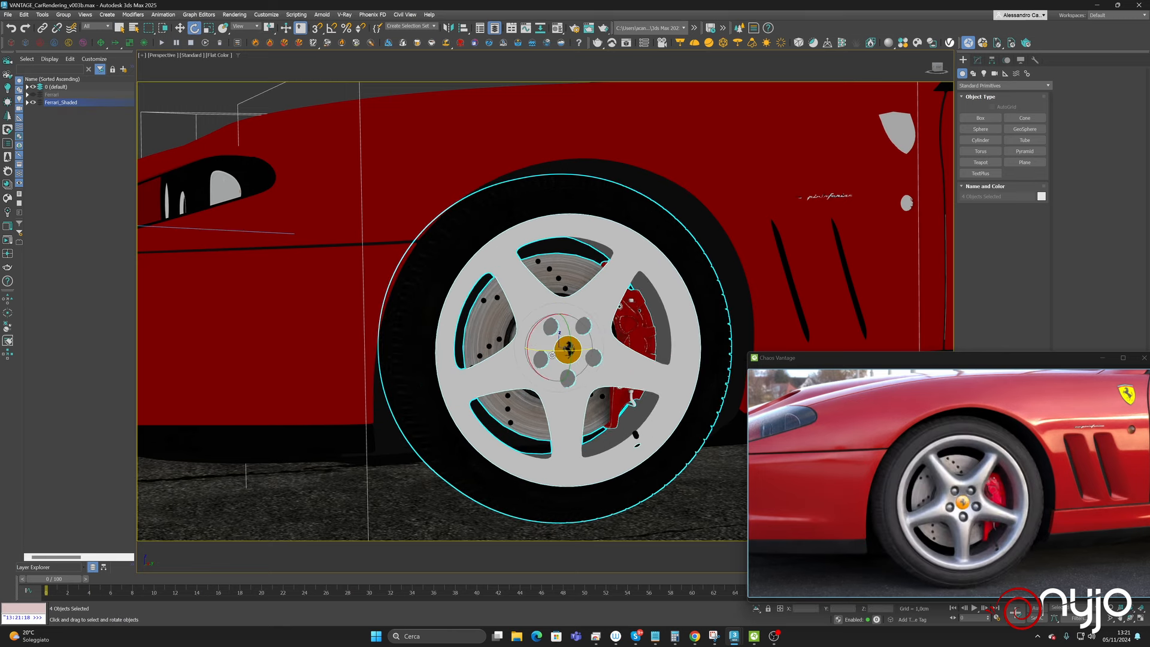
key(ctrl+z)
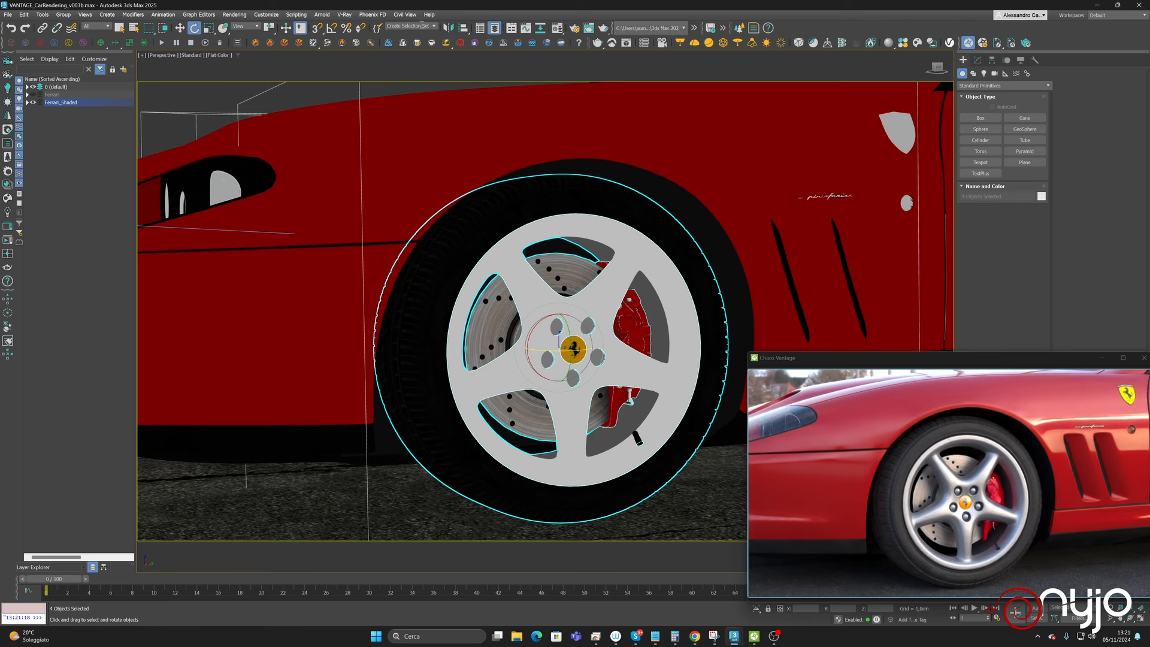
- Save the front left wheel parts as selection set Tire_SX and steer the wheel about its vertical axis with angle snap
click(421, 25)
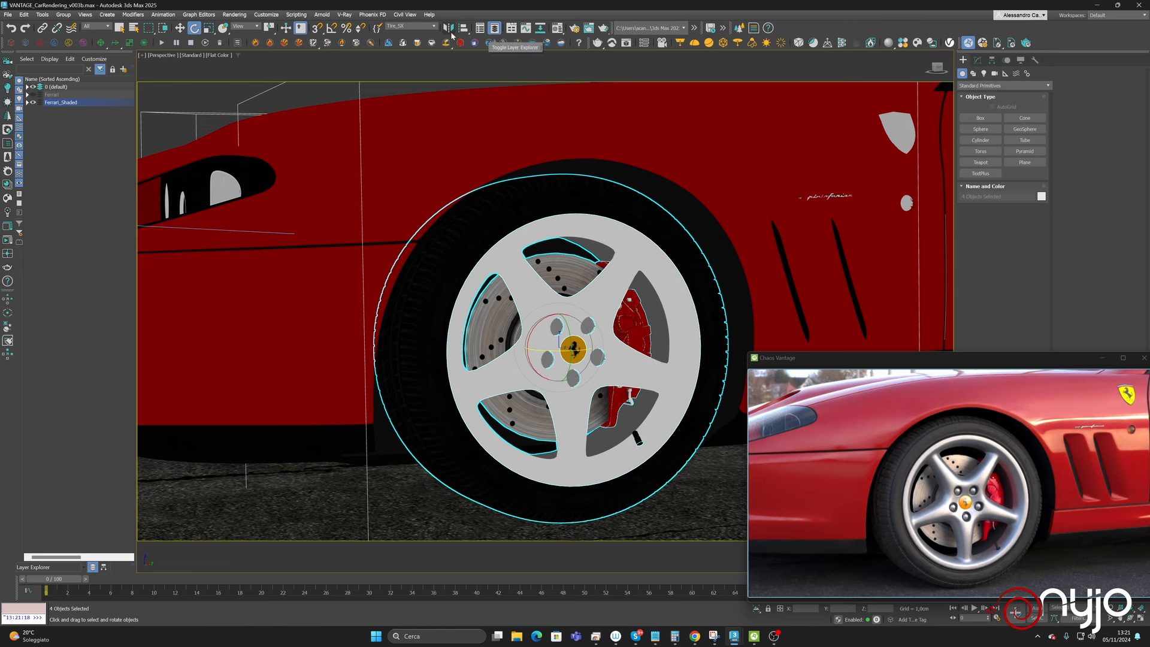
click(328, 34)
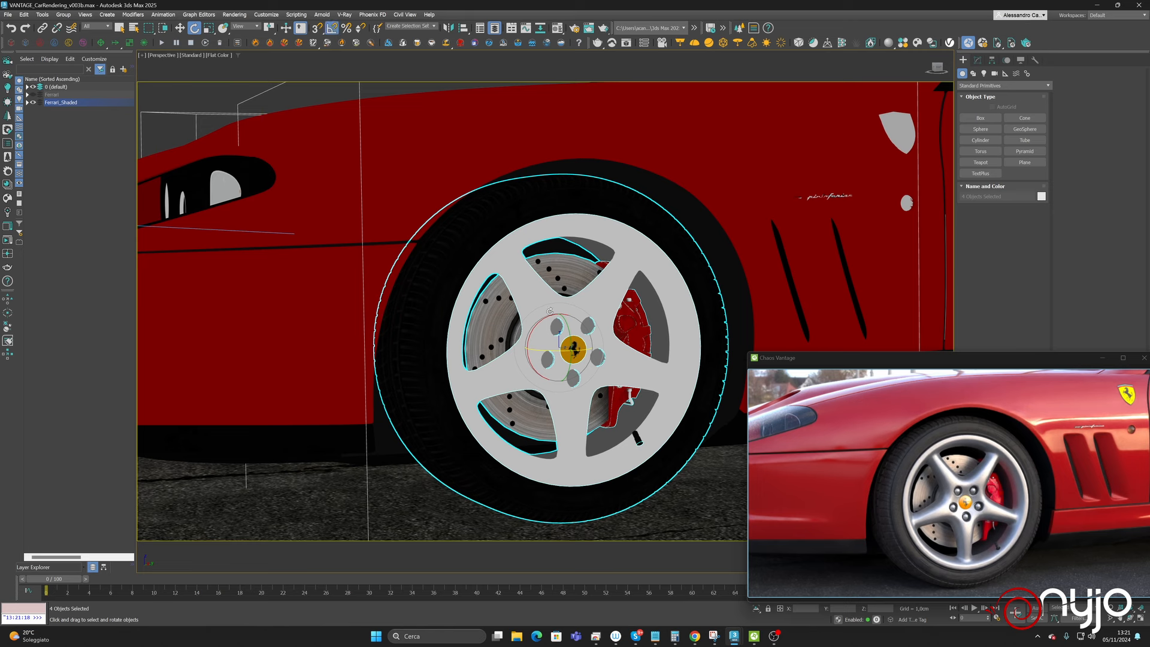
drag(547, 352, 547, 351)
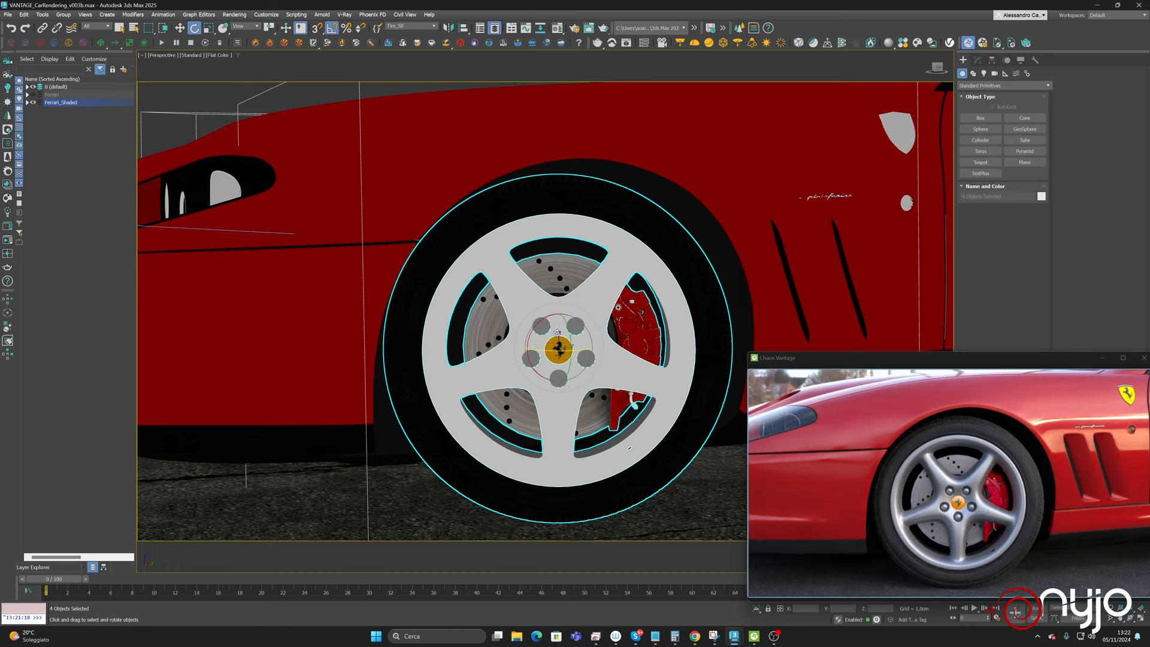
- Select the front right wheel's logo, rim, brake and tyre and save them as selection set Tire_DX
alt+middle_drag(526, 279, 512, 349)
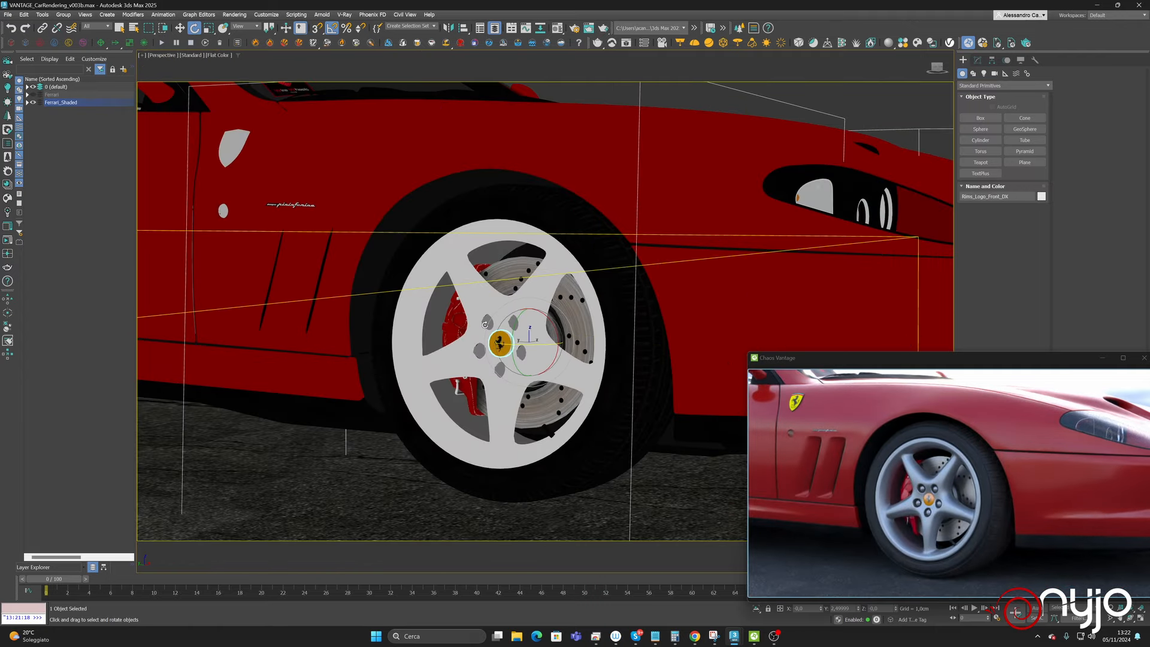
click(497, 342)
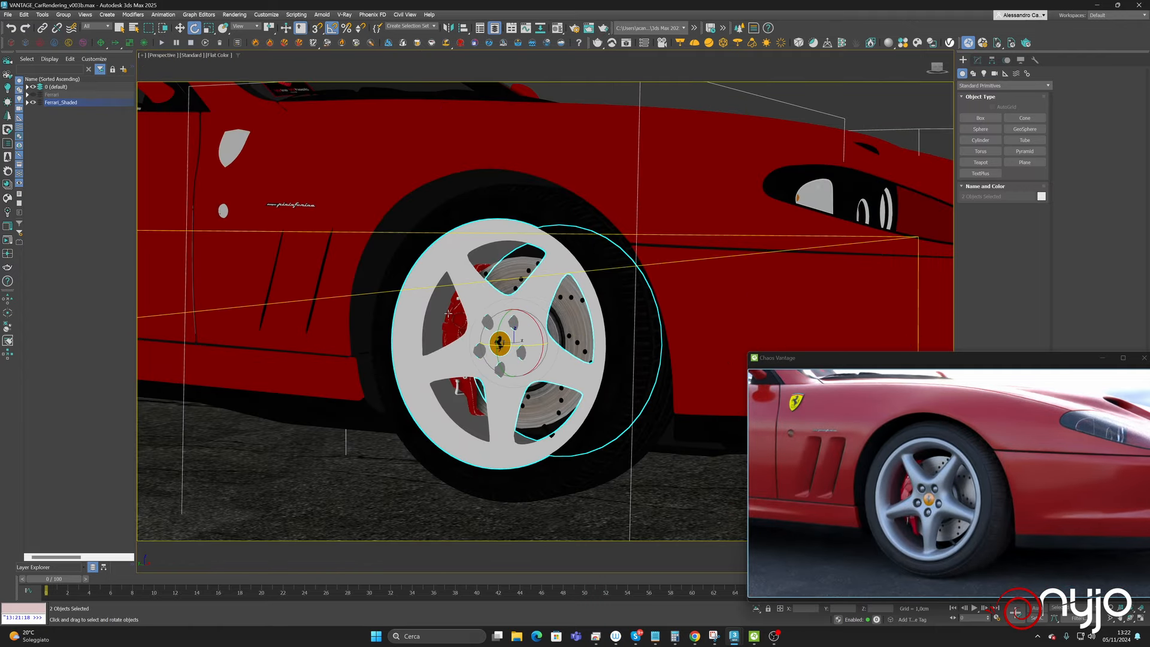
ctrl+click(458, 231)
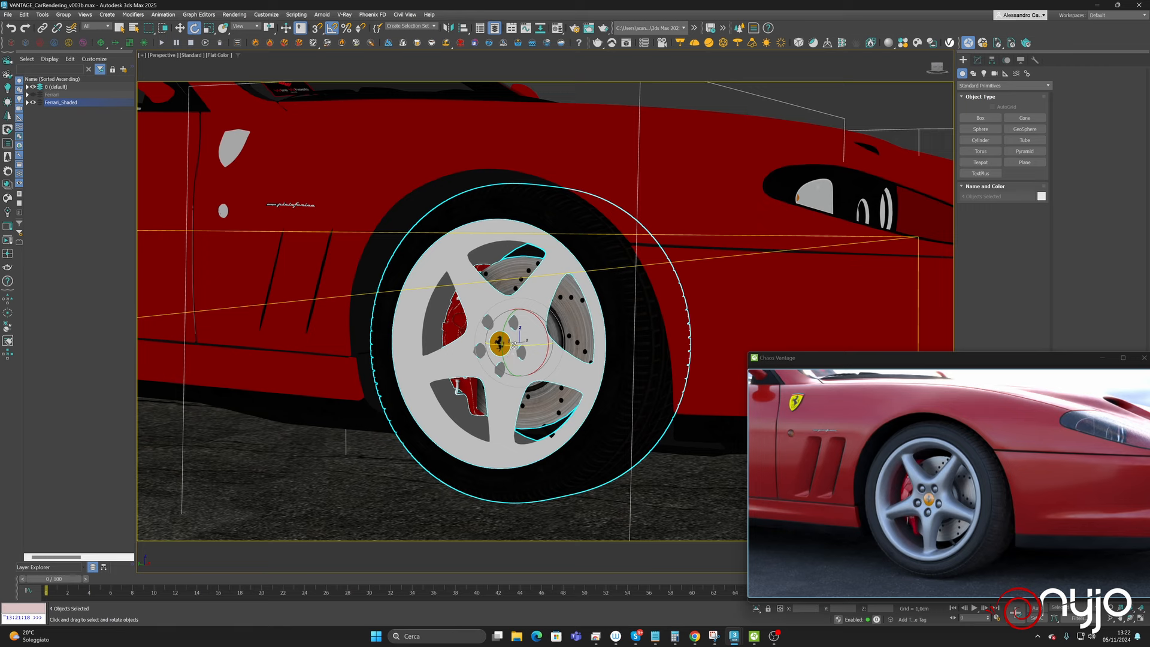
drag(514, 345, 526, 343)
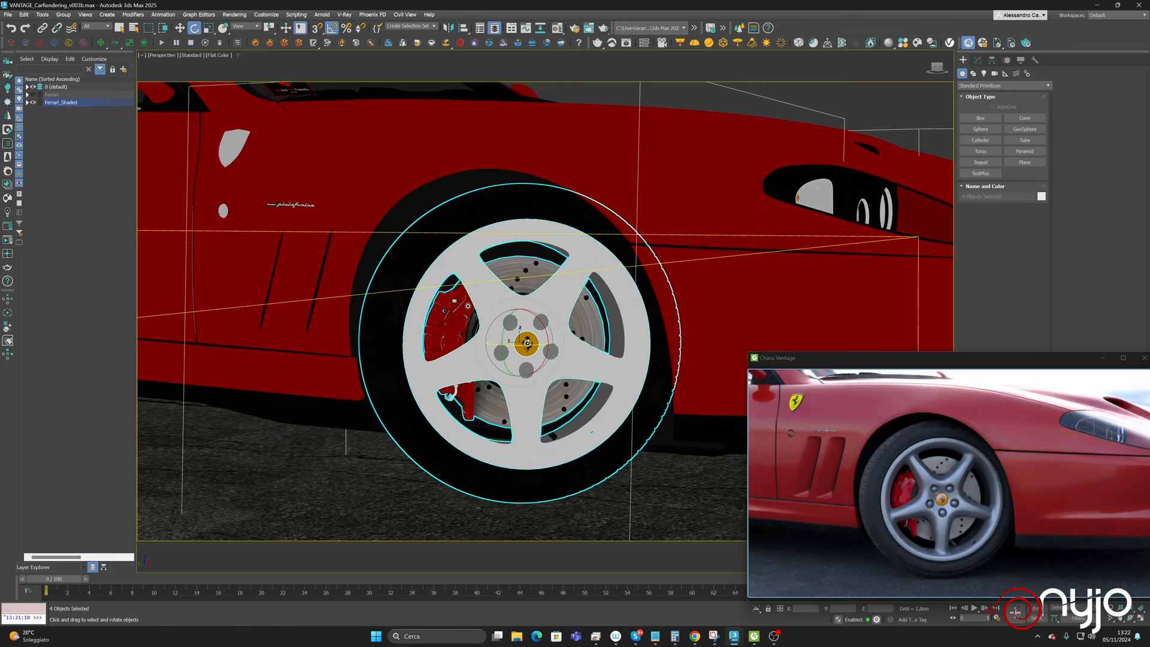
right_click(527, 343)
click(420, 27)
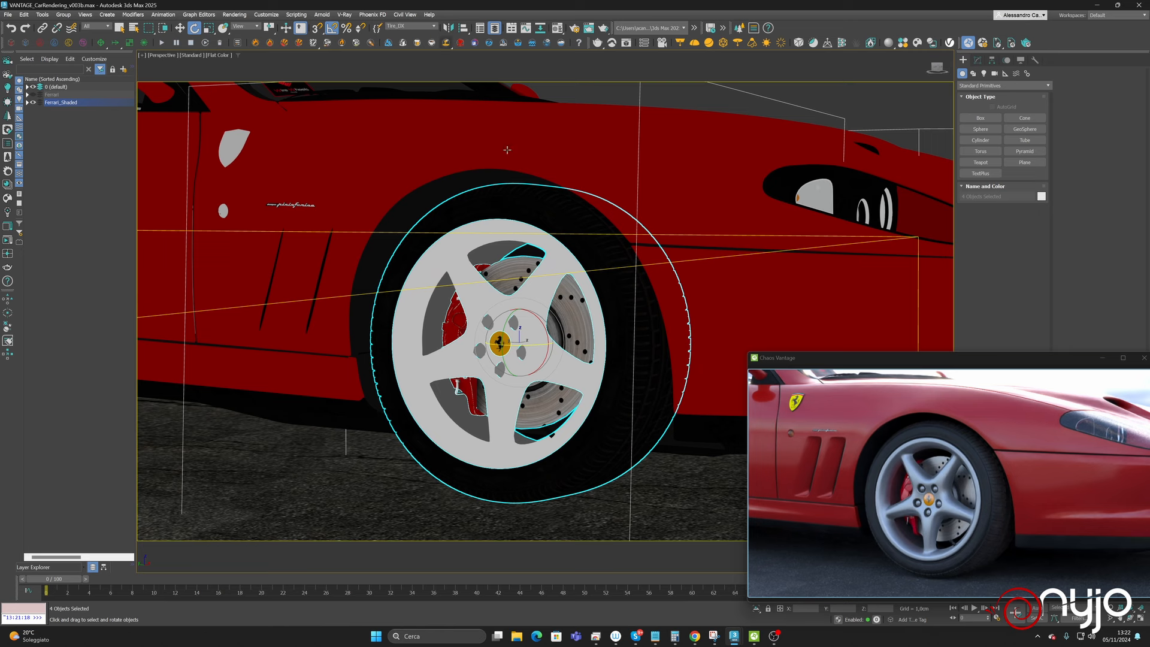
- Rotate the Tire_DX set about its vertical axis to steer the front right wheel like the left one
drag(531, 345, 567, 334)
alt+middle_drag(639, 270, 326, 315)
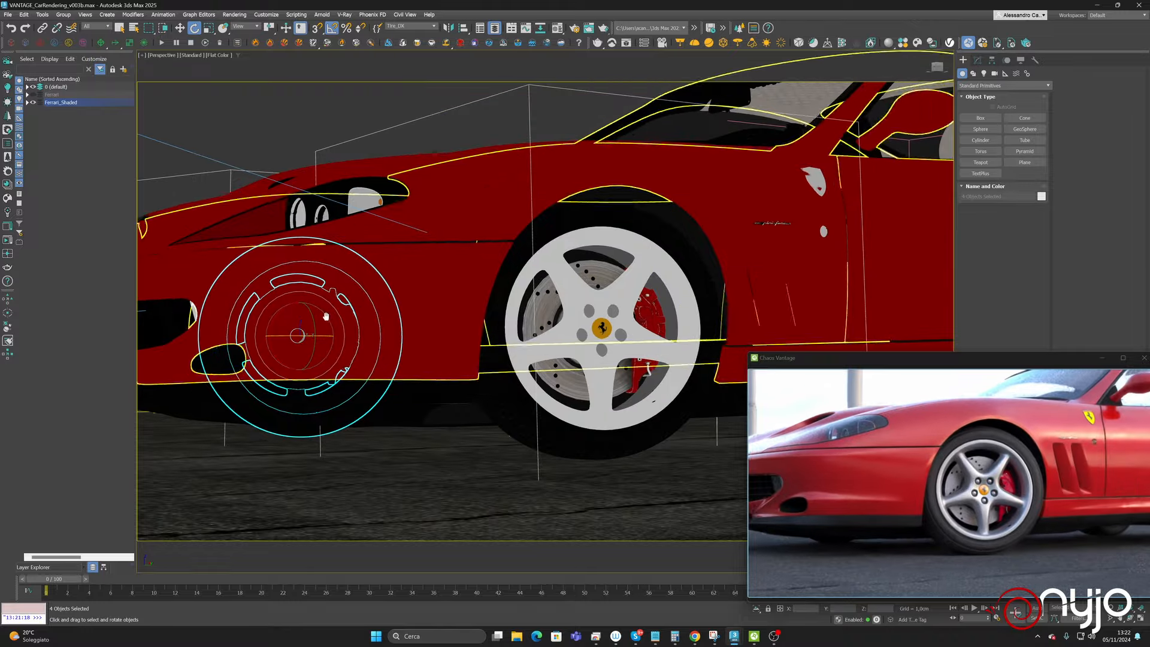
alt+middle_drag(433, 307, 462, 315)
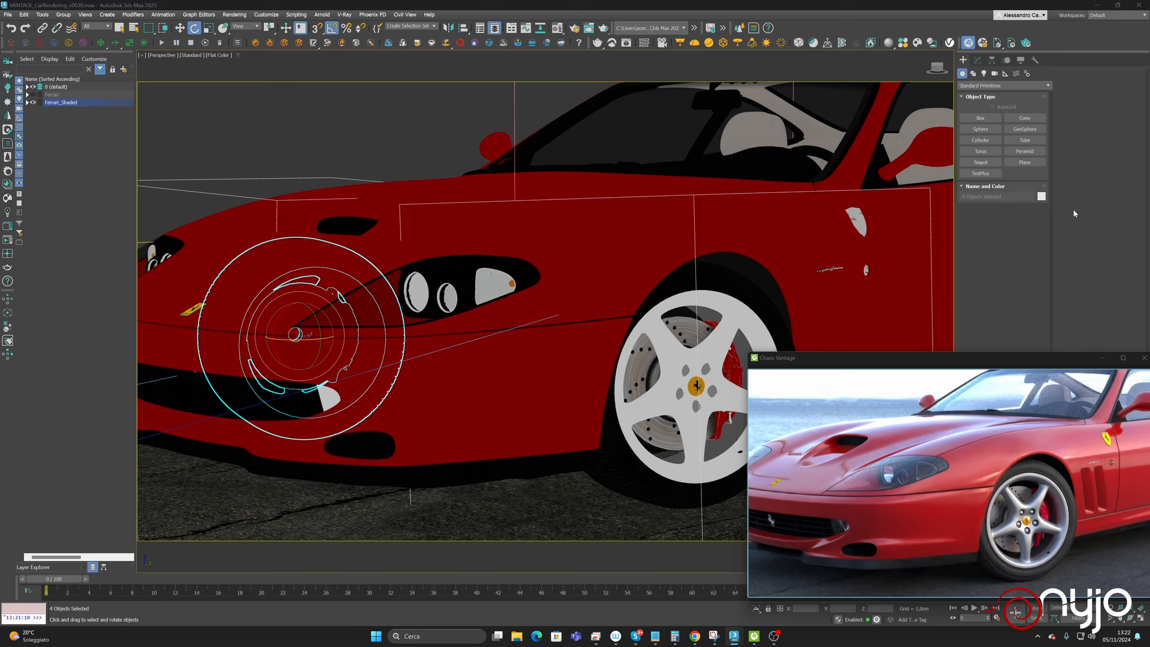
- Load the front left rim's material into the second sample slot of the Material Editor
scroll(647, 330, up, 8)
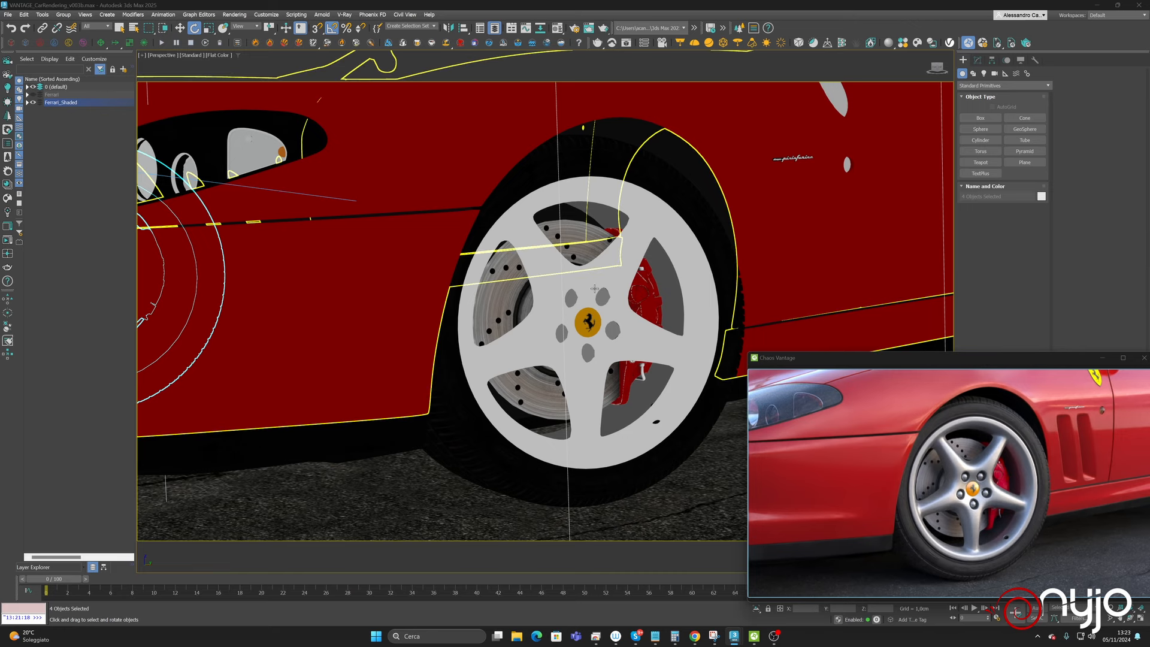
click(548, 278)
key(z)
alt+middle_drag(555, 290, 405, 279)
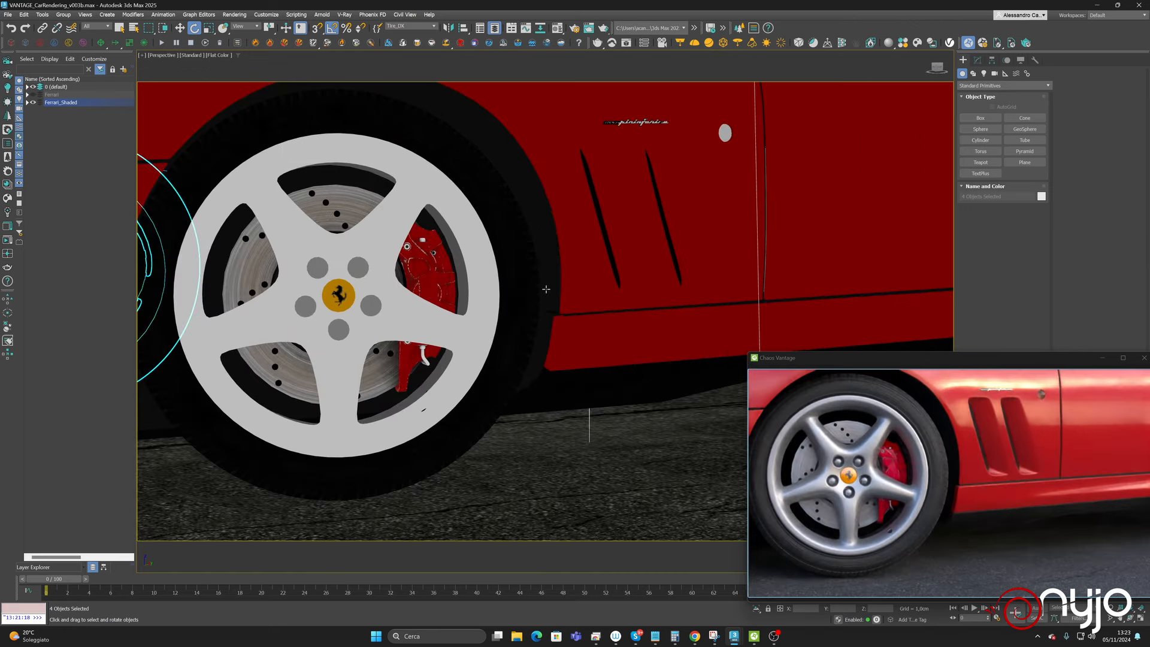
alt+middle_drag(546, 290, 504, 280)
scroll(504, 280, up, 3)
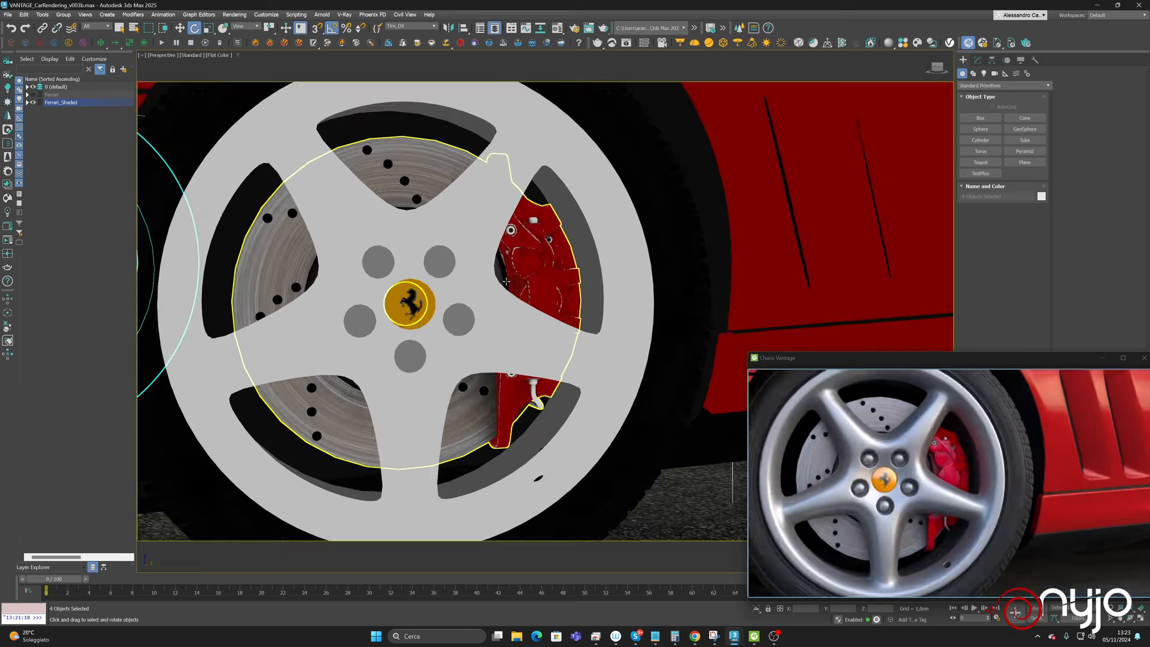
key(m)
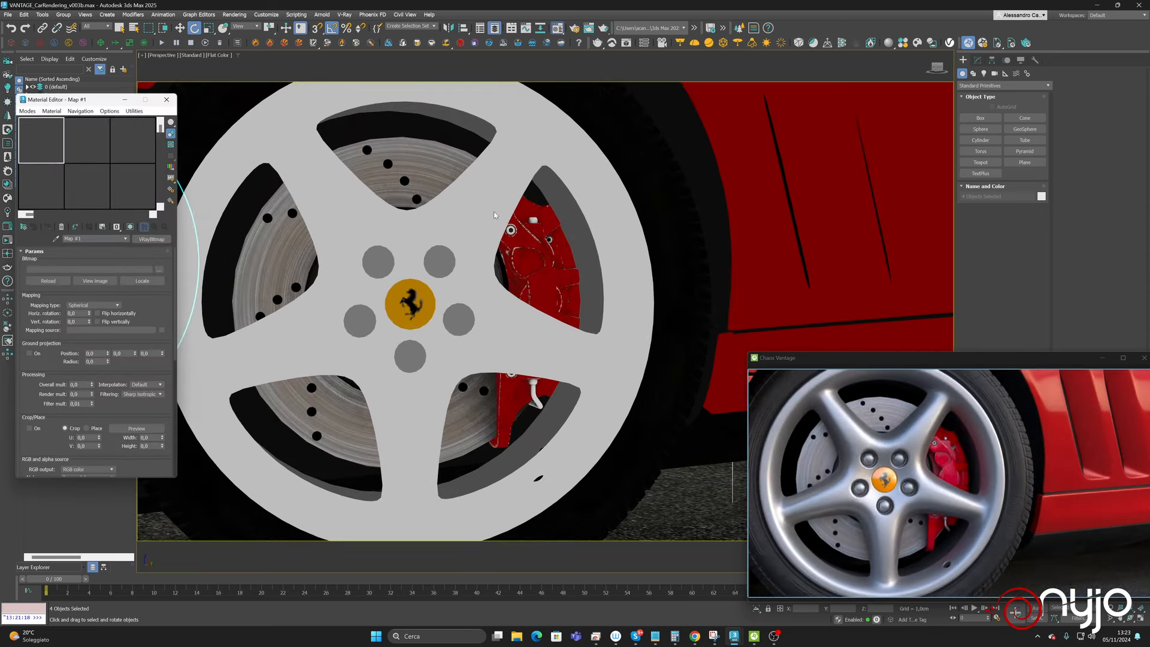
click(91, 147)
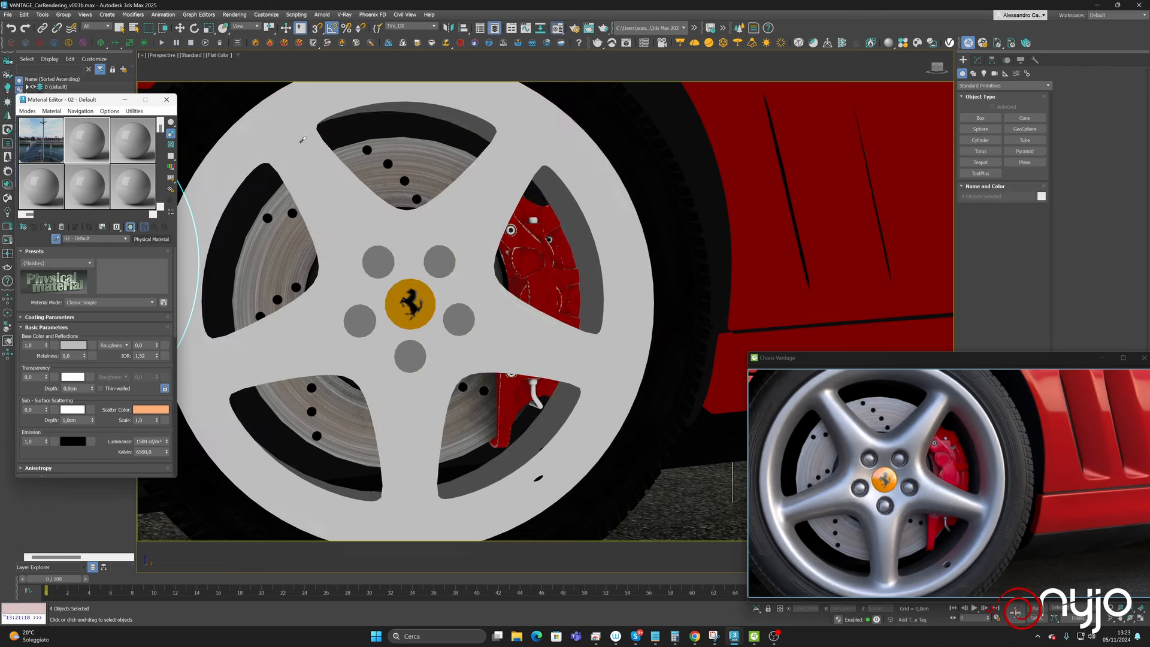
click(126, 145)
click(126, 145)
click(56, 238)
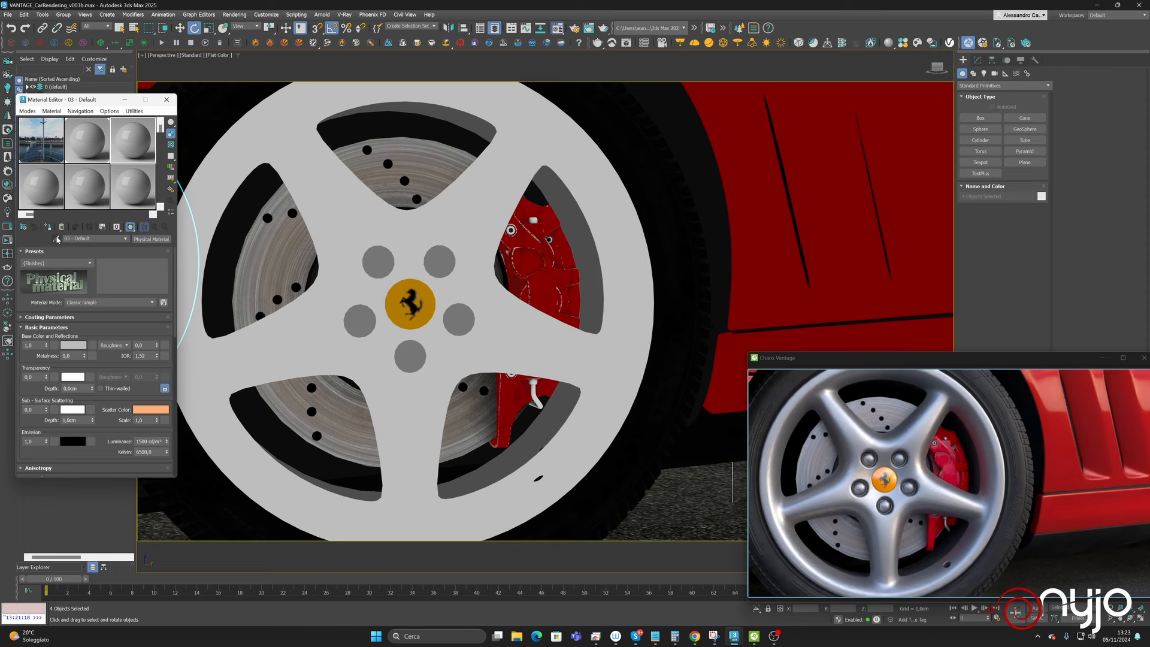
click(282, 241)
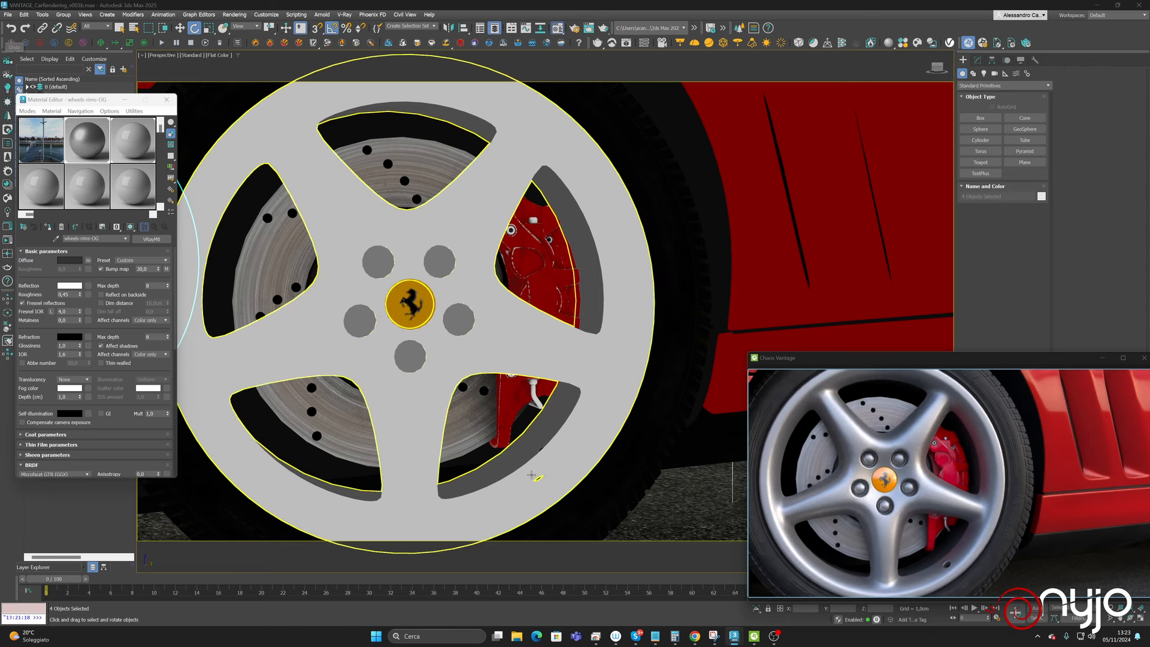
- Undo the recent operations in the undo history back through the creation of the front left wheel's named selection set
right_click(11, 28)
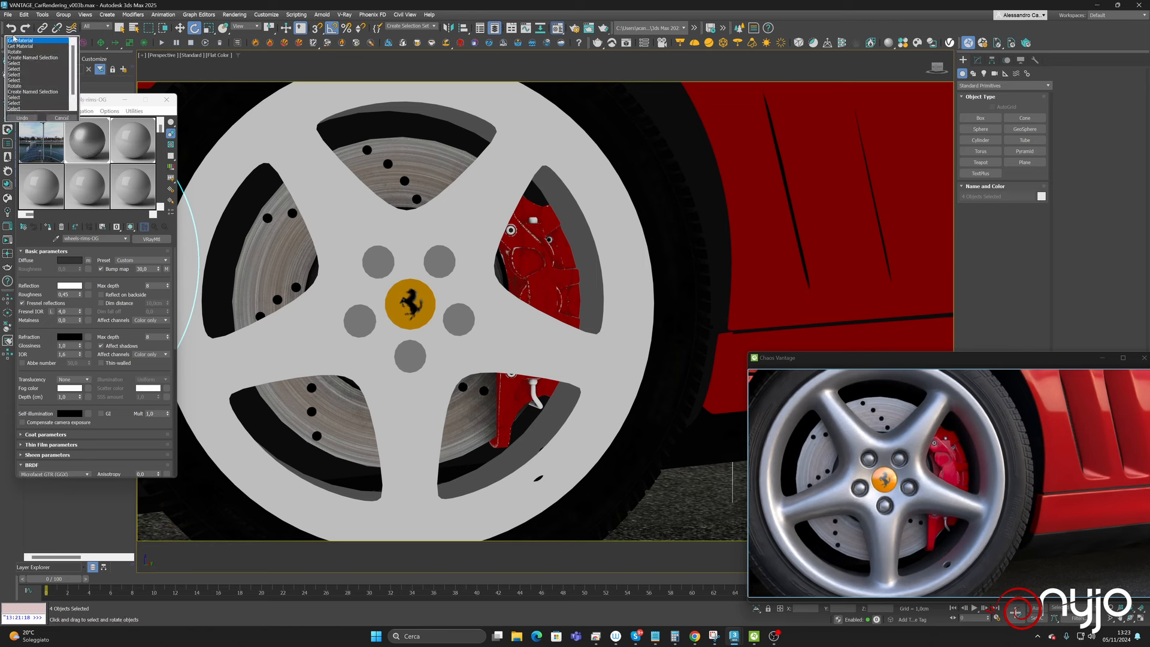
click(43, 92)
click(22, 117)
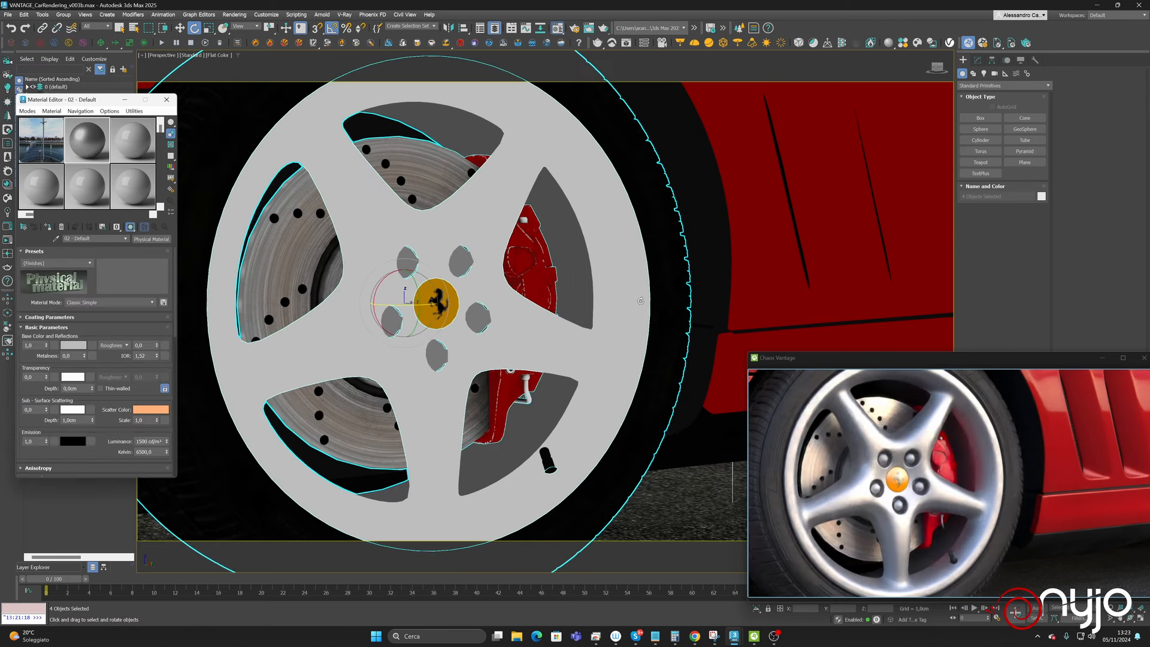
- Save the selected front left wheel parts plus the tyre valve as selection set Tire_SX and steer the wheel about its vertical axis
click(120, 29)
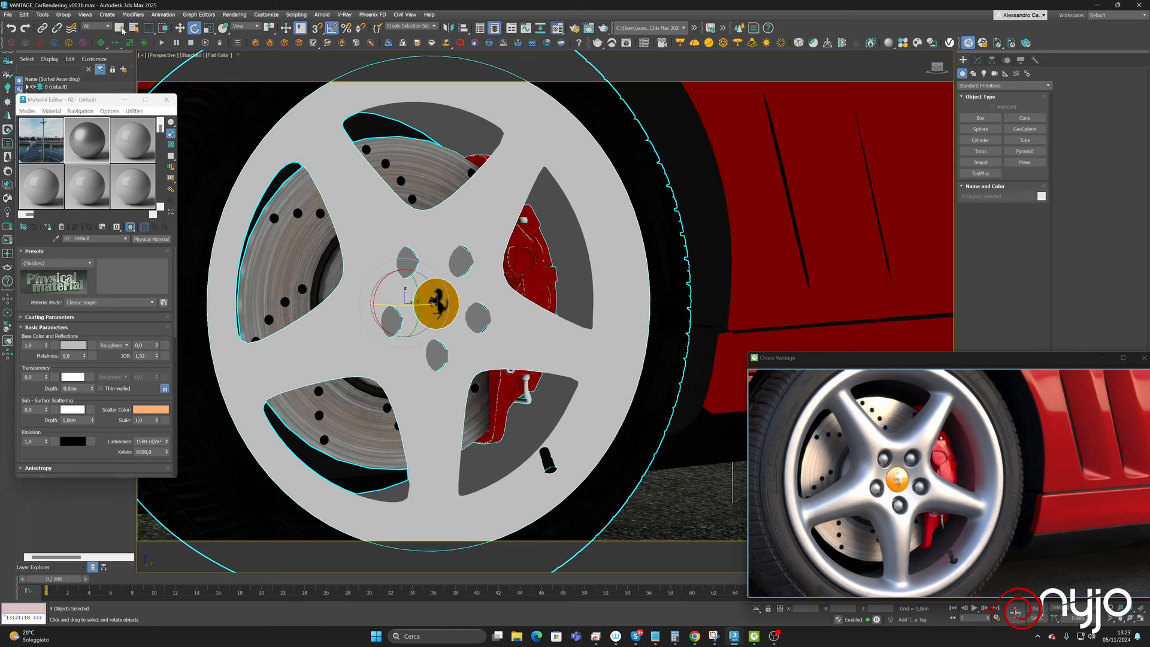
ctrl+click(547, 453)
click(402, 27)
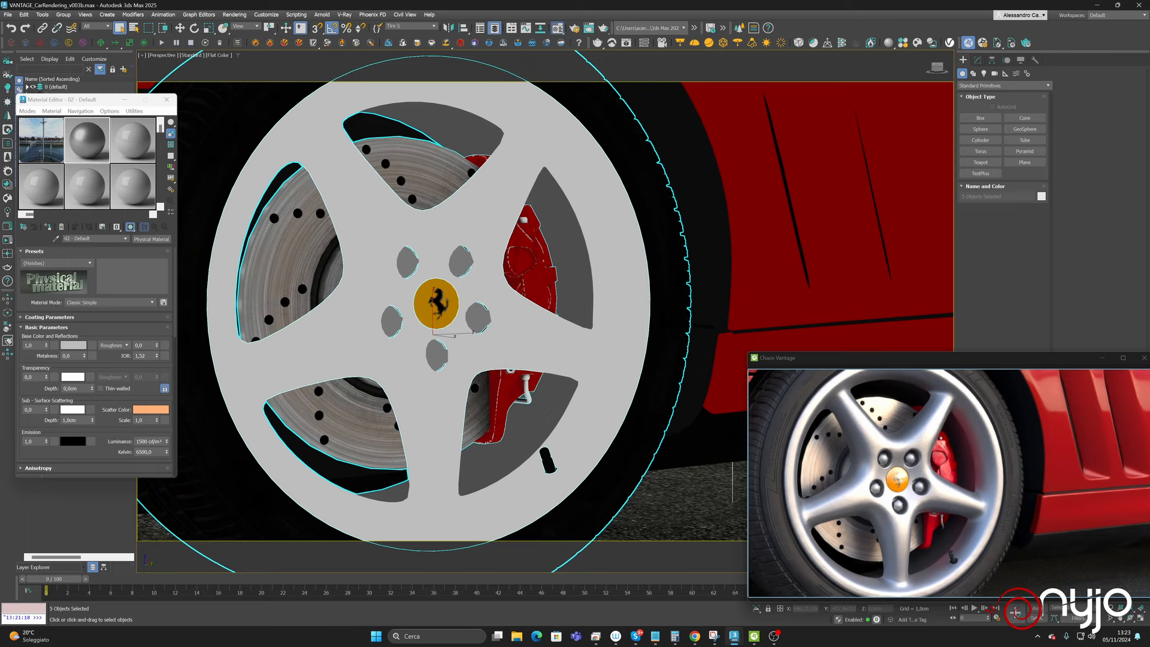
click(194, 28)
drag(455, 339, 449, 337)
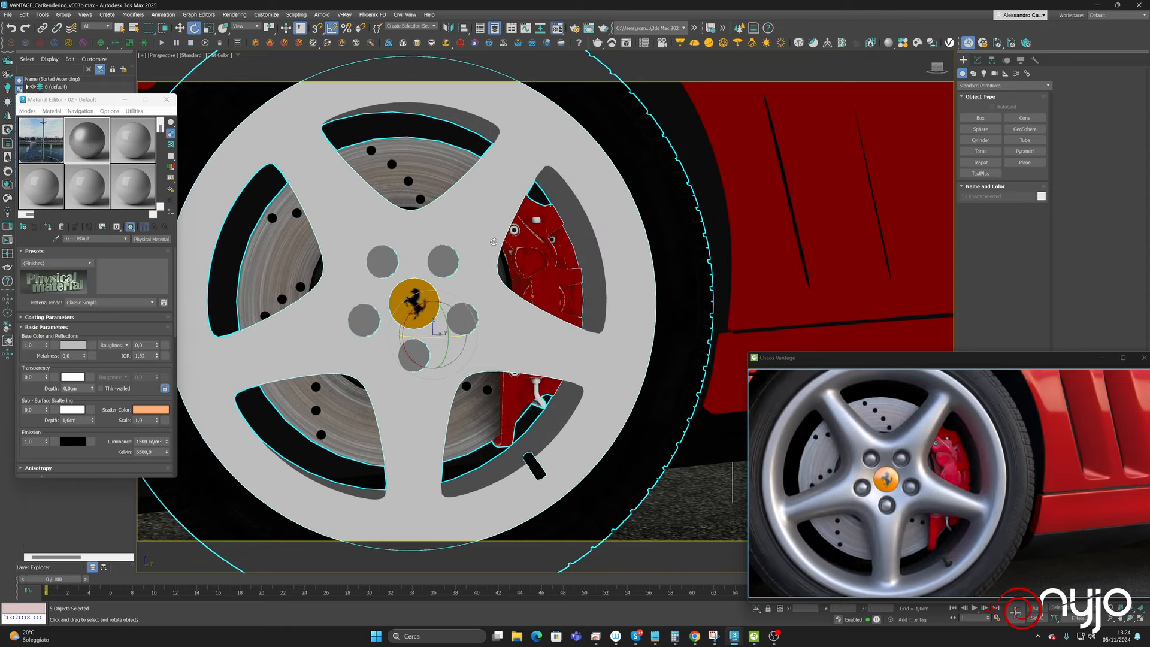
- Save the front right wheel's valve, rim, logo, brake and tyre as selection set Tire_DX and steer the wheel about its vertical axis
scroll(477, 238, down, 10)
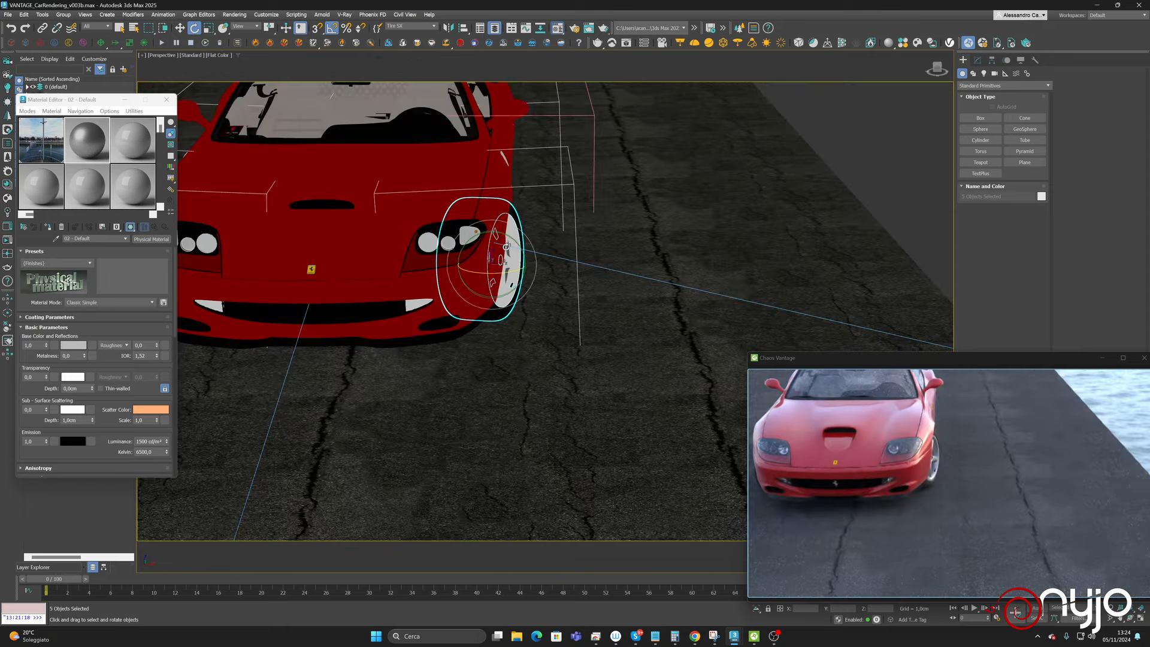
middle_drag(479, 260, 595, 286)
scroll(533, 314, up, 5)
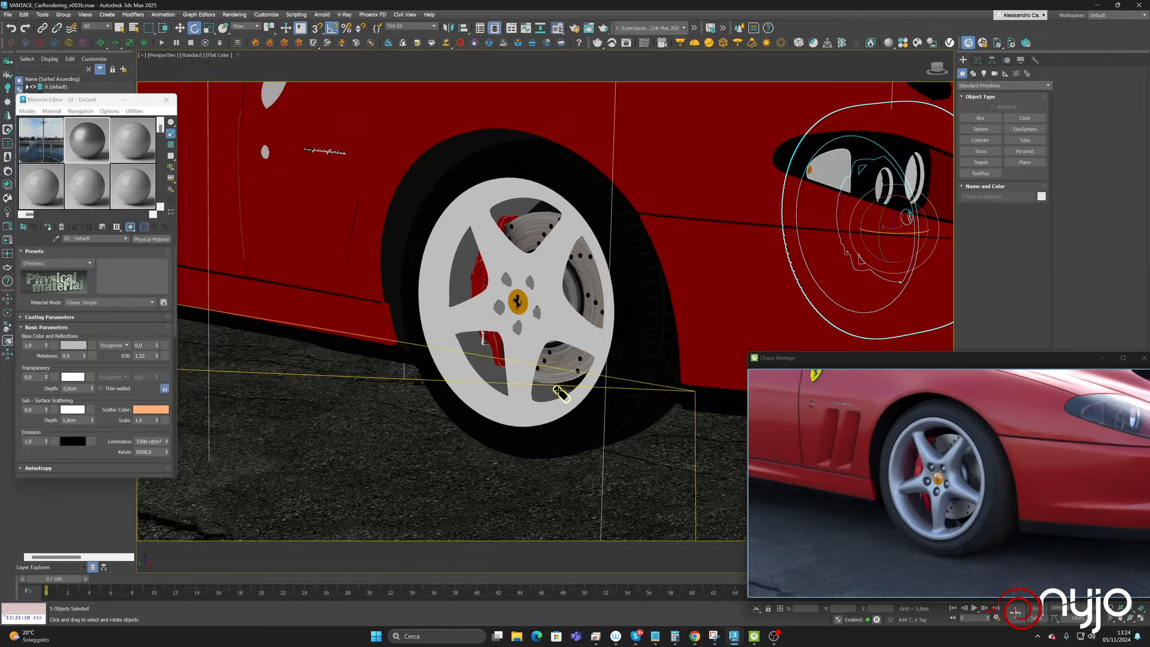
click(561, 393)
ctrl+click(518, 332)
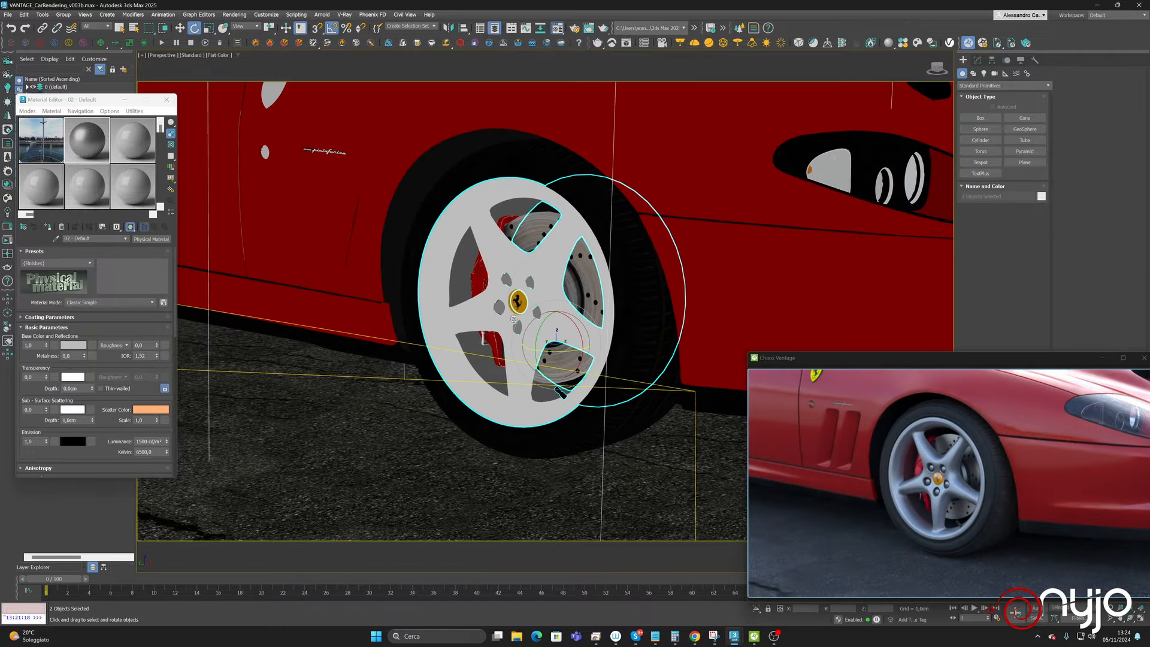
ctrl+click(518, 301)
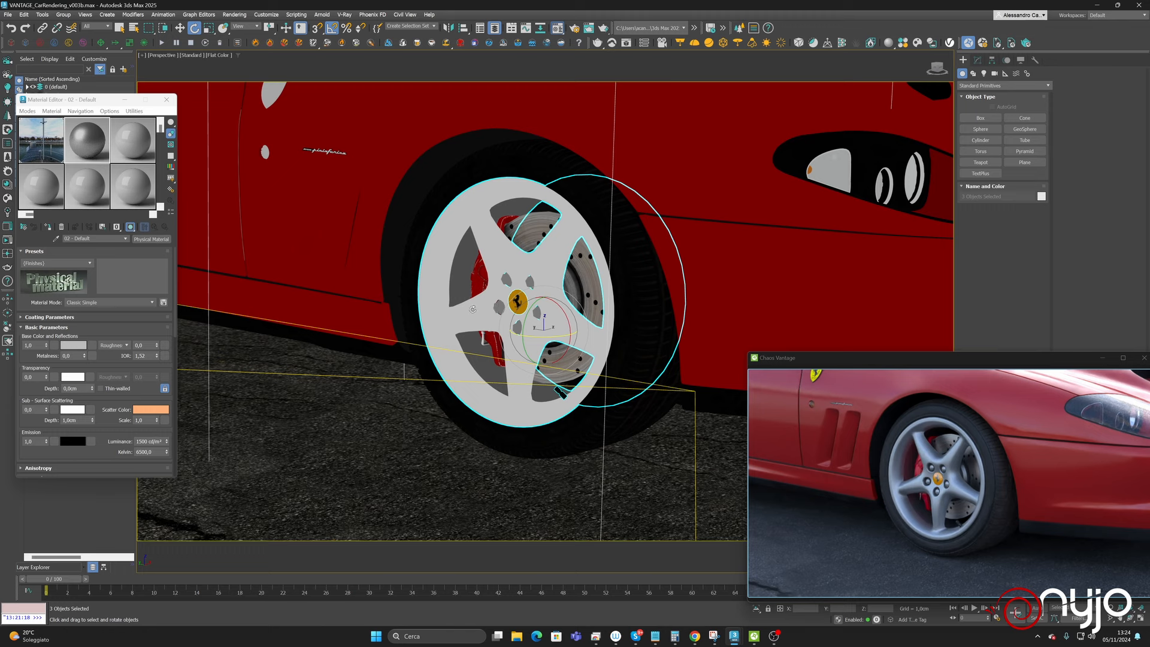
ctrl+click(537, 232)
ctrl+click(522, 165)
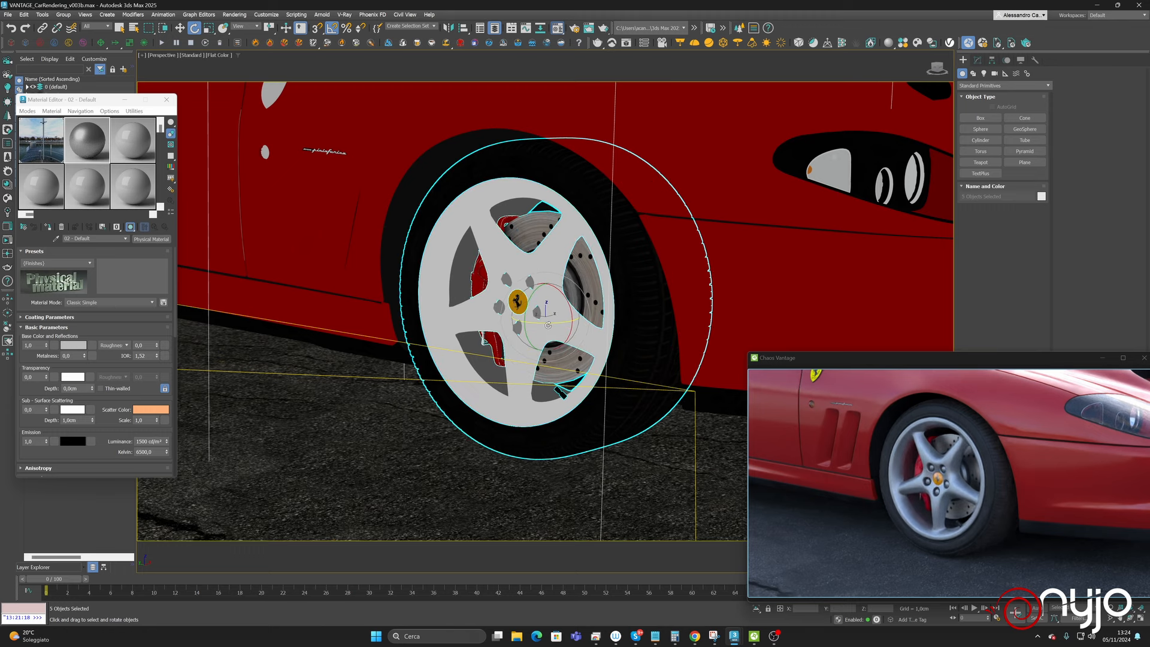
click(398, 26)
drag(555, 320, 544, 323)
- Load the front left brake's material, wheels-brakes, into the third sample slot of the Material Editor
alt+middle_drag(715, 181, 641, 178)
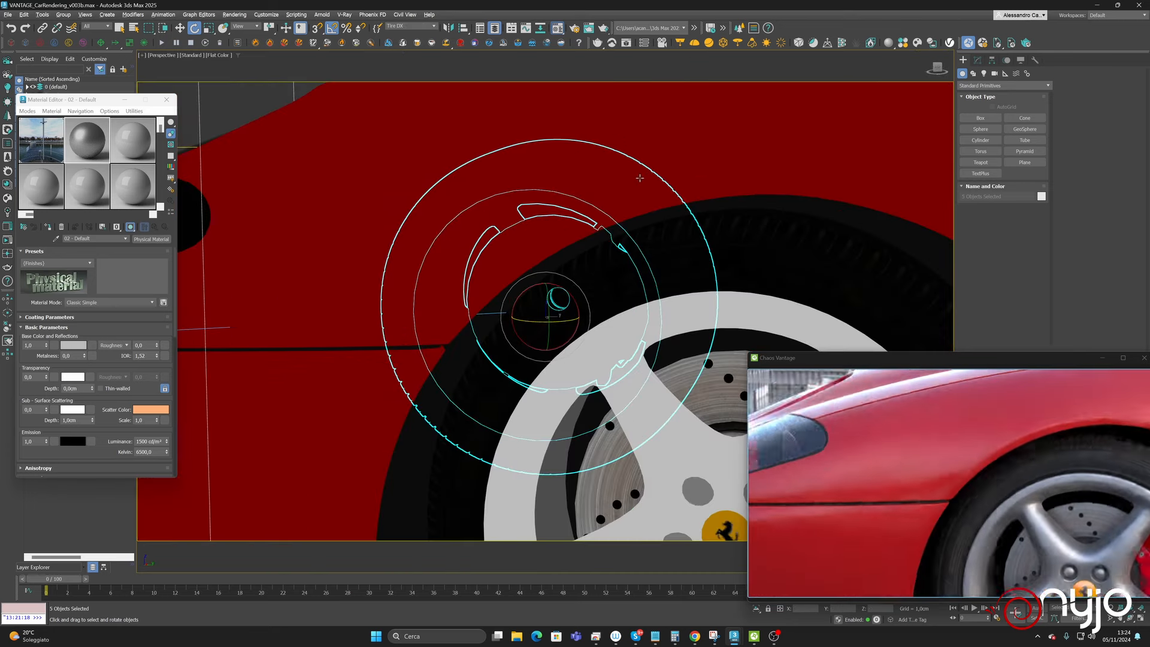
middle_drag(687, 224, 459, 49)
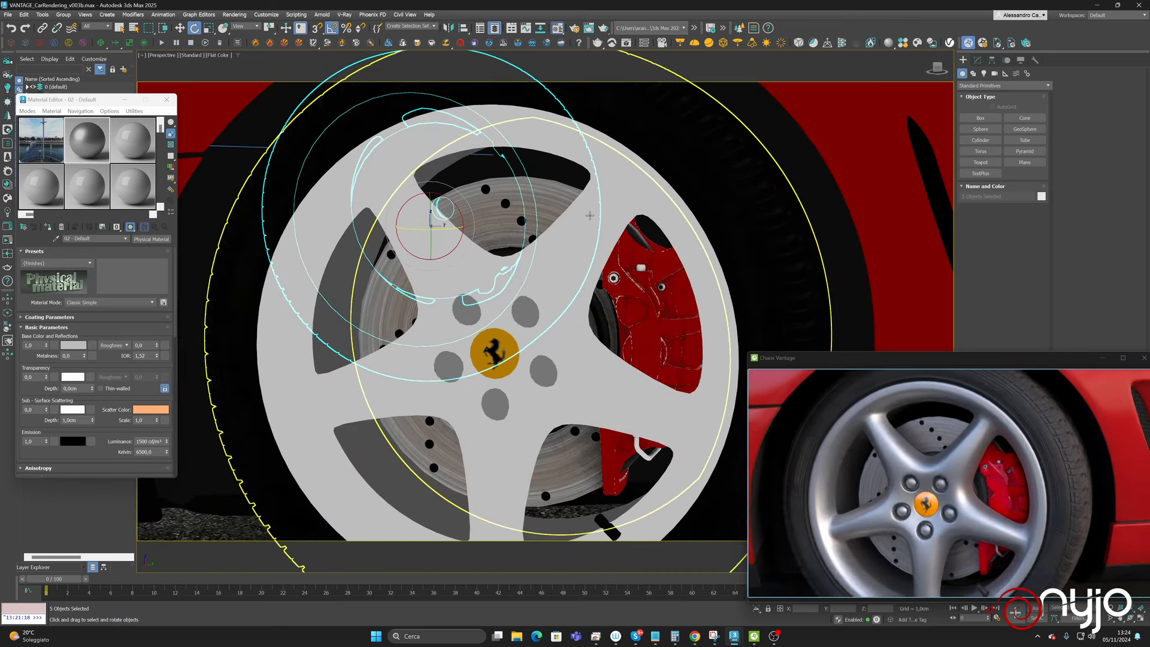
click(672, 285)
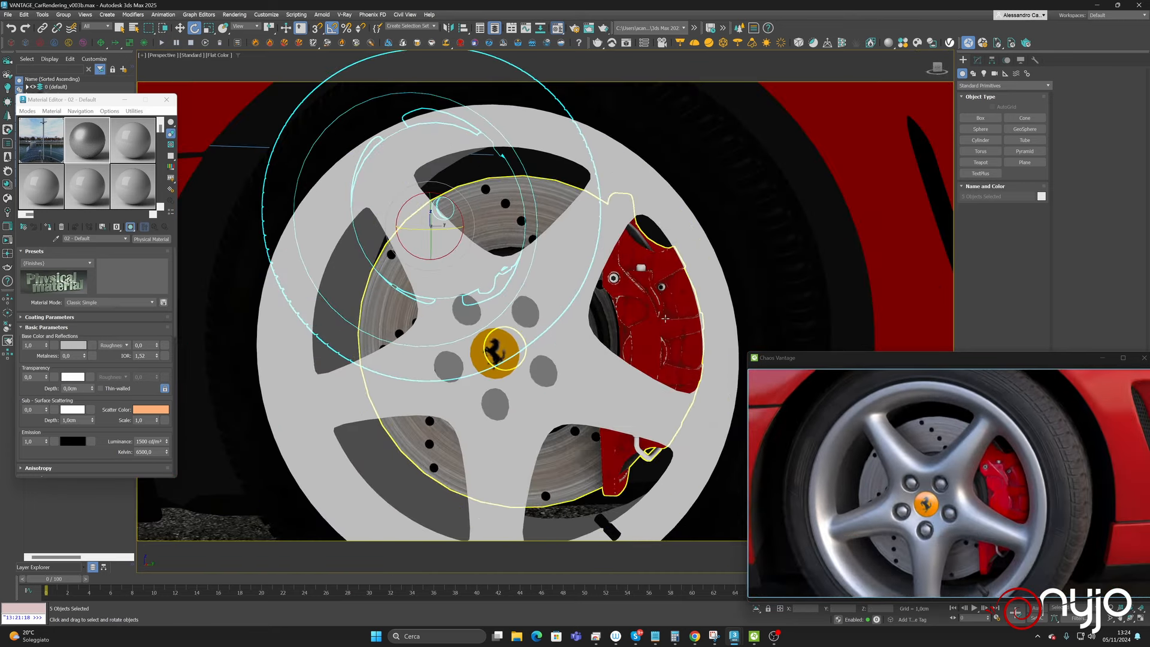
click(671, 285)
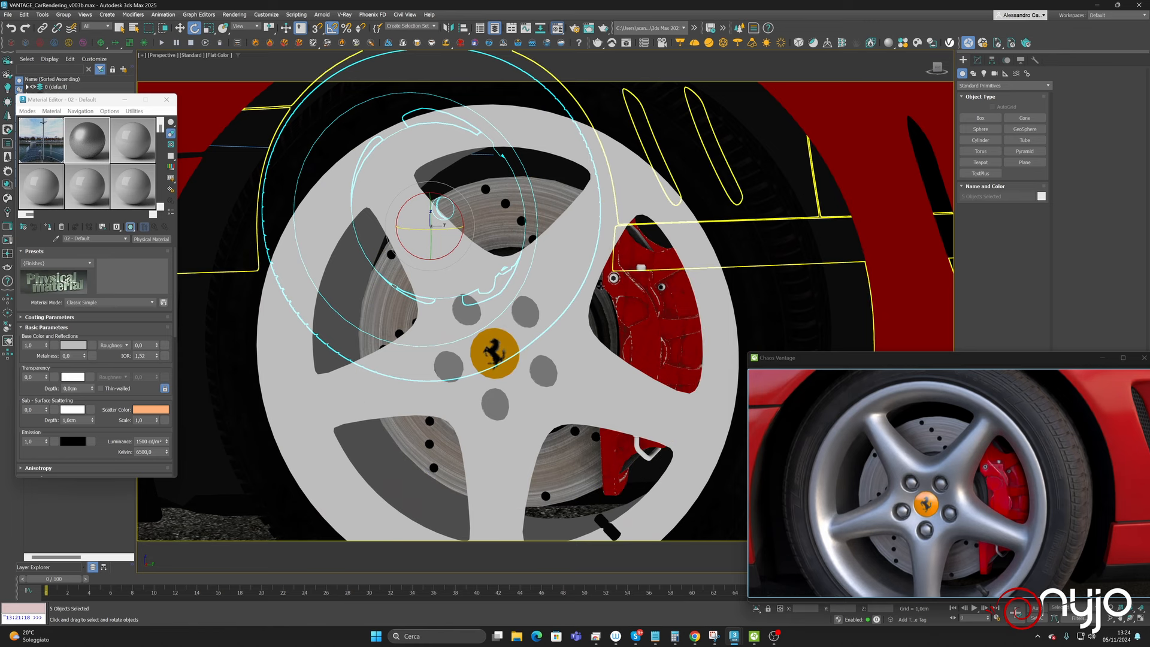
click(132, 140)
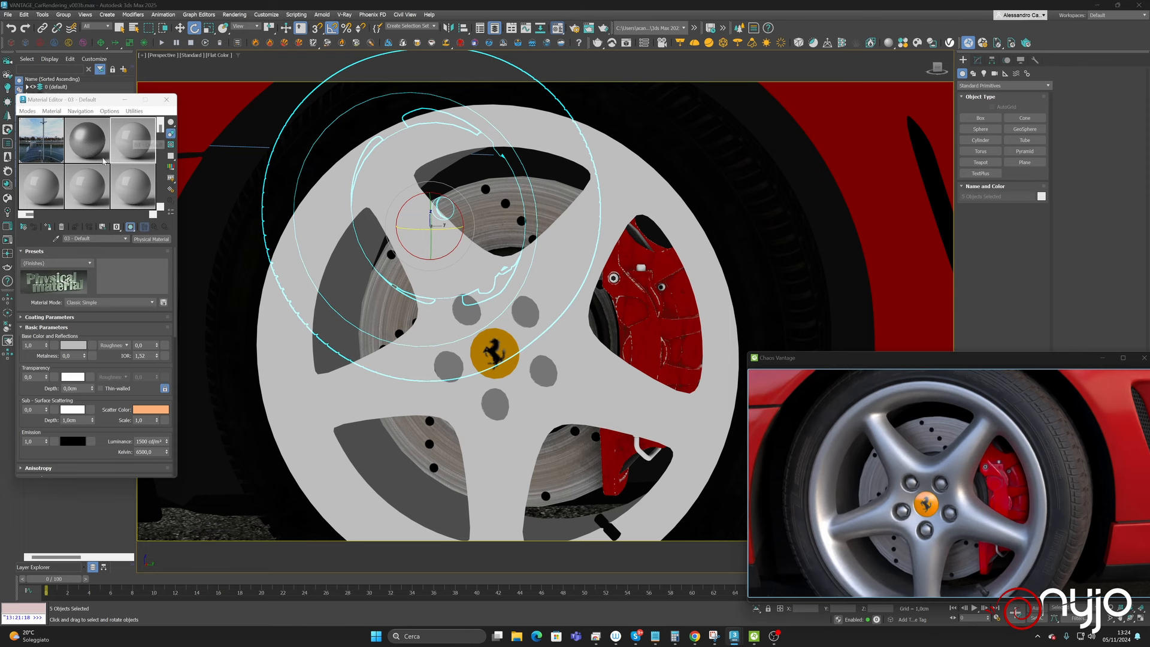
click(55, 239)
click(650, 305)
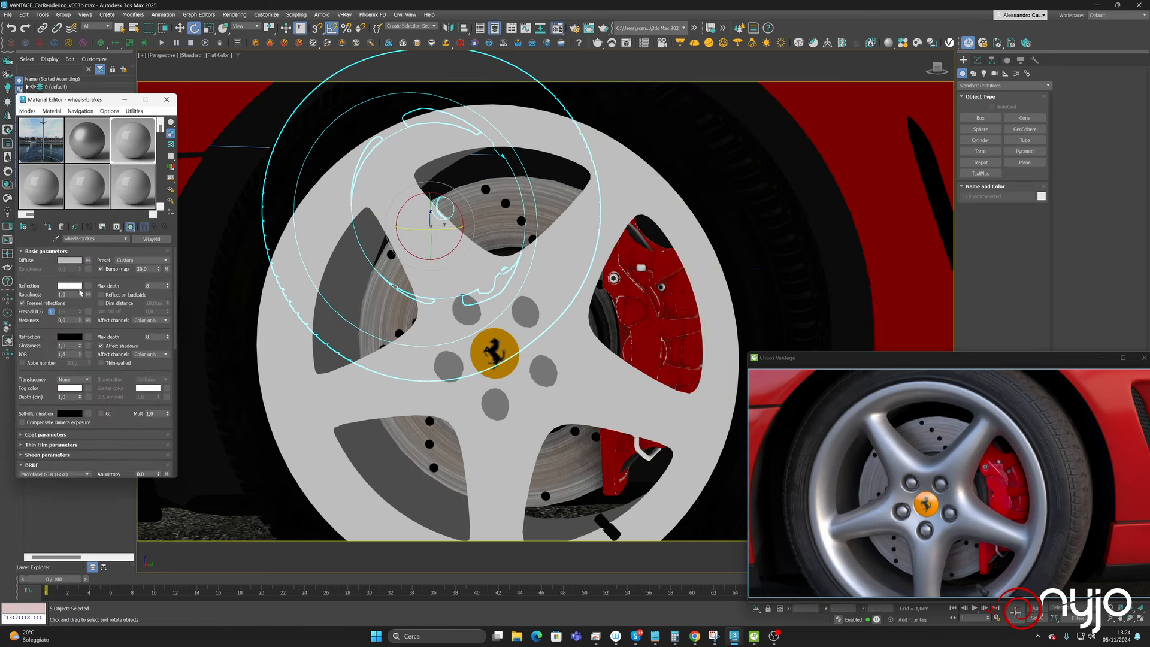
- Wrap the brake material's diffuse bitmap in a Color Correction map, keeping the old map as a sub-map
click(88, 260)
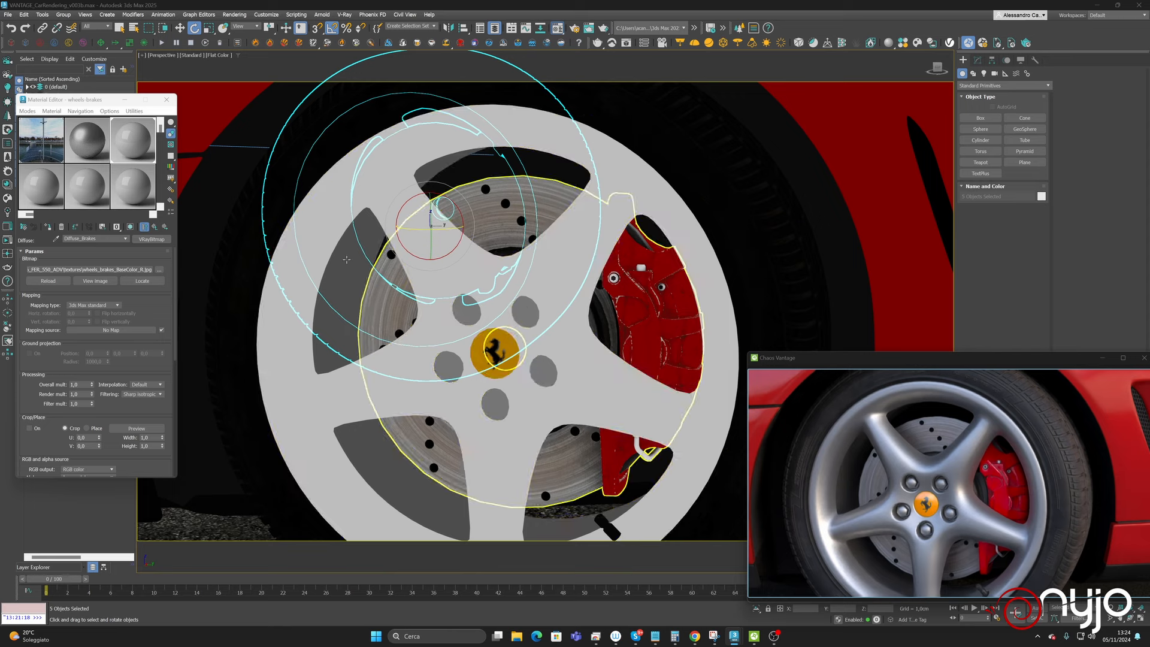
click(161, 237)
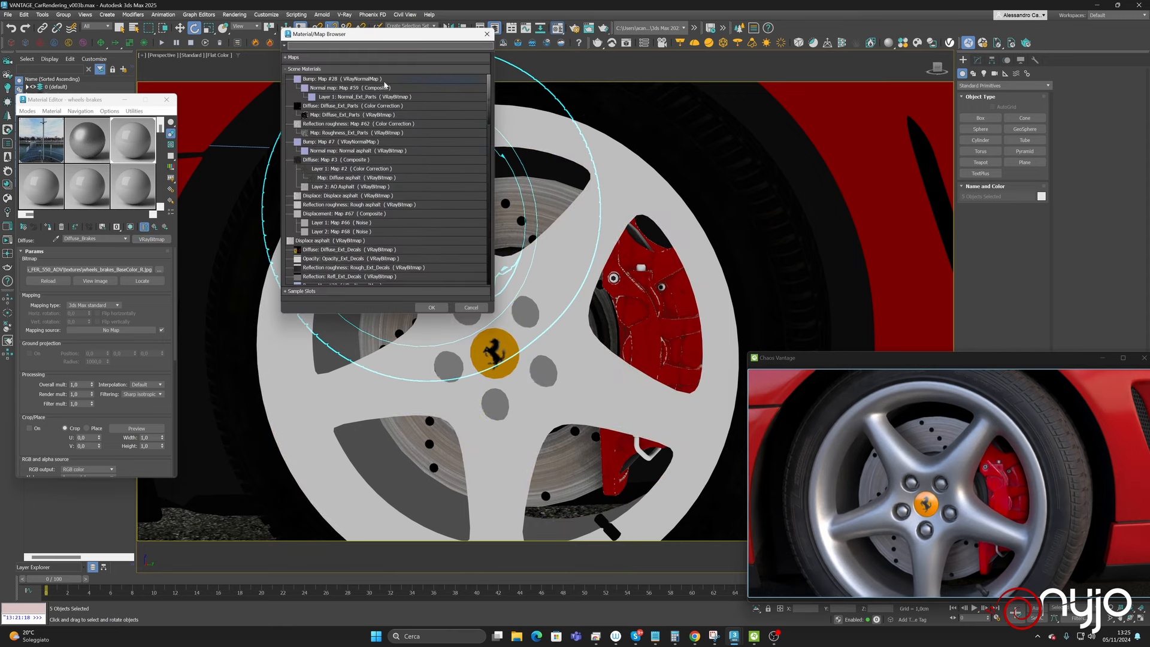
click(316, 69)
click(299, 57)
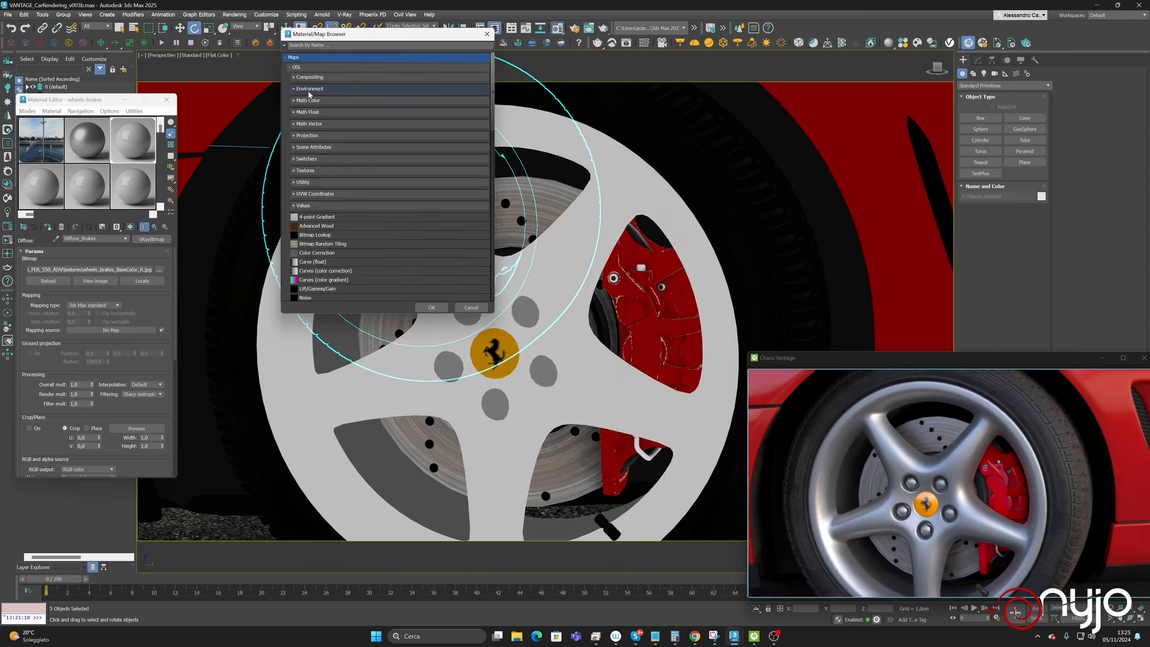
click(298, 67)
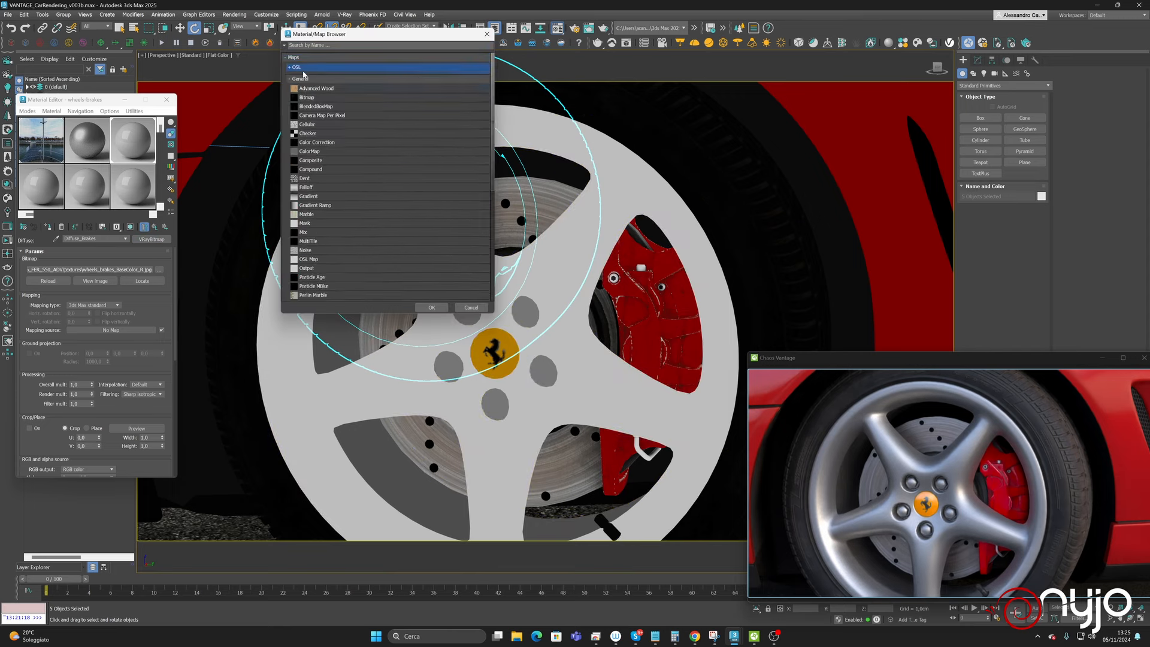
double_click(320, 143)
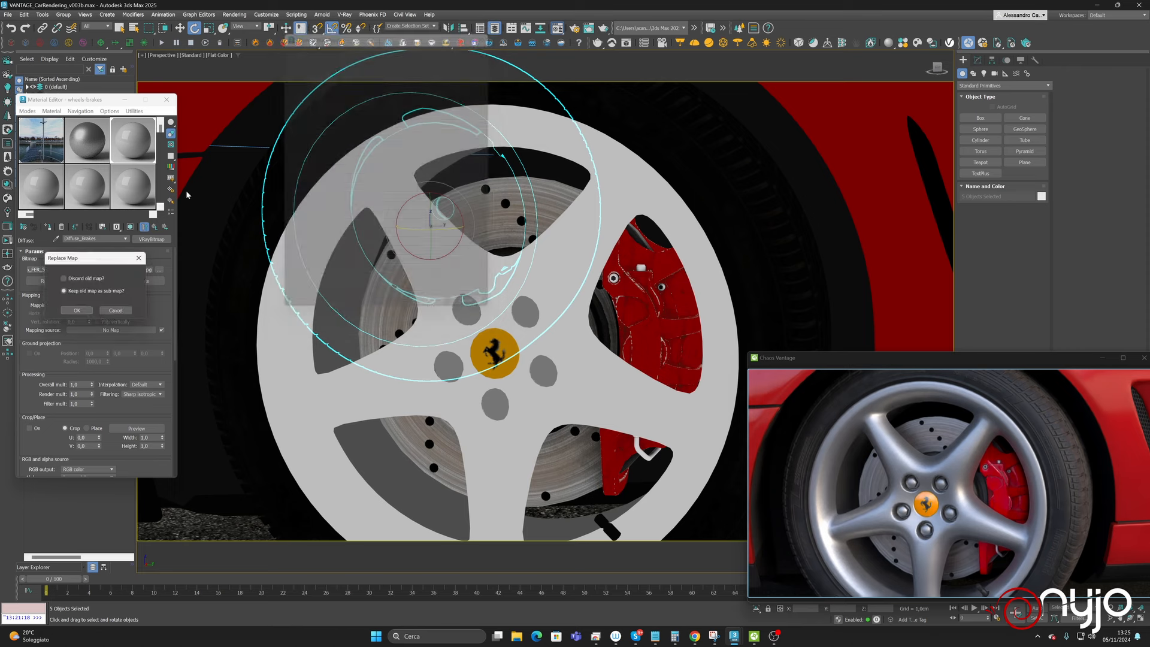
click(84, 311)
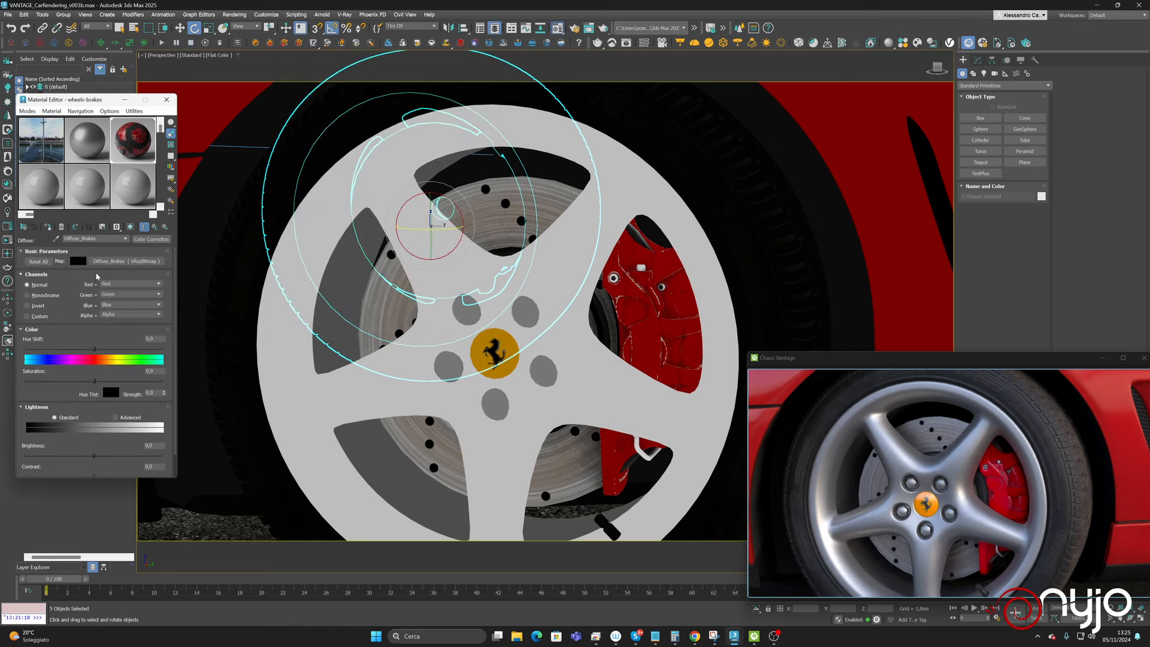
- Switch the Color Correction's lightness to Advanced and set the RGB gamma/contrast to 0.7
click(115, 418)
click(92, 453)
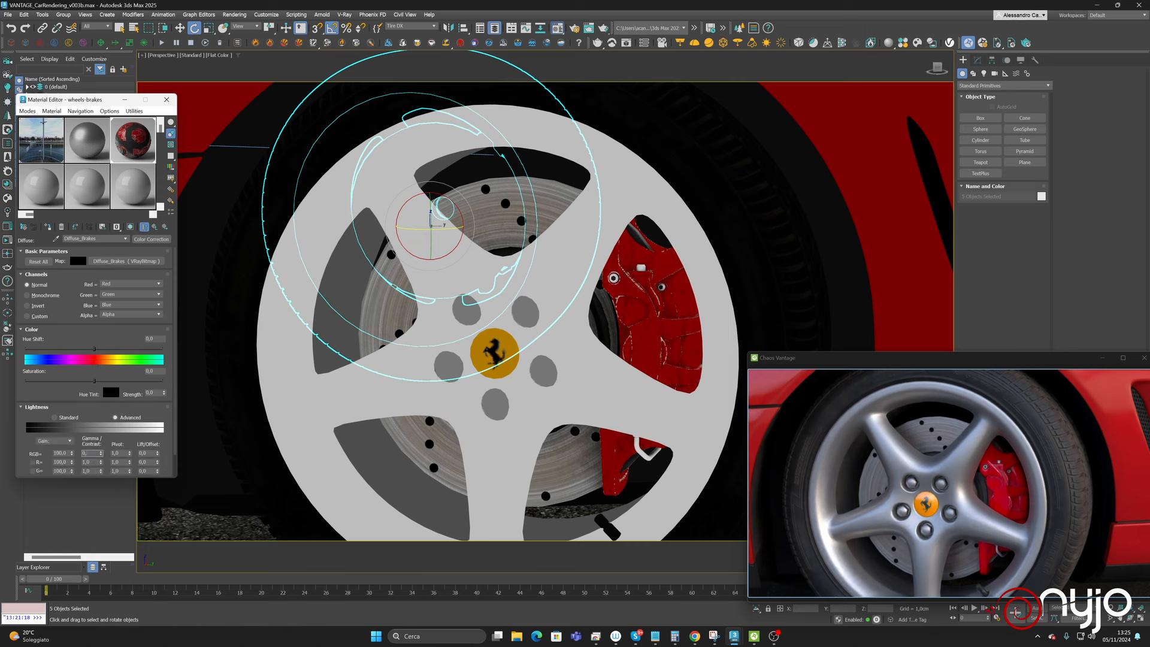
key(Return)
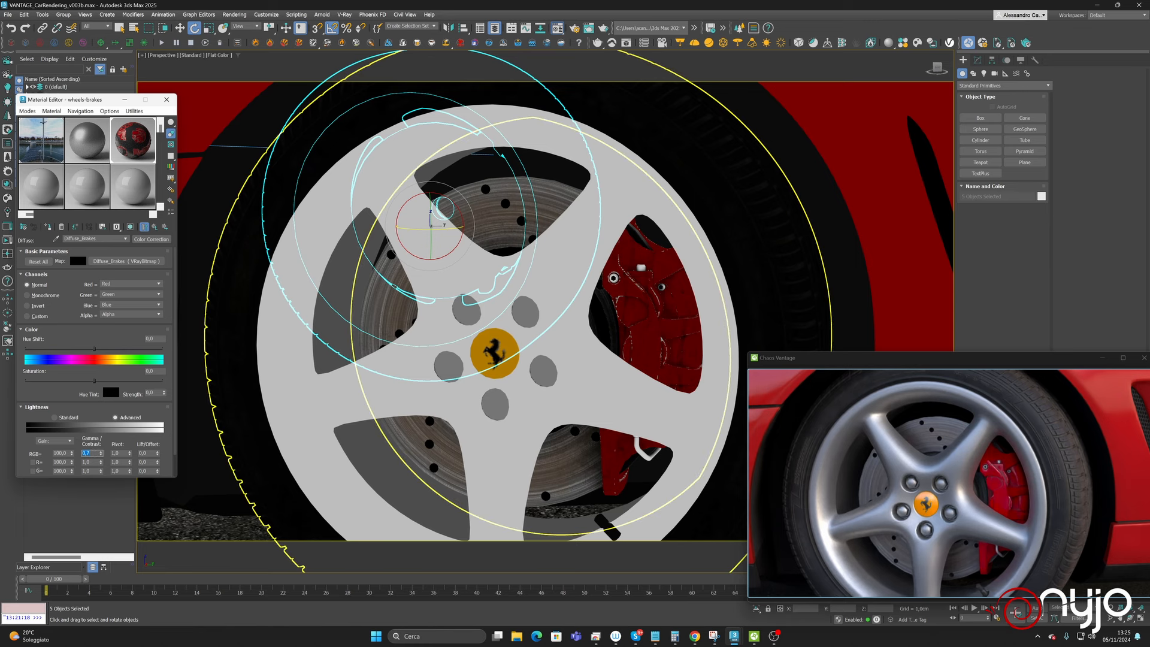
click(1012, 484)
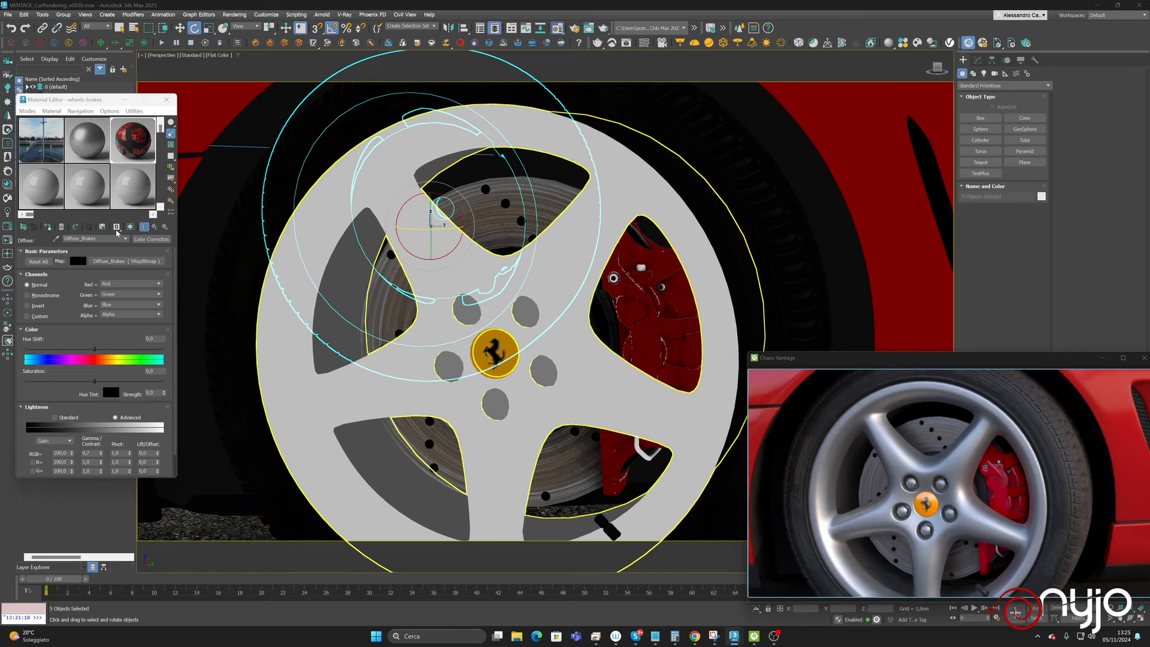
- Enlarge the Chaos Vantage preview window and set the wheels-brakes material's bump map amount to 100
click(157, 227)
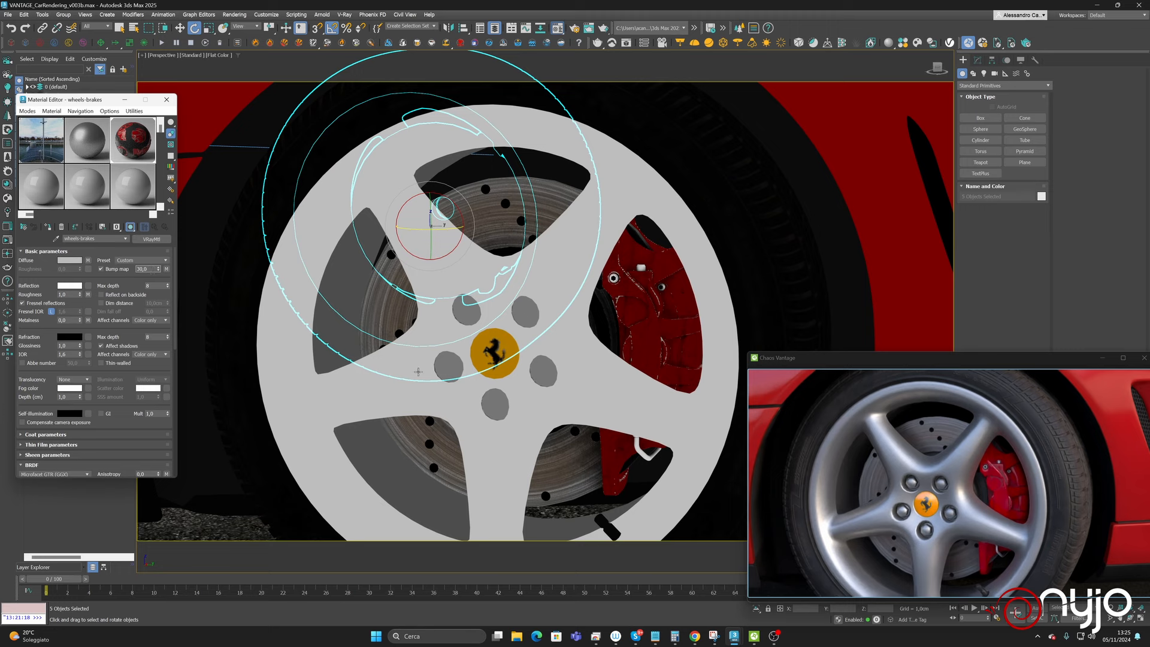
drag(747, 353, 674, 262)
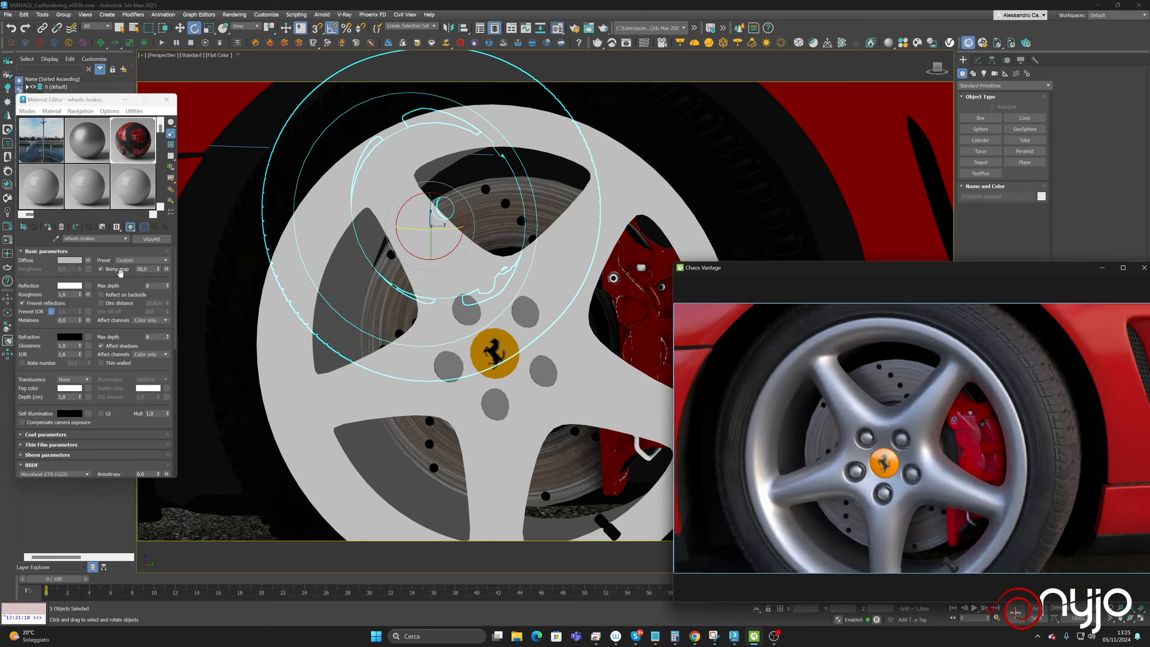
click(152, 269)
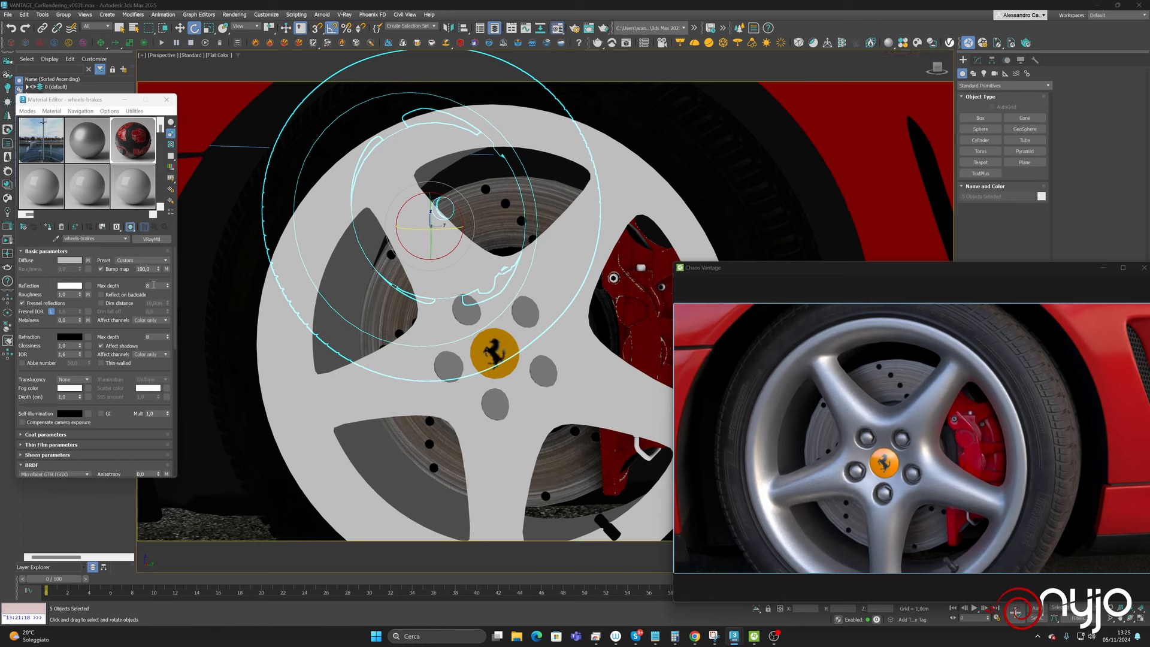
- Add a VRayEdgesTex with a 0.05 cm rounded-corner radius as the bump map inside the brake material's VRayNormalMap
click(166, 269)
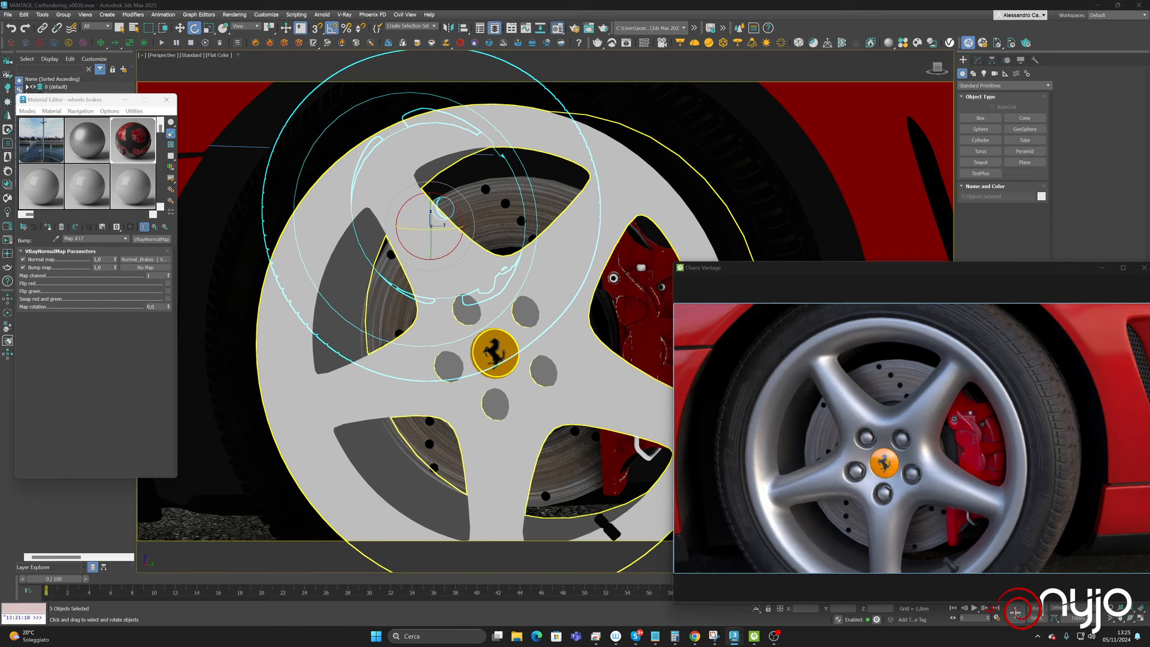
click(146, 267)
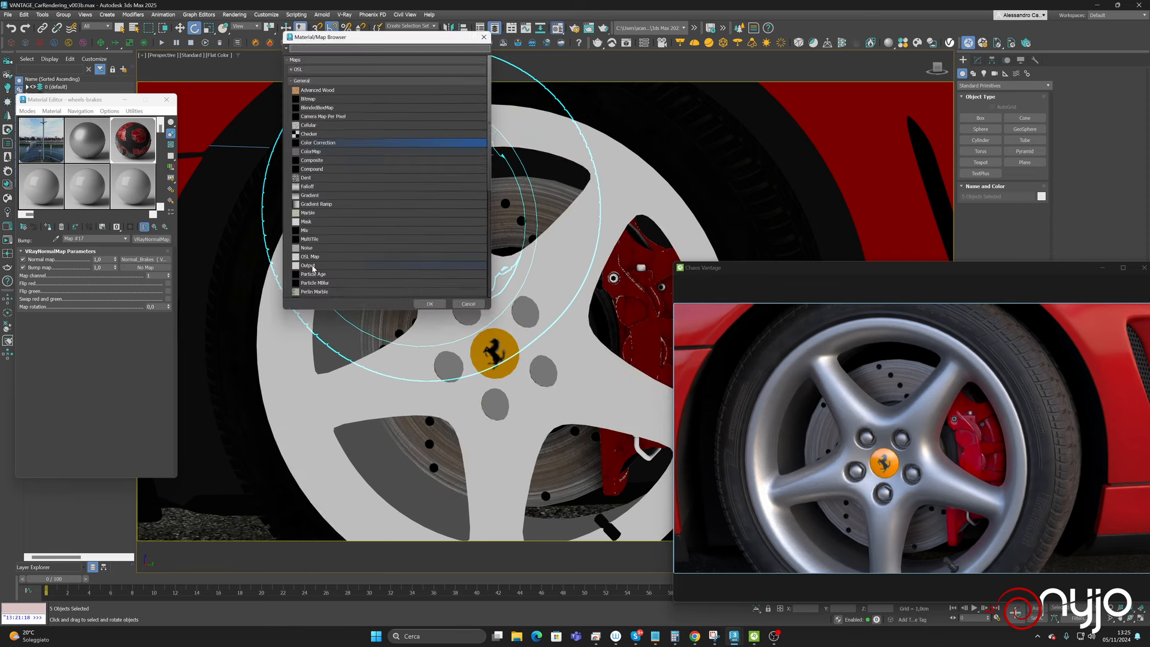
click(315, 78)
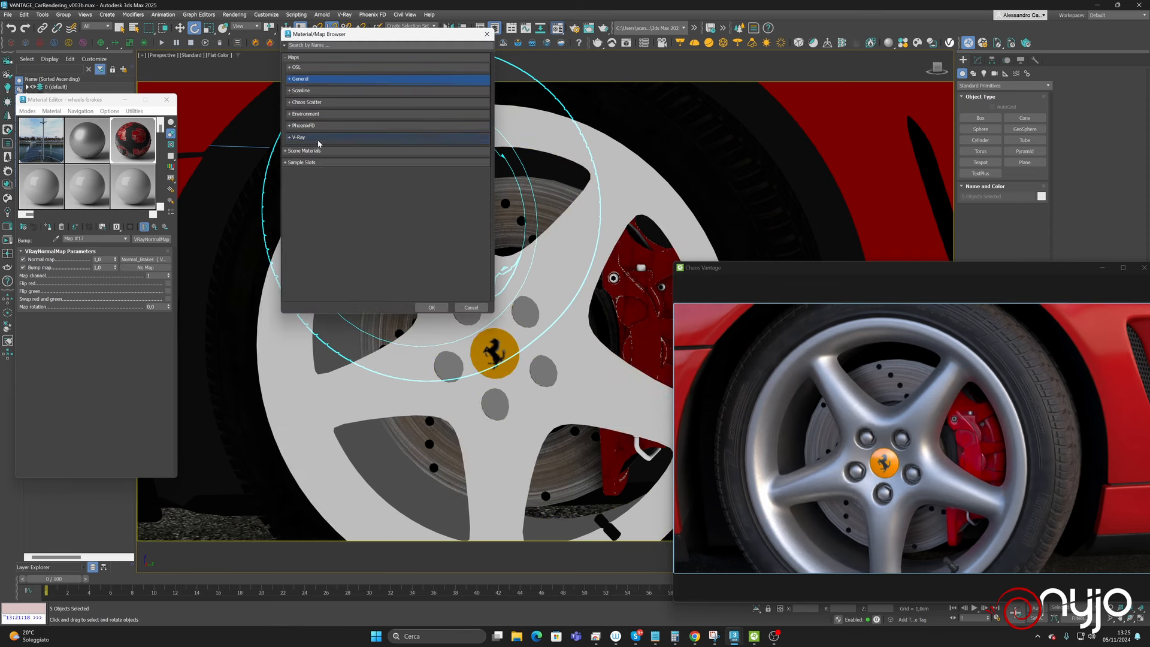
click(318, 138)
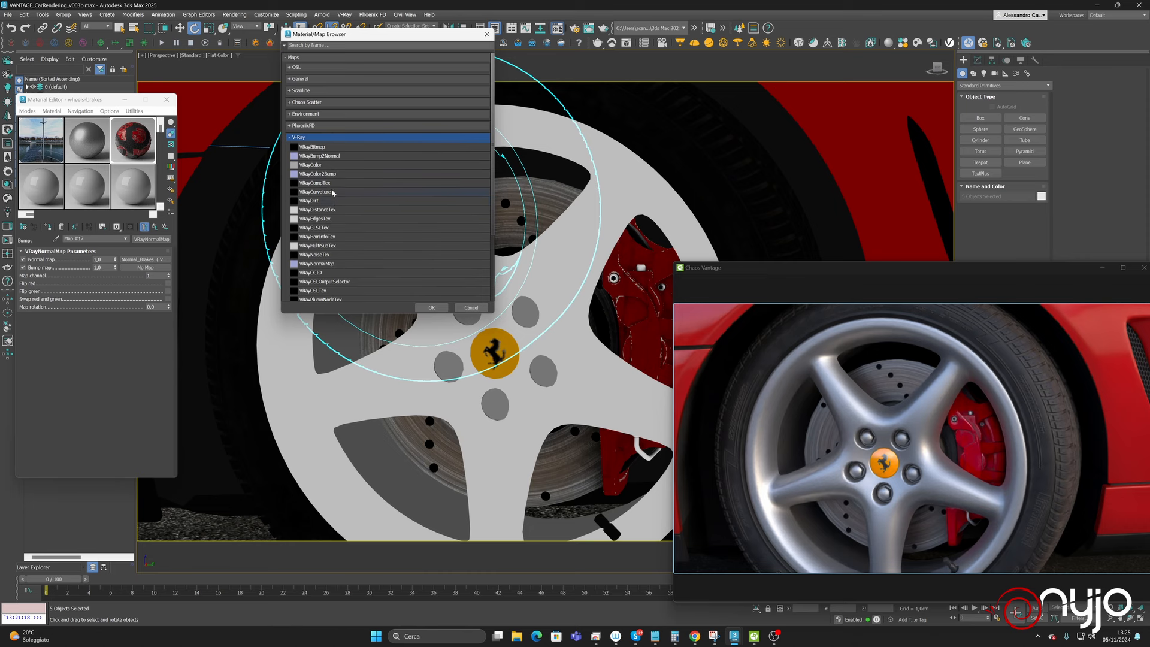
click(329, 219)
click(431, 307)
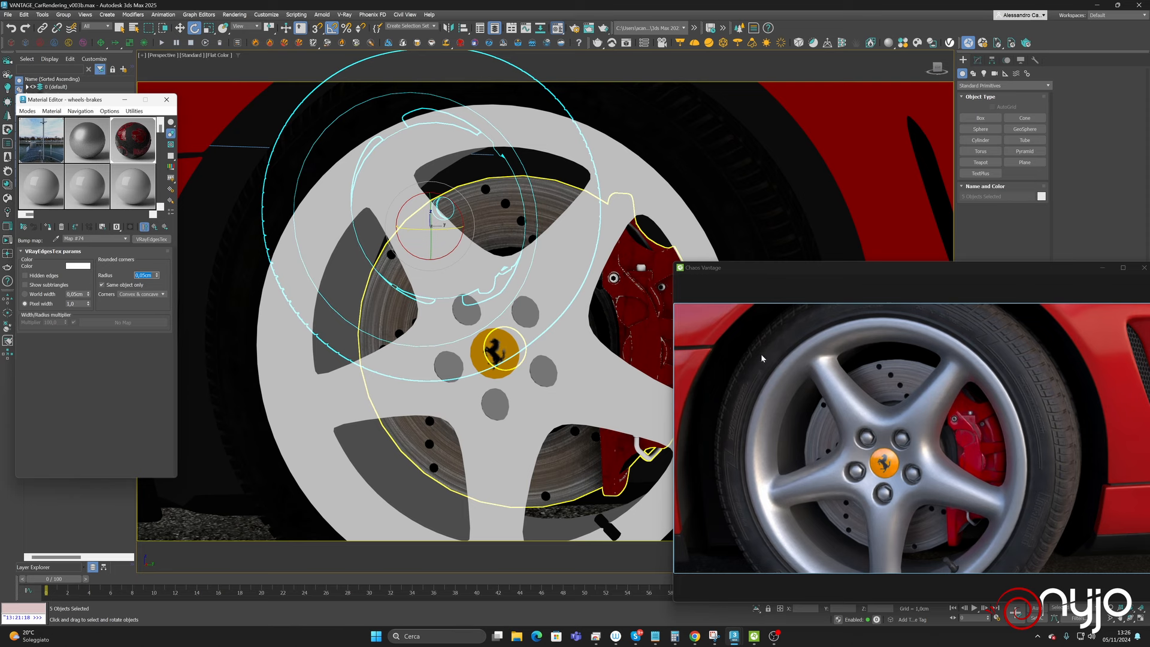
click(156, 227)
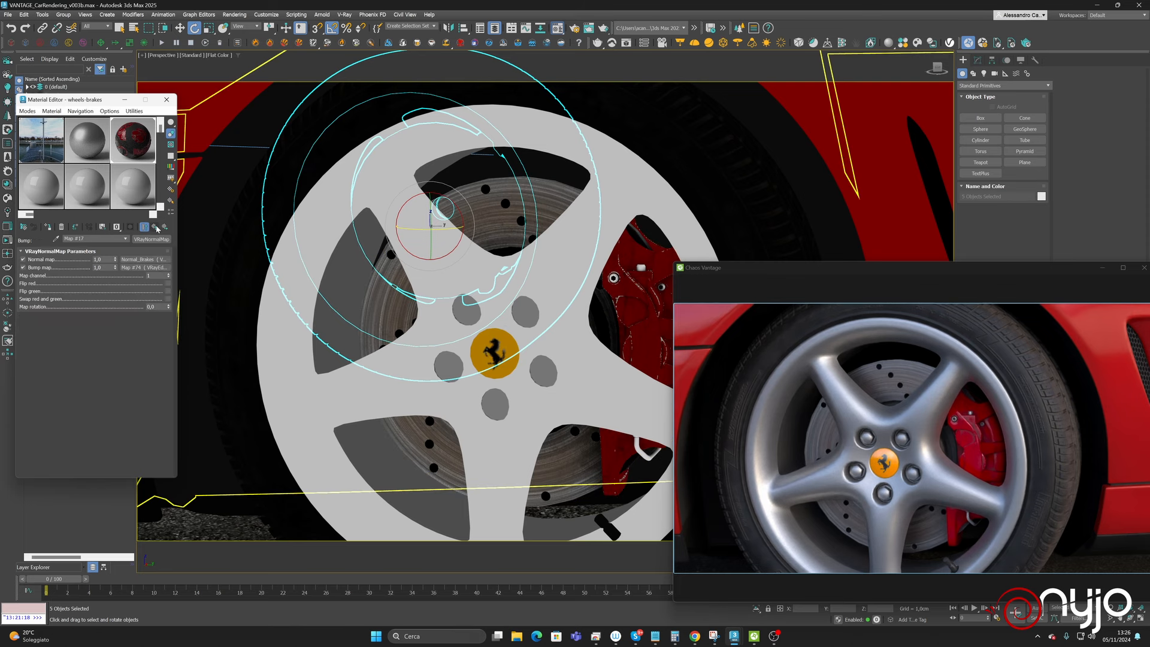
click(156, 227)
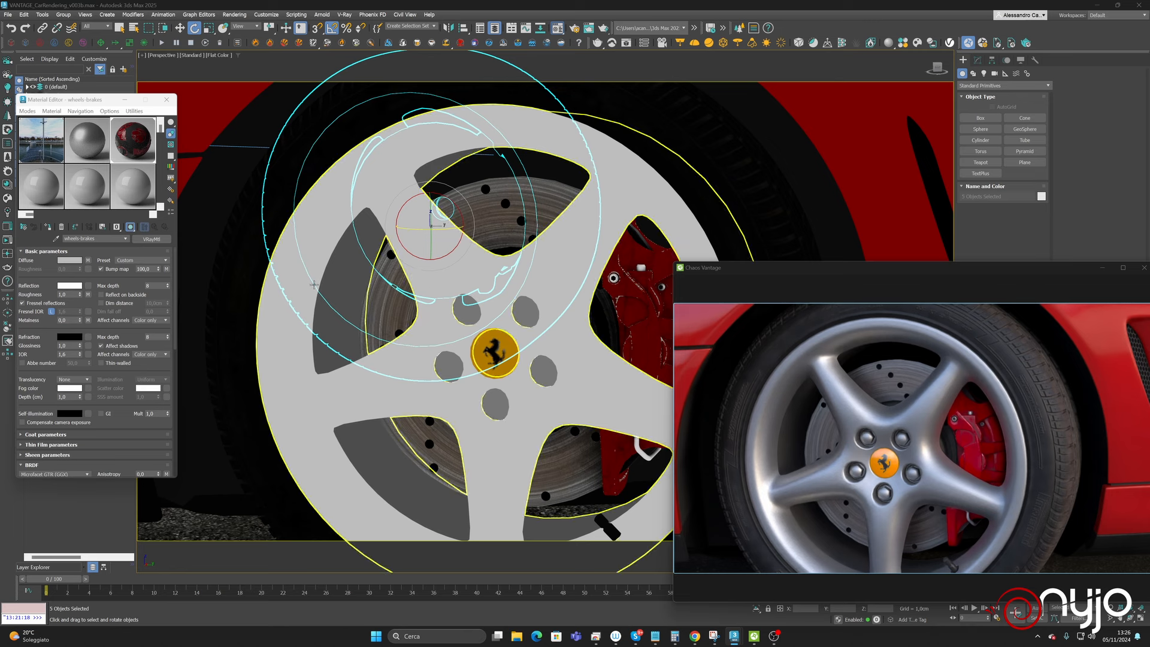
- Wrap the brake material's reflection roughness bitmap in a Color Correction map, keeping the old map as a sub-map
click(88, 294)
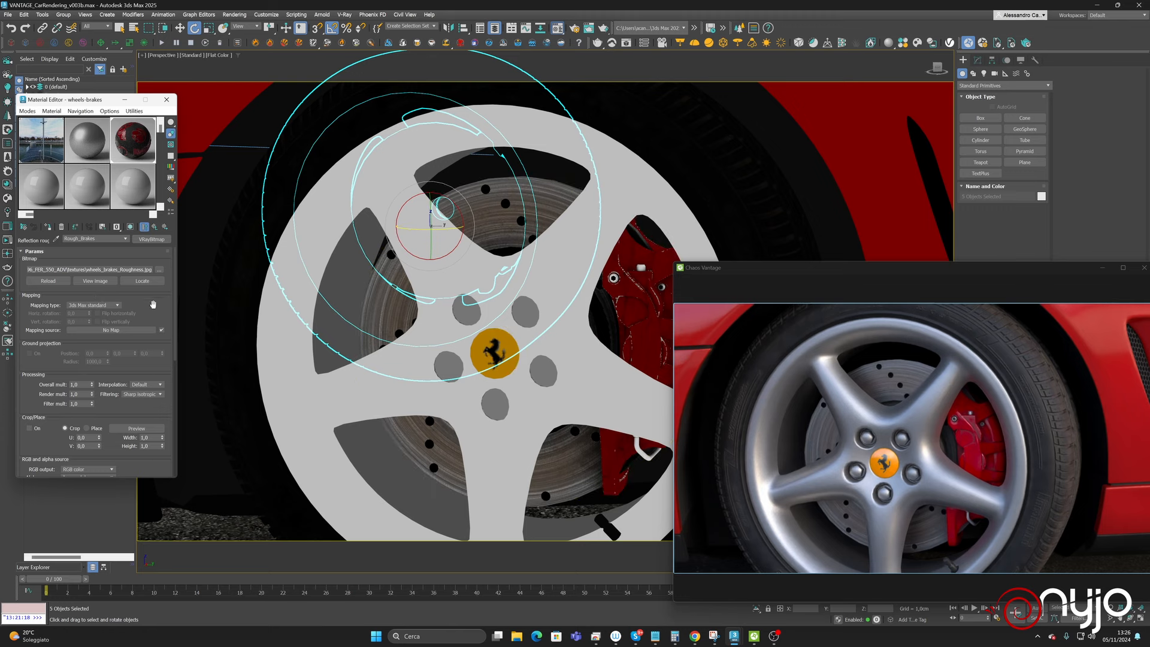
drag(153, 304, 152, 199)
drag(166, 350, 150, 289)
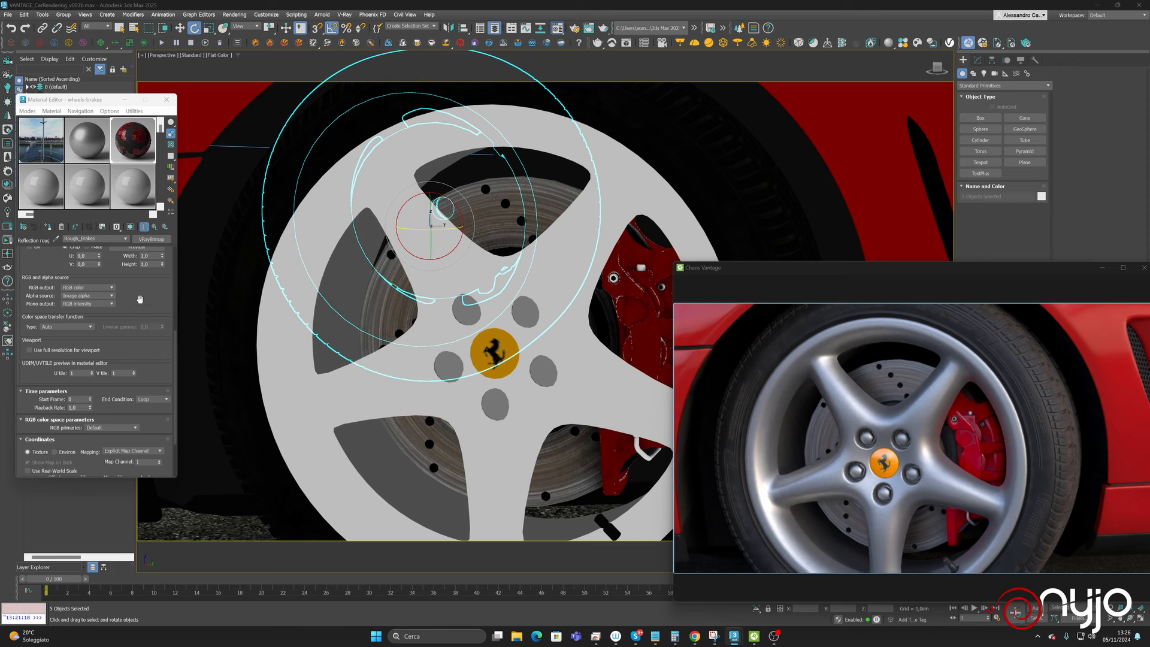
drag(140, 299, 139, 250)
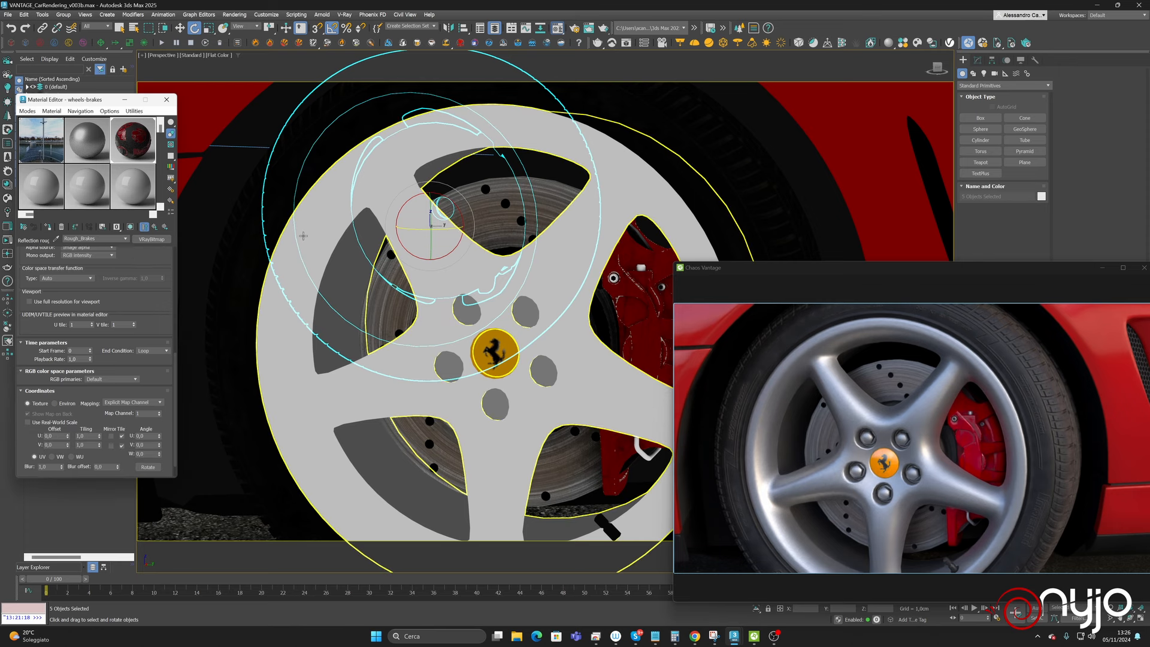
click(163, 240)
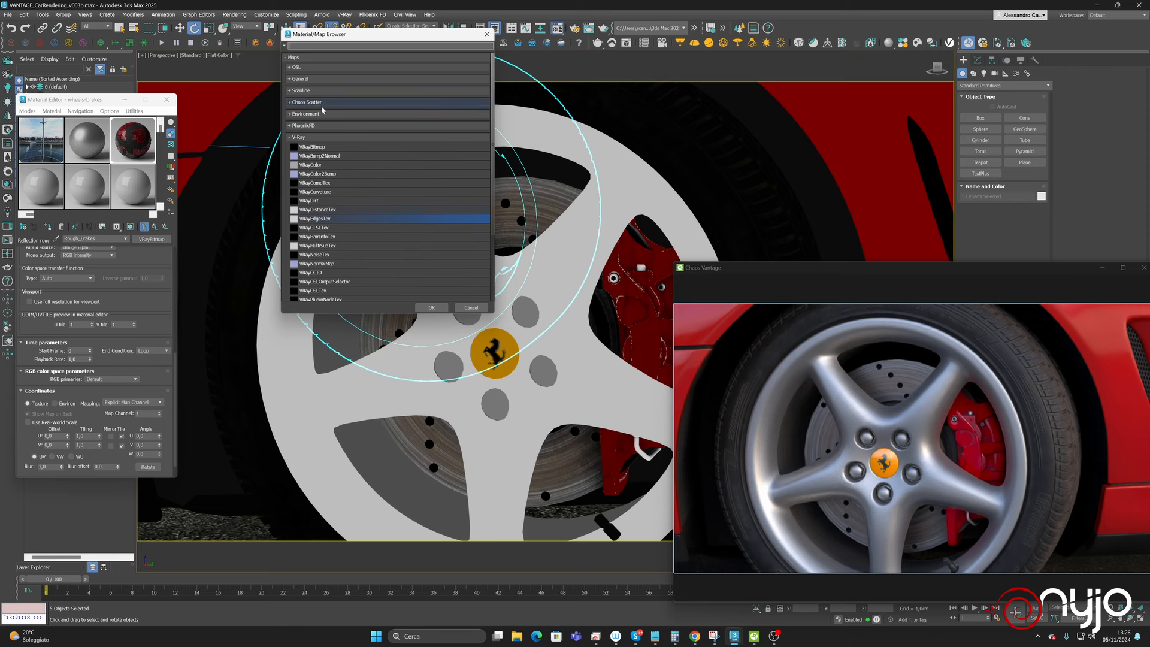
click(319, 78)
double_click(333, 144)
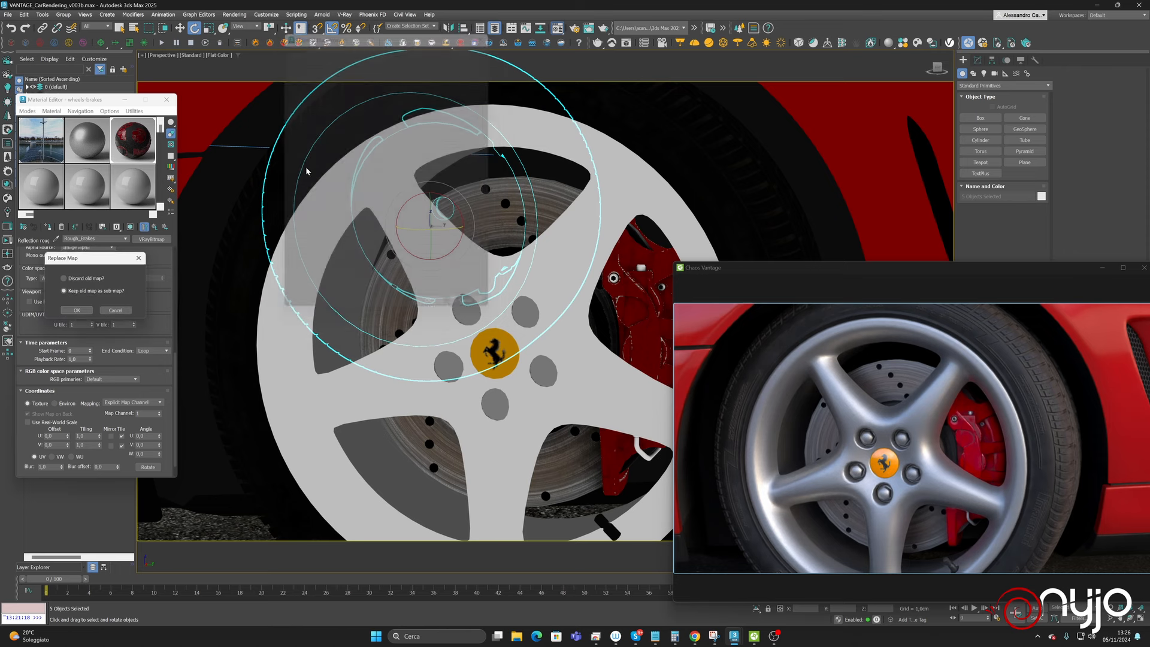
click(75, 312)
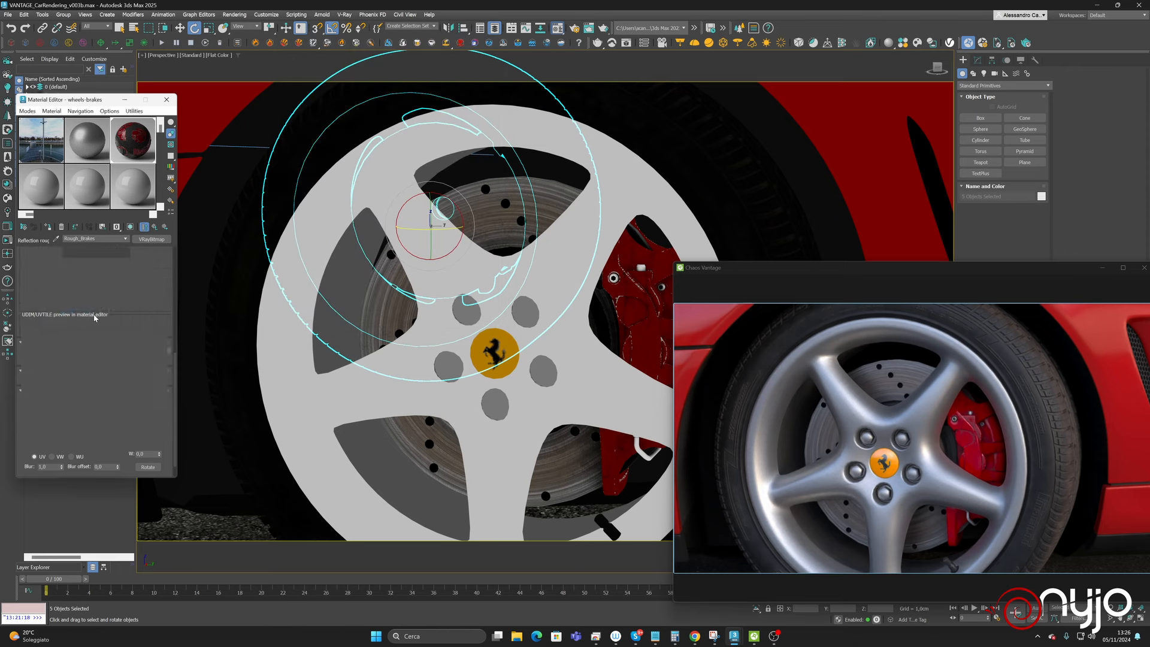
- Switch the roughness Color Correction's lightness to Advanced, set its RGB gamma/contrast to 0.7, and return to the brake material
click(116, 393)
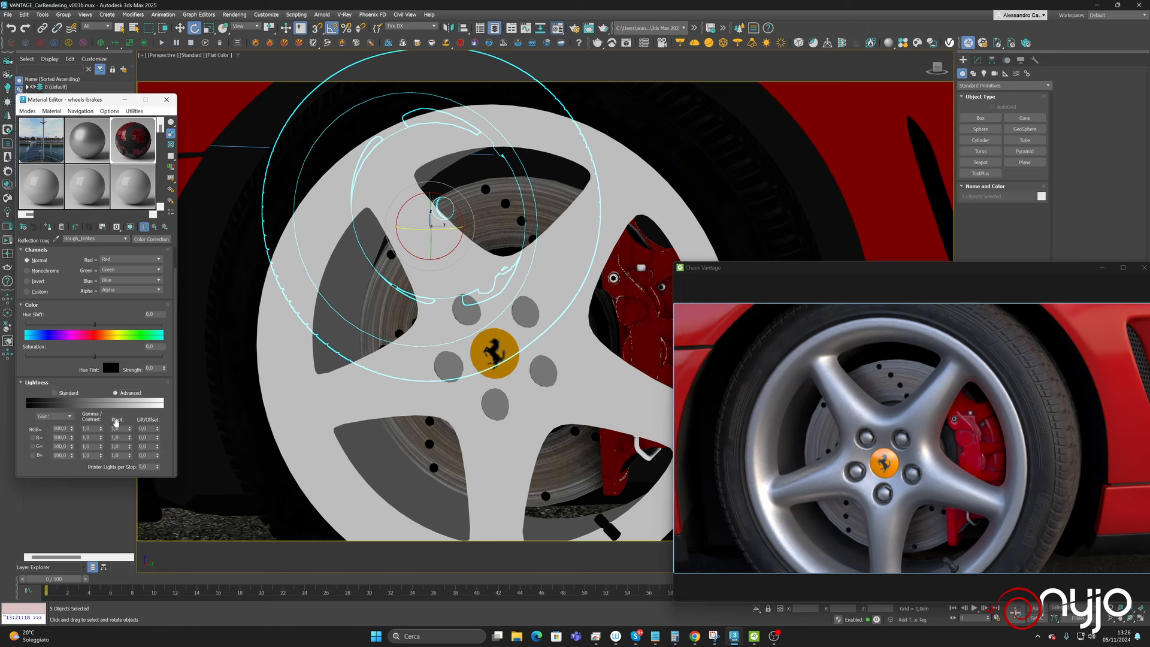
click(90, 429)
key(Return)
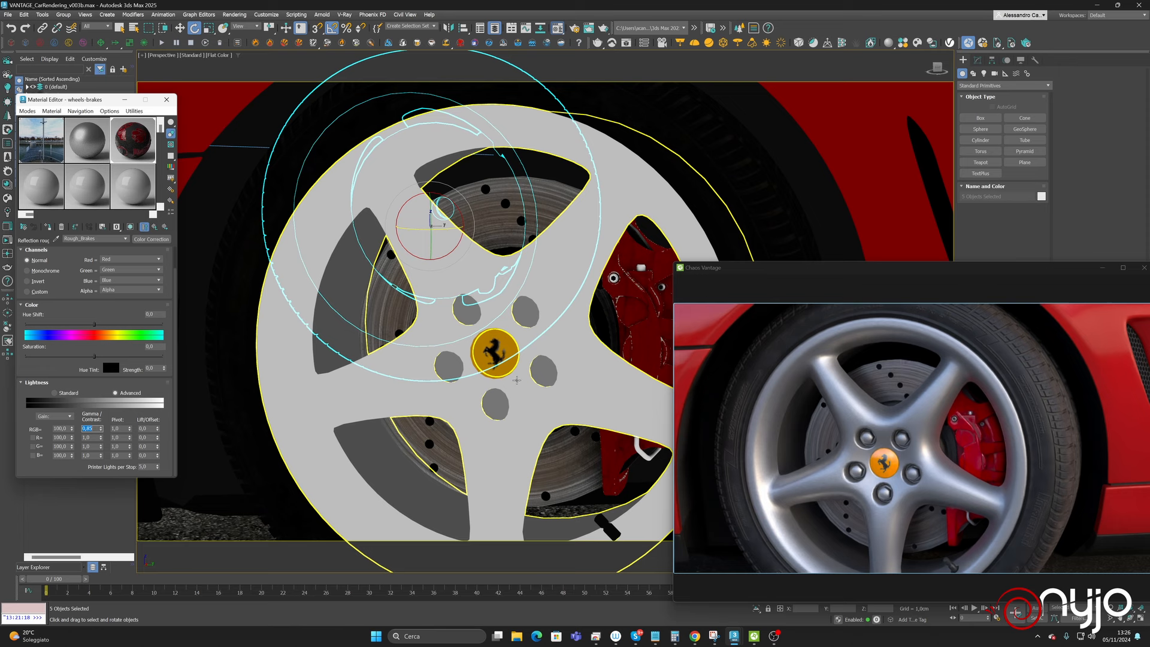
click(100, 431)
drag(101, 431, 101, 440)
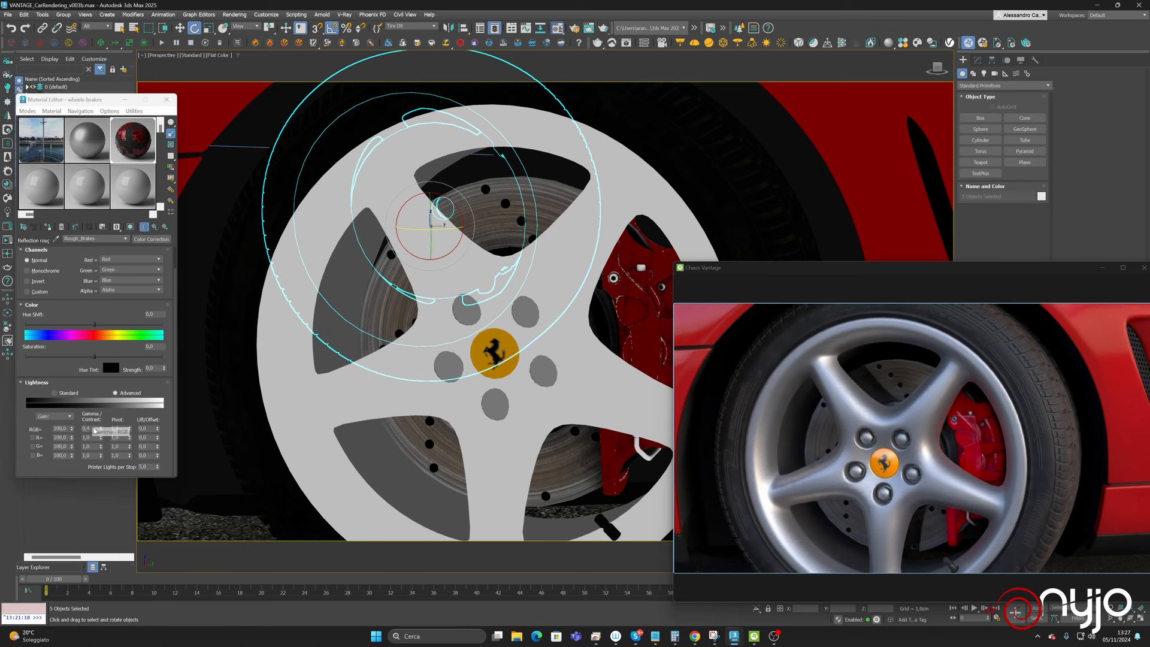
click(94, 428)
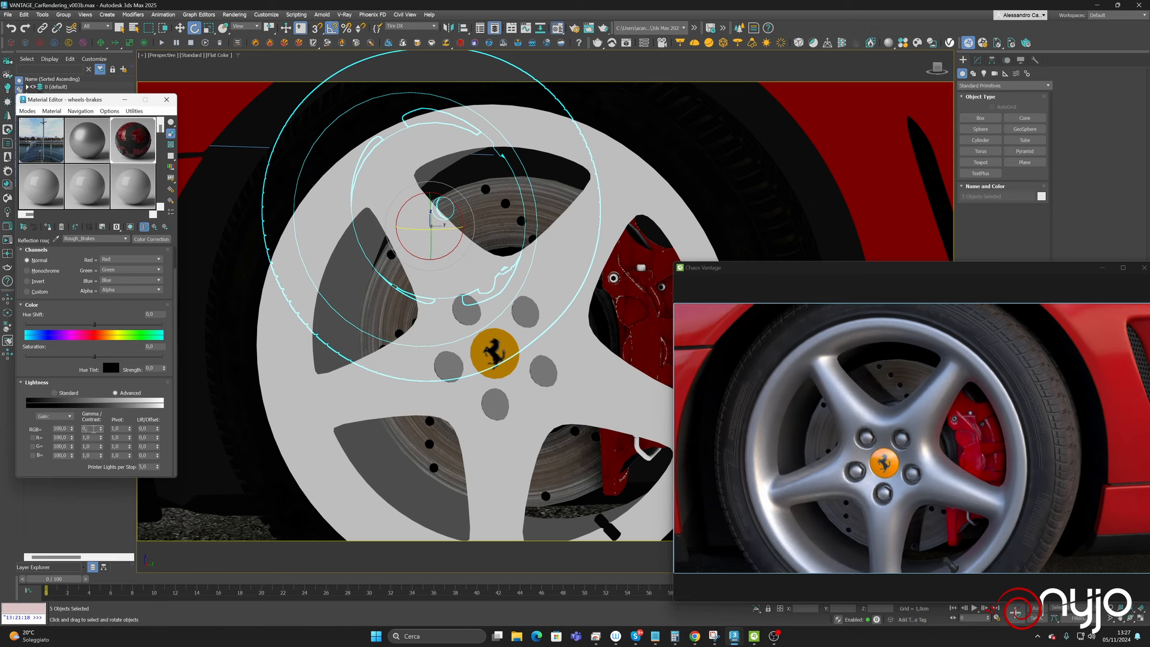
text(65)
key(Return)
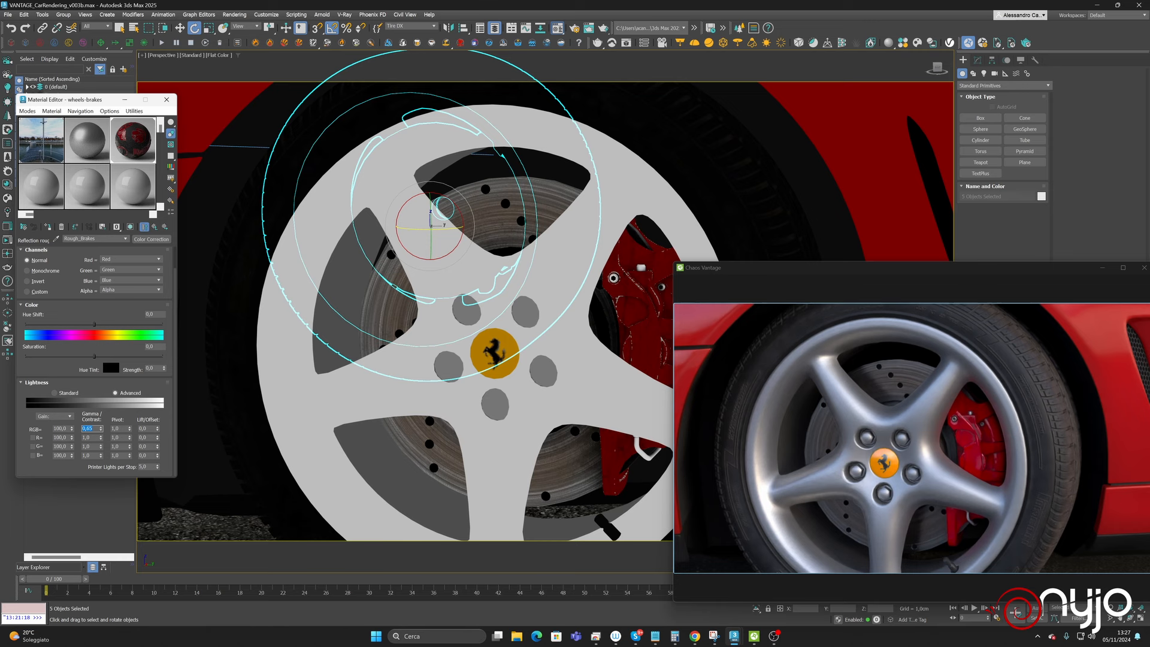
click(91, 428)
text(7)
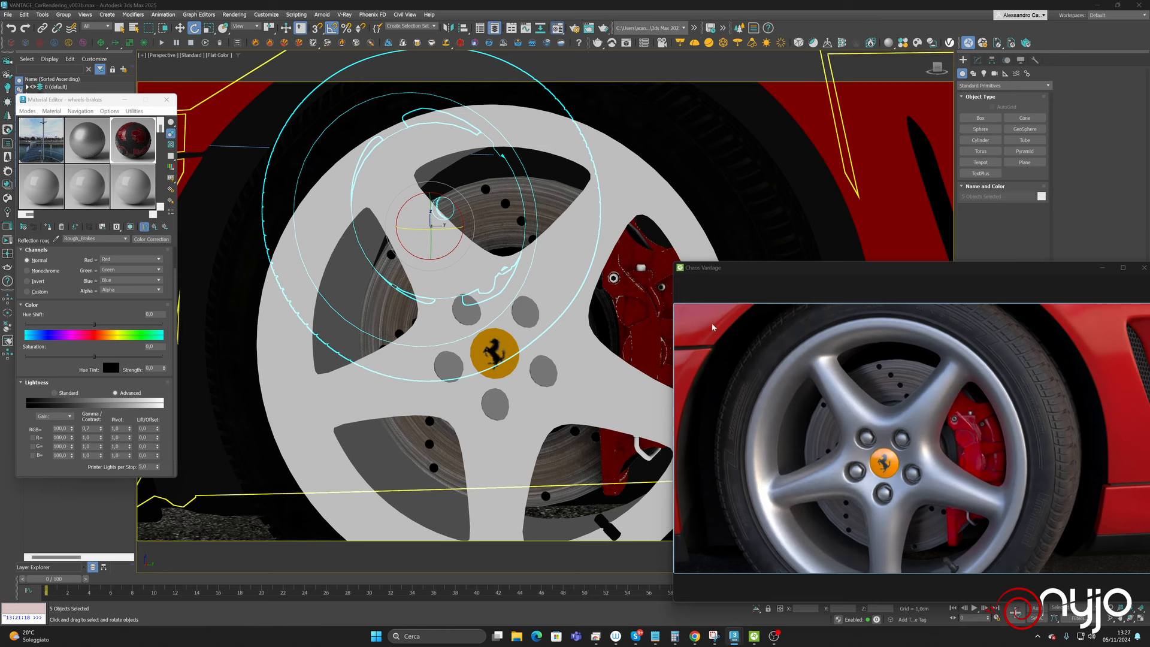
click(155, 227)
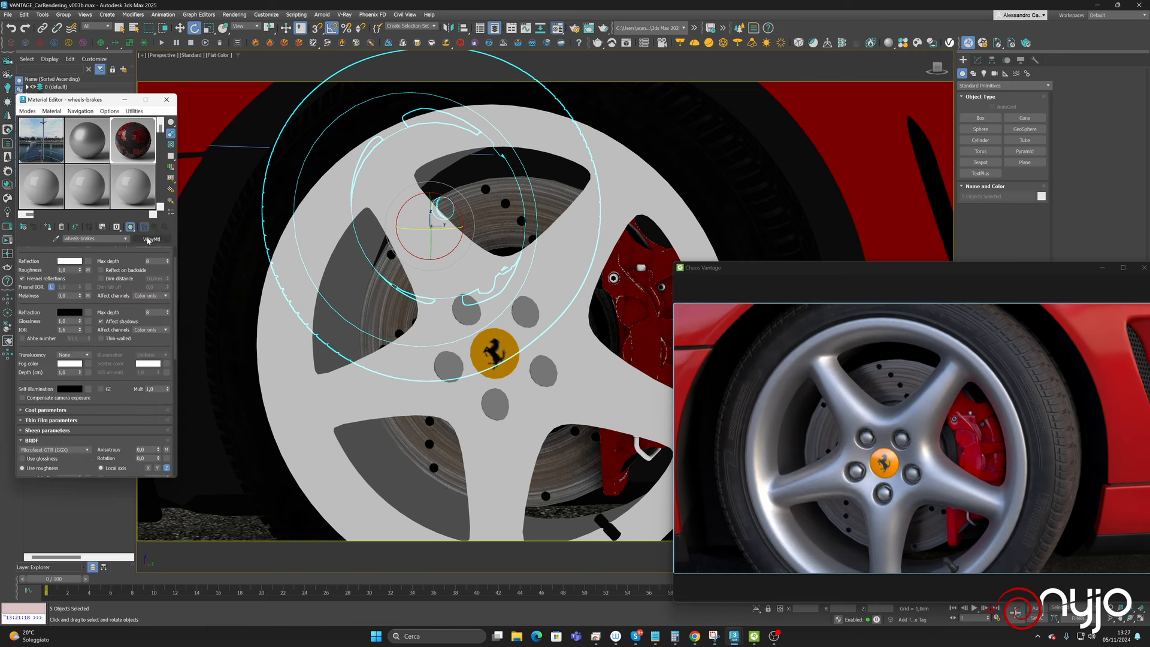
- Wrap the brake material's metalness bitmap in a Color Correction map, keeping the old map as a sub-map
click(88, 296)
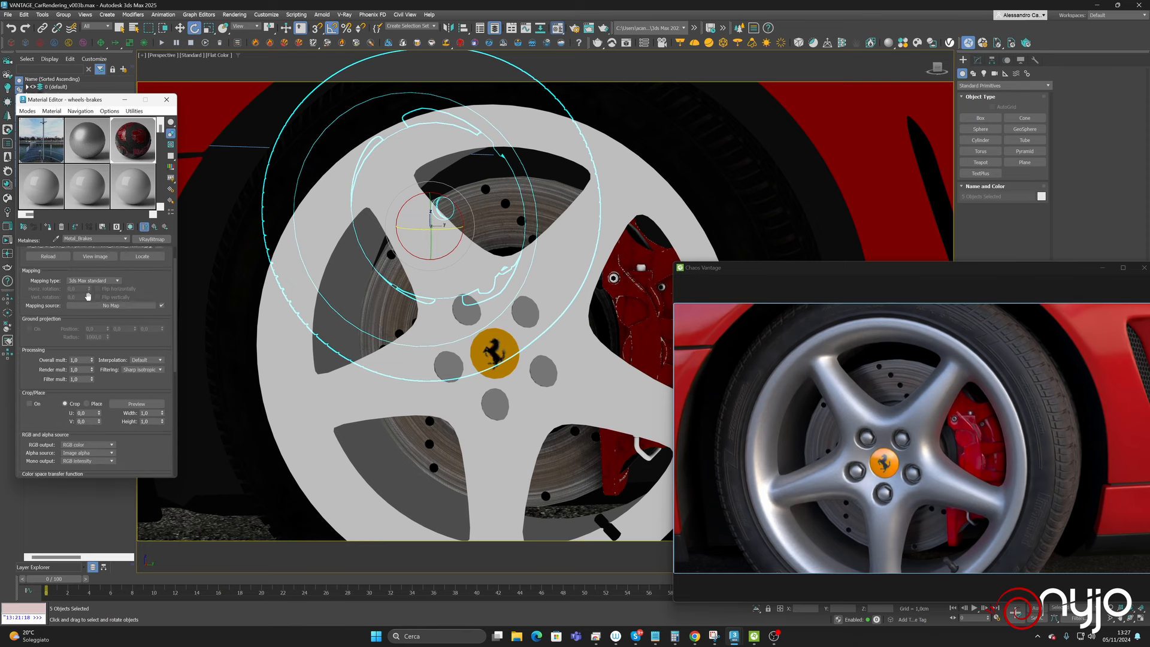
click(152, 239)
double_click(362, 144)
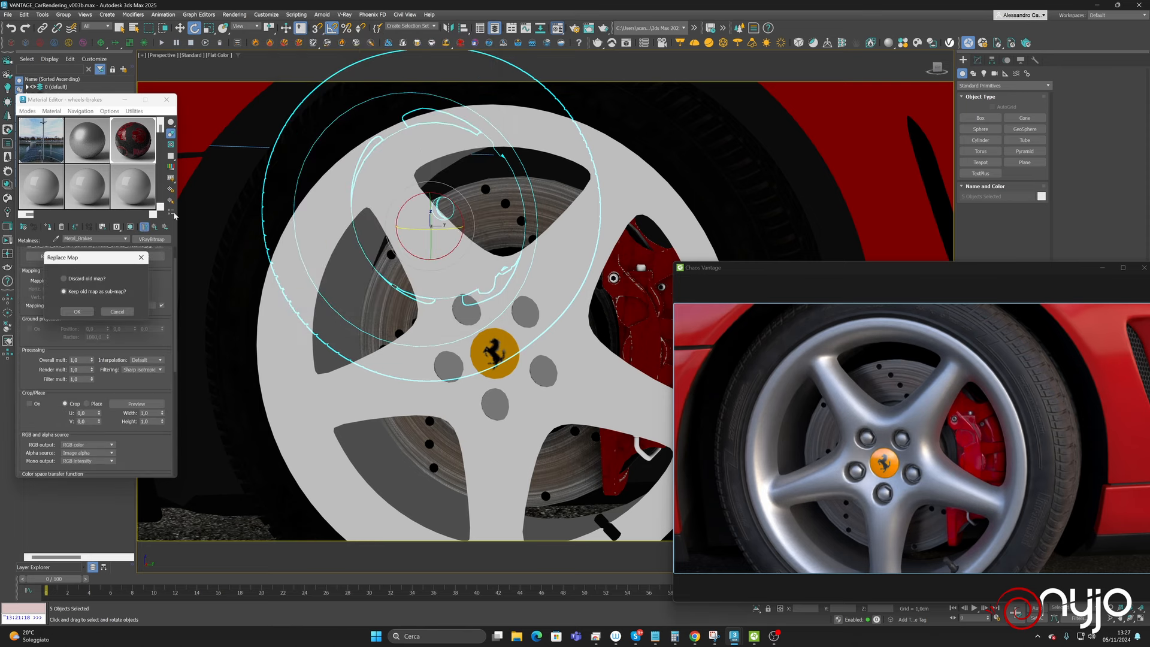
click(90, 309)
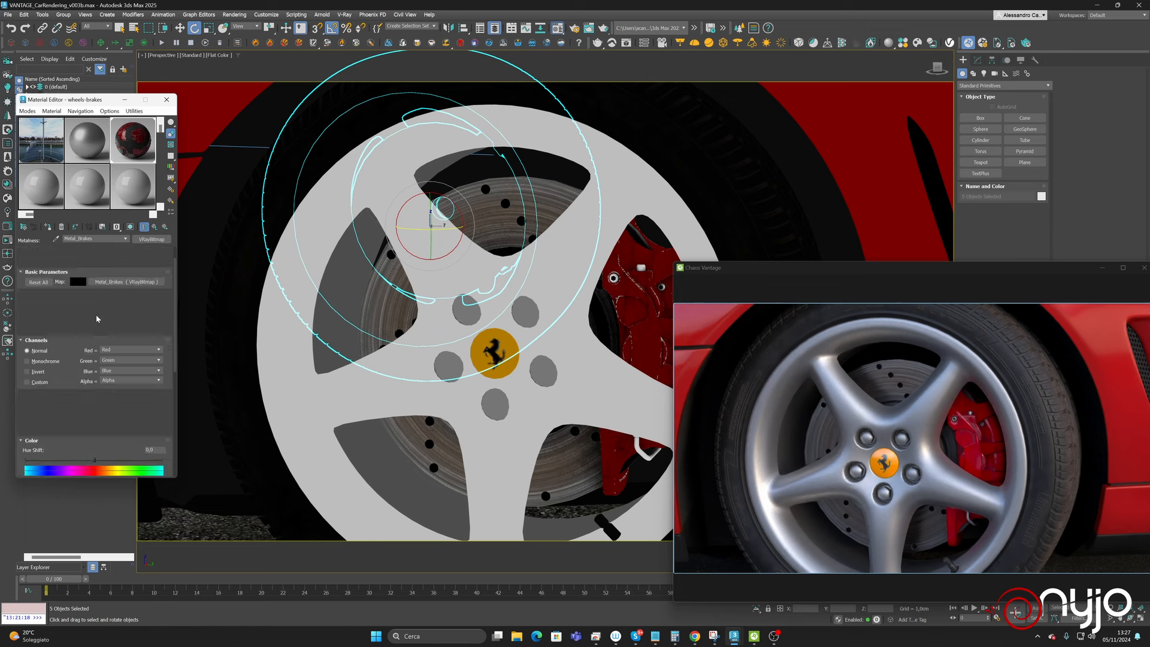
- Set the metalness Color Correction's brightness to 16 using Standard lightness
click(135, 395)
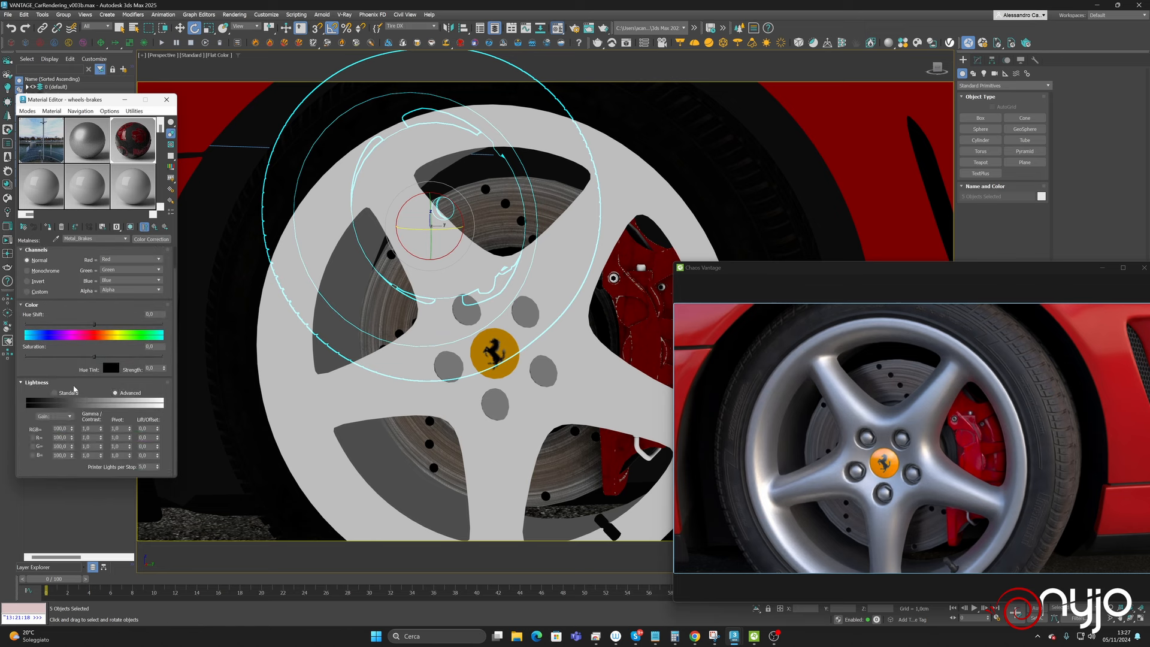
click(55, 393)
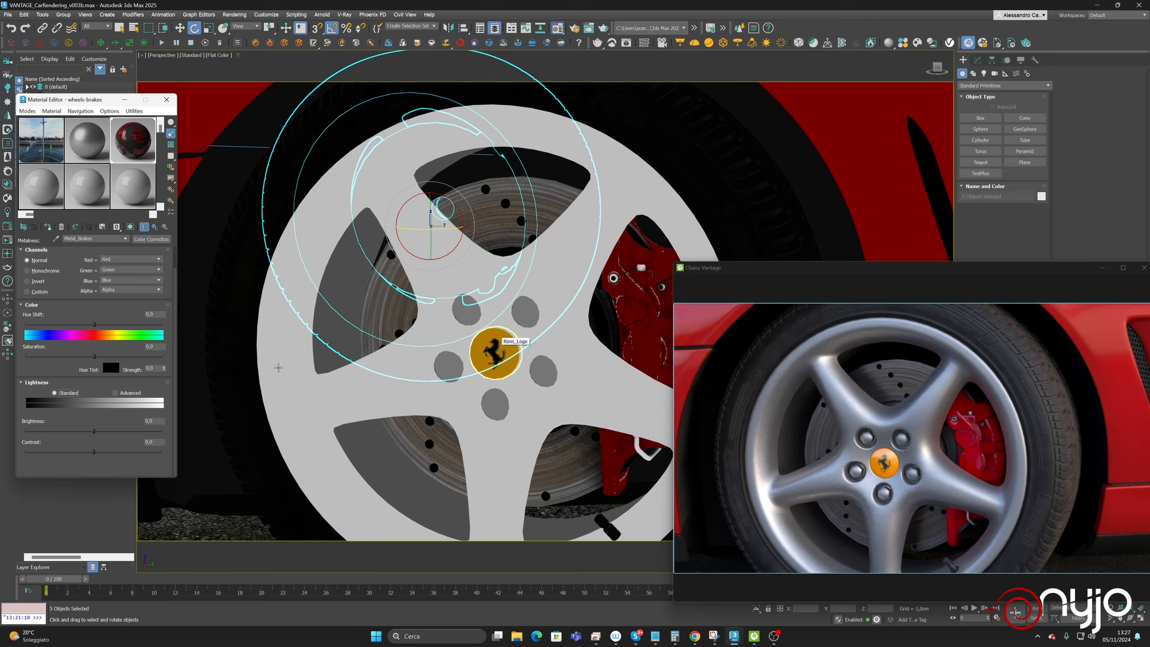
double_click(161, 421)
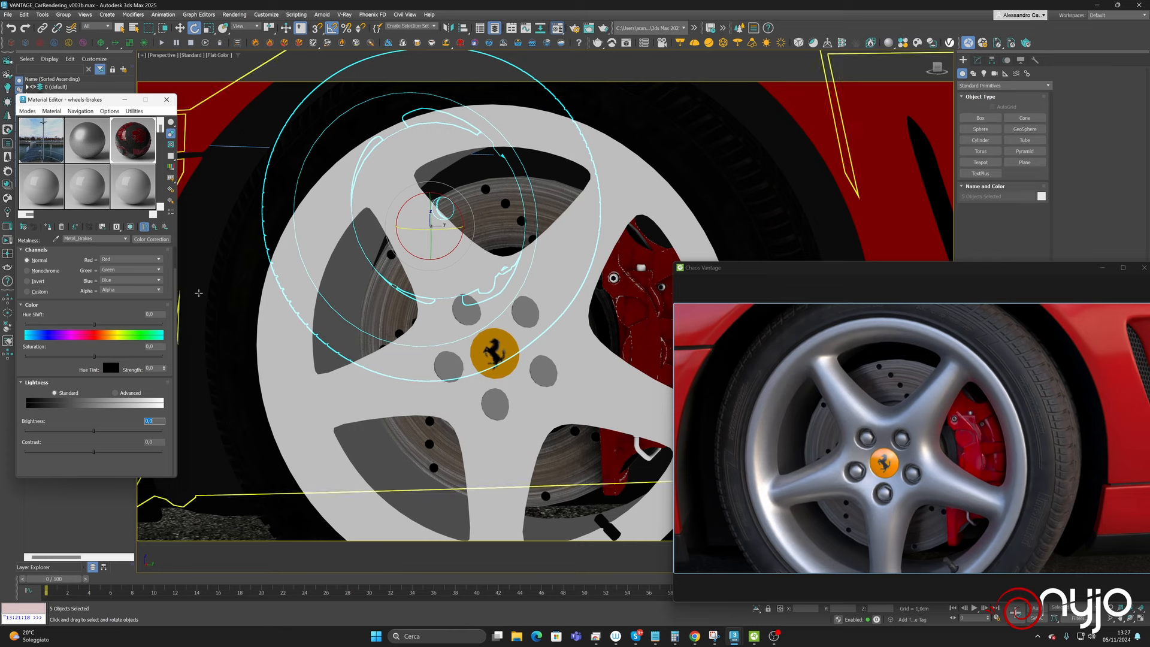
text(16)
key(Return)
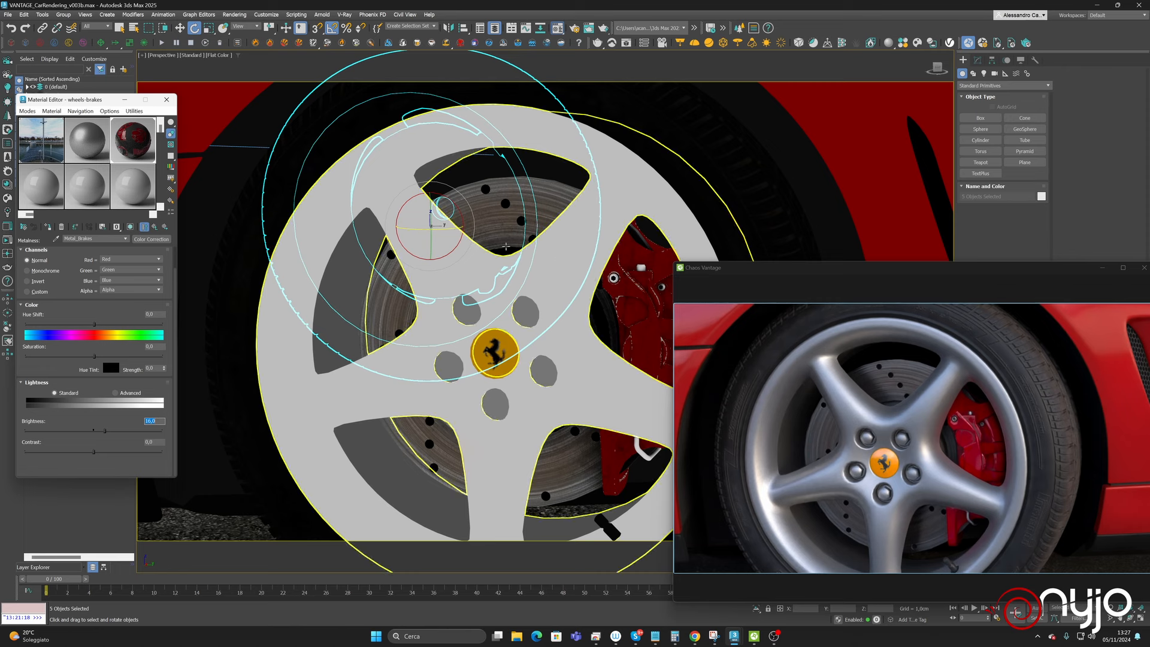
- Load the wheel's center logo material from the scene into the sixth sample slot of the Material Editor
click(134, 190)
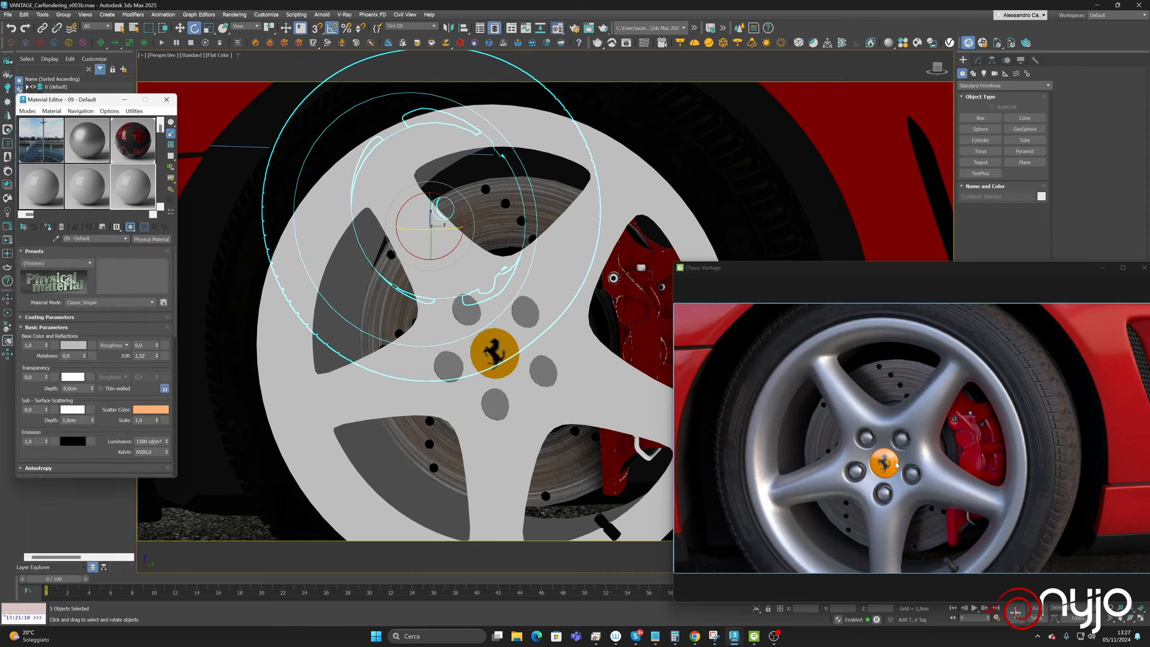
click(56, 239)
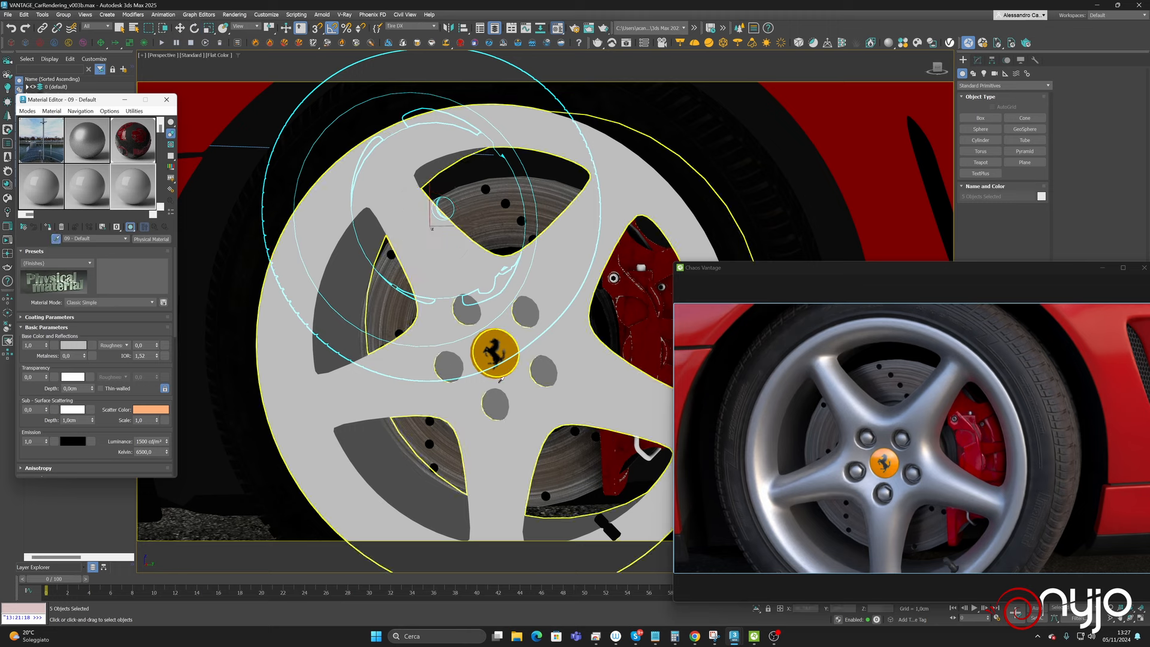
click(335, 281)
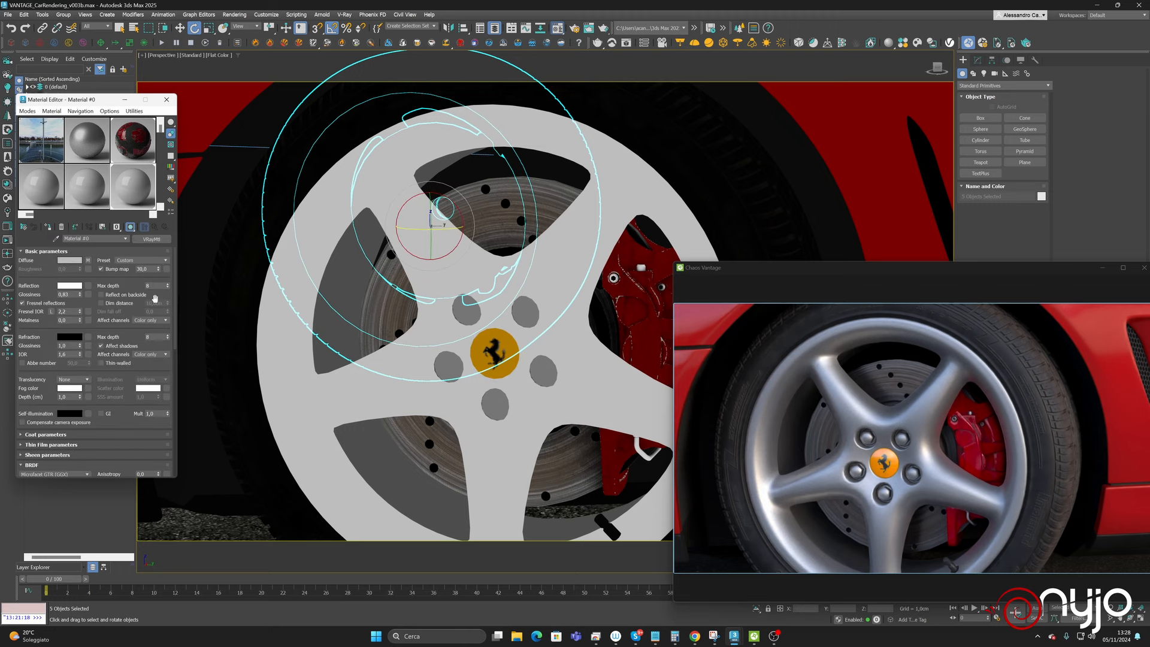
- Set the RGB gamma/contrast of the logo material's diffuse Color Correction to 1.0
click(88, 260)
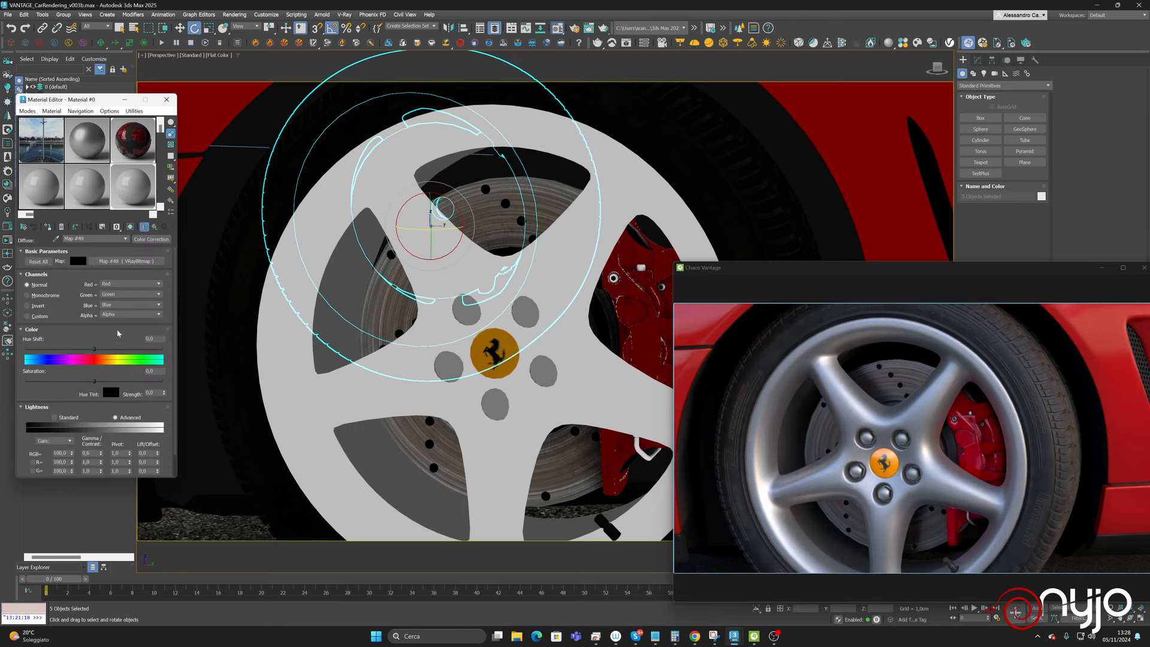
double_click(88, 453)
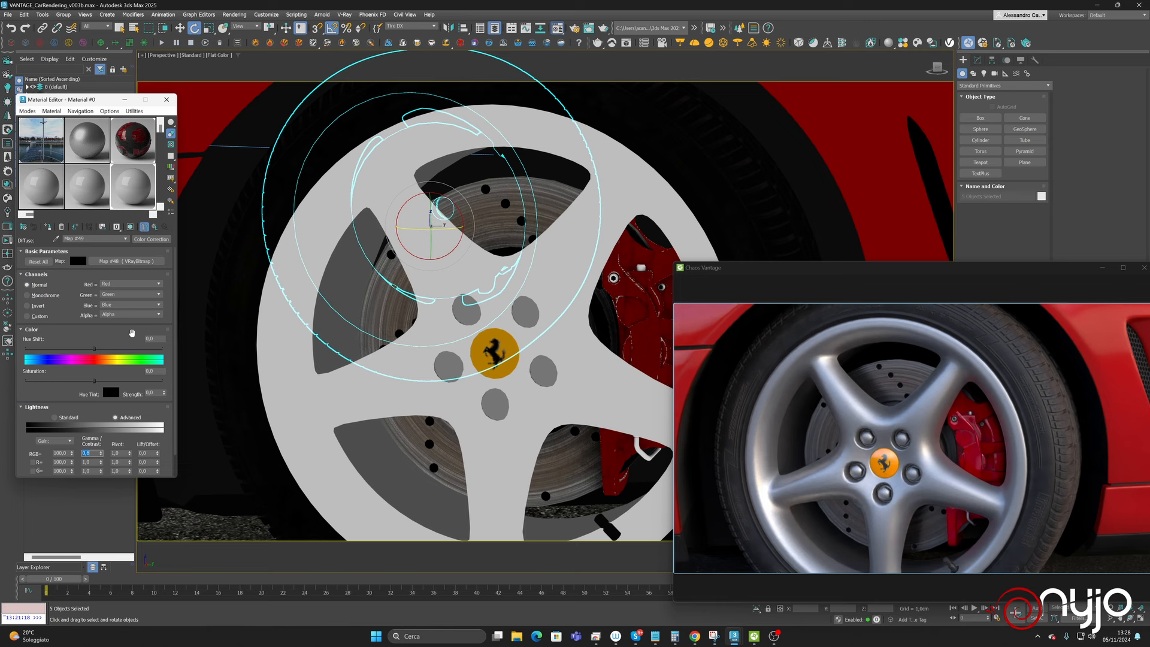
text(1)
key(Return)
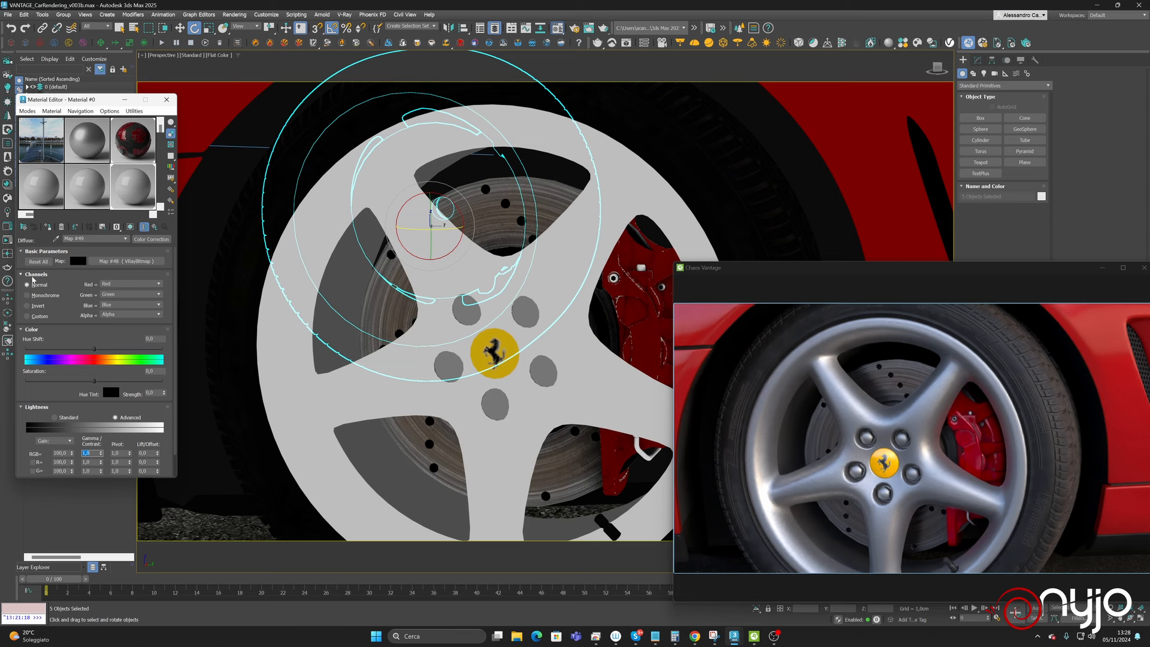
- Load the front tire's material from the scene into the unused 07 - Default sample slot
click(37, 205)
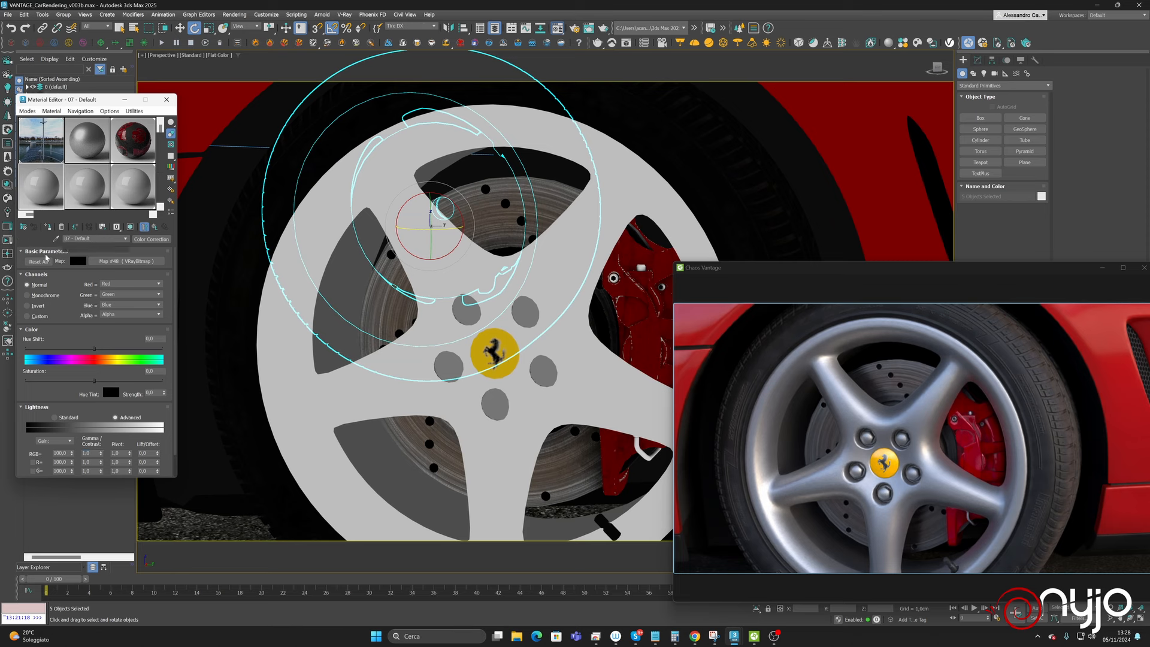
click(56, 239)
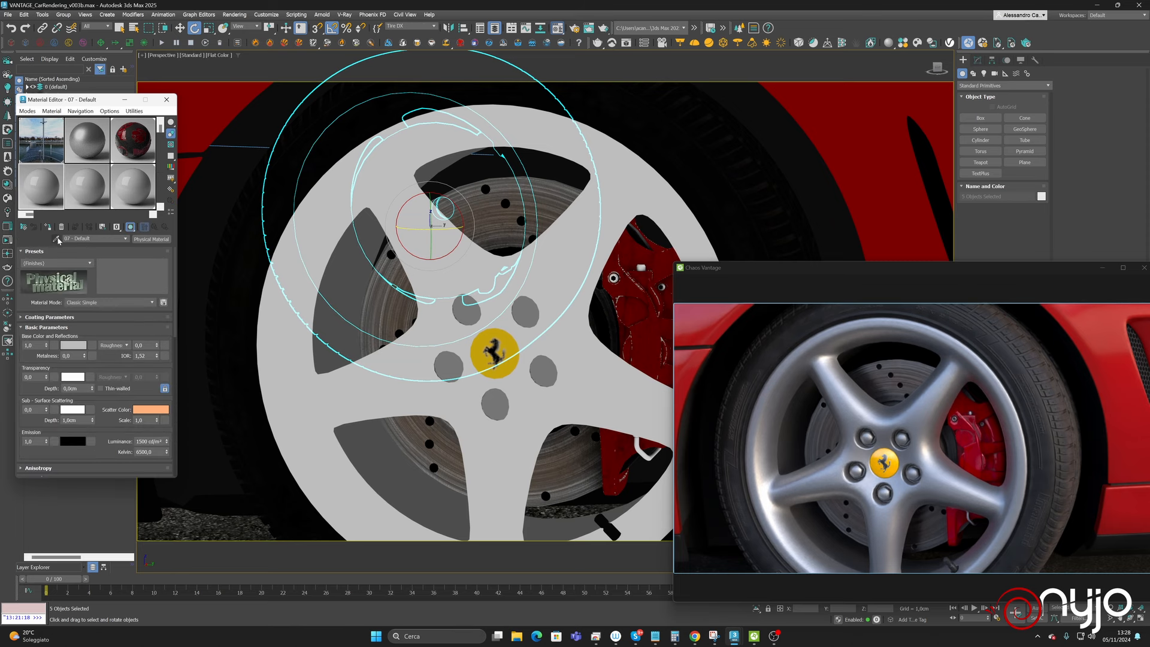
click(700, 148)
key(e)
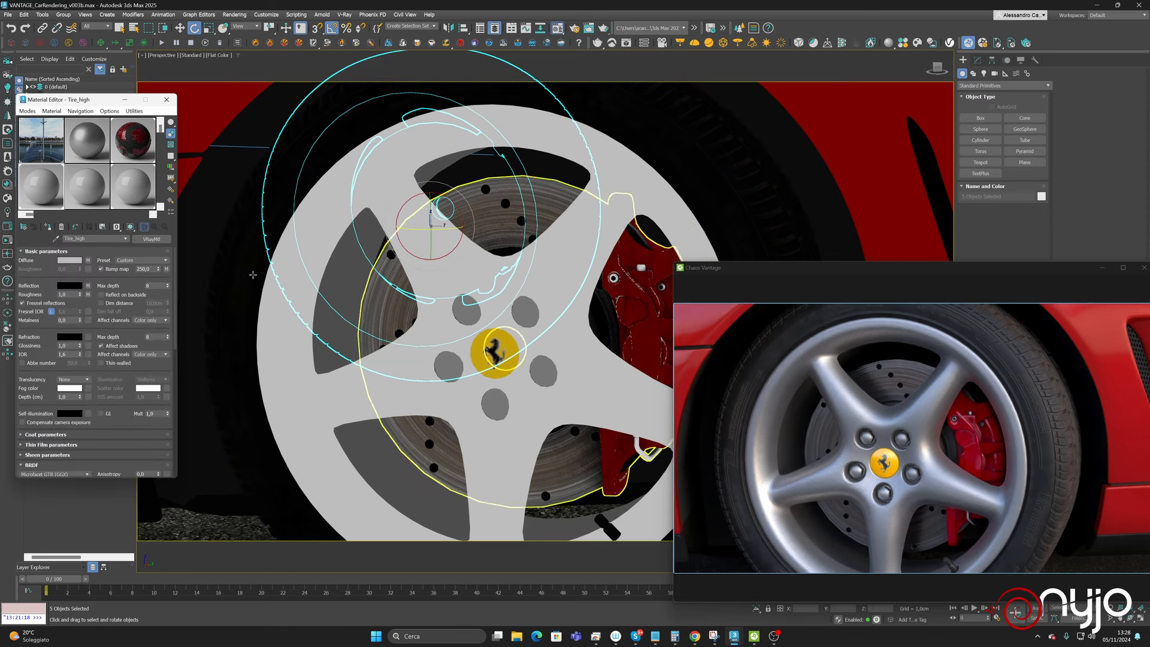
- Set the red tint color of the RGB Tint map in Layer 4 of the tire's roughness Composite to grey, value 100
click(87, 294)
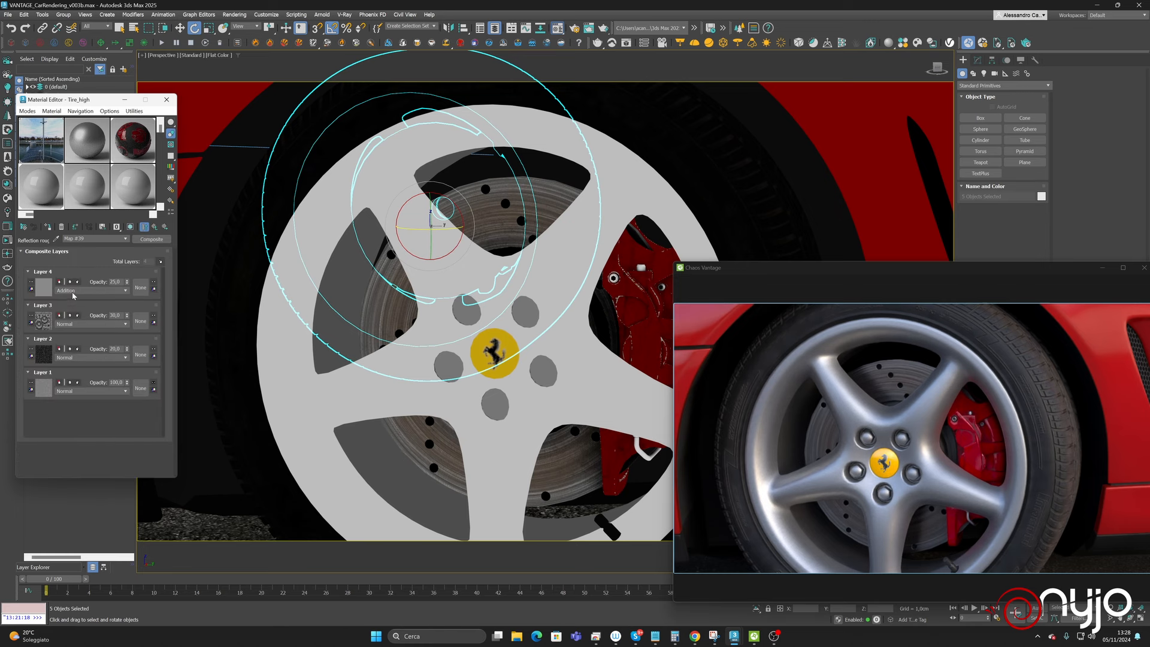
click(45, 289)
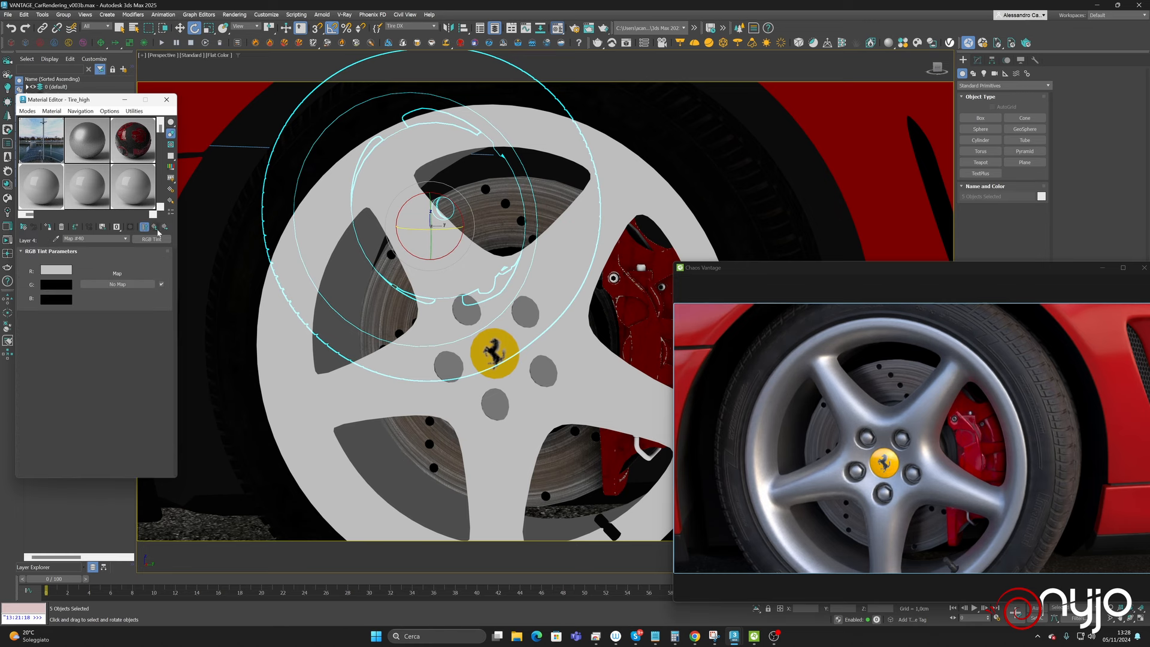
click(52, 274)
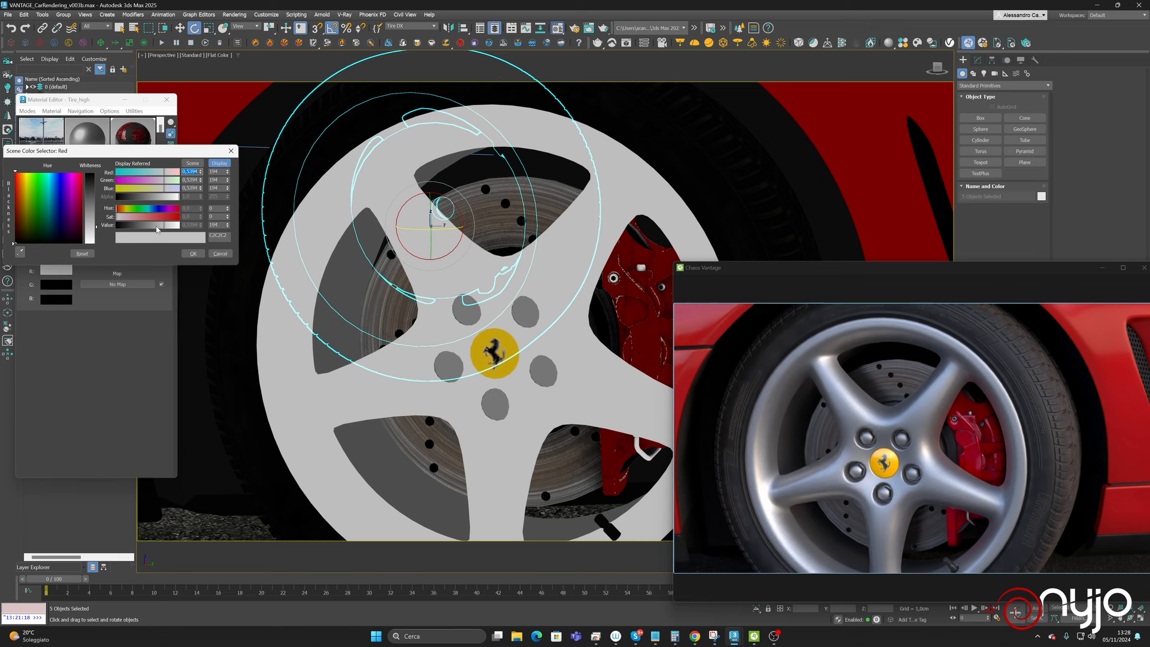
drag(155, 228, 146, 227)
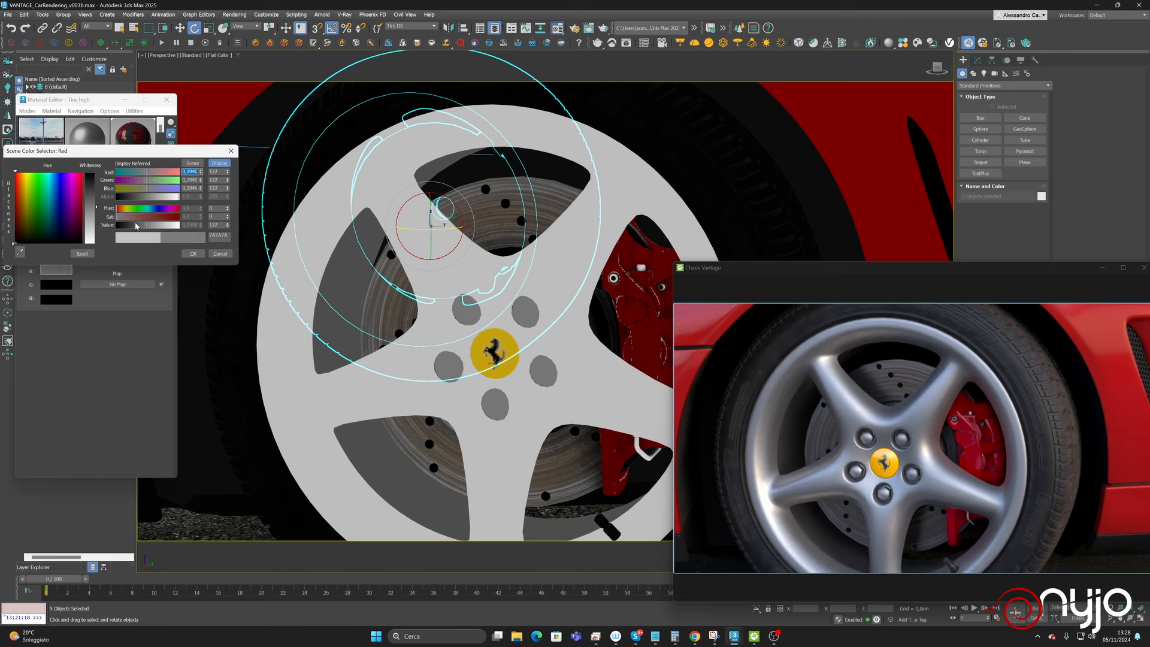
drag(136, 226, 137, 228)
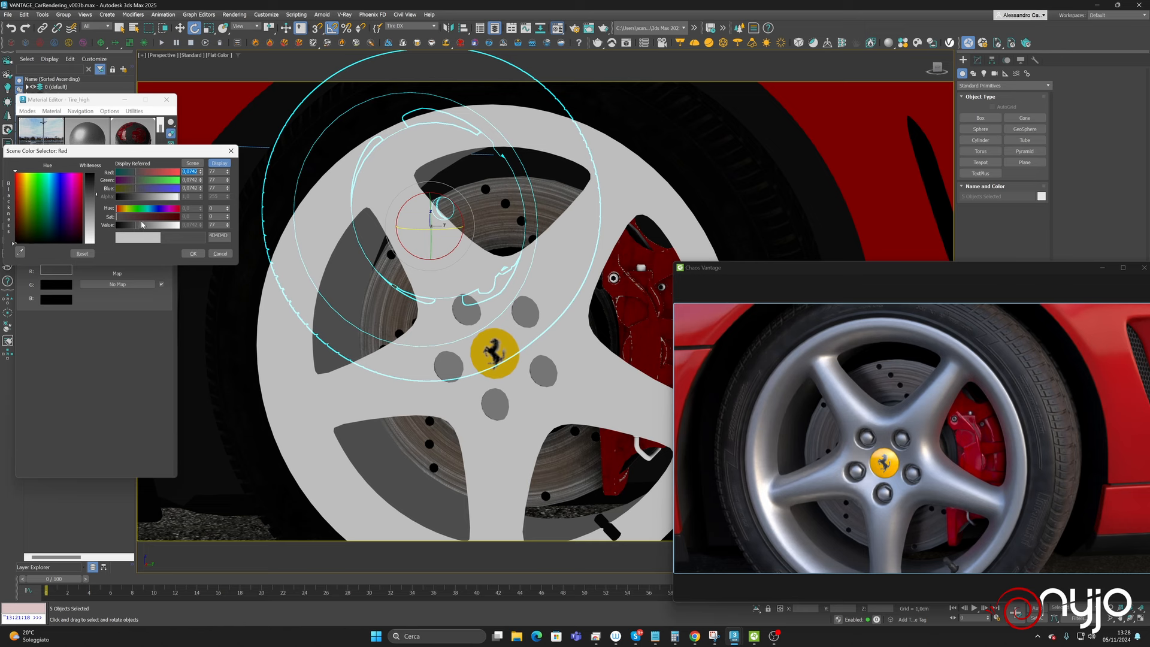
click(144, 228)
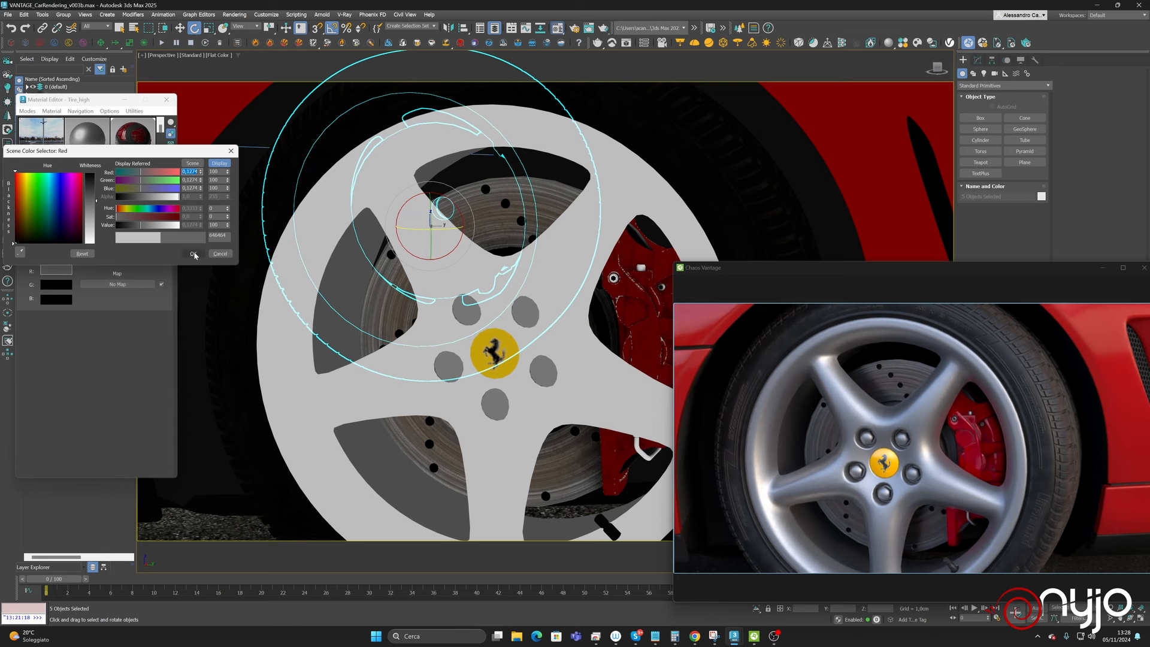
click(193, 253)
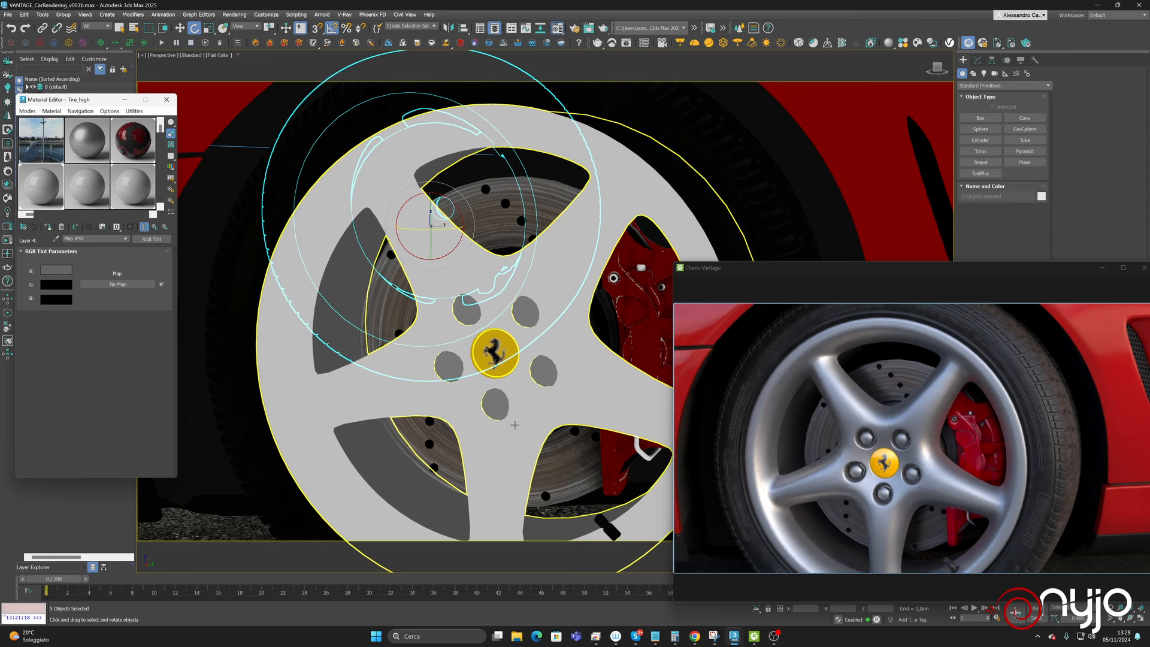
- Examine the front tire's rubber, sidewall lettering and rim up close from several angles in the live render
alt+middle_drag(477, 434, 413, 311)
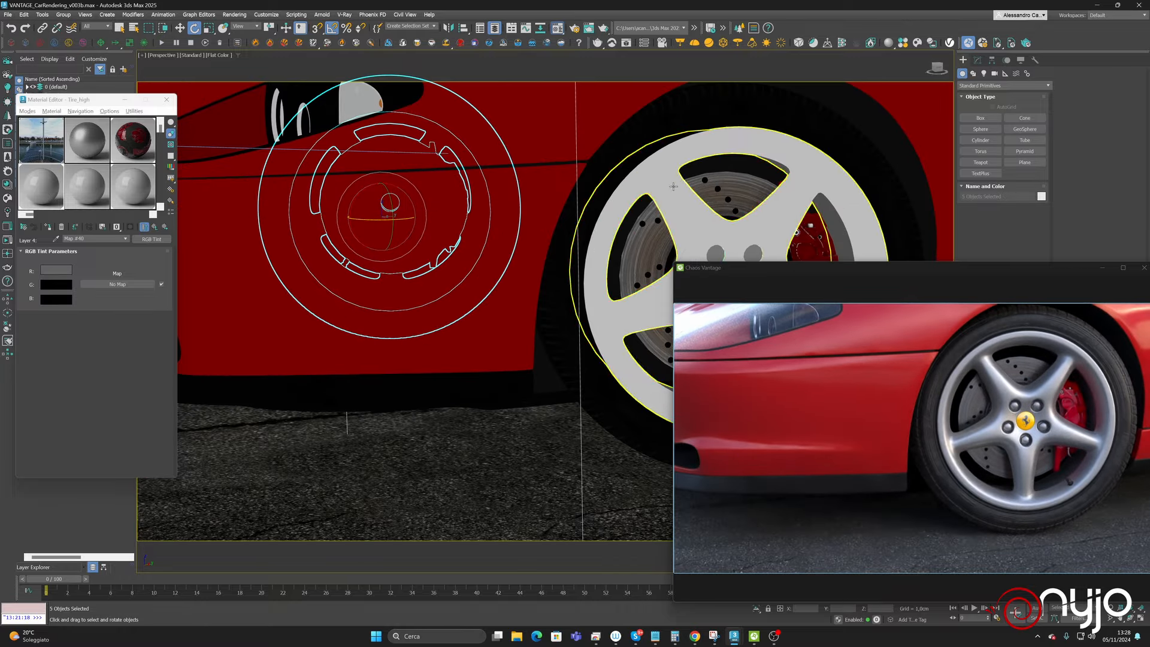
click(674, 227)
mouse_move(674, 226)
alt+middle_down()
mouse_move(695, 236)
mouse_move(648, 230)
mouse_move(689, 239)
alt+middle_up()
scroll(776, 138, up, 6)
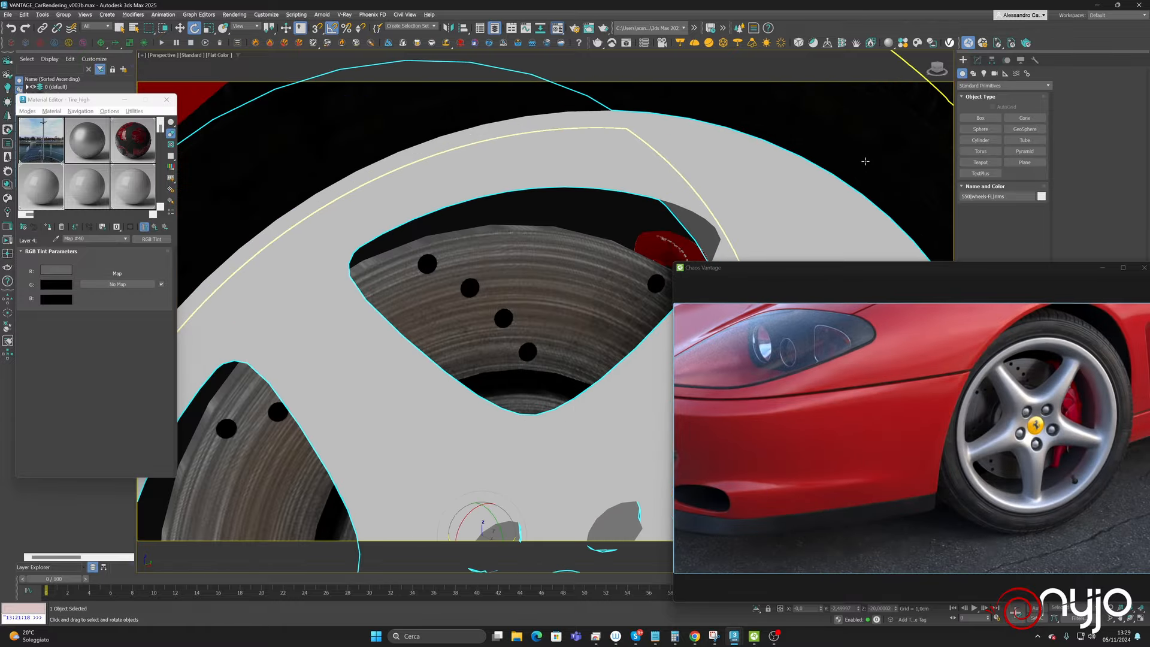
alt+middle_drag(869, 171, 634, 243)
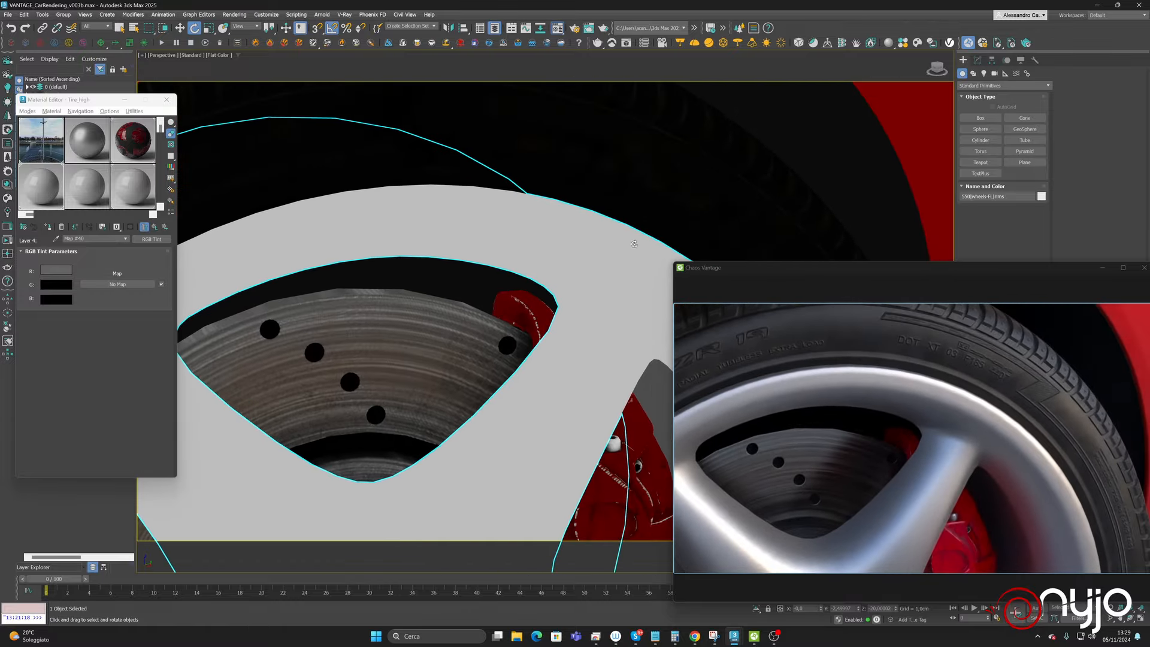
scroll(559, 267, up, 3)
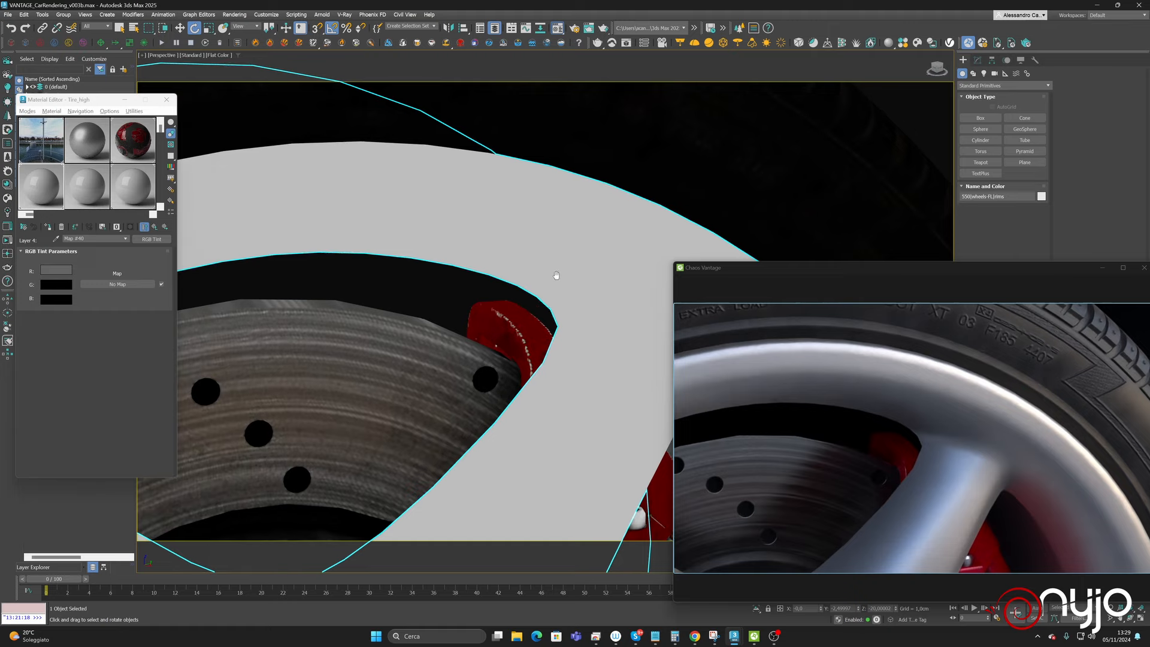
middle_drag(555, 275, 600, 359)
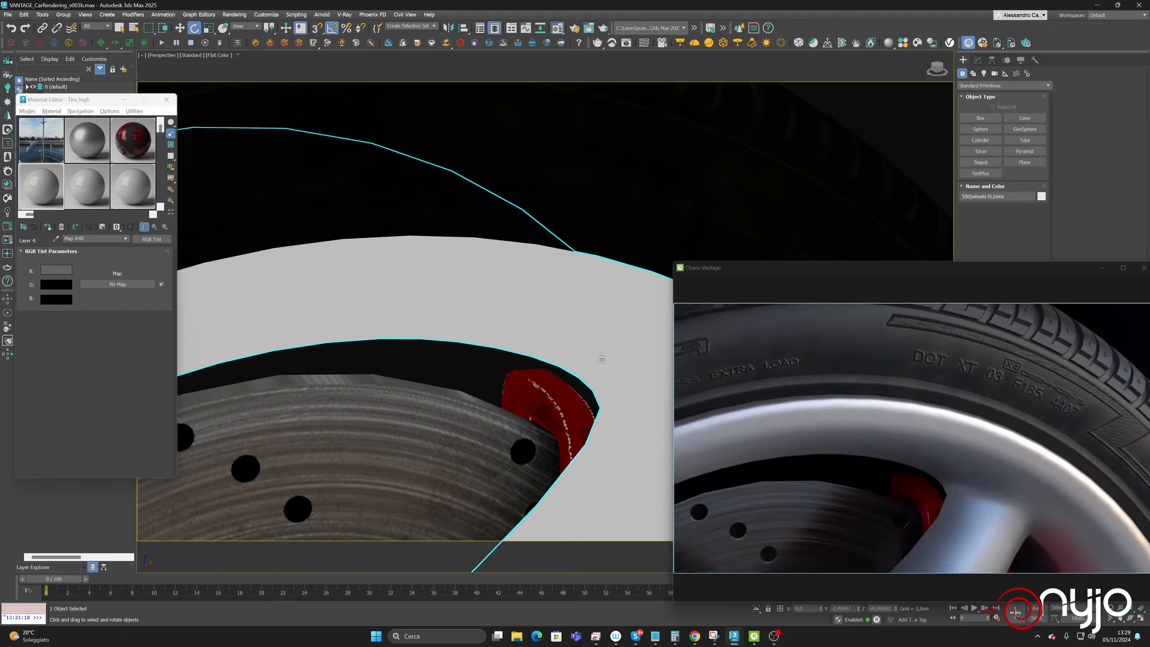
scroll(458, 348, down, 10)
alt+middle_drag(509, 299, 537, 284)
- Save the scene under the new file name VANTAGE_CarRendering_v004
click(5, 14)
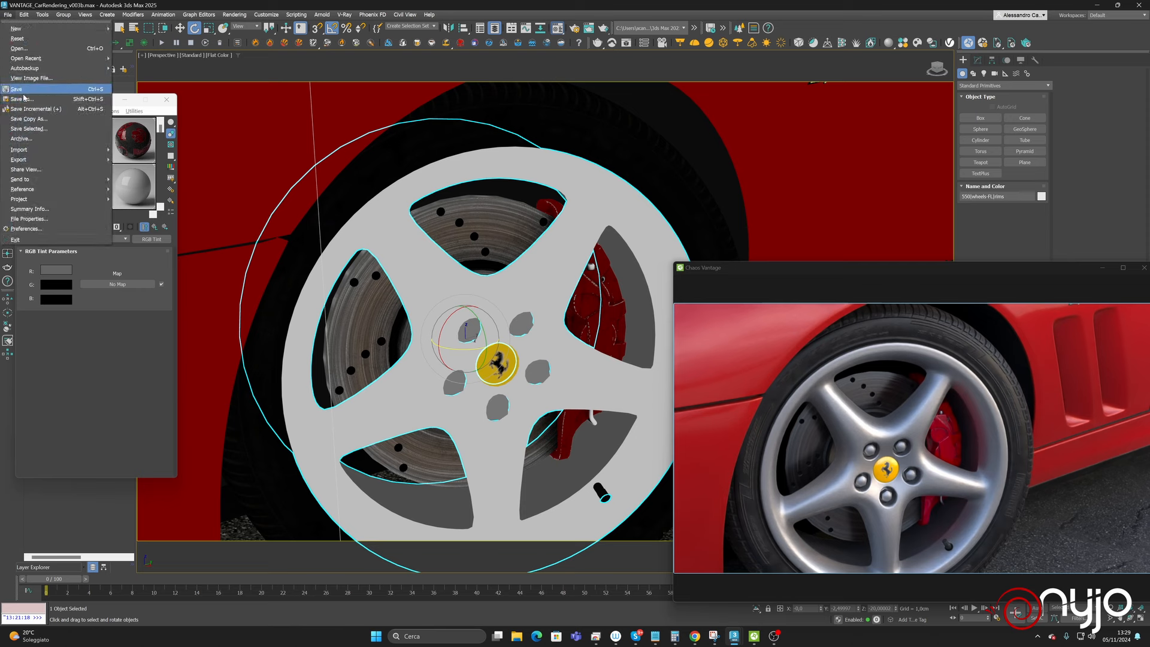
click(36, 90)
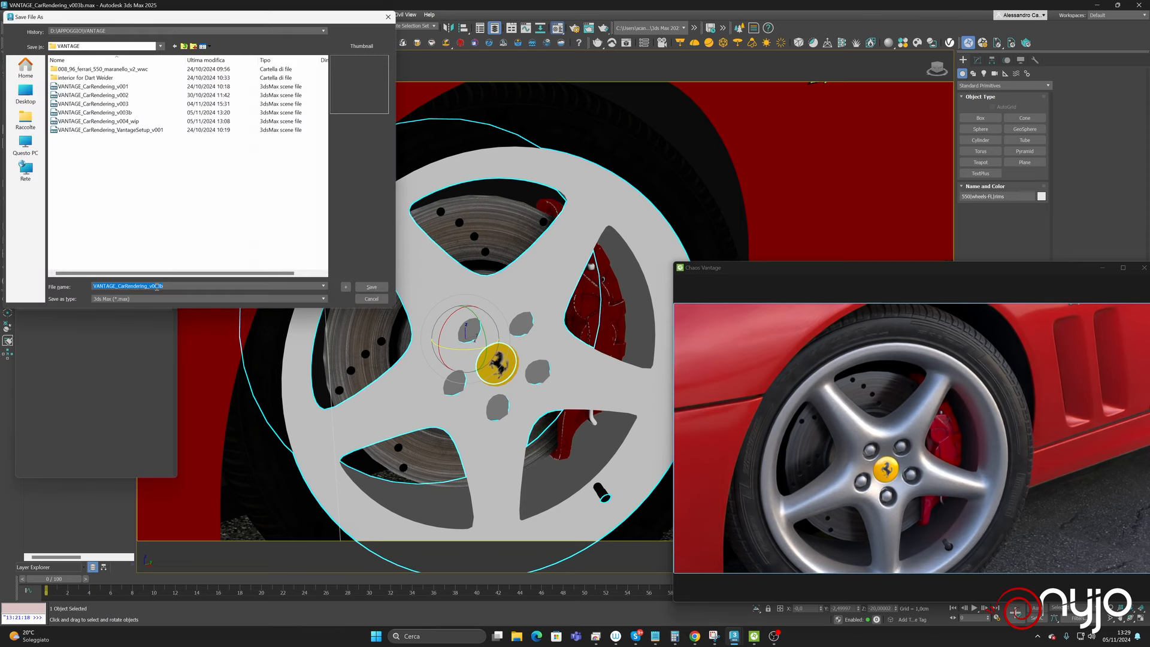
text(04)
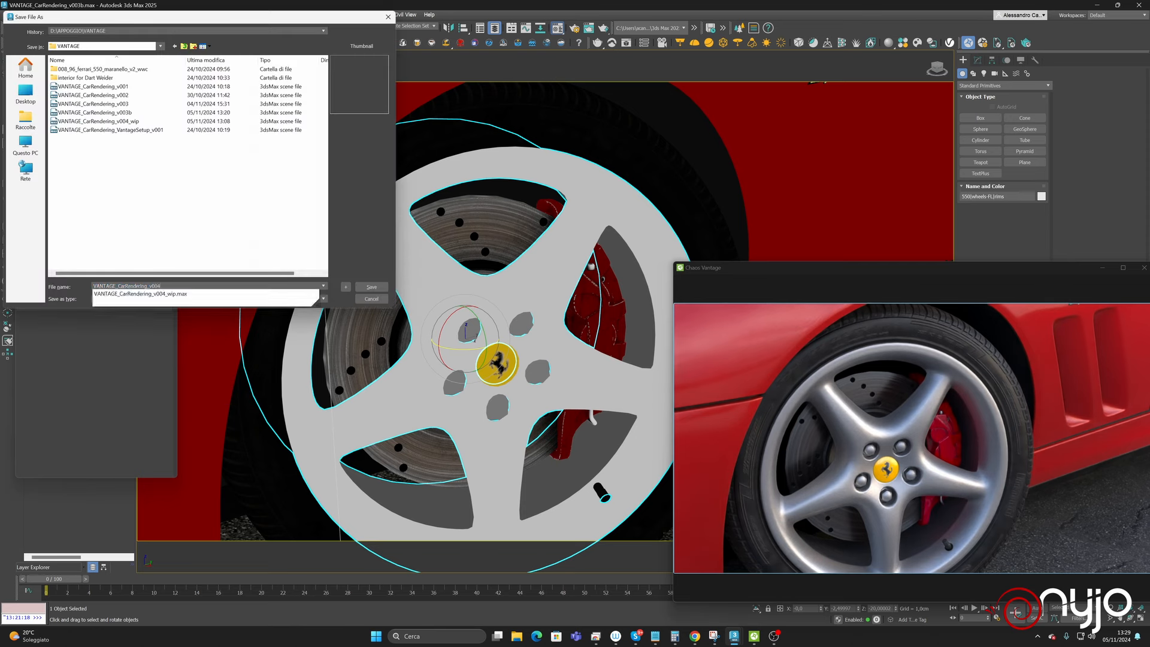
key(Return)
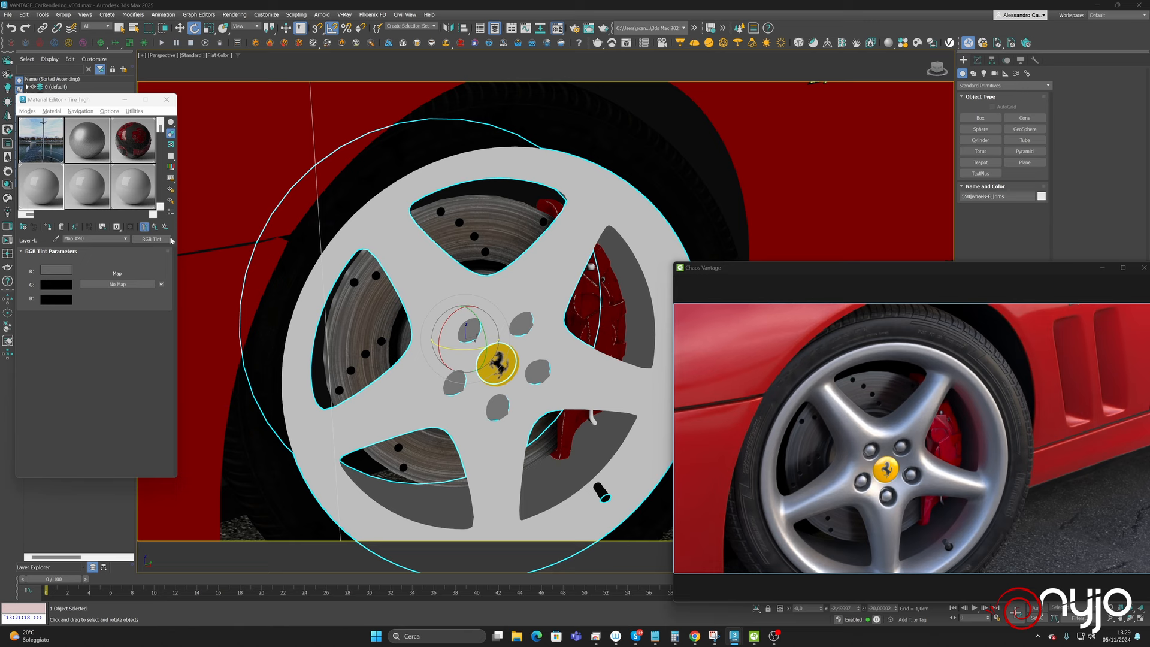
- Return to the tire material's main parameters and open its bump map to view the VRayNormalMap settings
click(152, 228)
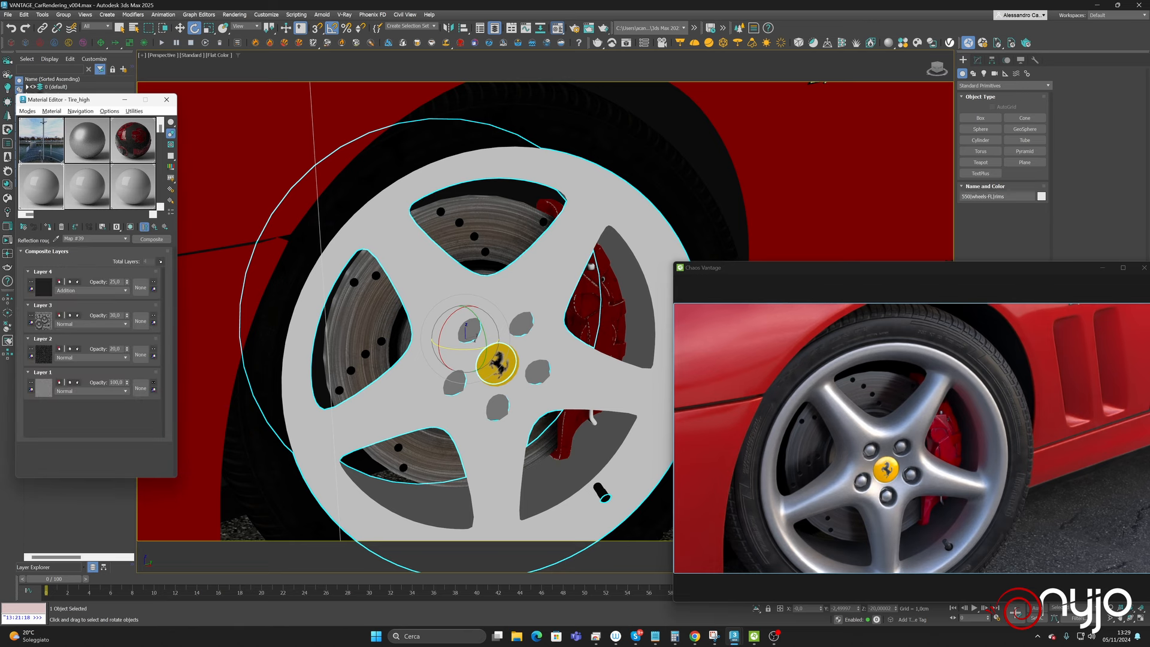
click(154, 227)
click(165, 269)
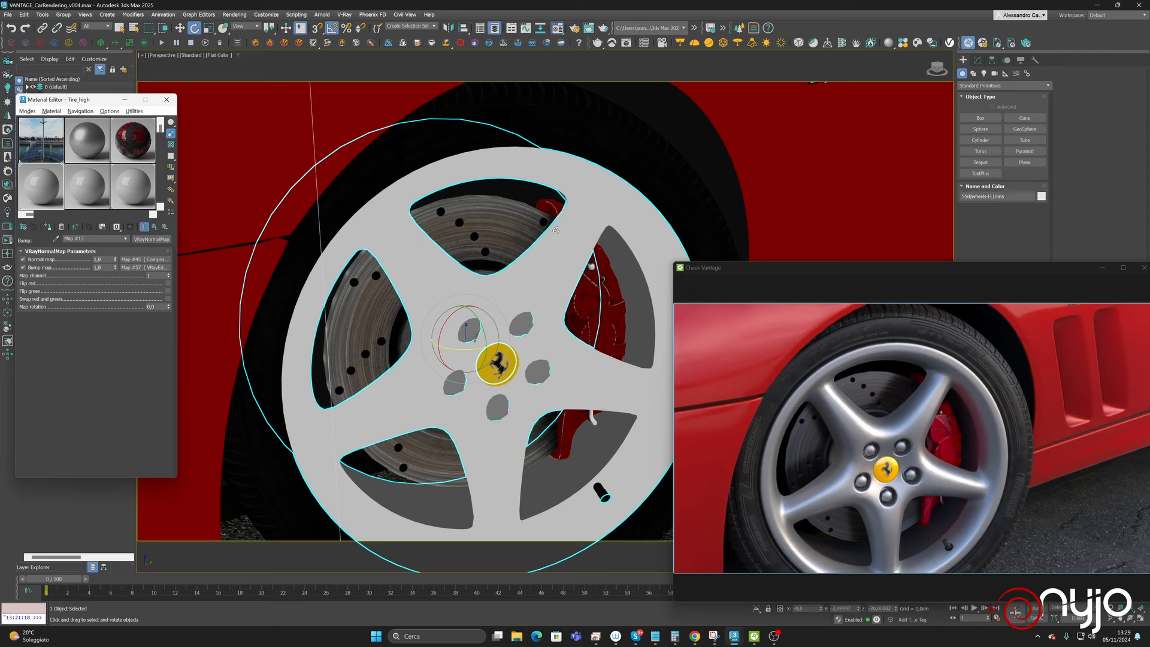
- Load the body's carpaint material into the Material Editor and set its base color to a neutral dark grey, value about 88
middle_drag(556, 230, 466, 347)
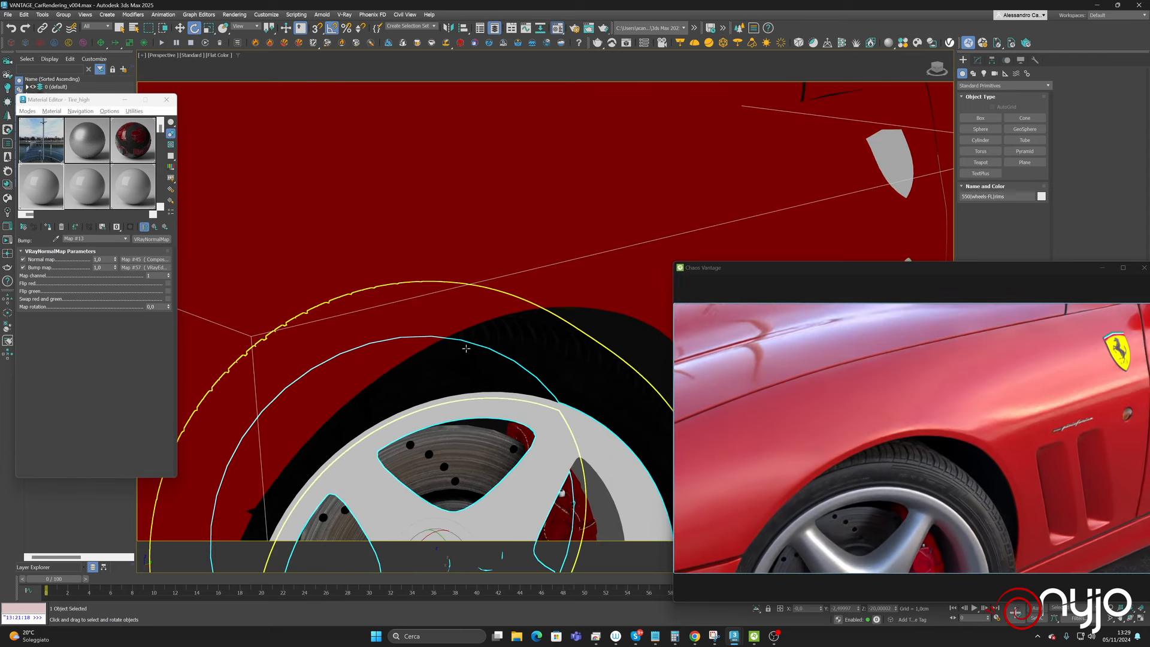
click(80, 192)
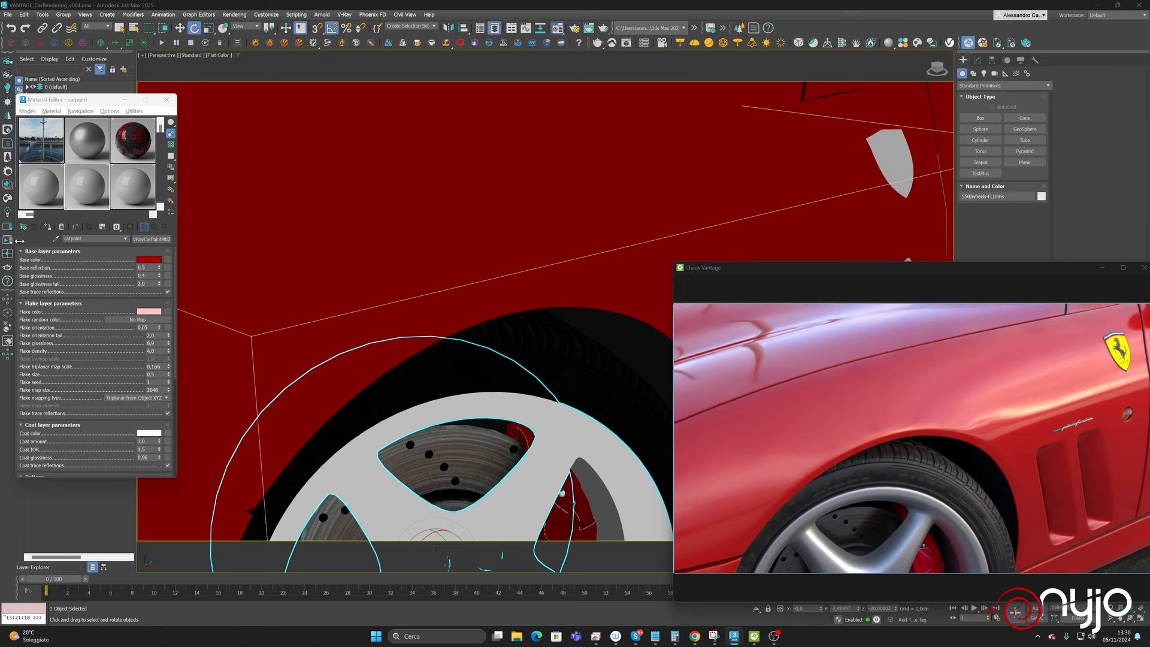
click(150, 259)
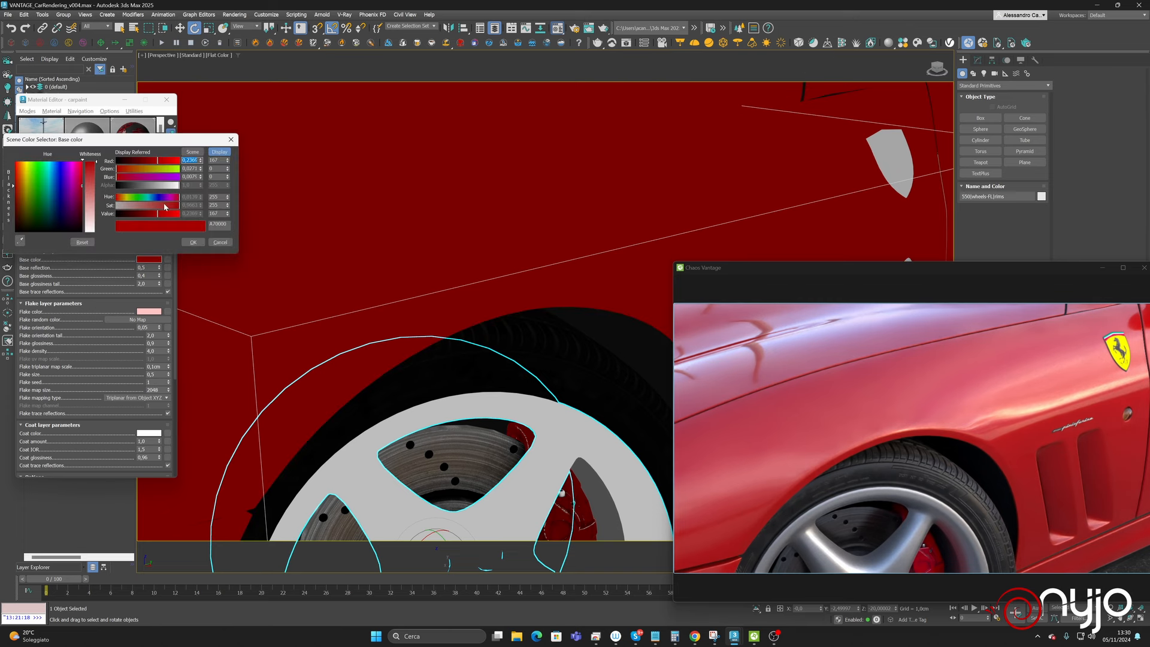
drag(158, 214, 115, 214)
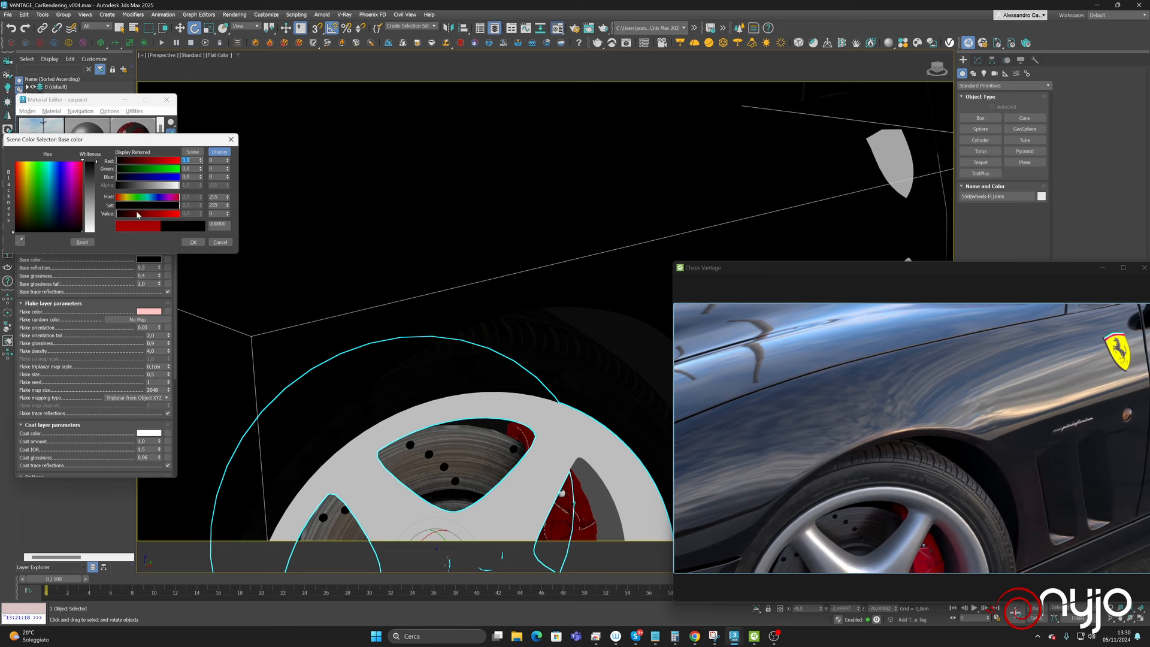
drag(163, 211, 138, 217)
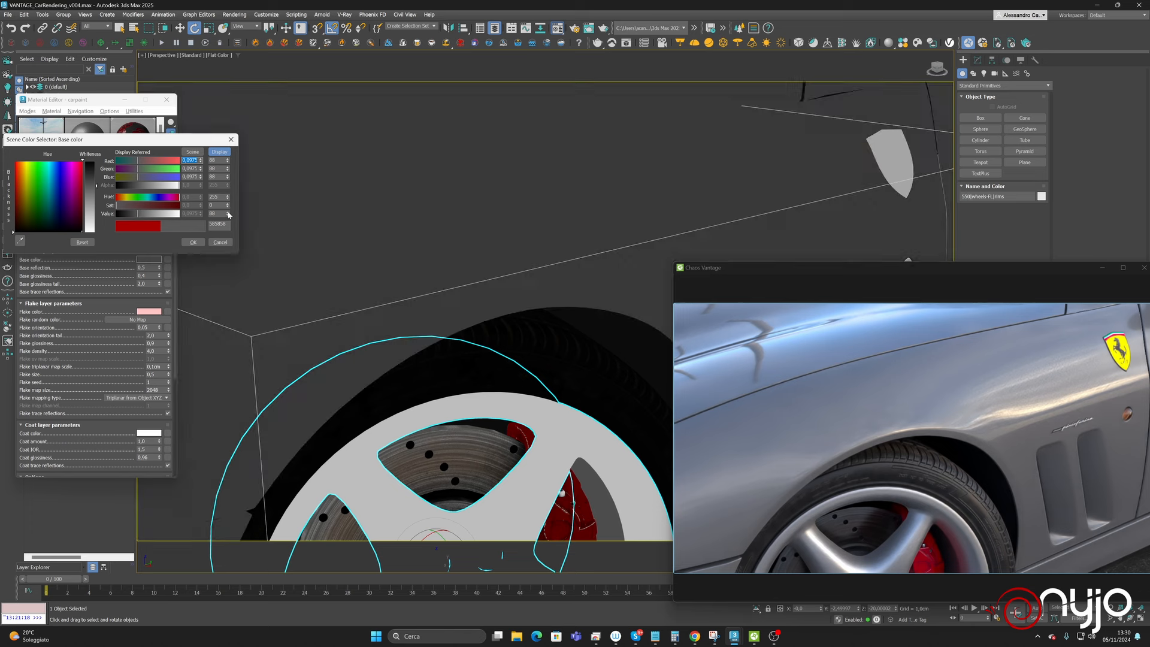
click(229, 212)
click(228, 212)
click(192, 242)
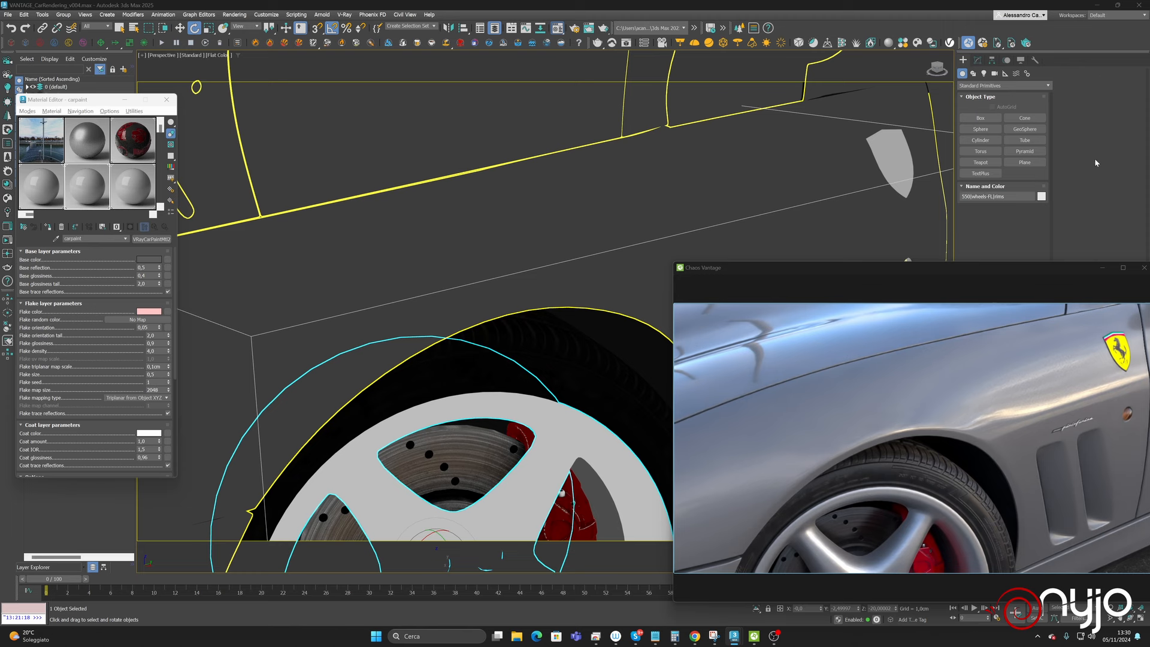
- Select the Lgt_Dome light in the default layer and set its multiplier to 0,85
drag(94, 100, 195, 82)
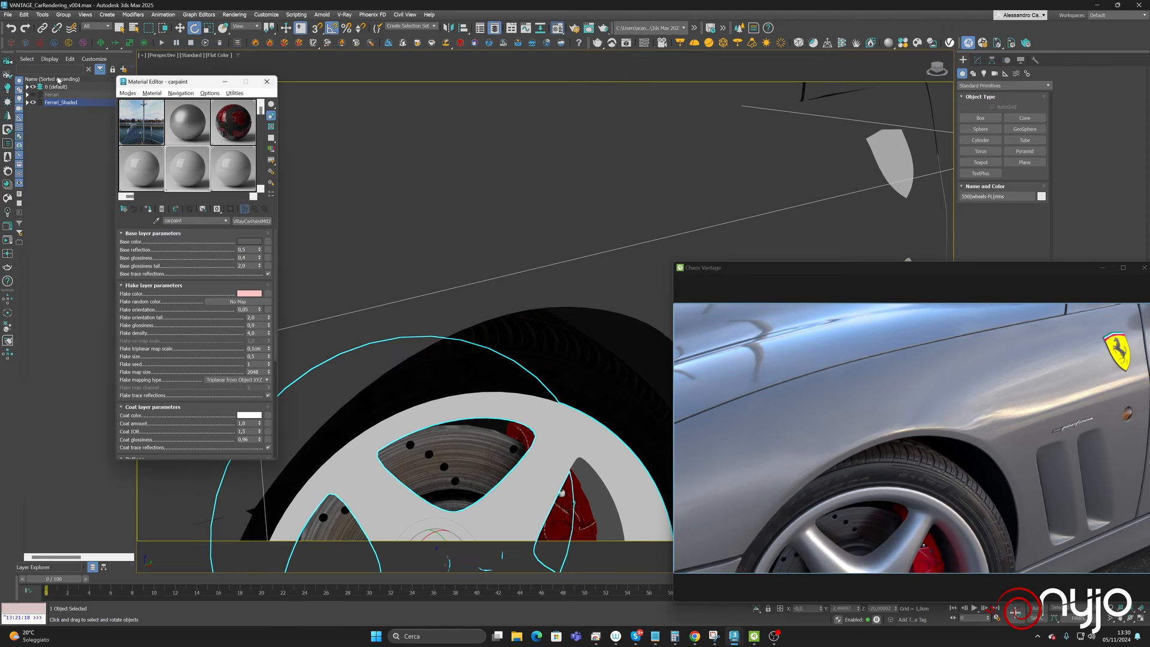
click(26, 86)
click(61, 110)
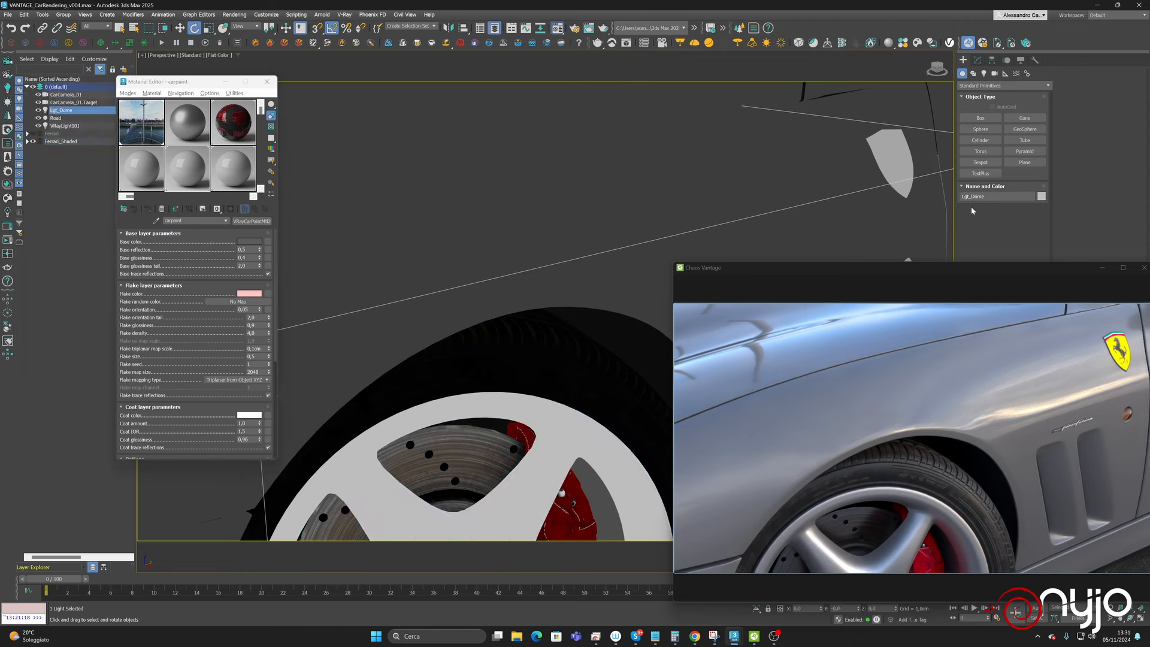
click(978, 60)
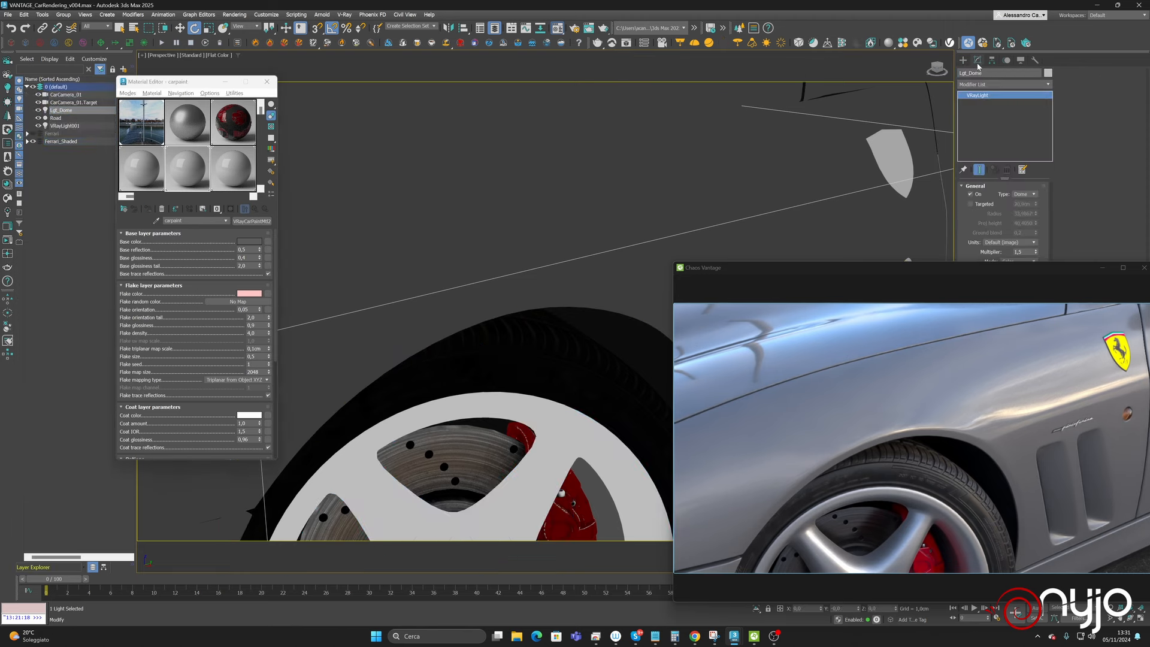
click(1028, 252)
text(0,85)
key(Return)
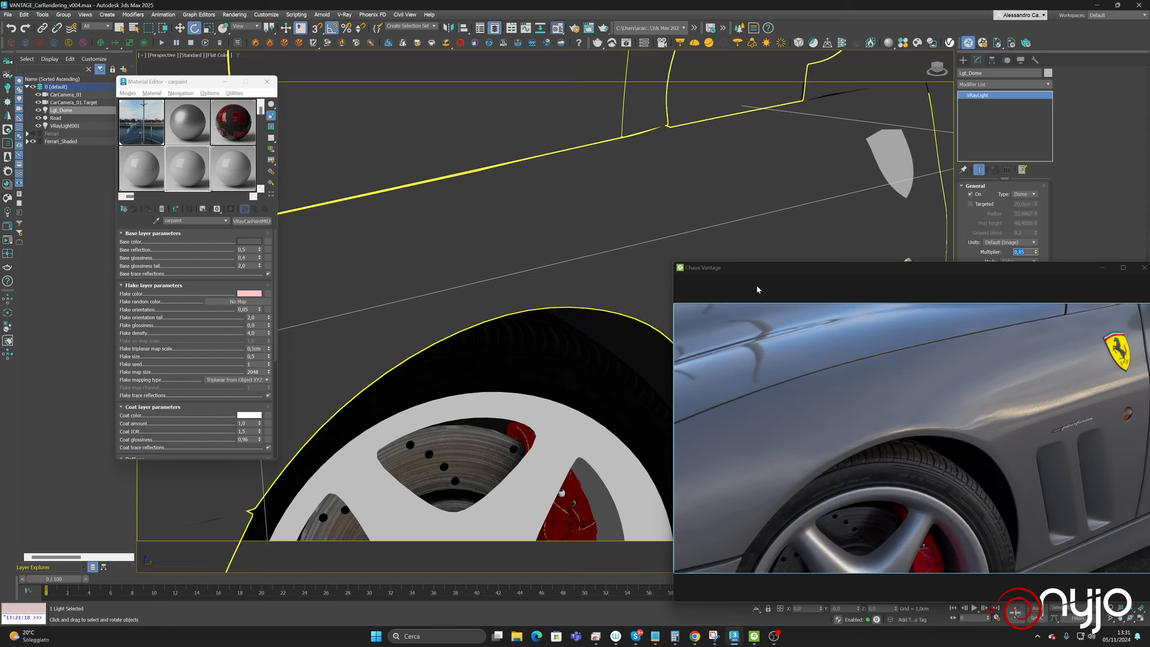
- Open the rotation type-in for the dome light and keep its texture locked to the icon
scroll(553, 348, up, 5)
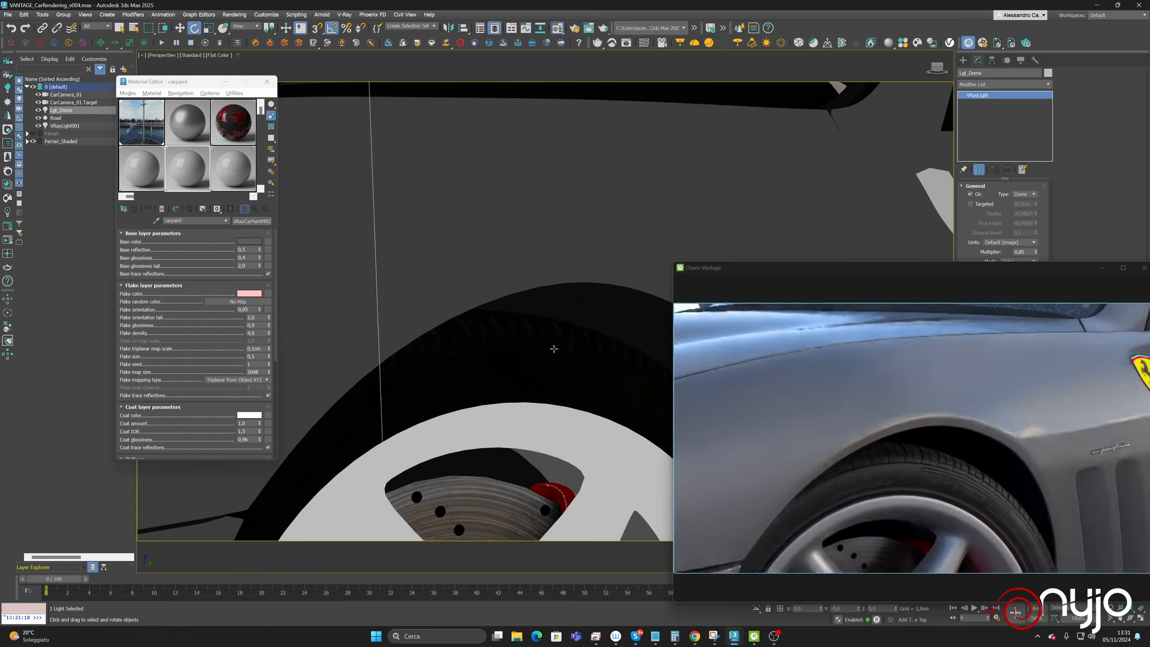
scroll(554, 349, down, 6)
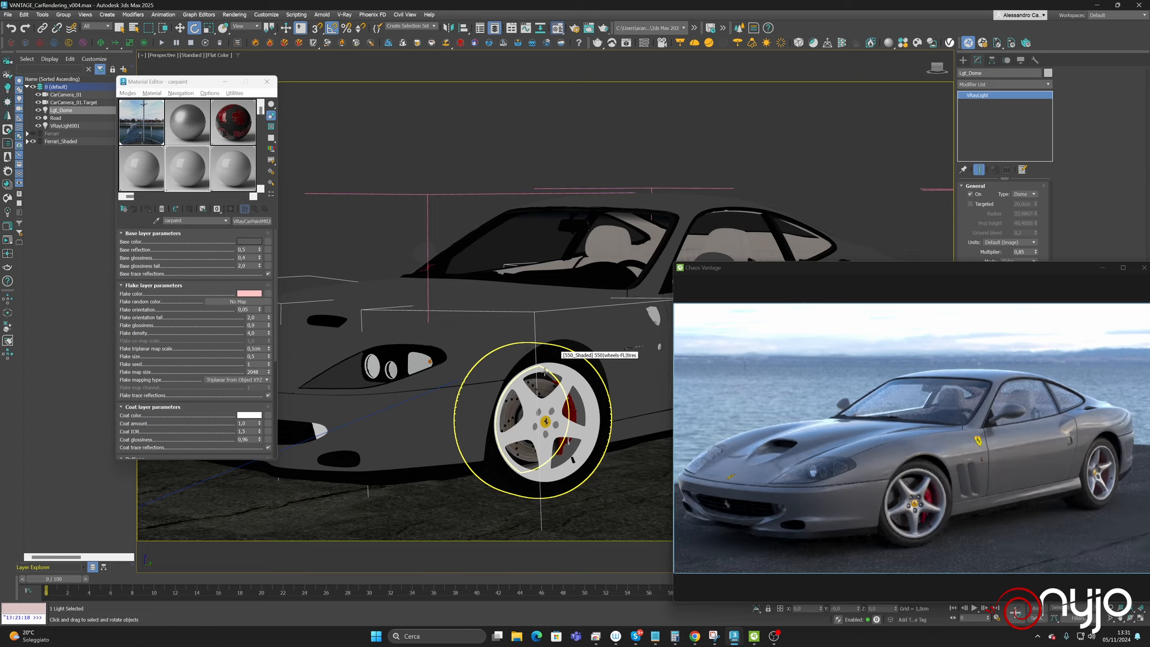
scroll(545, 371, down, 2)
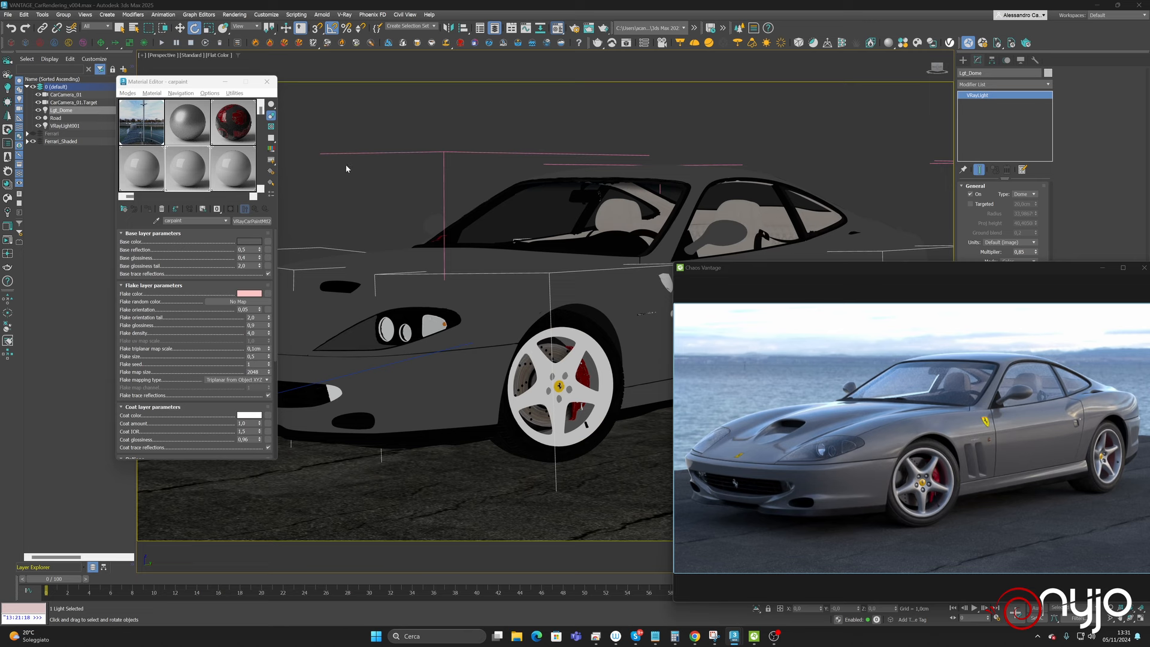
right_click(194, 28)
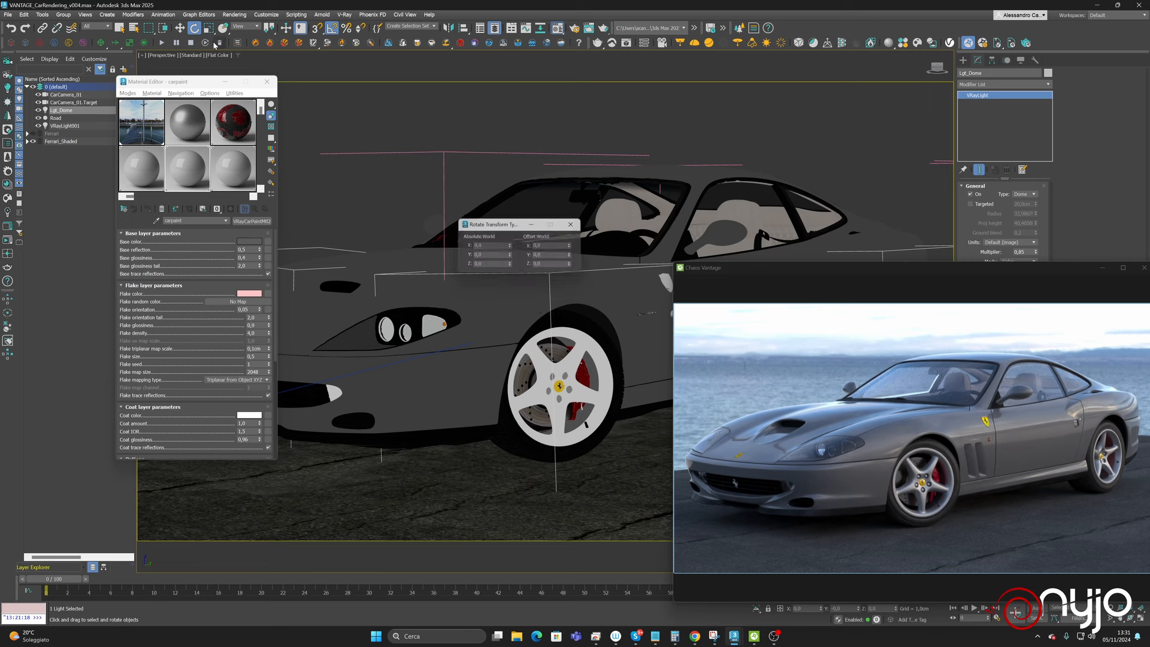
click(499, 266)
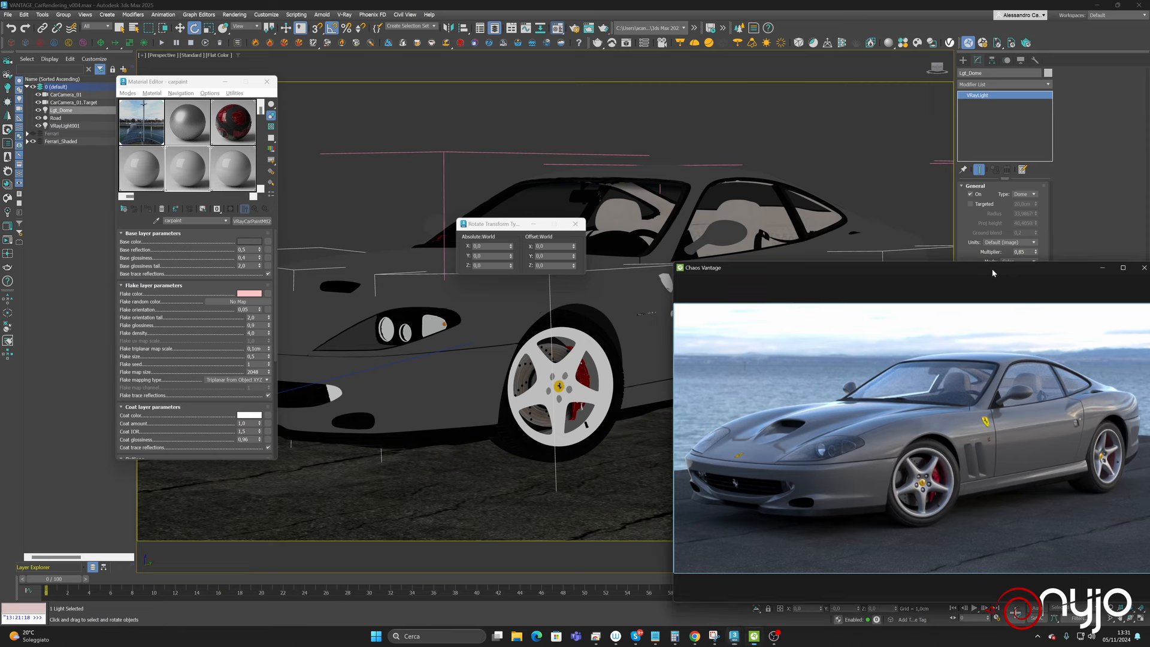
drag(992, 269, 902, 405)
click(992, 339)
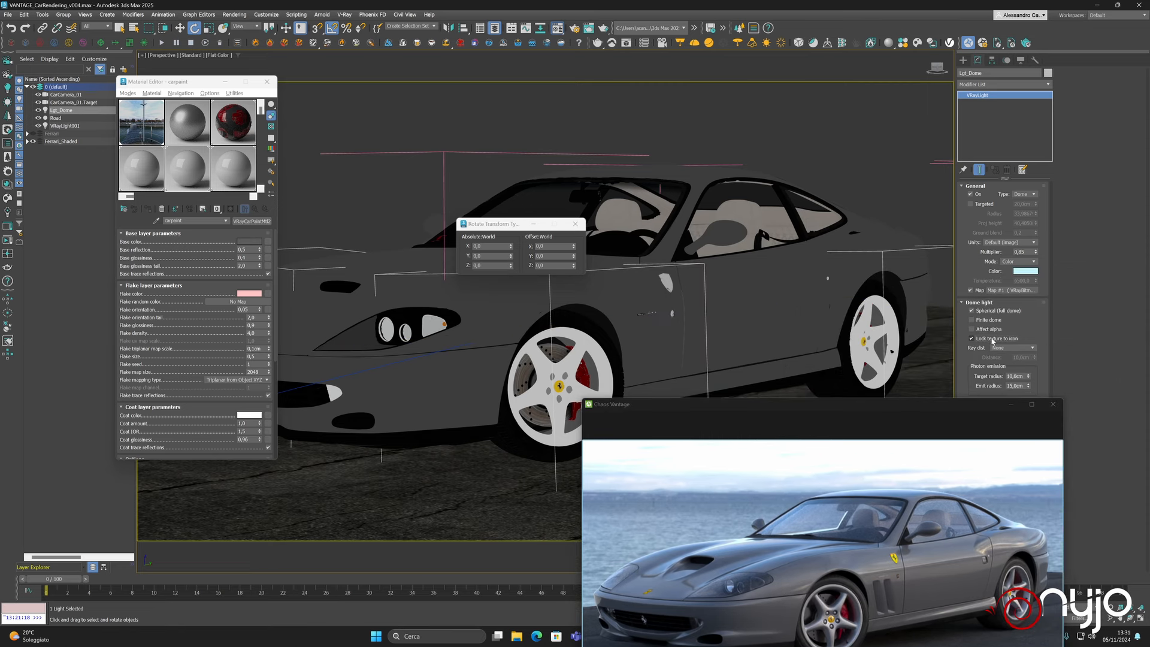
drag(894, 406, 973, 275)
- Rotate the dome light about the world Z axis, trying 45 degrees before setting the absolute rotation to 90 degrees
click(490, 266)
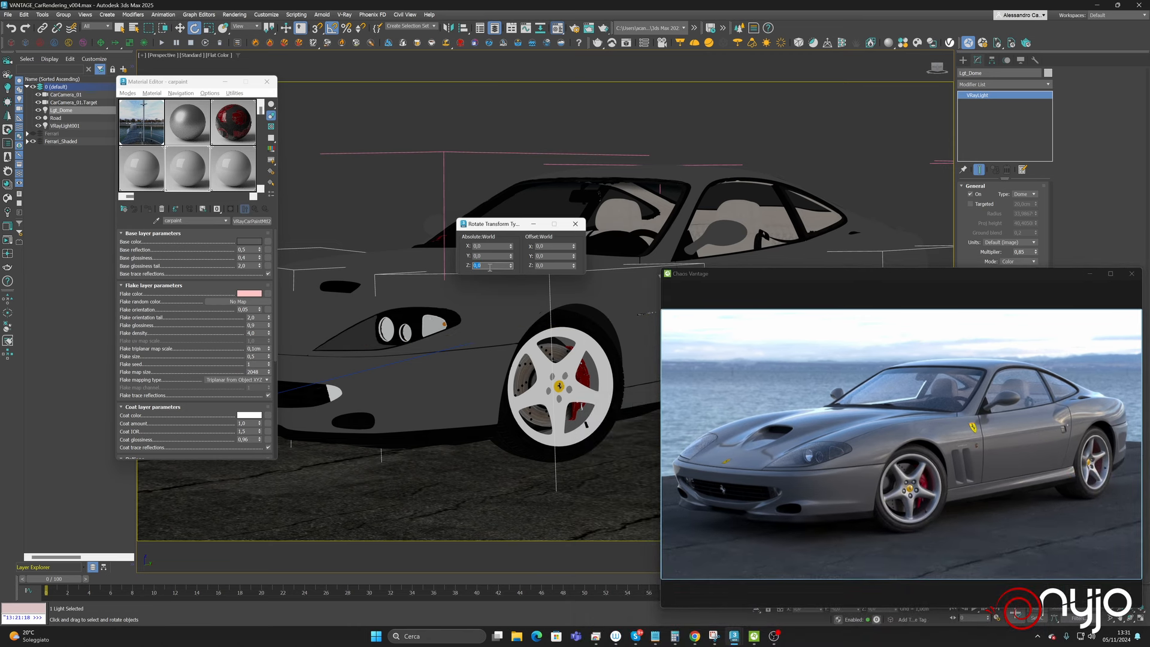
text(45)
key(Return)
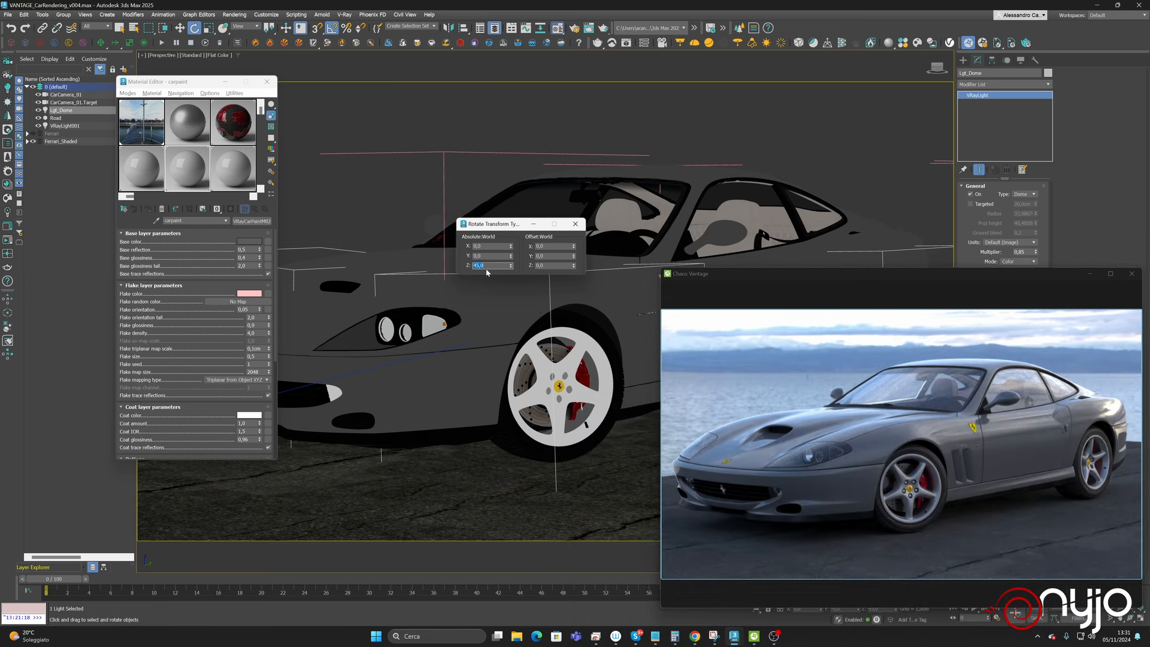
text(90)
key(Return)
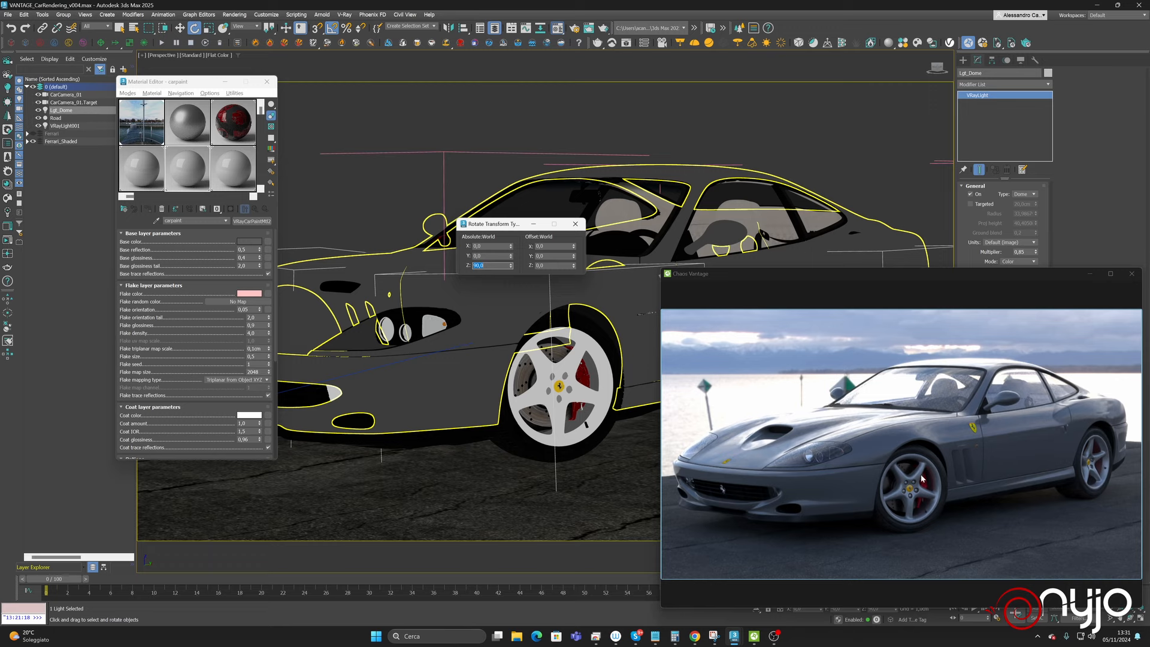
- Load the exterior-parts material from the lower front bumper trim into the unused Material #0 sample slot
alt+middle_drag(554, 367, 651, 351)
scroll(495, 377, up, 3)
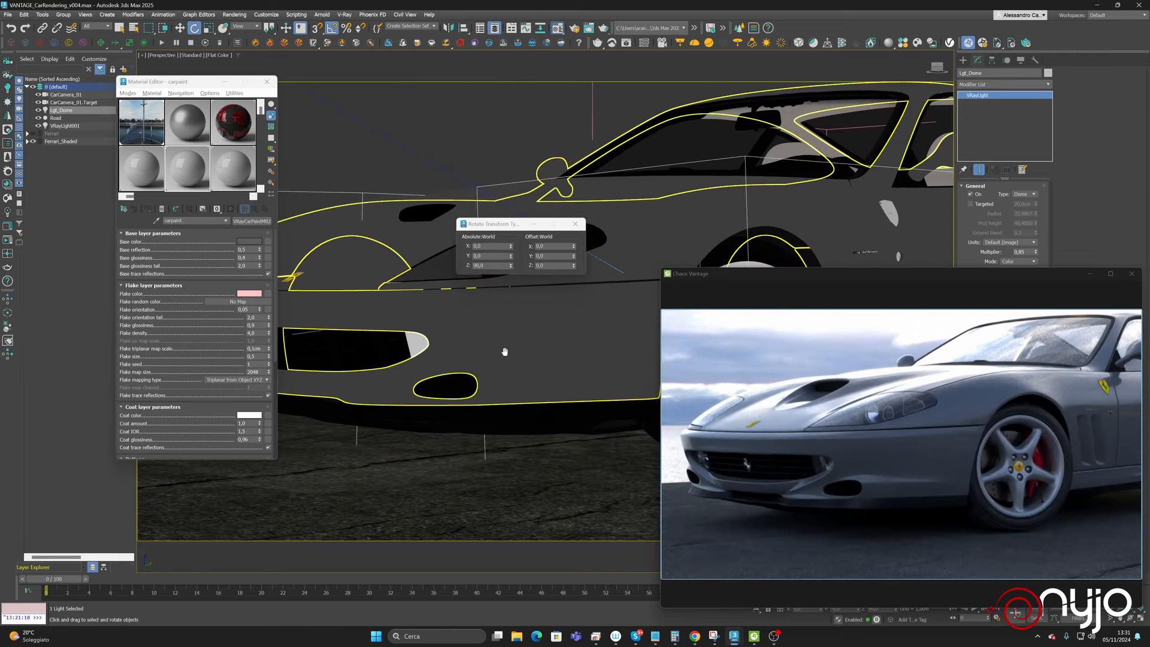
alt+middle_drag(506, 351, 534, 352)
scroll(406, 349, up, 3)
middle_drag(464, 361, 513, 321)
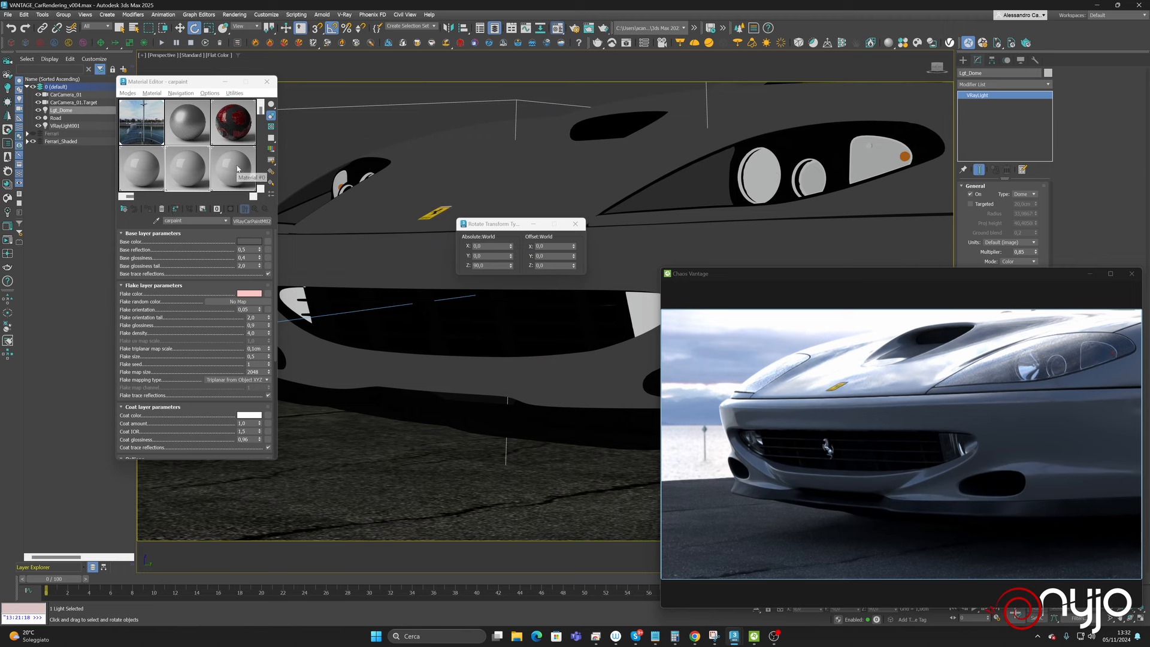
click(235, 173)
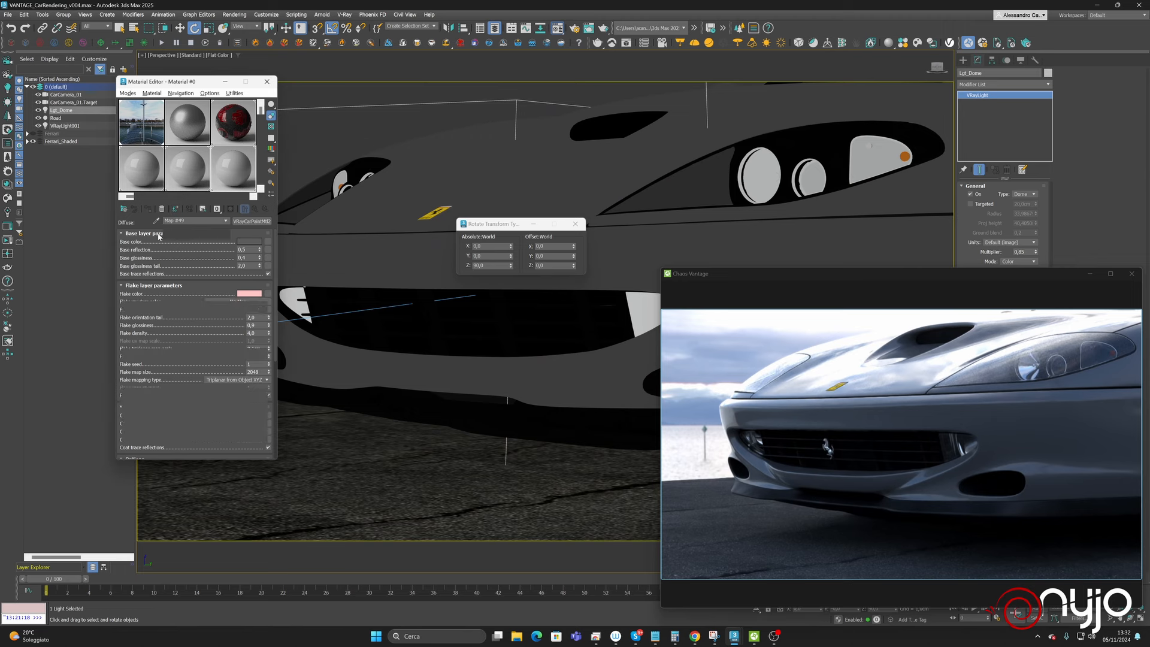
click(156, 221)
click(593, 423)
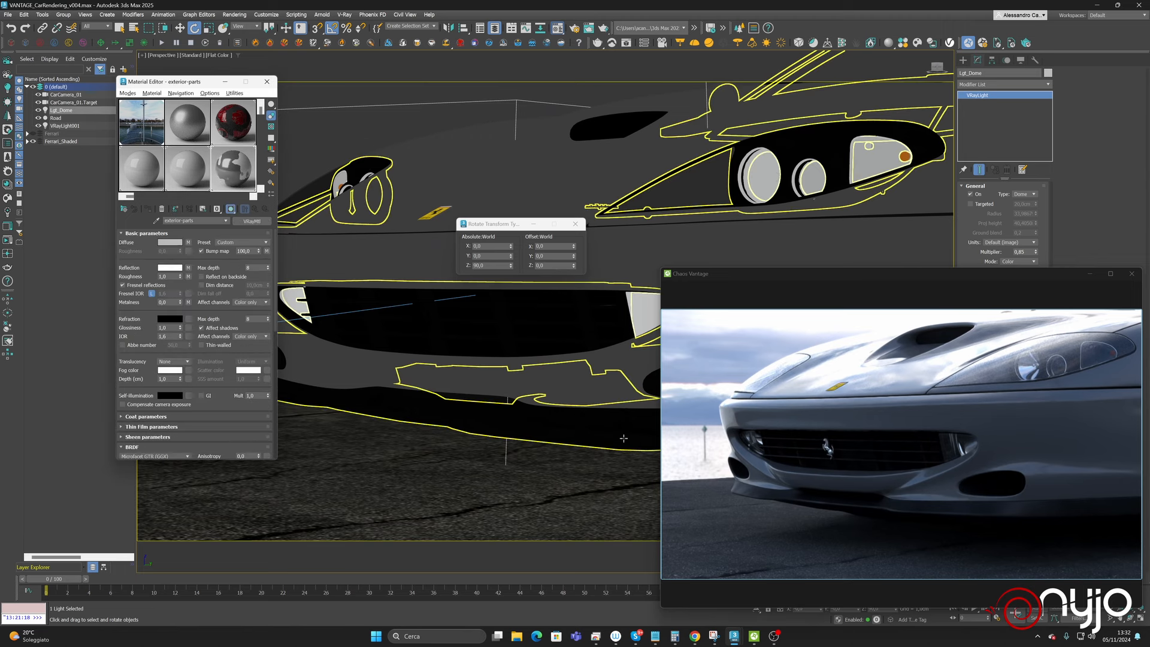
- Set the brightness to 50 in the Color Correction on the exterior-parts reflection roughness map, and return to the material's main parameters
click(188, 277)
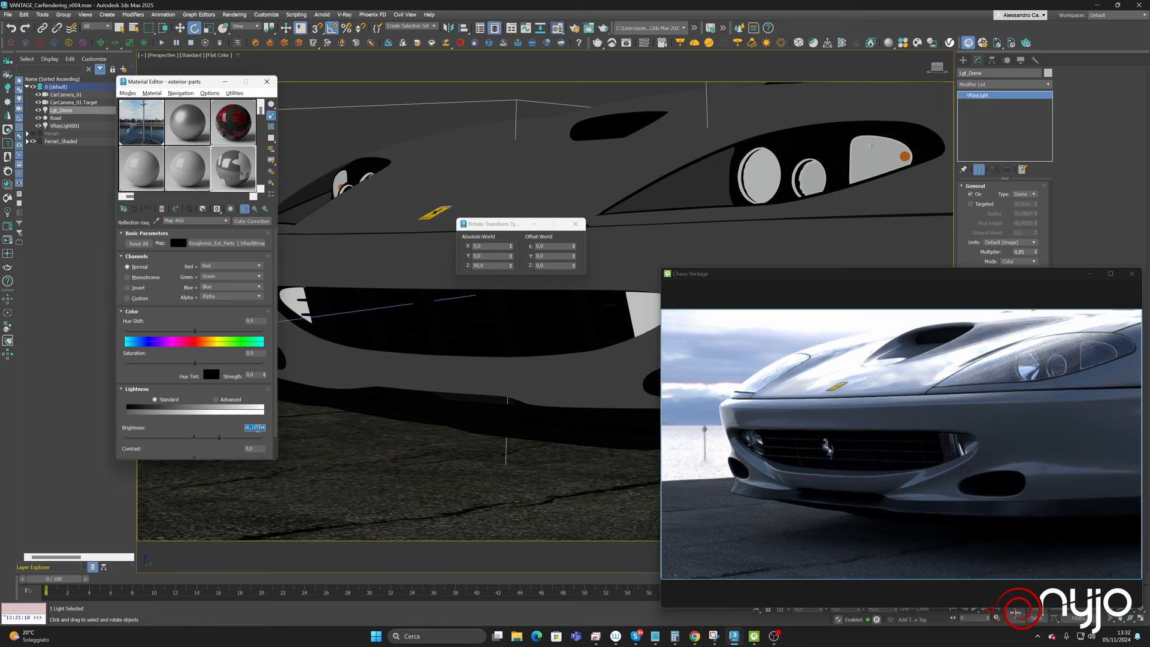
text(50)
key(Return)
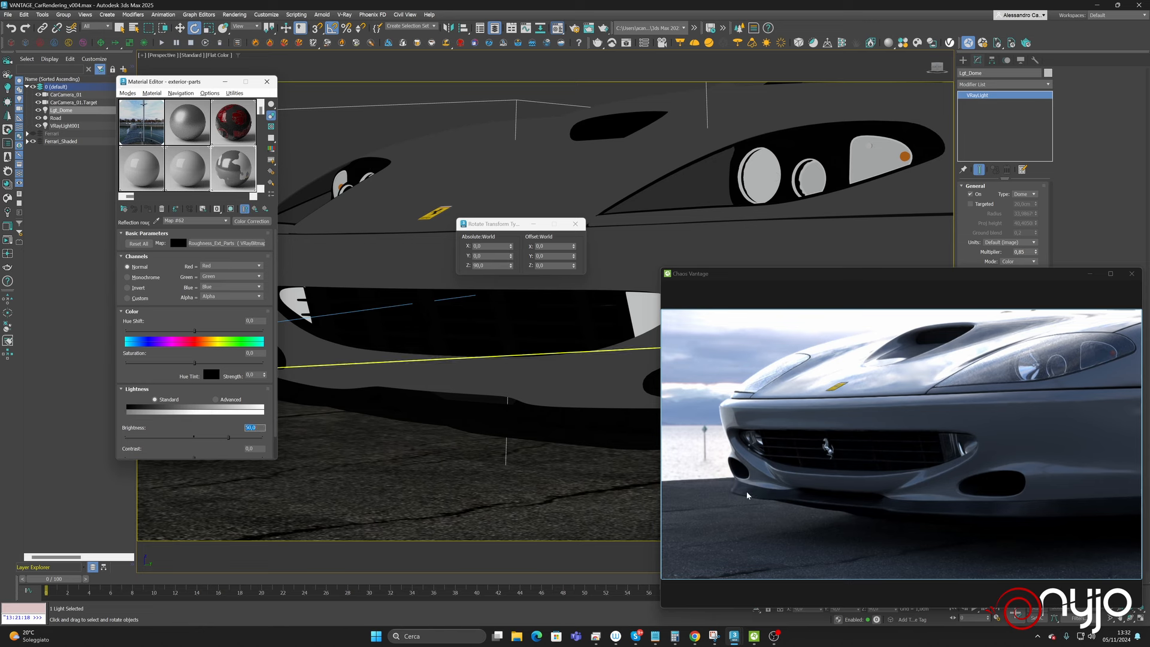
click(252, 210)
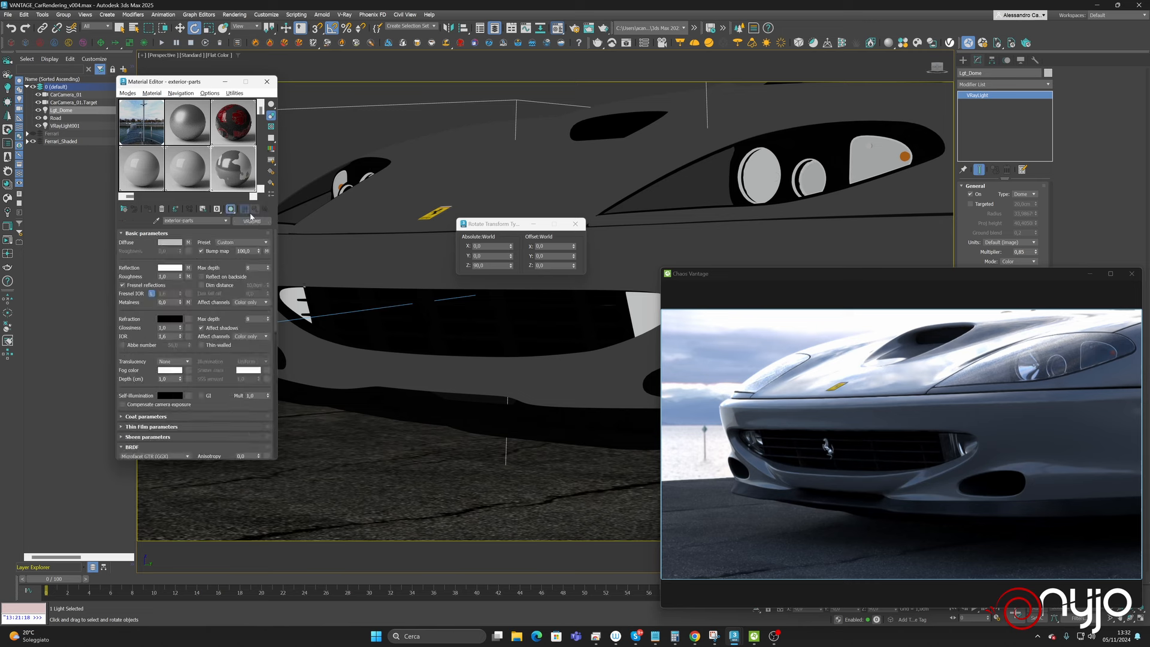
- Wrap the exterior-parts diffuse bitmap in a Color Correction map, keeping the old map as a sub-map
click(188, 242)
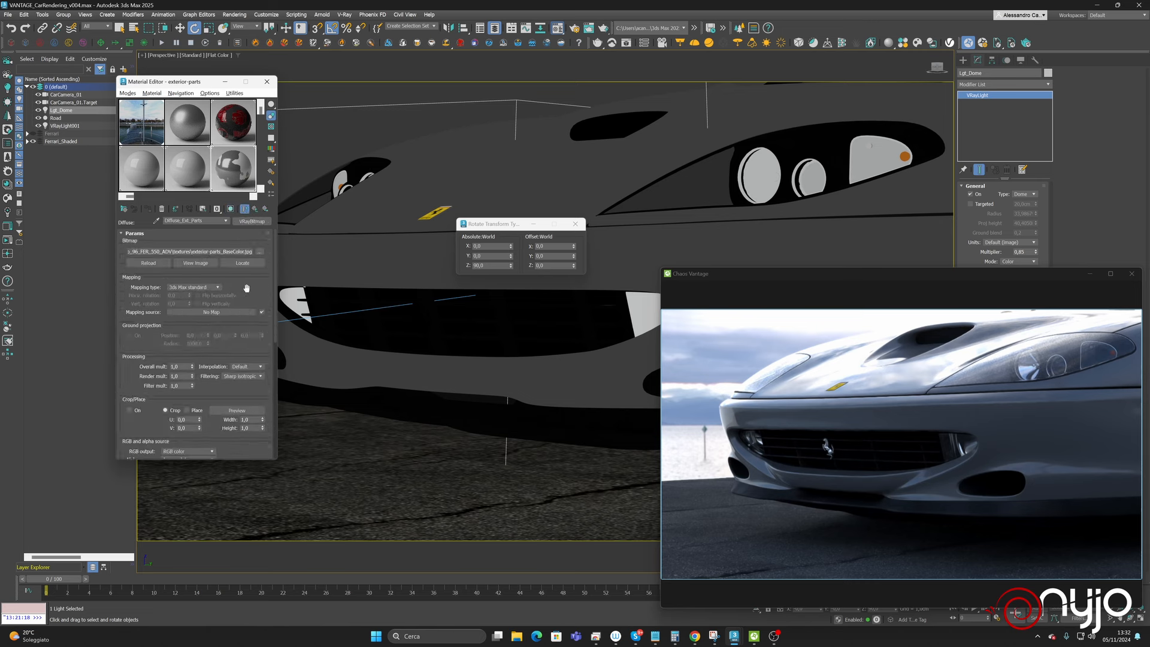
click(252, 221)
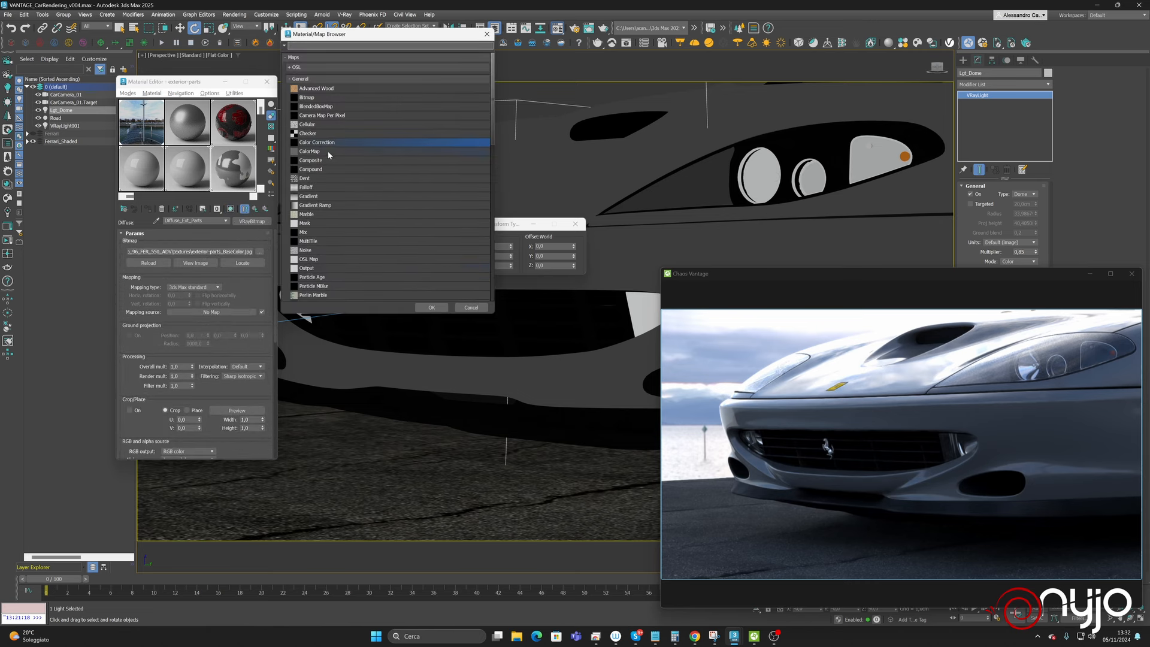
click(432, 308)
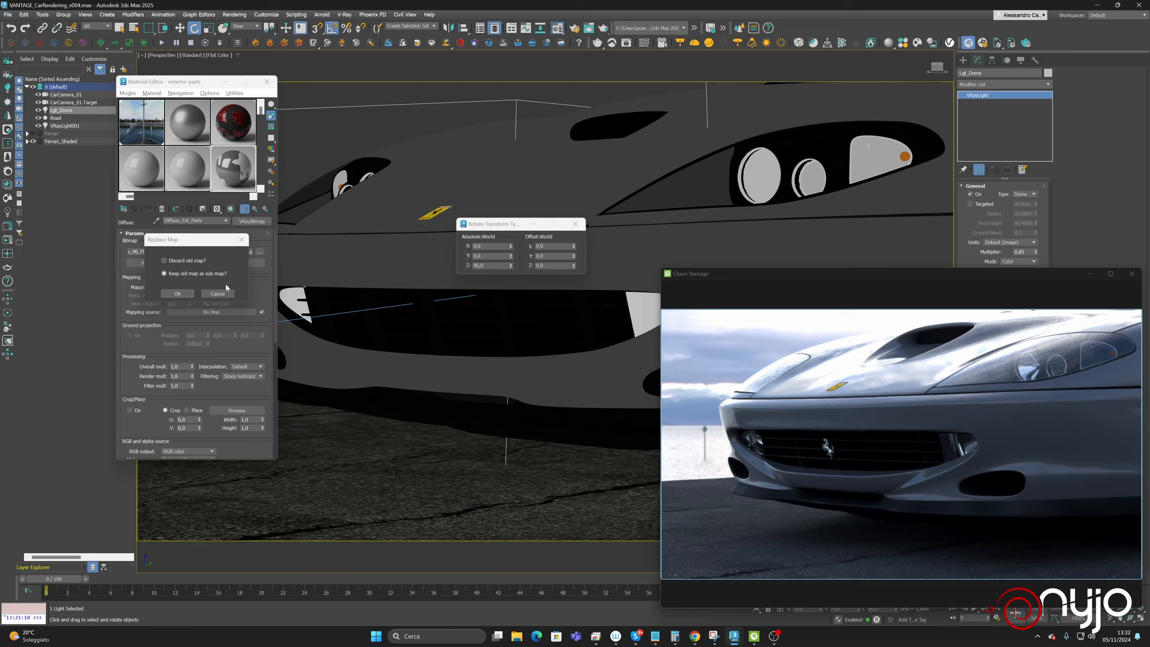
click(180, 293)
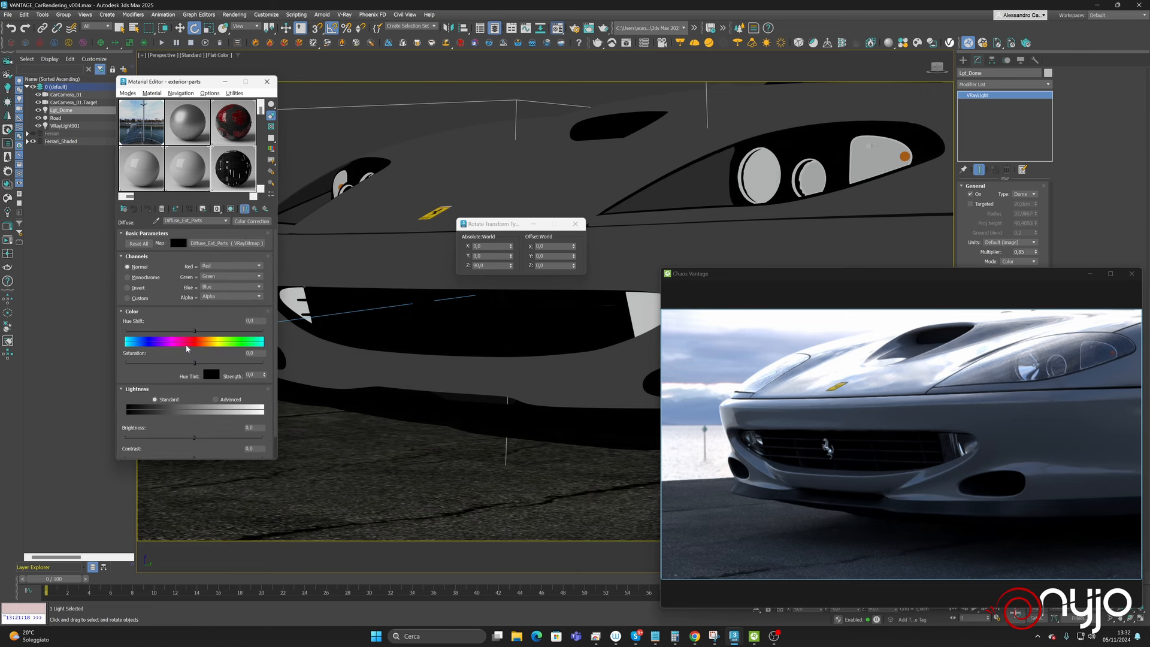
- Switch the diffuse Color Correction's lightness to Advanced and set the RGB gamma/contrast to 1,25
click(217, 399)
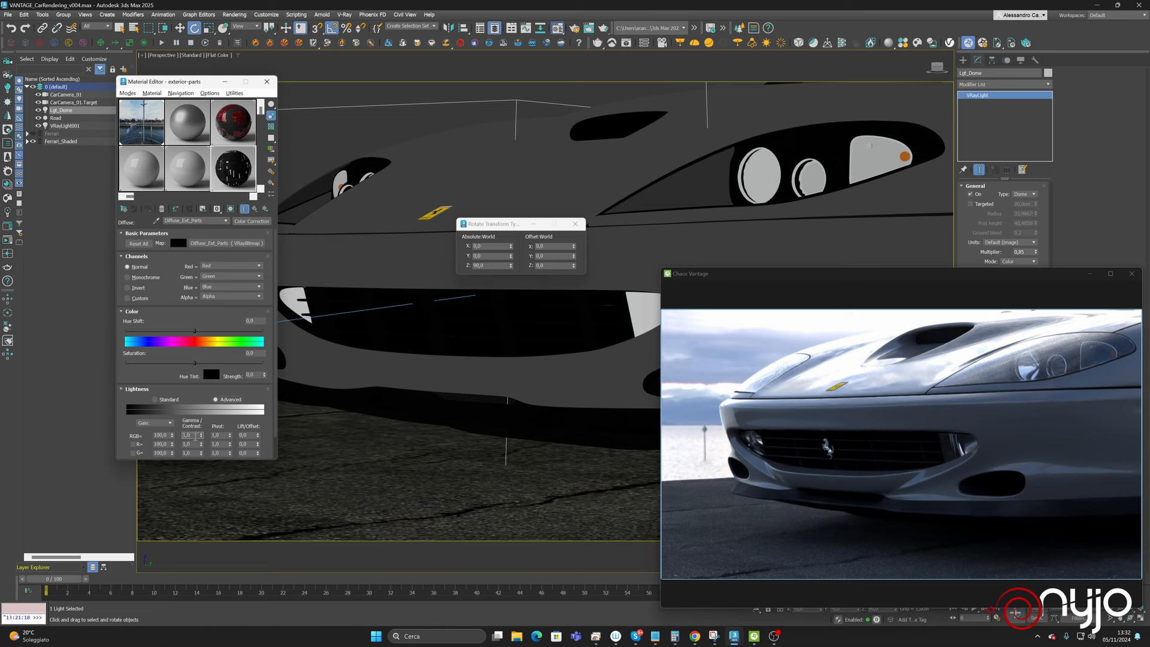
text(1,25)
key(Return)
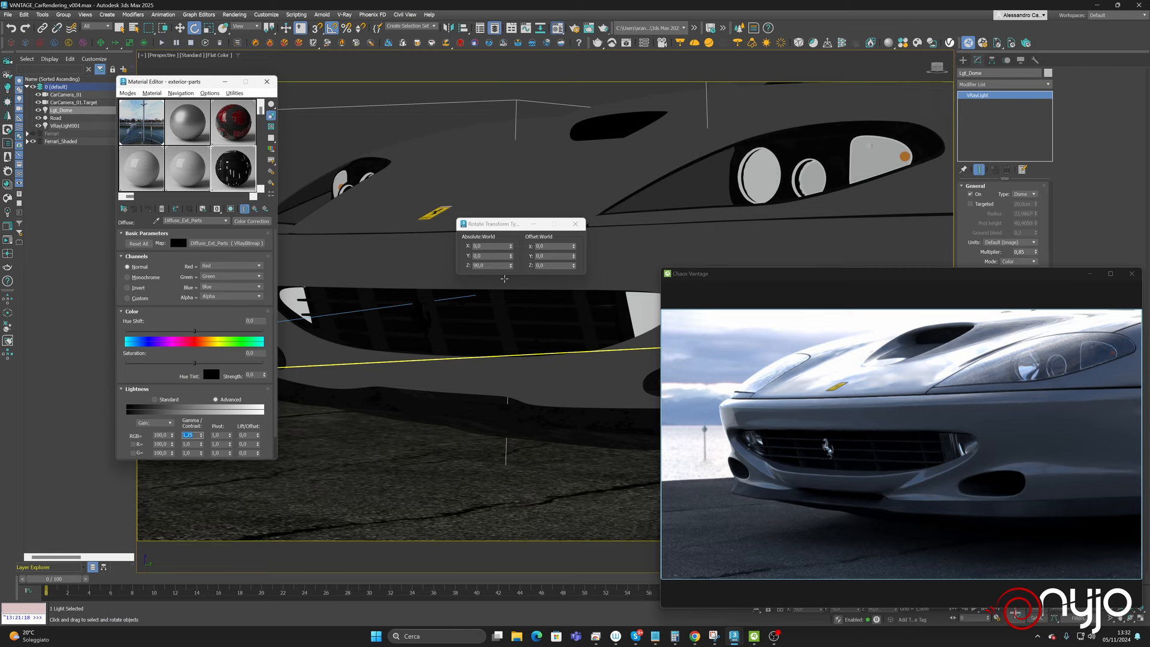
- Reopen the carpaint material and change its flake color to a neutral light grey, value 225
alt+middle_drag(504, 279, 560, 311)
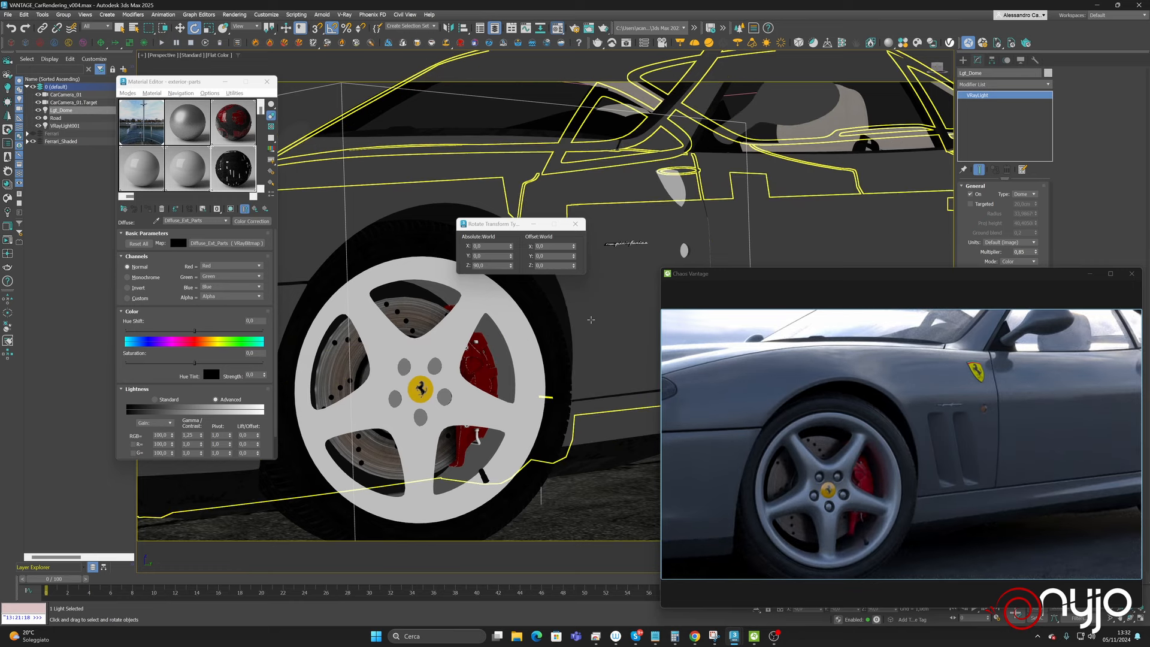
alt+middle_drag(580, 323, 335, 338)
middle_drag(584, 344, 695, 359)
middle_drag(379, 365, 612, 362)
middle_drag(294, 317, 419, 342)
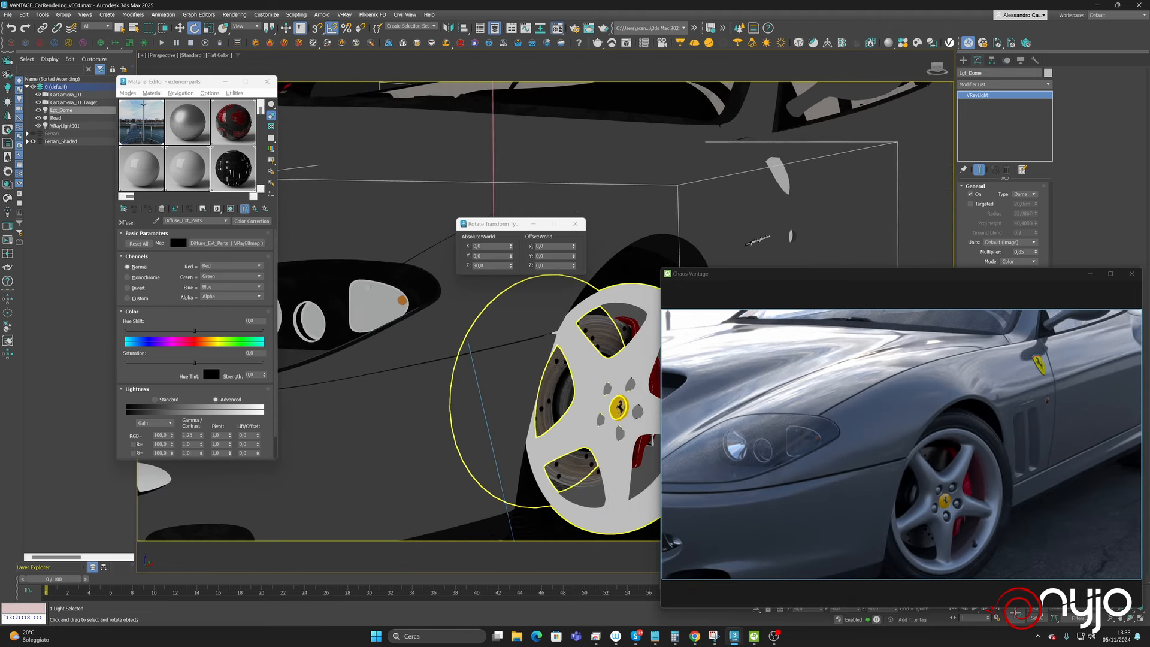
click(191, 173)
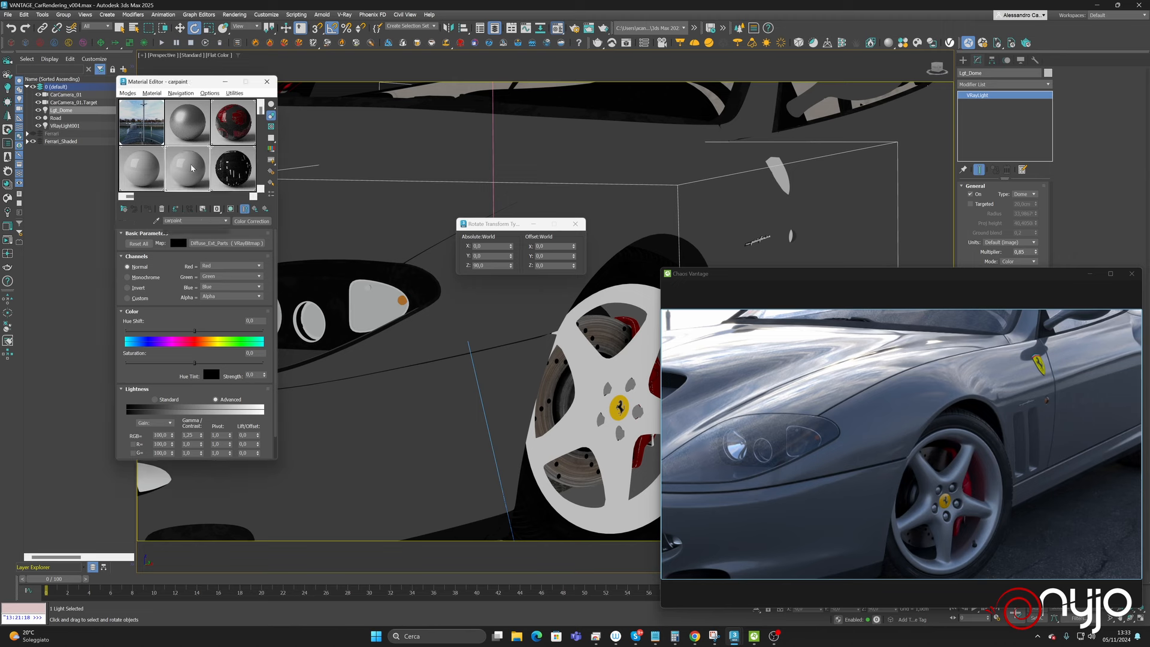
click(255, 210)
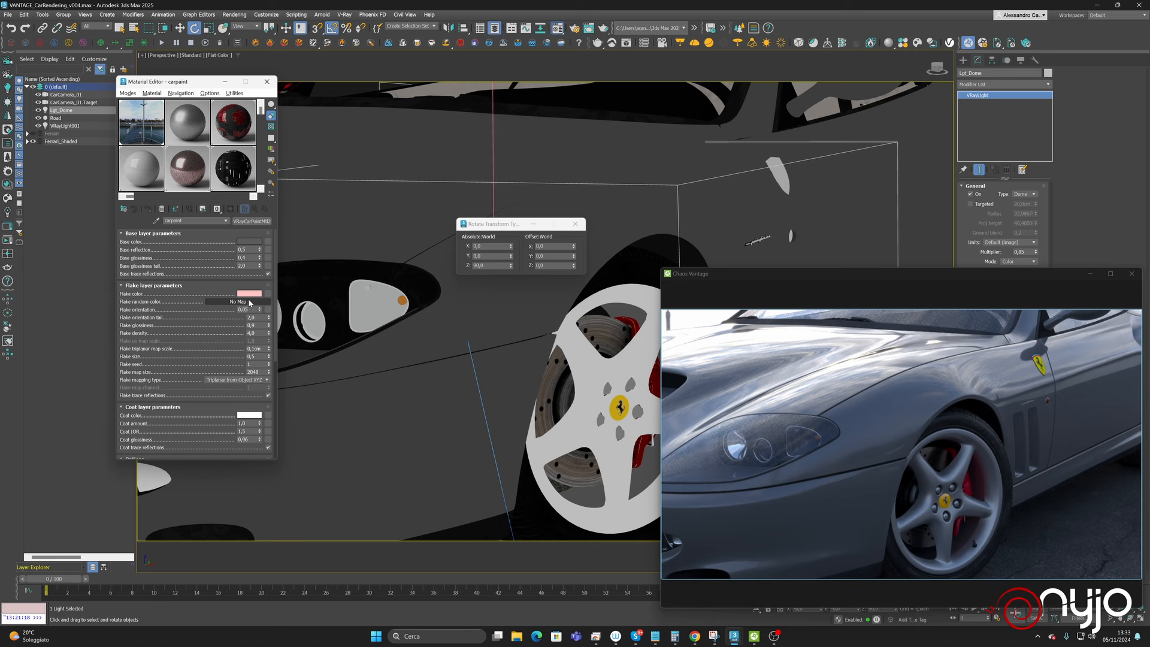
click(254, 294)
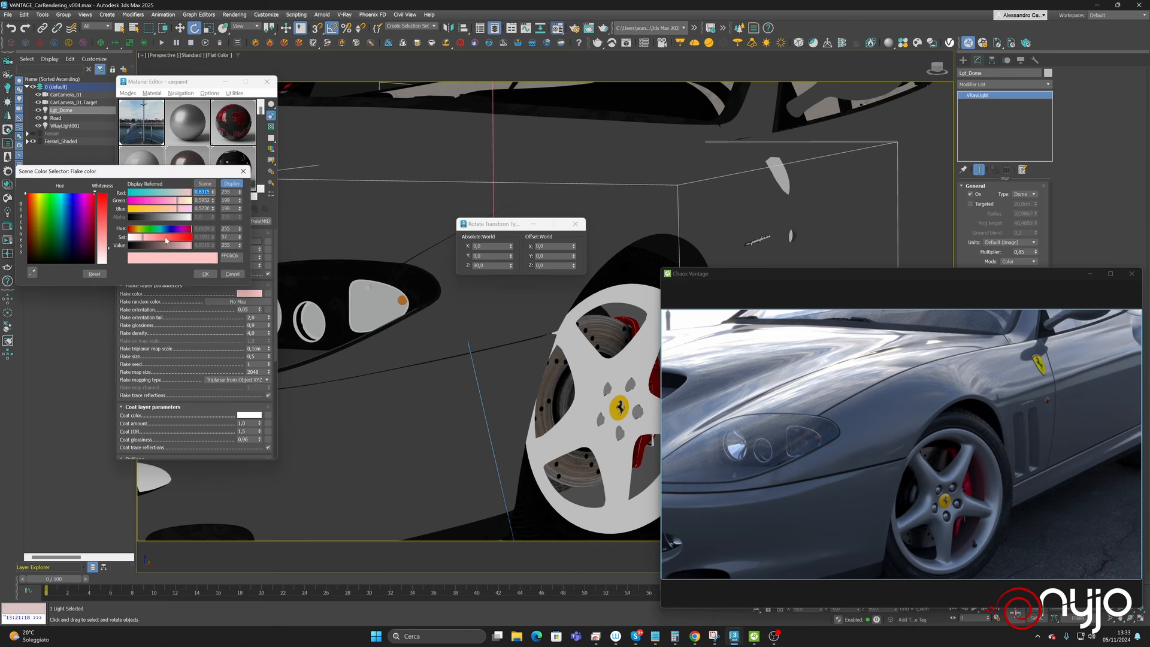
drag(144, 242, 185, 246)
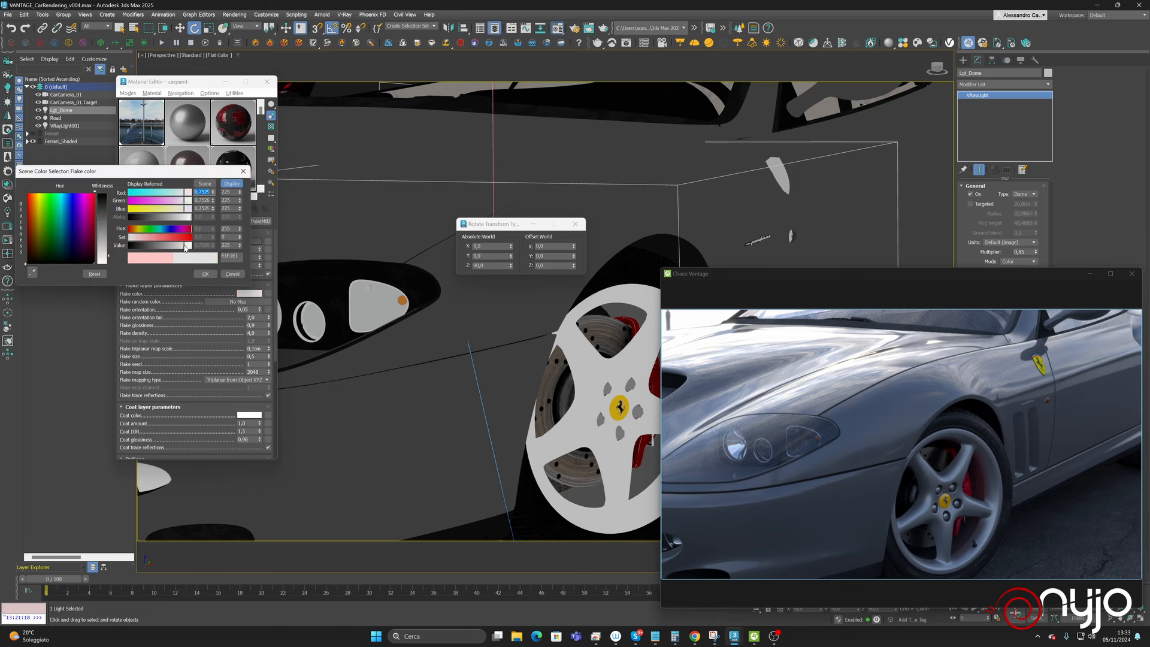
click(205, 274)
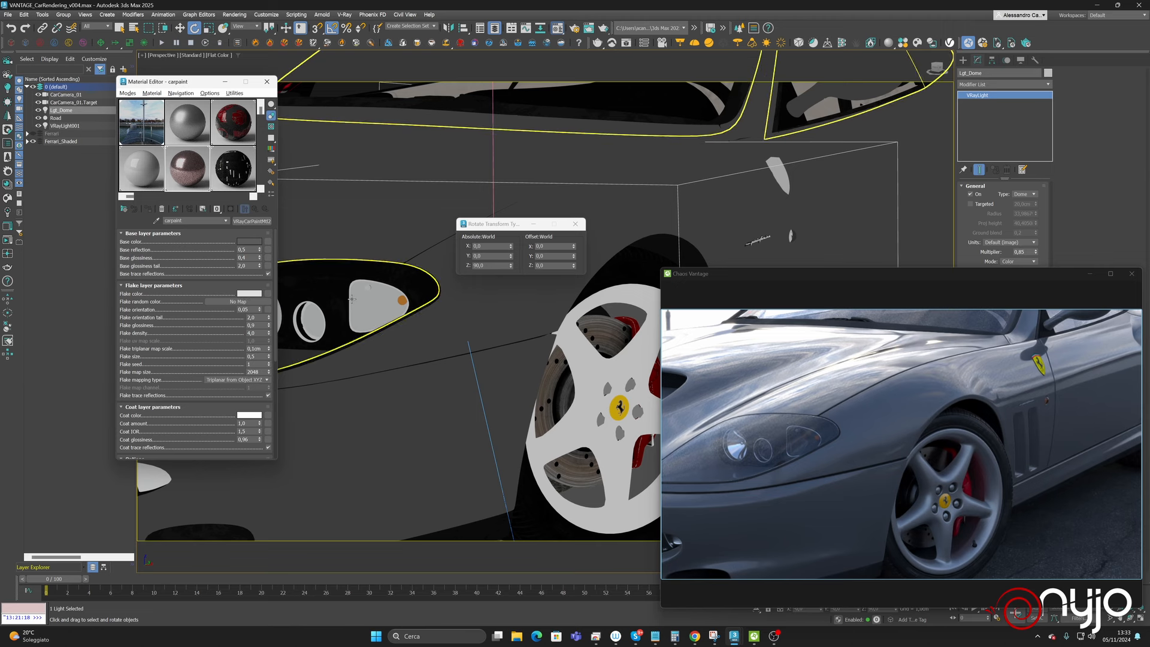
- Set the carpaint's coat IOR to 1,7 and its coat glossiness to 0,95
scroll(219, 360, down, 4)
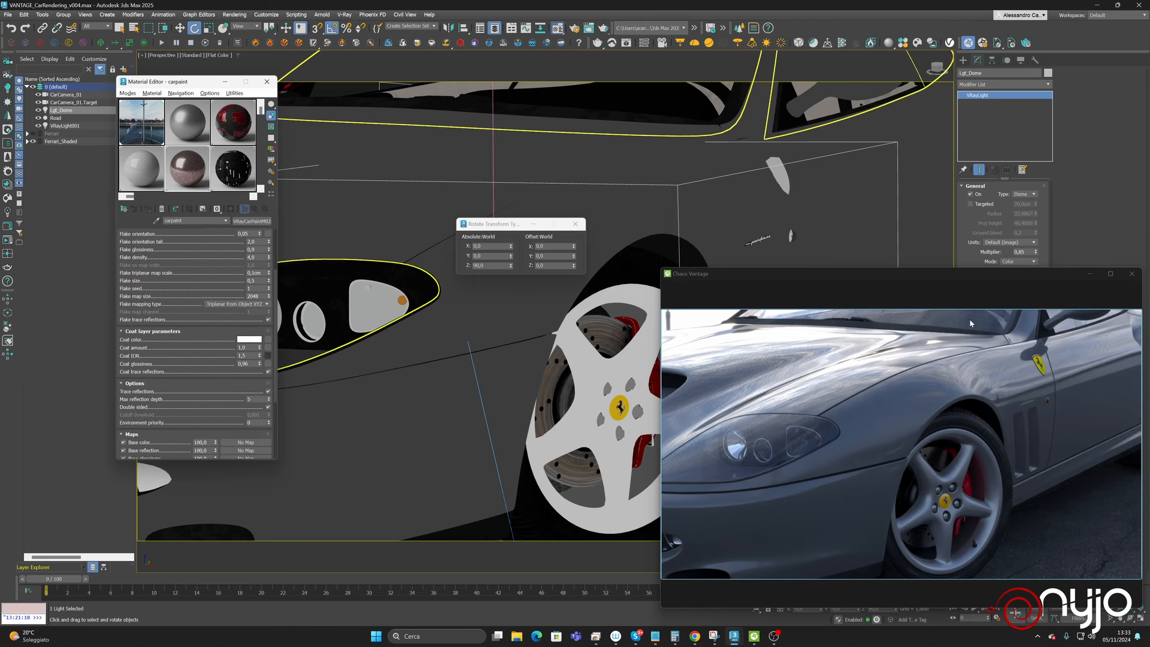
click(249, 355)
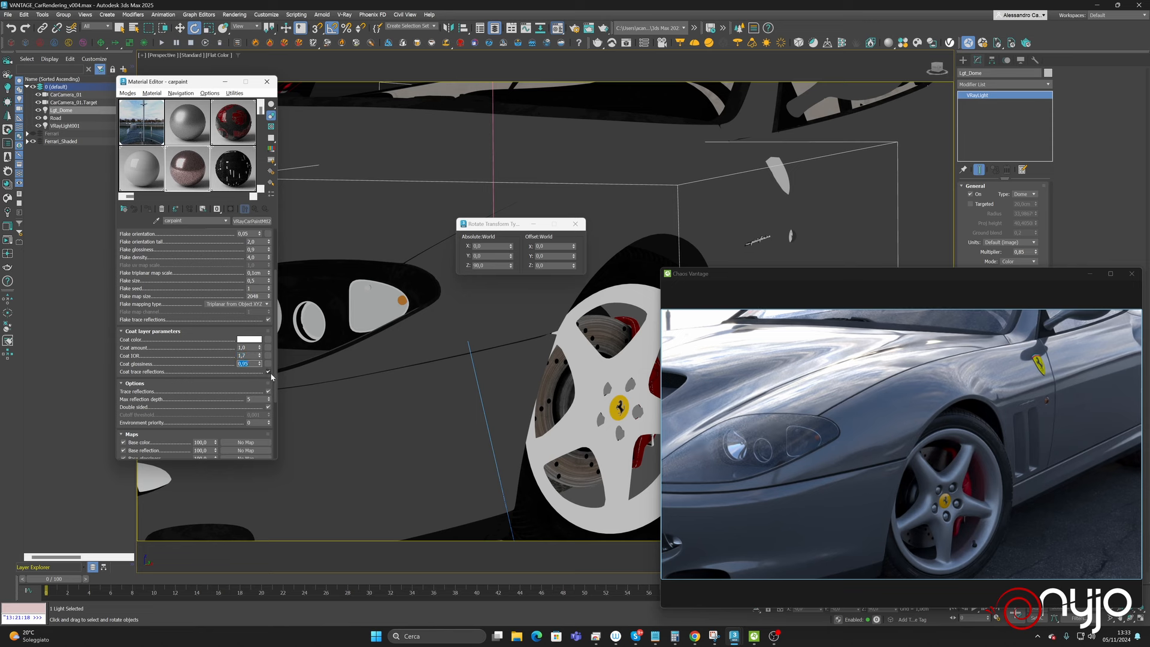
click(254, 363)
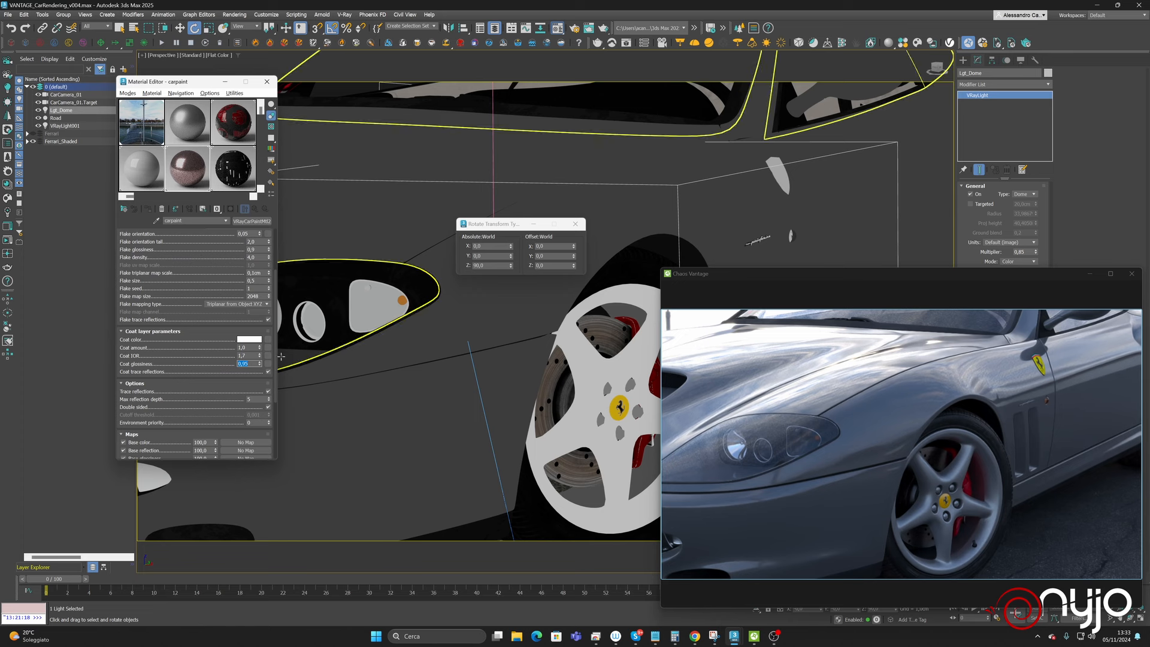
click(147, 467)
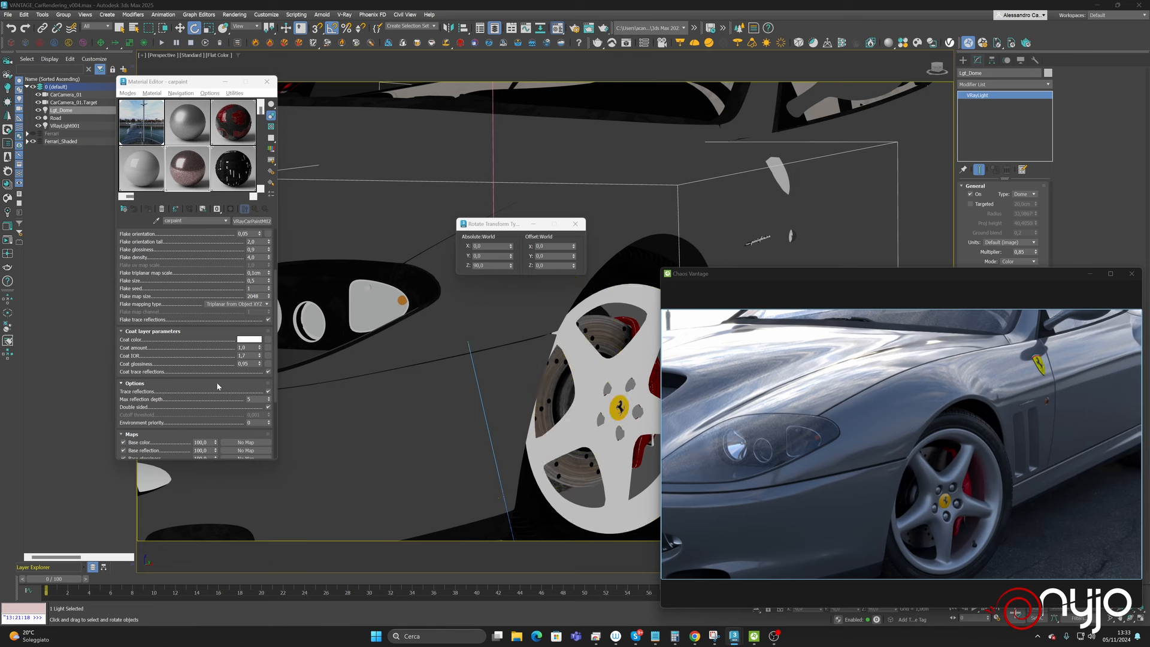
- Assign a Falloff map to the carpaint material's base color
scroll(209, 256, up, 3)
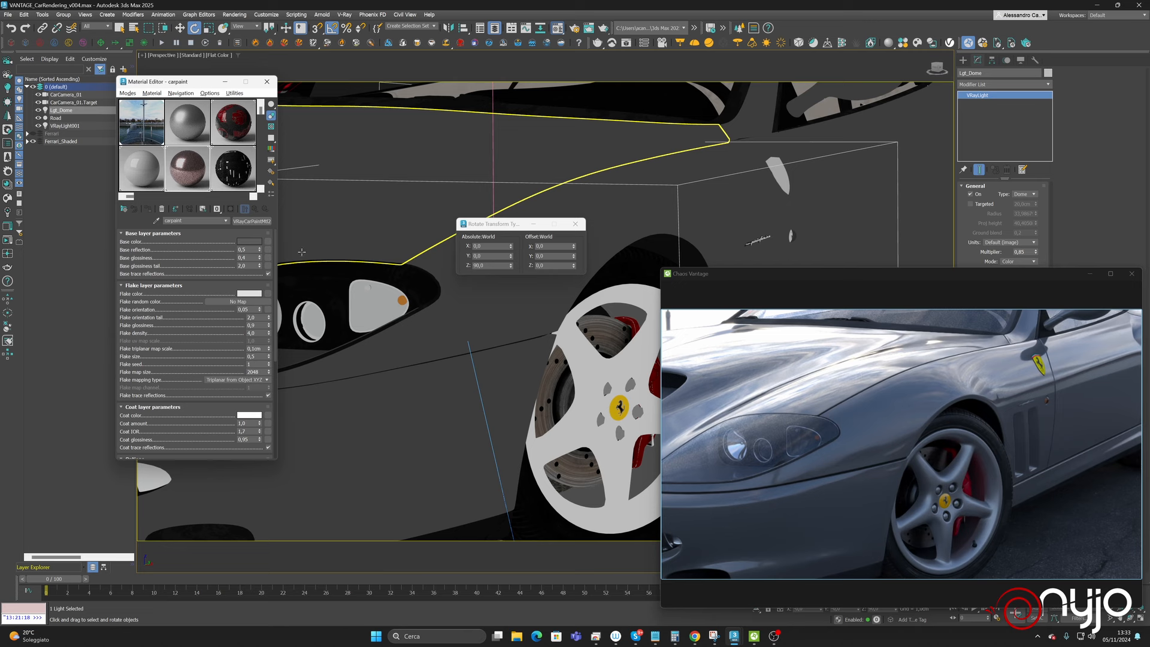
click(267, 241)
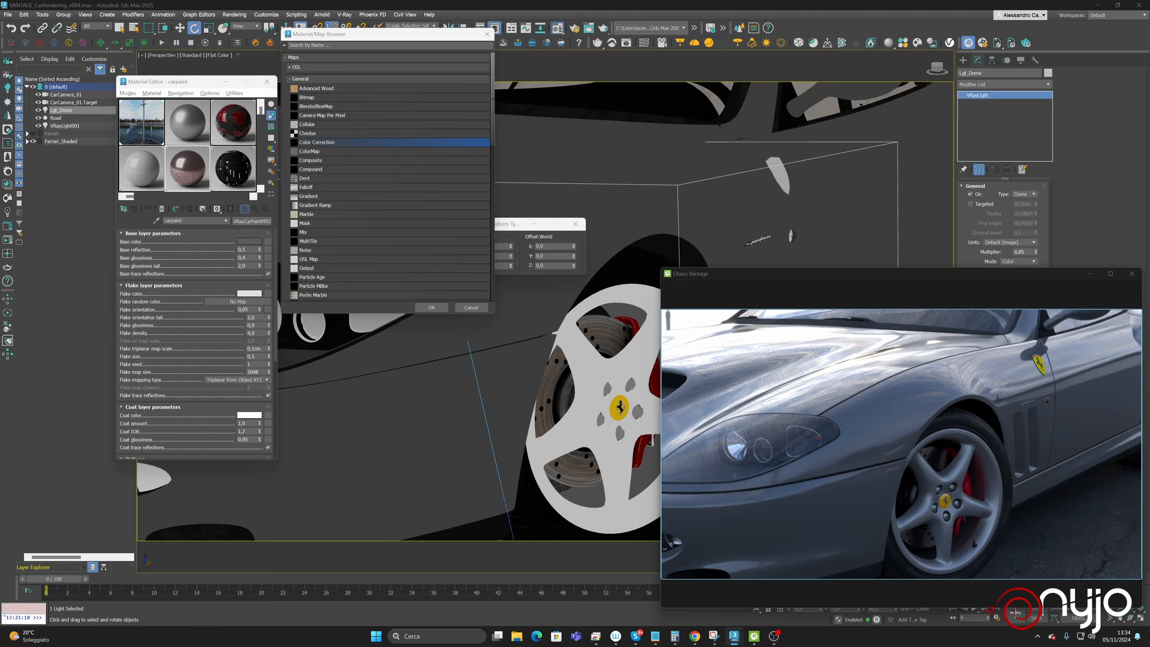
double_click(303, 187)
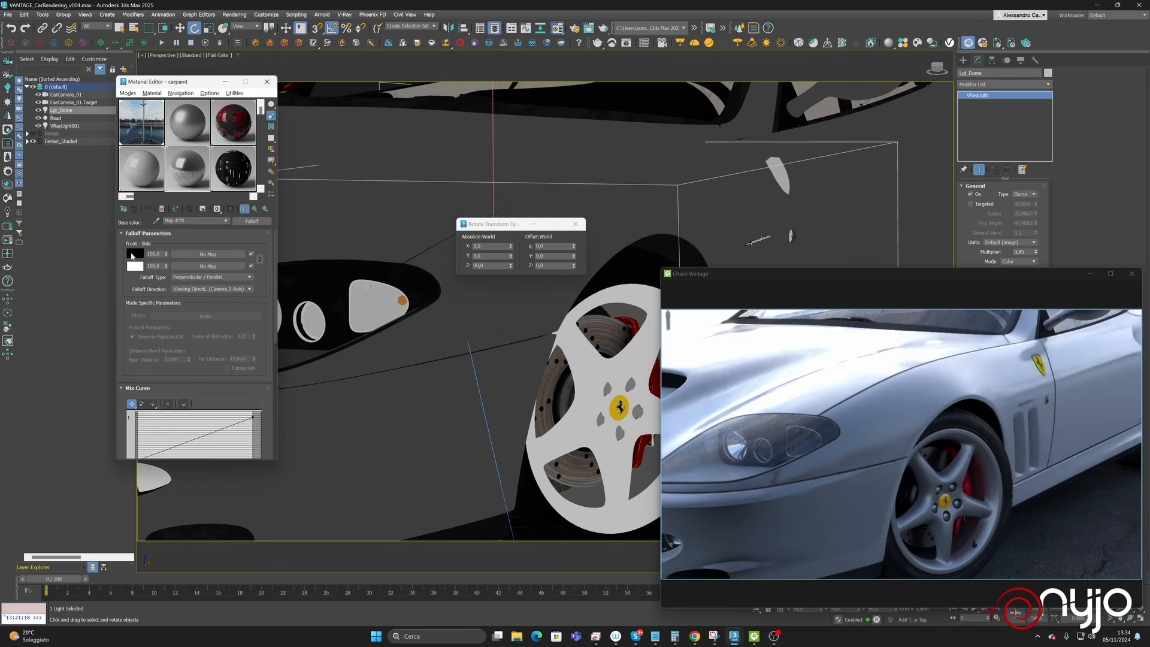
- Set the Falloff's front color to pure red and its side color to cyan to preview the blend on the car body
click(133, 254)
click(167, 155)
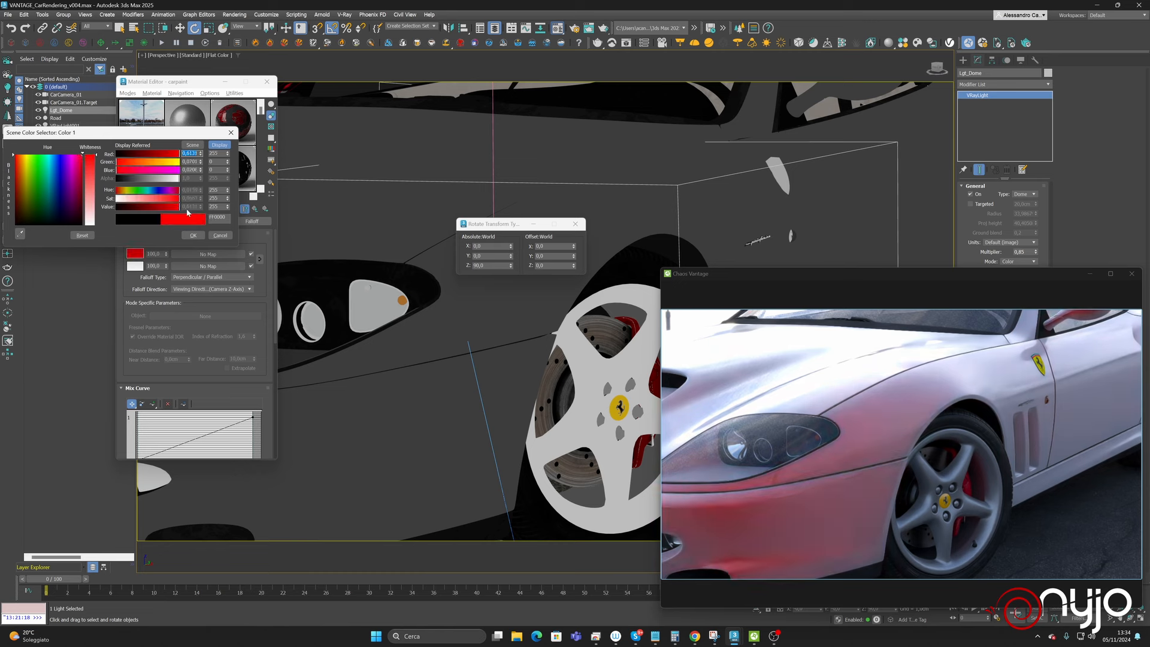
click(193, 235)
click(135, 266)
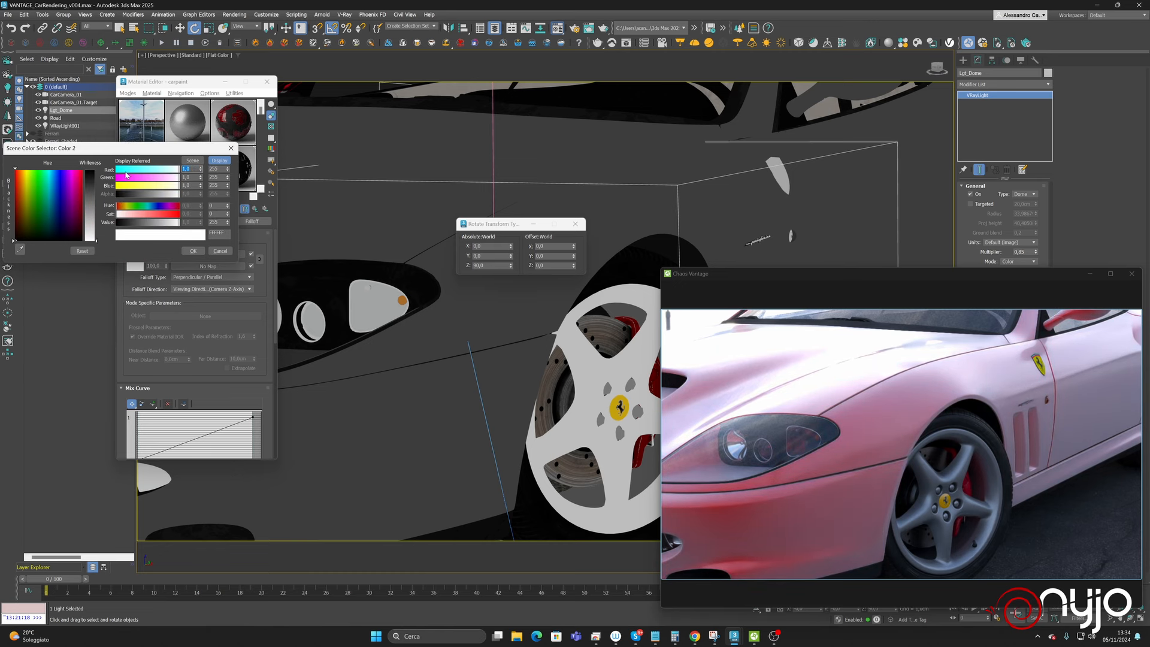
click(118, 170)
click(192, 251)
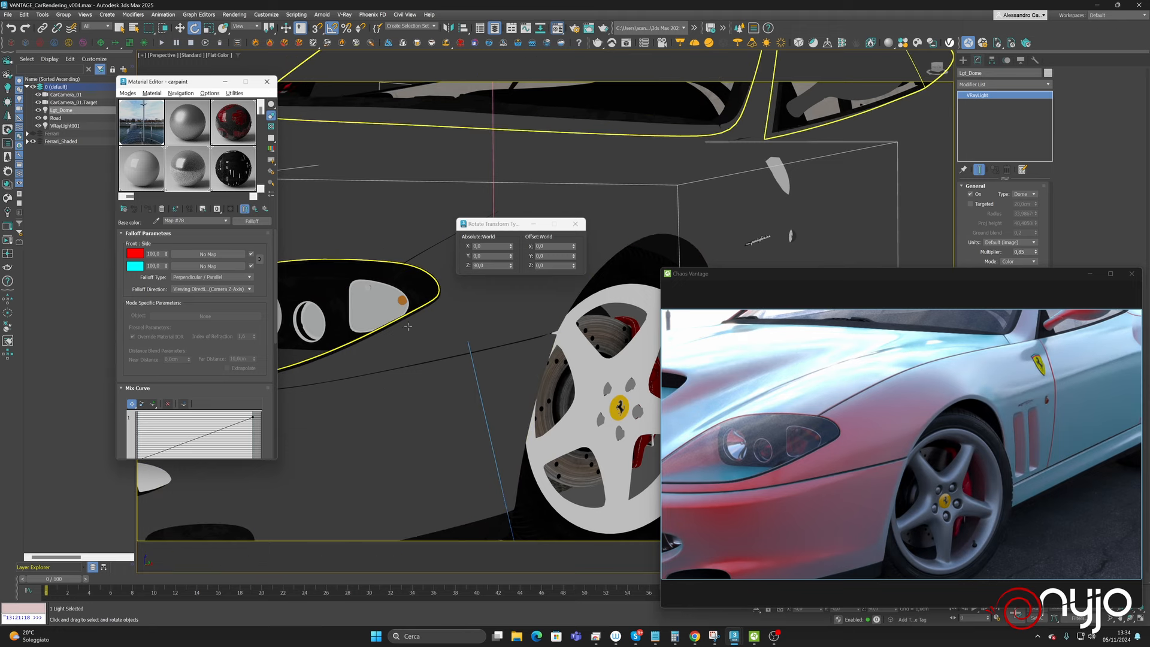
middle_drag(463, 323, 543, 288)
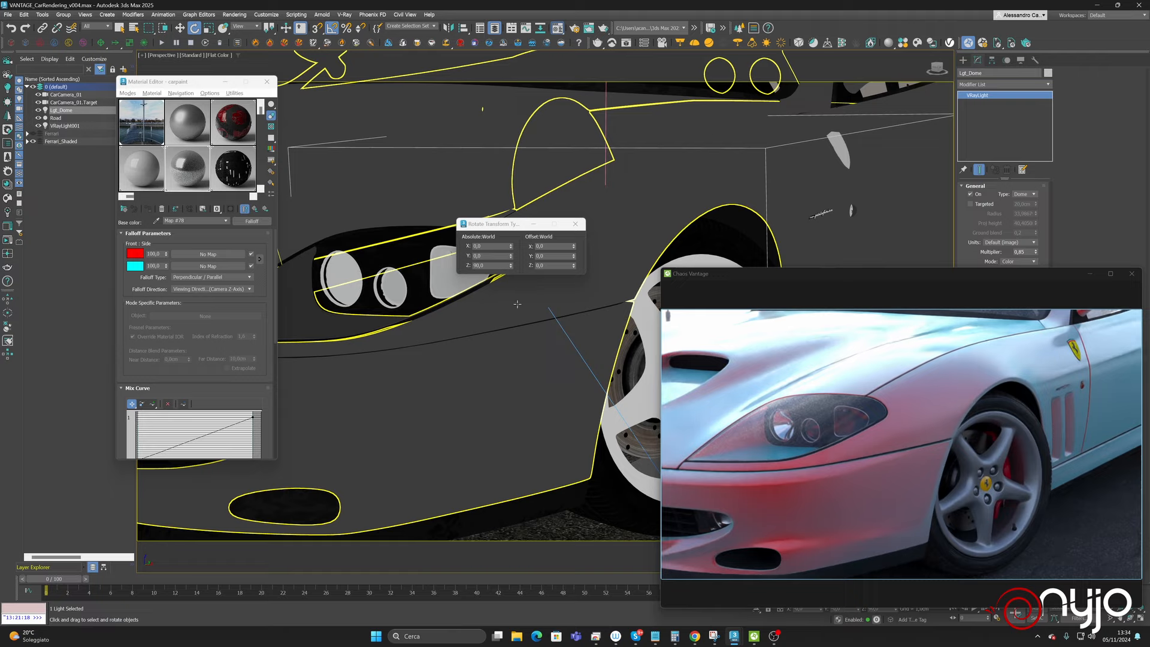
middle_drag(506, 341, 491, 305)
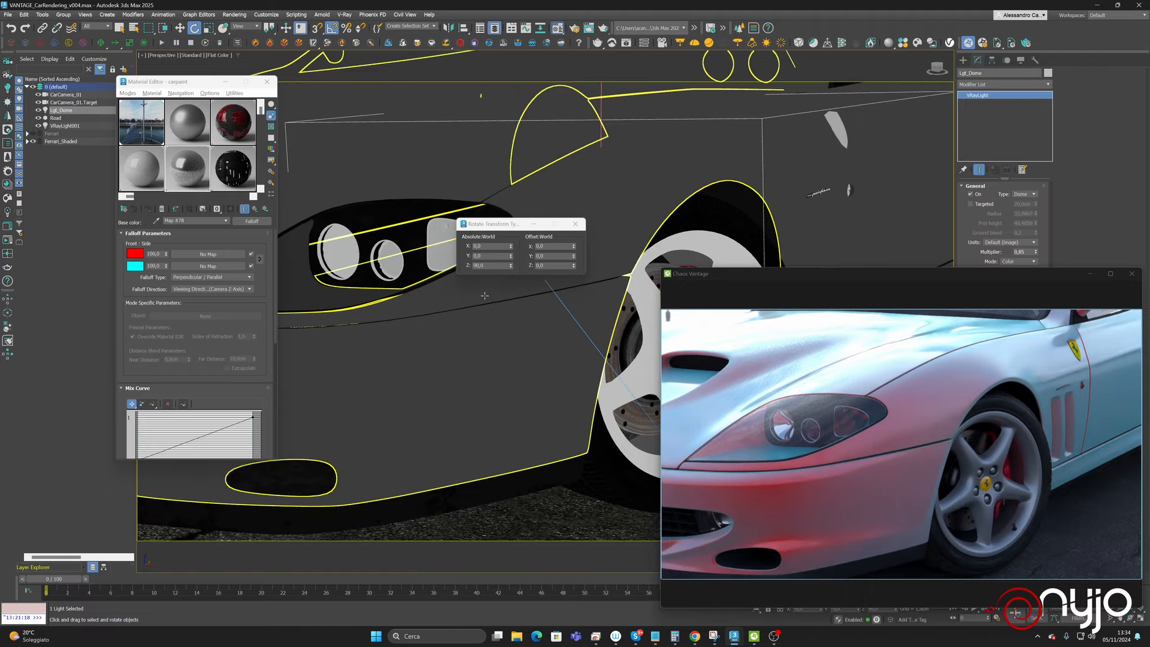
click(485, 296)
mouse_move(521, 342)
alt+middle_down()
mouse_move(452, 352)
mouse_move(516, 350)
mouse_move(537, 336)
mouse_move(521, 349)
alt+middle_up()
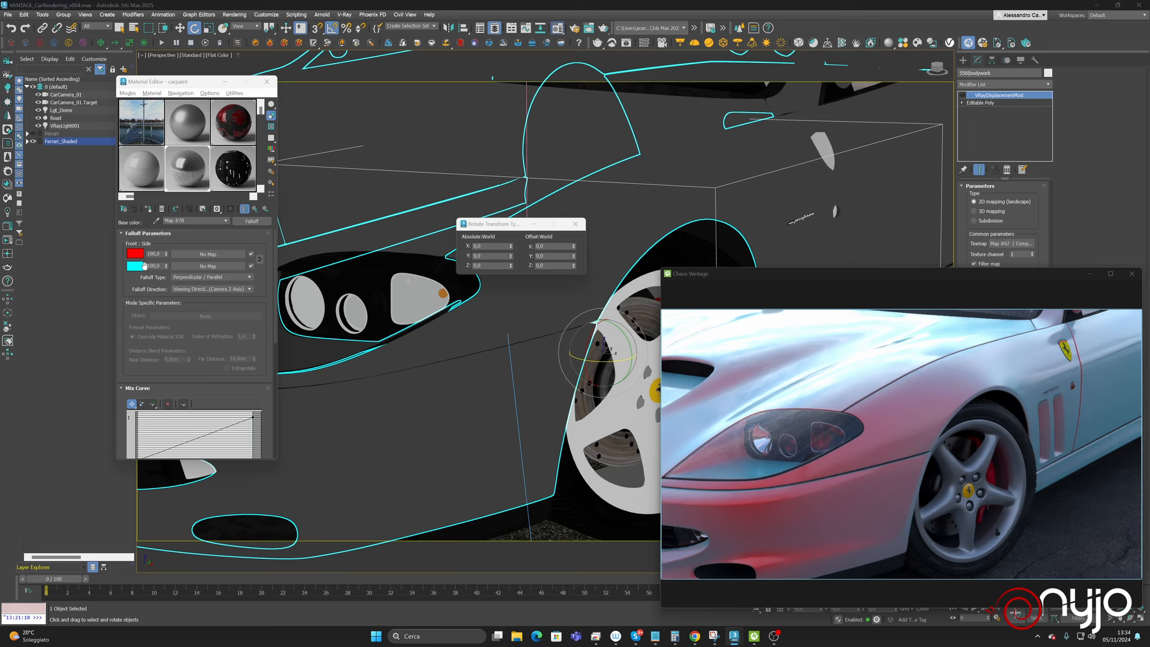
- Change the Falloff's side color to a neutral grey with red, green and blue at 90
click(135, 266)
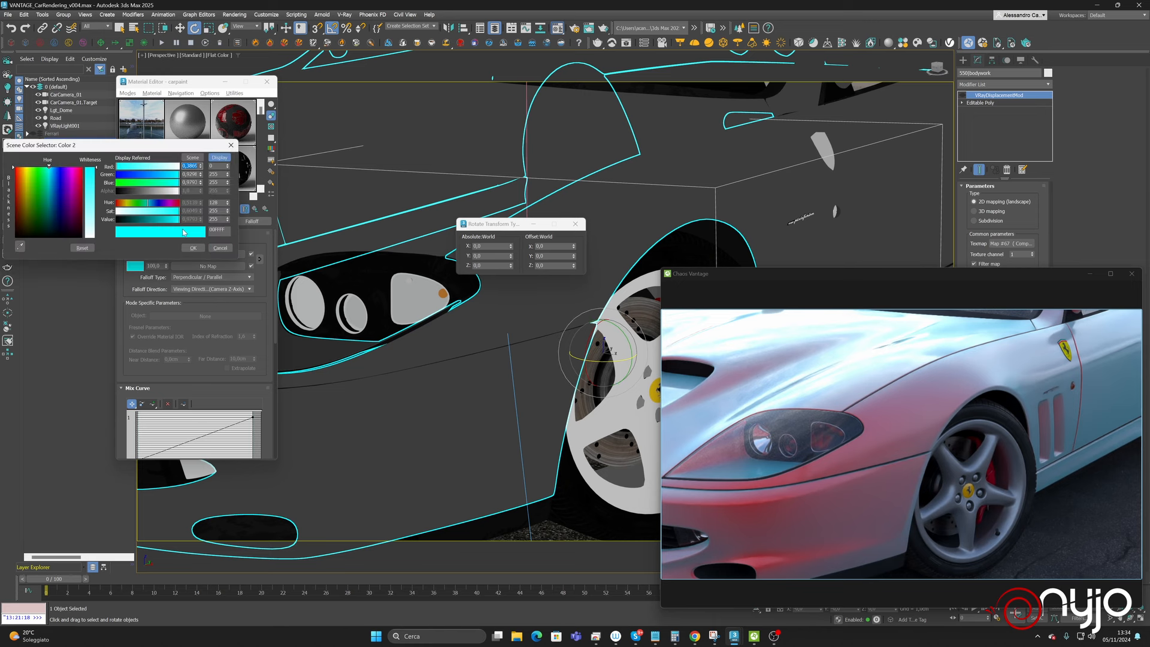
click(219, 220)
key(Return)
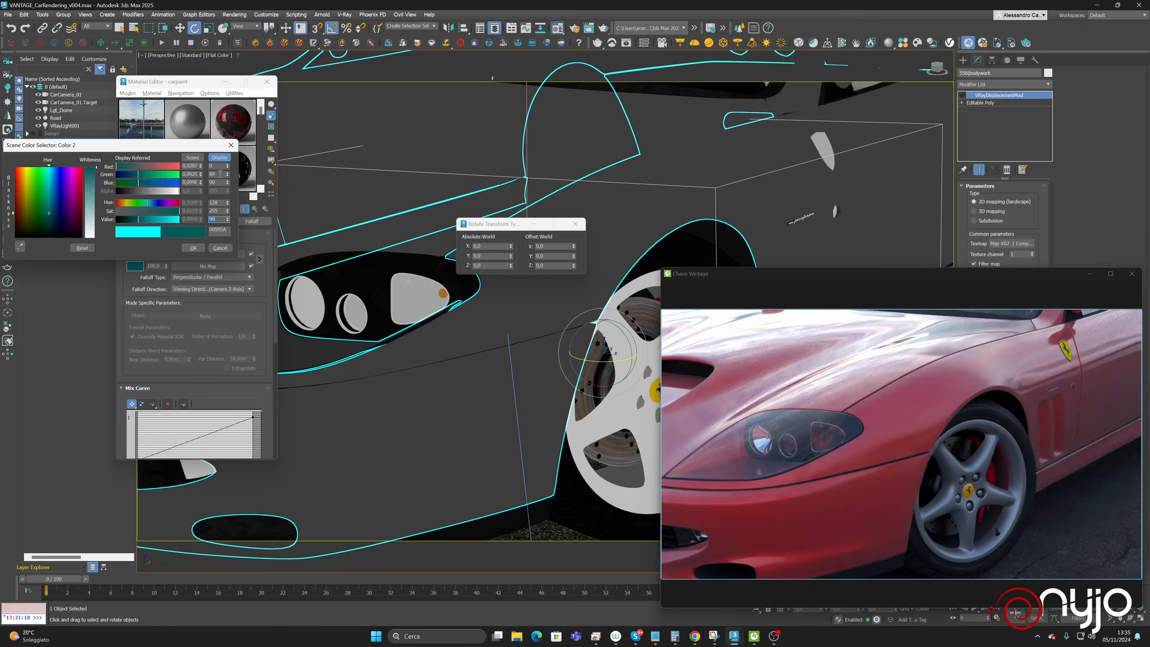
click(219, 166)
text(90)
key(Return)
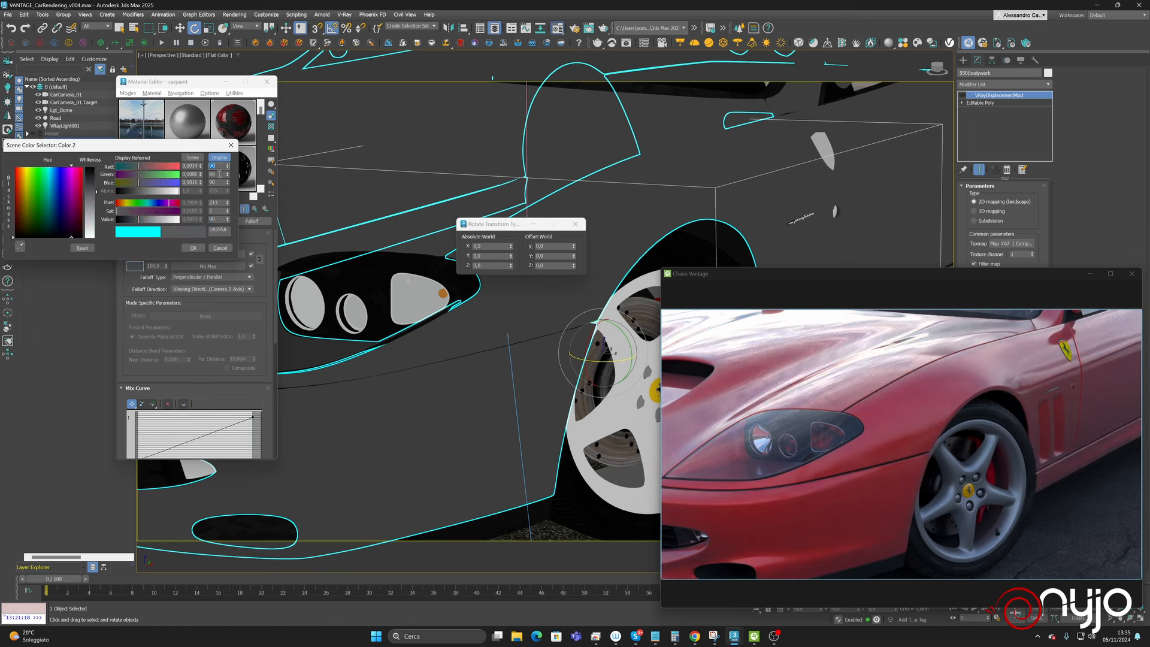
click(218, 182)
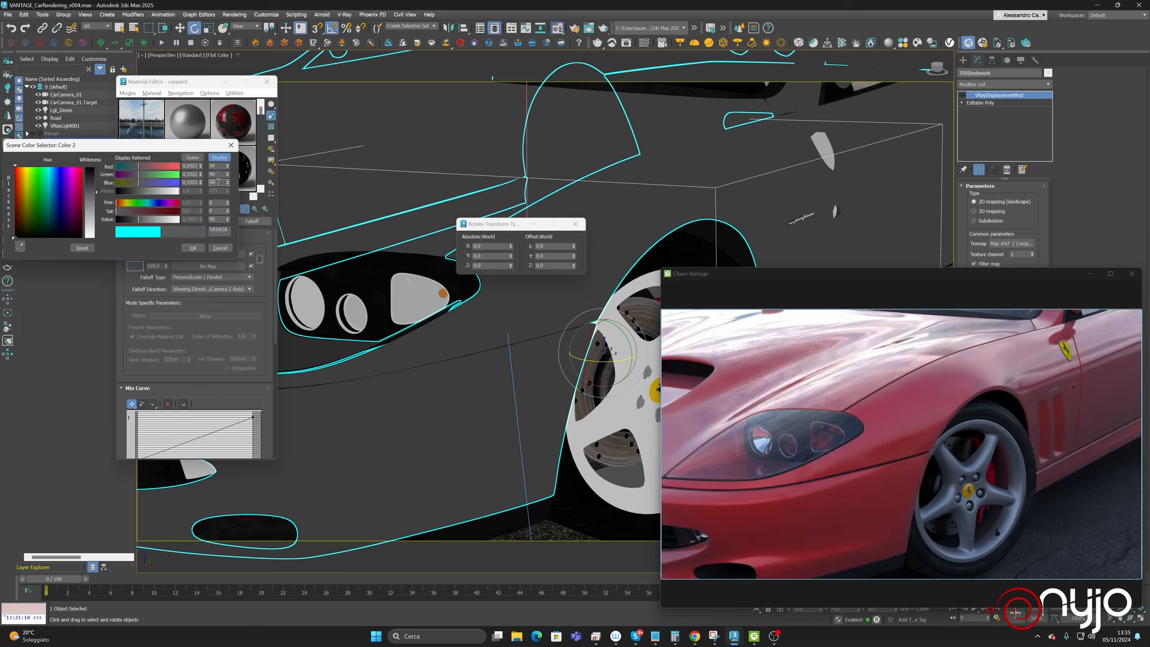
click(192, 248)
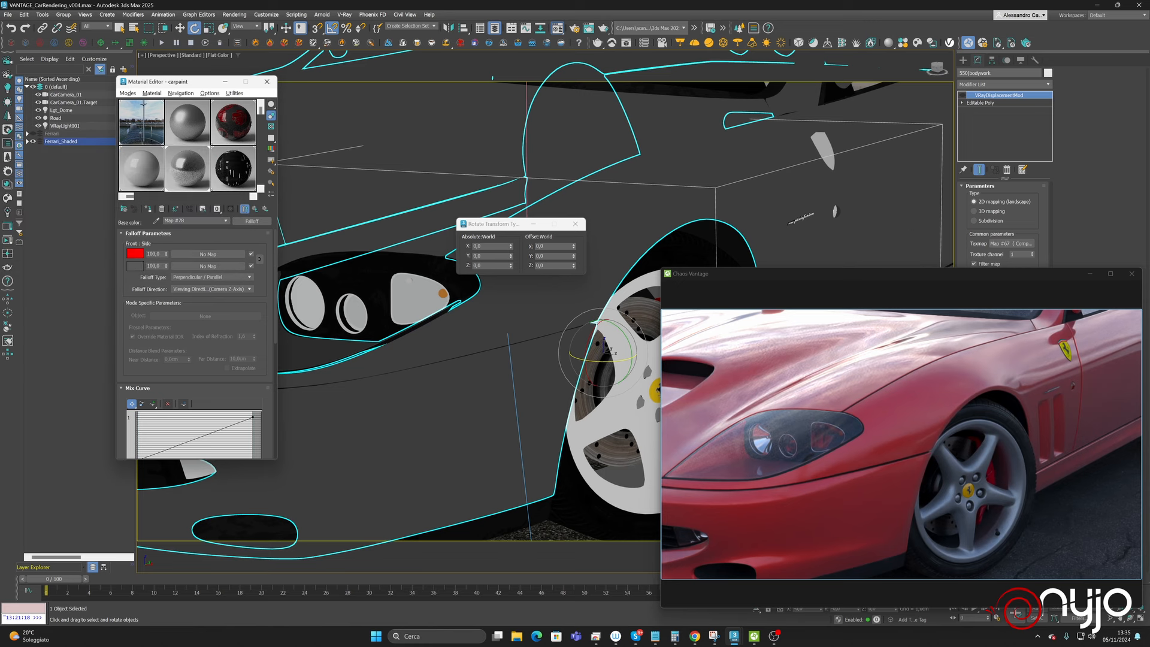
- Change the Falloff's front color to a dark neutral grey with red, green and blue at 65
click(136, 254)
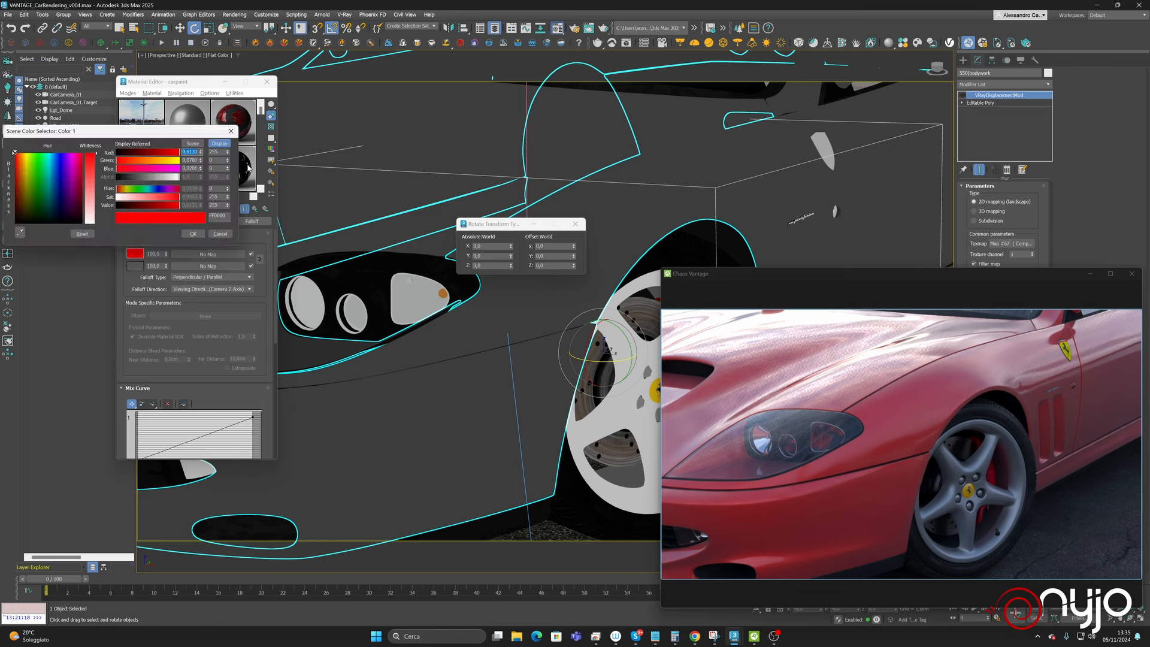
double_click(219, 151)
key(Tab)
text(65)
key(Tab)
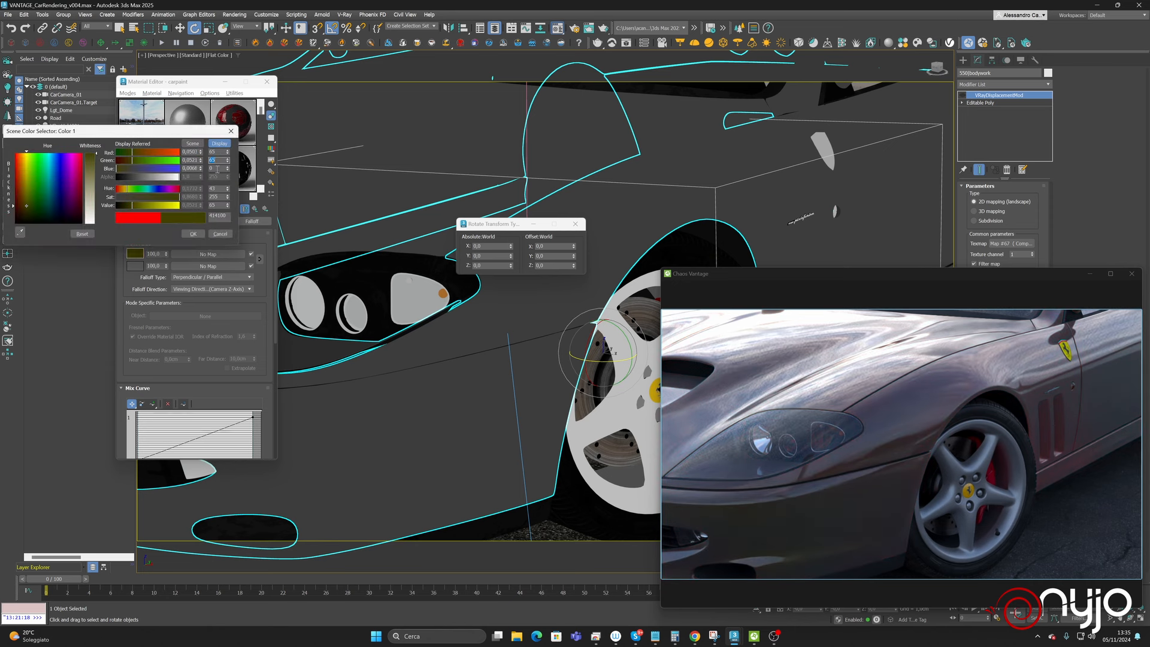
text(65)
key(Return)
click(193, 234)
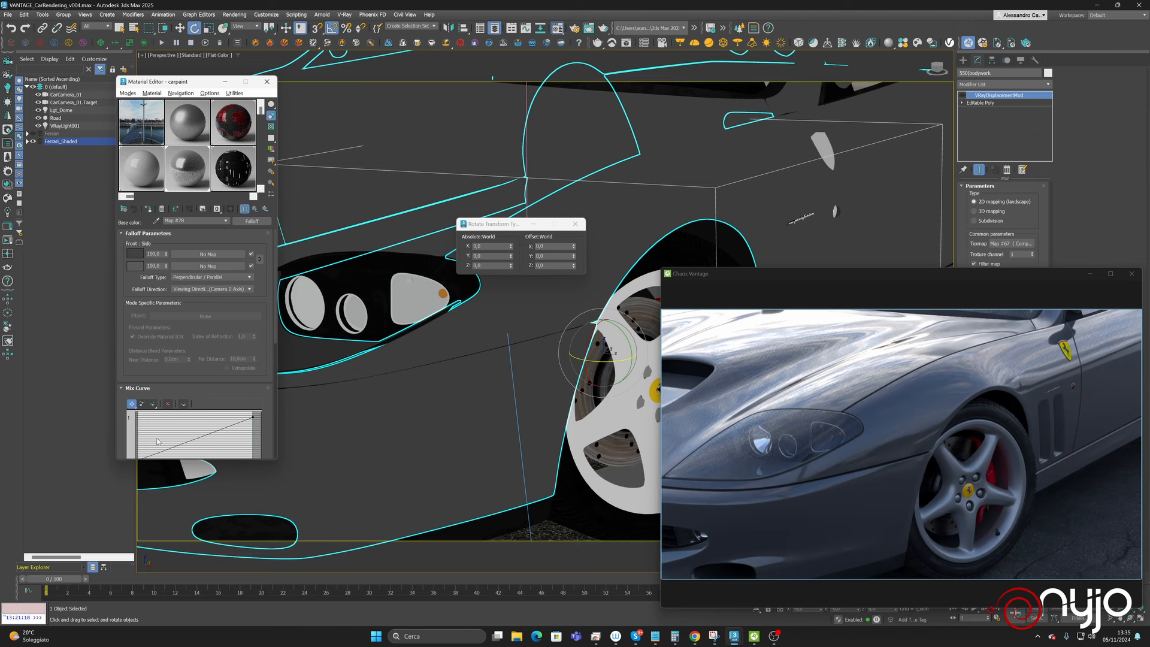
- Examine the carpaint around the body and a close-up of the rear lights in the Chaos Vantage preview
scroll(177, 370, down, 3)
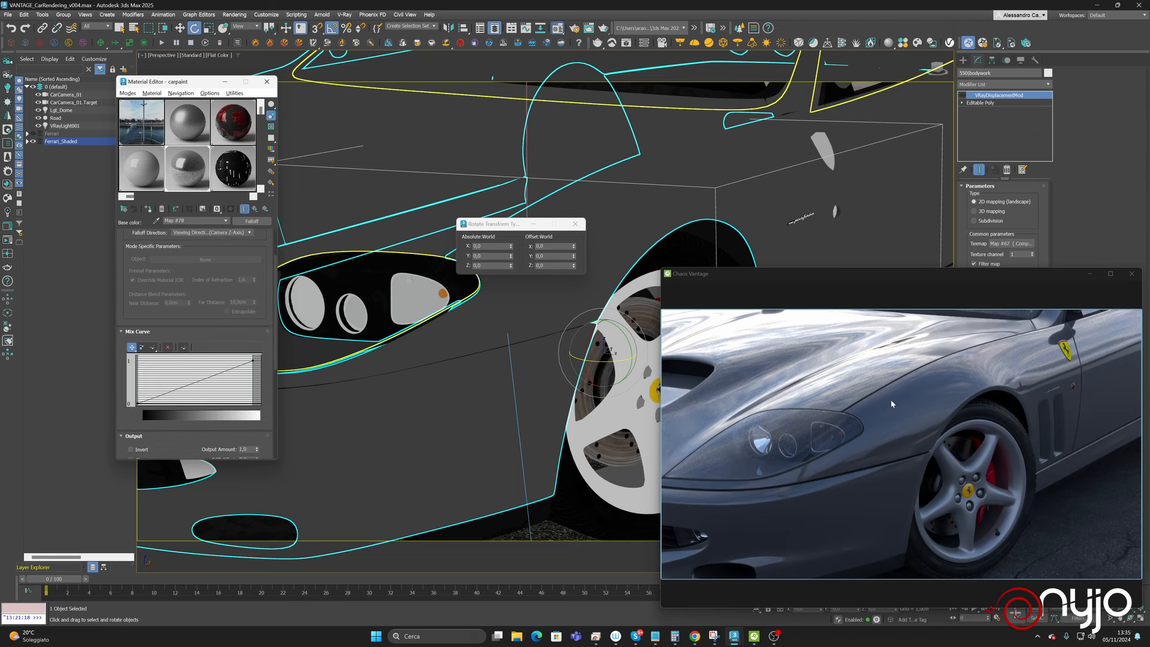
drag(856, 433, 889, 392)
middle_drag(889, 392, 902, 487)
mouse_move(904, 480)
mouse_down()
mouse_move(911, 497)
mouse_move(928, 439)
mouse_up()
right_drag(929, 439, 929, 439)
middle_drag(907, 414, 911, 466)
scroll(890, 417, up, 3)
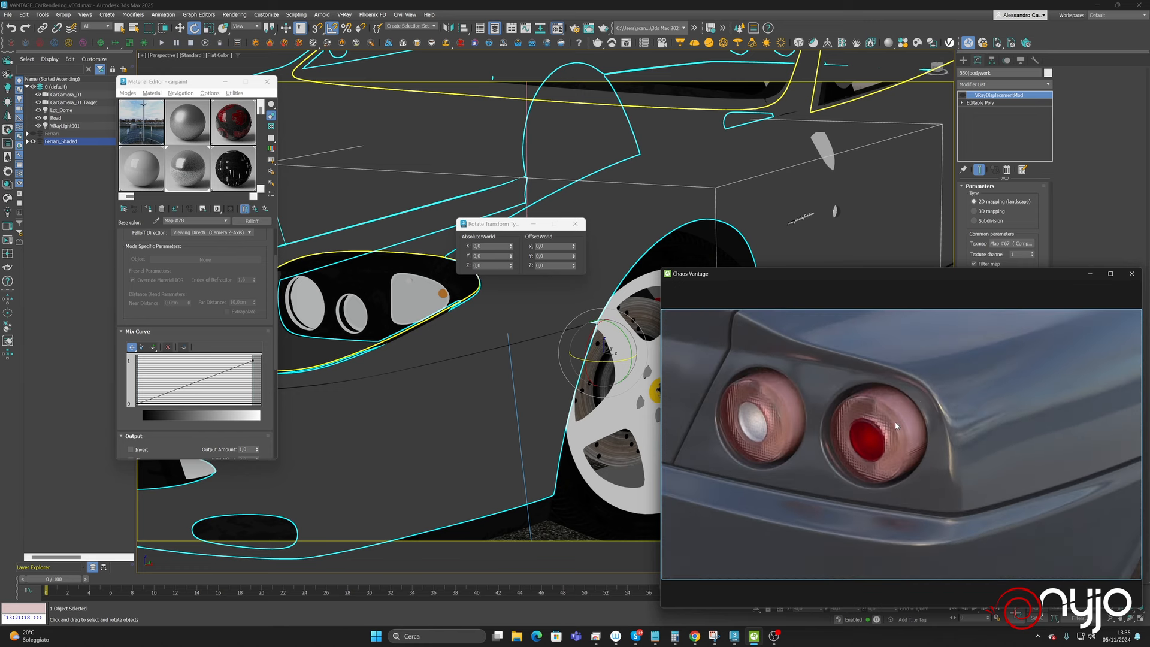
key(Escape)
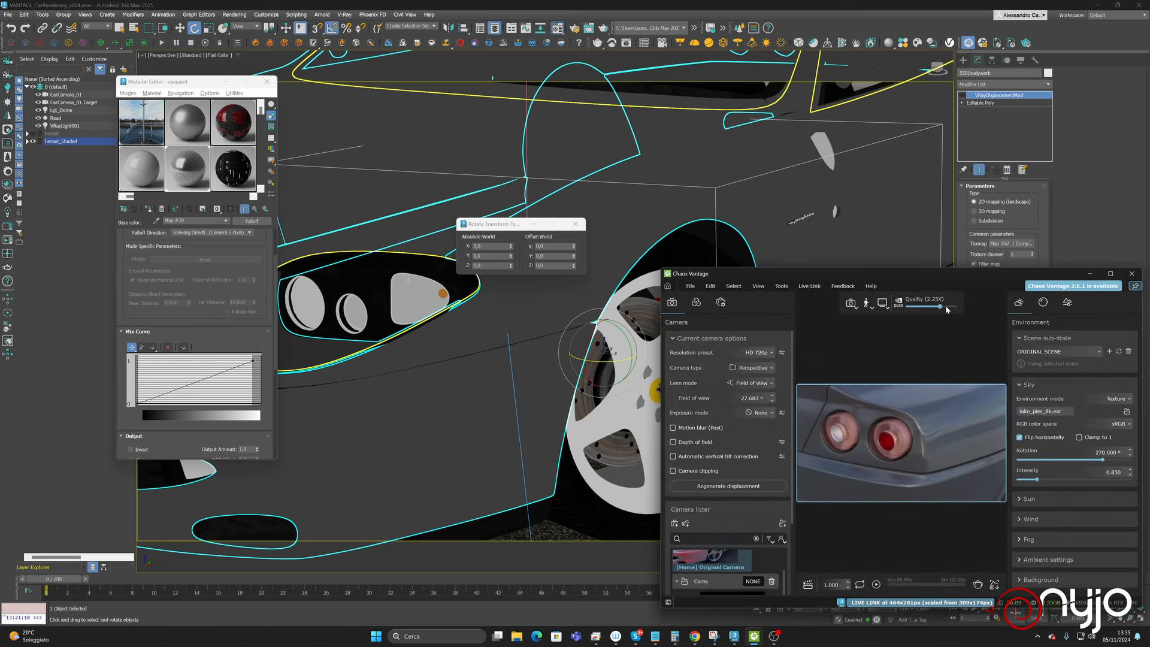
key(Escape)
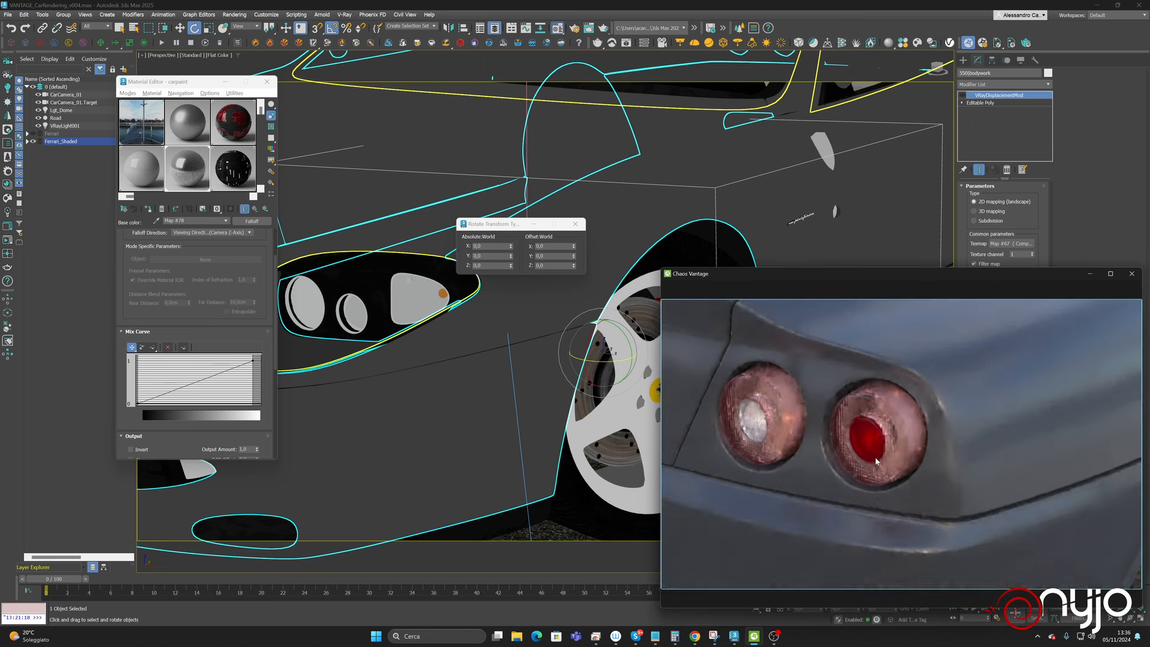
- Back in 3ds Max, sample the rear light's exterior glass material from the model into an unused material slot
click(371, 336)
alt+middle_drag(393, 341, 494, 335)
scroll(336, 278, up, 2)
scroll(440, 326, up, 4)
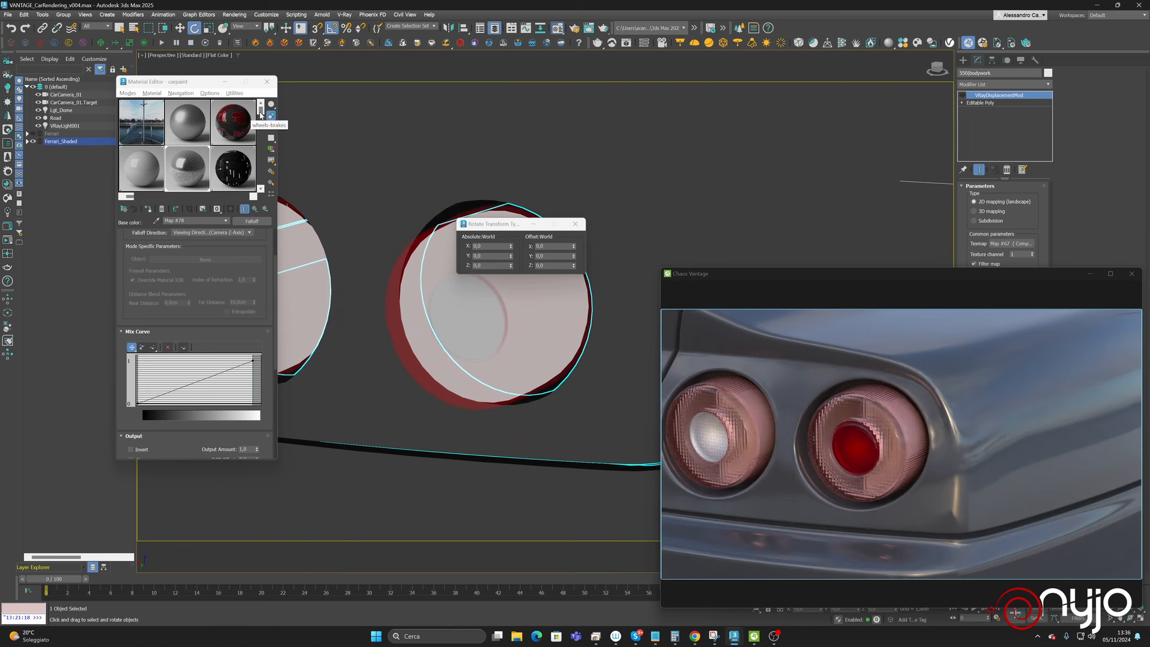
drag(262, 111, 261, 188)
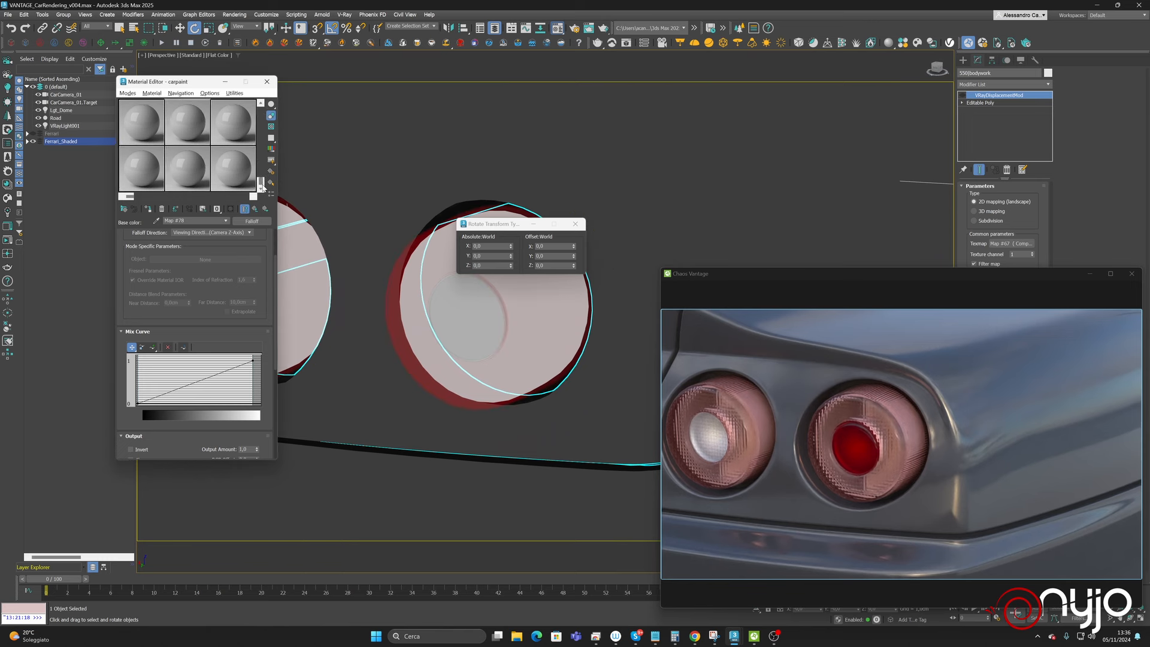
click(158, 137)
key(q)
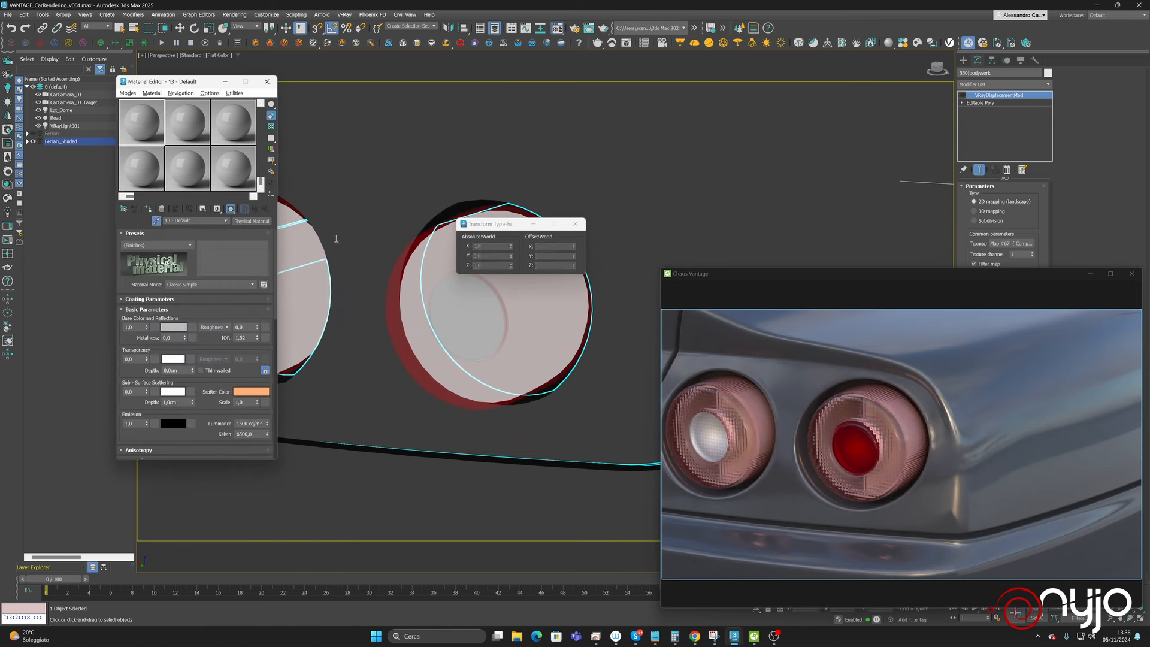
click(398, 287)
key(e)
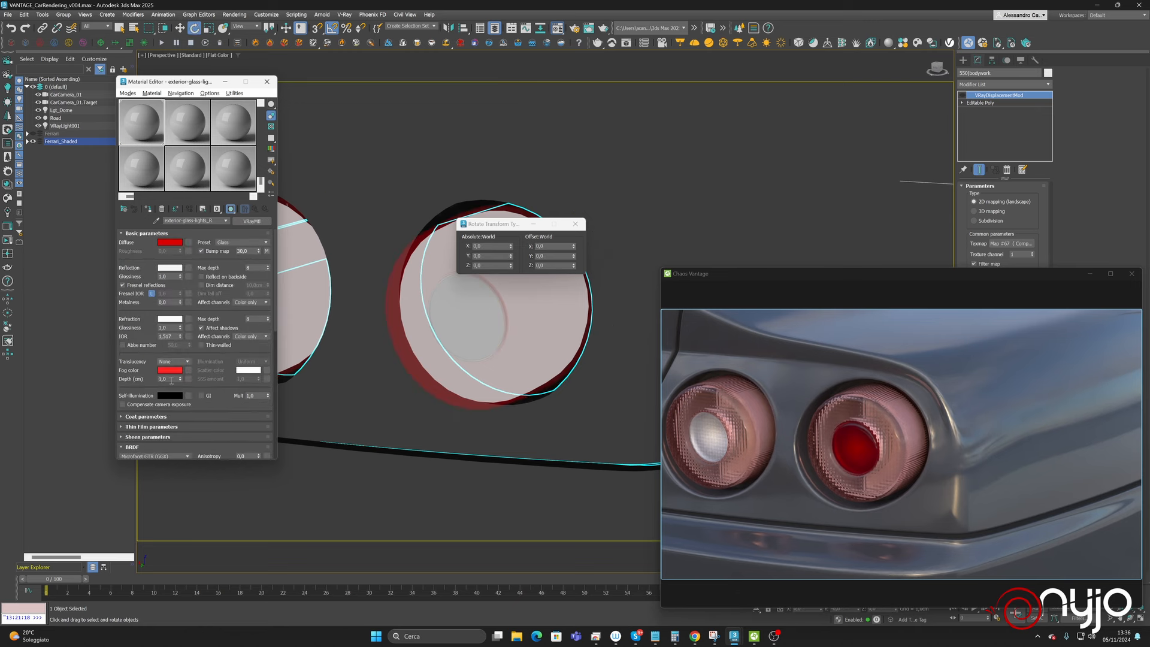
- Set the fog depth of the red taillight glass material to 0,1 cm and save the scene
double_click(171, 380)
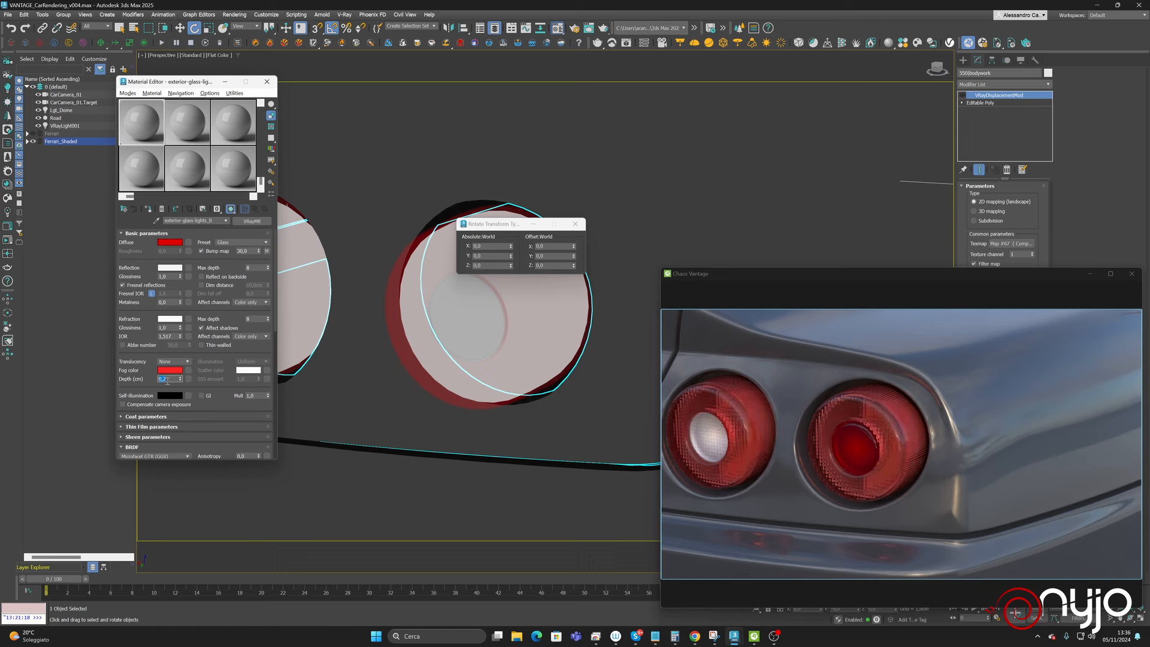
text(0,1)
key(Return)
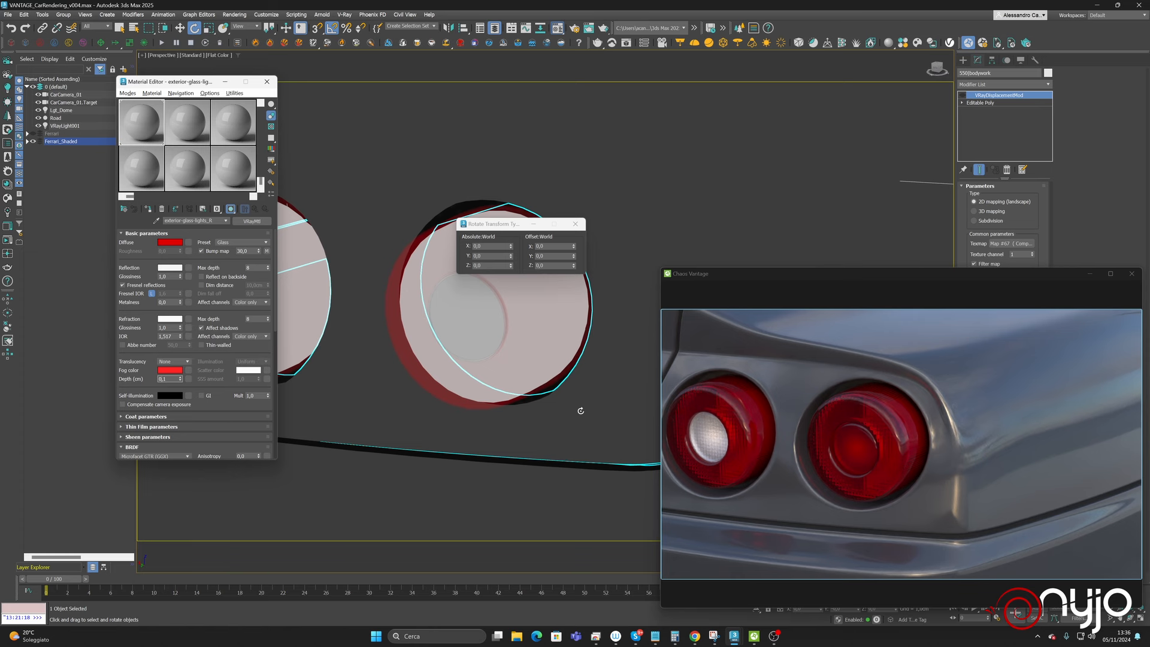
click(8, 15)
click(17, 90)
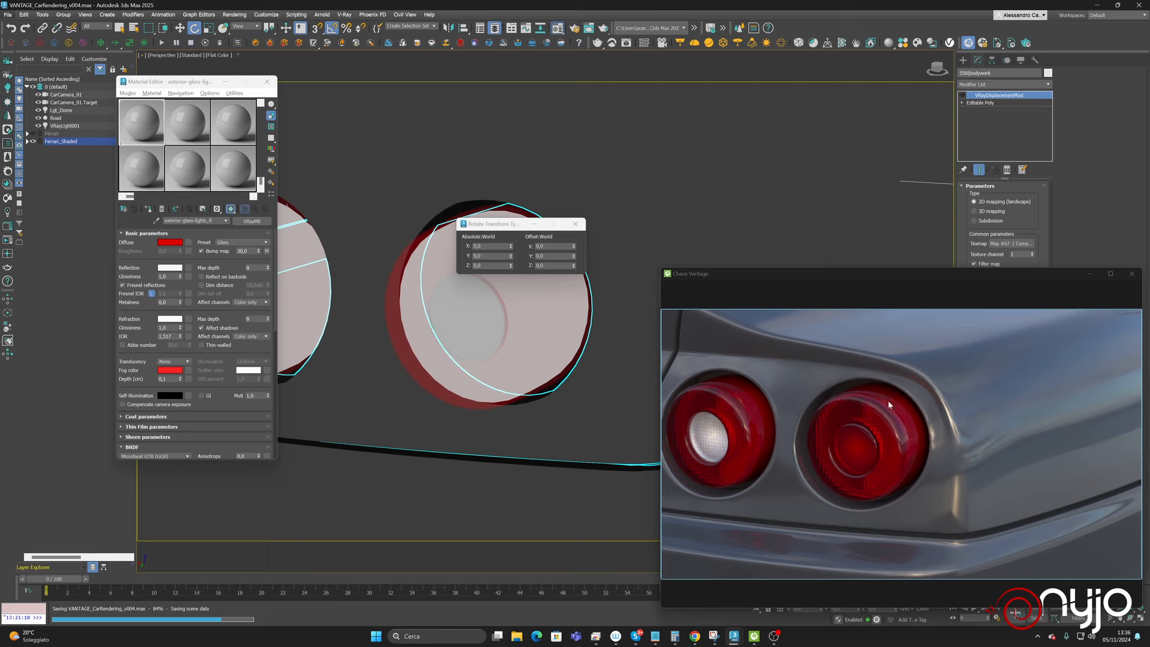
- Switch to Chaos Vantage and set the DLSS quality to DLAA (1X) for the taillight close-up
scroll(876, 398, down, 3)
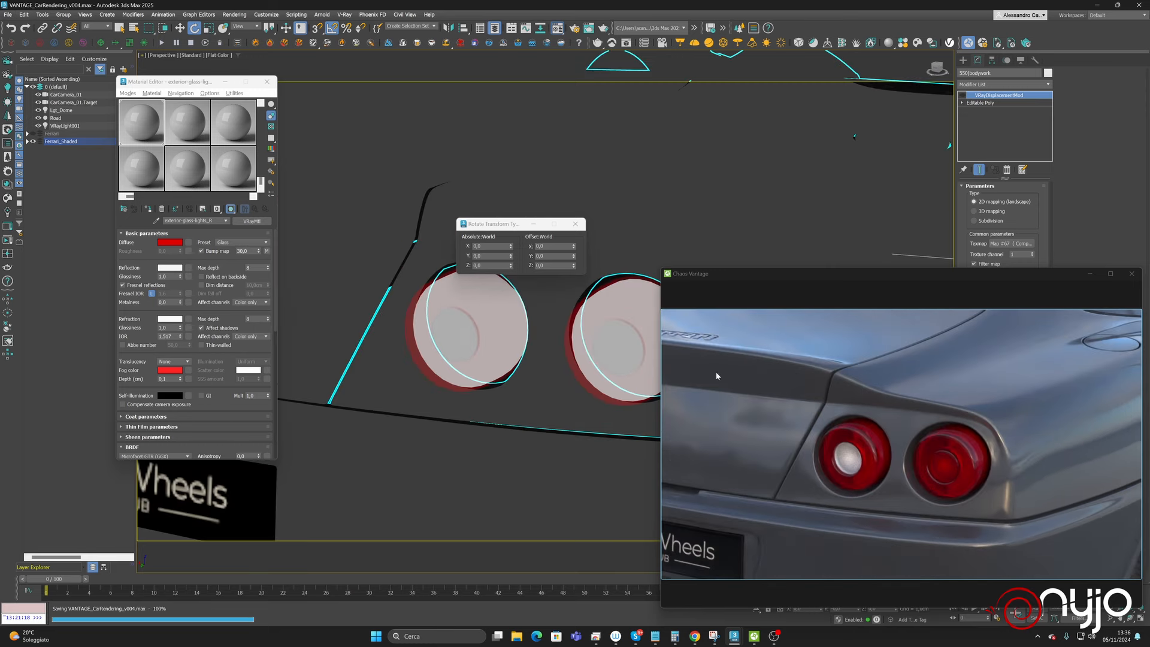
alt+middle_drag(478, 359, 469, 265)
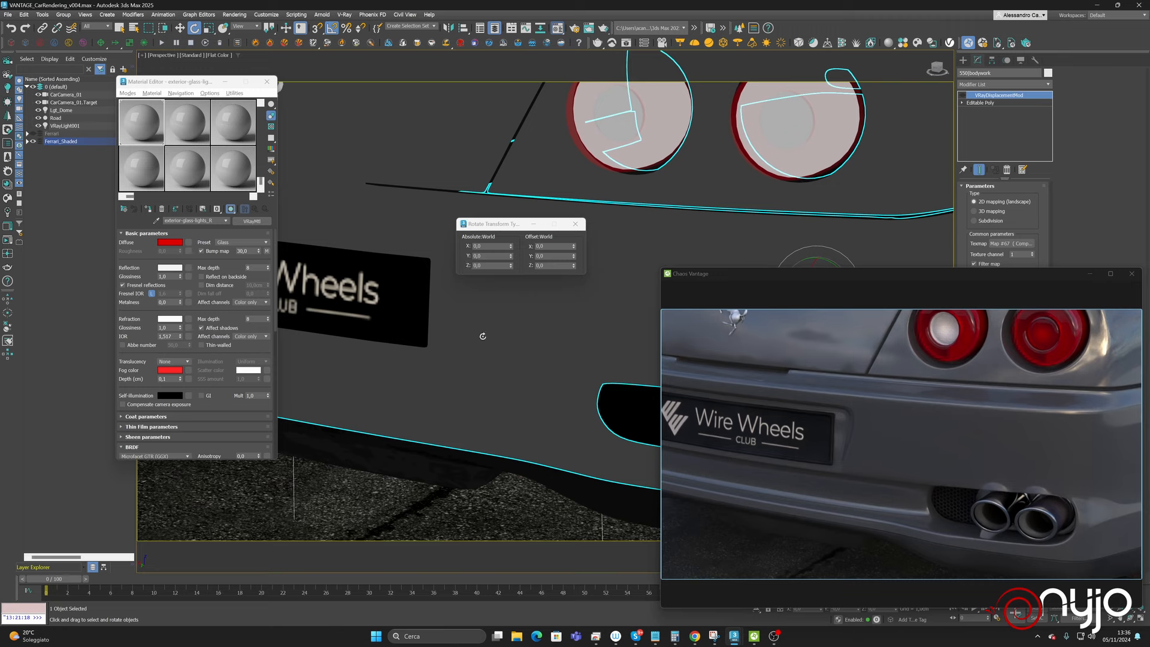
alt+middle_drag(440, 347, 349, 410)
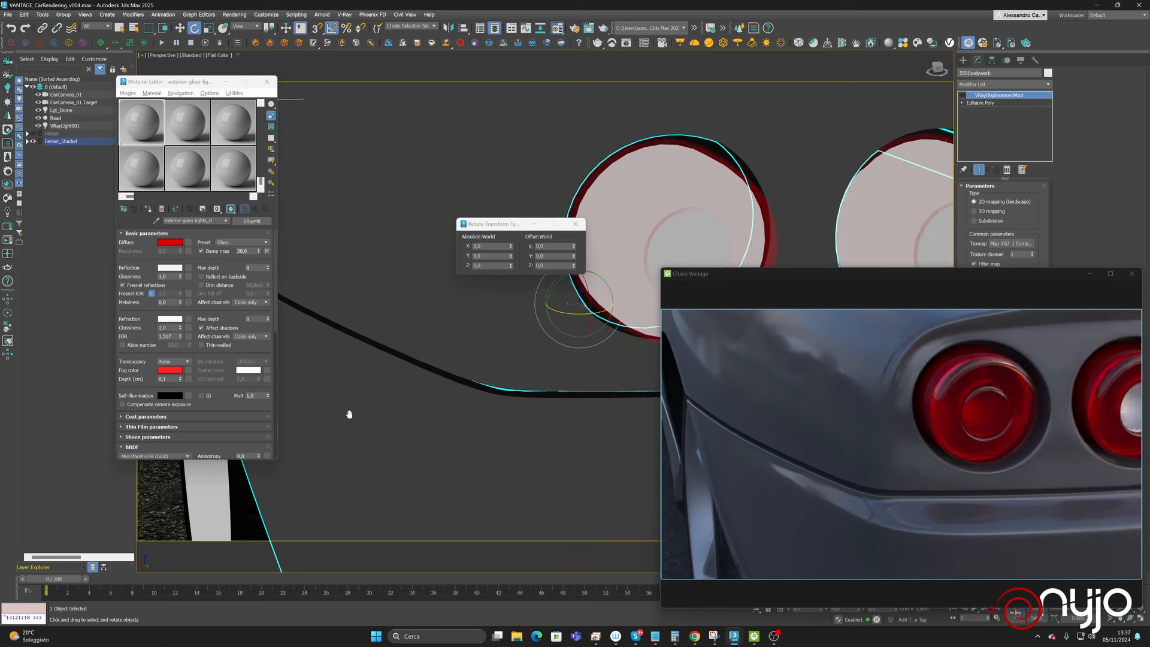
scroll(403, 418, up, 4)
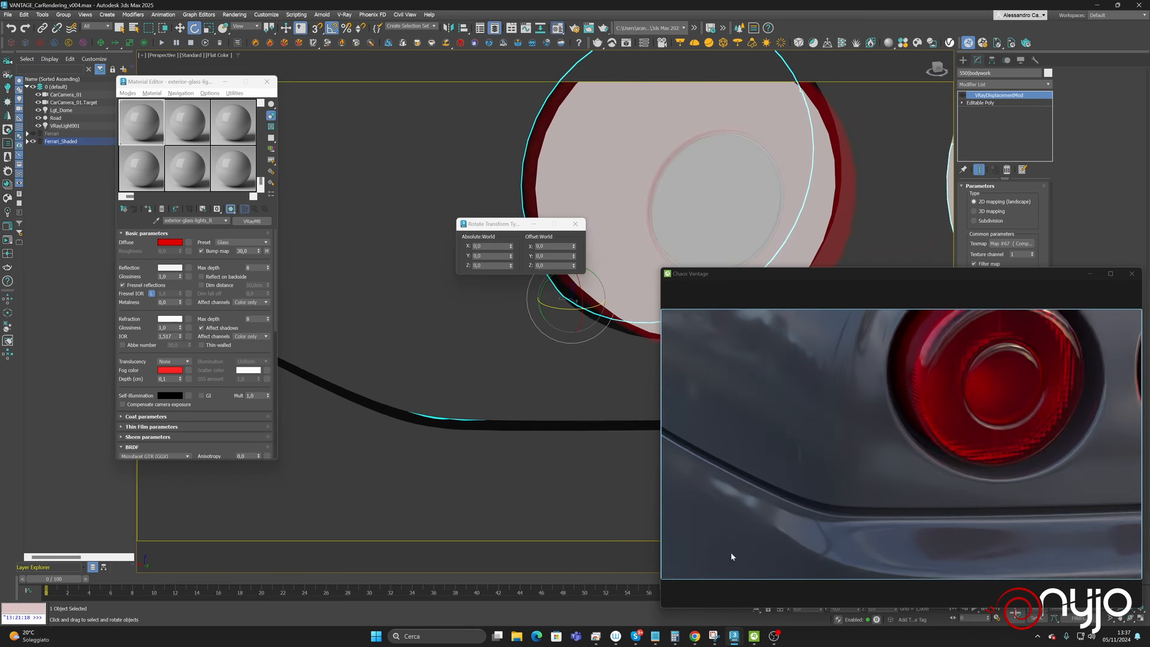
click(783, 275)
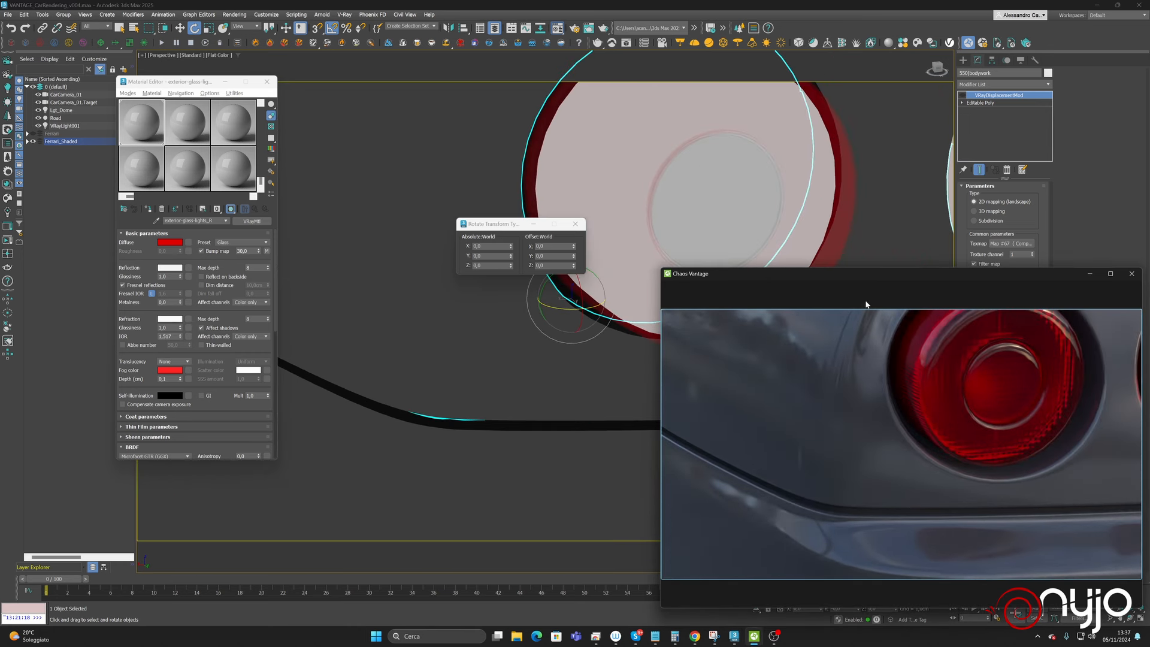
key(Tab)
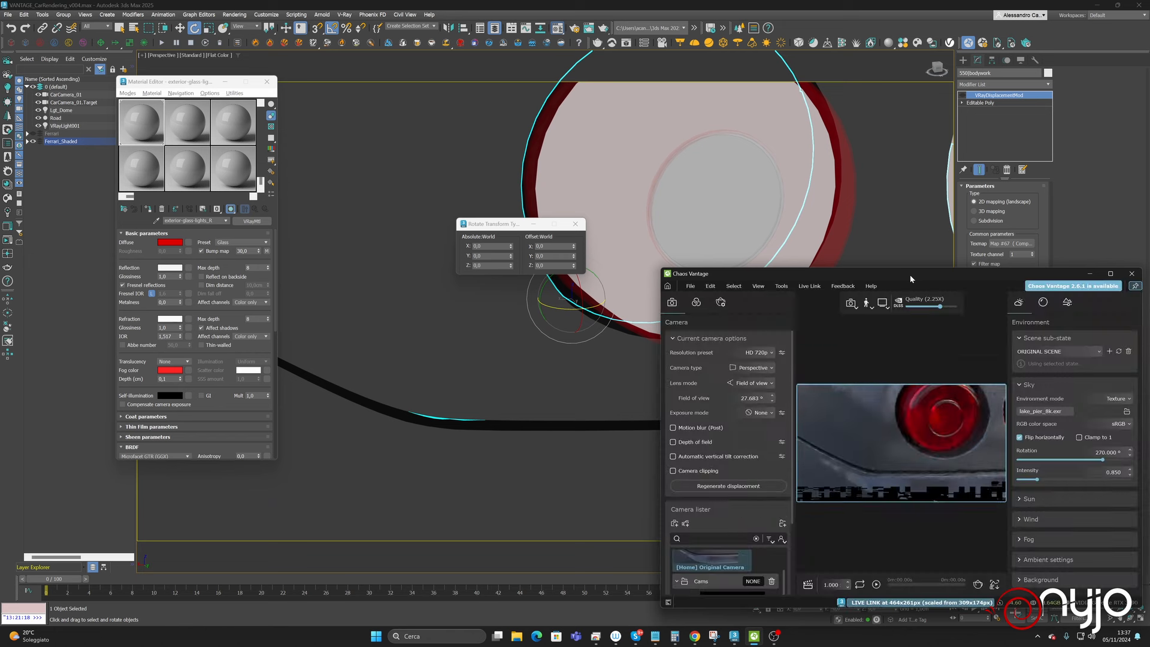
click(951, 306)
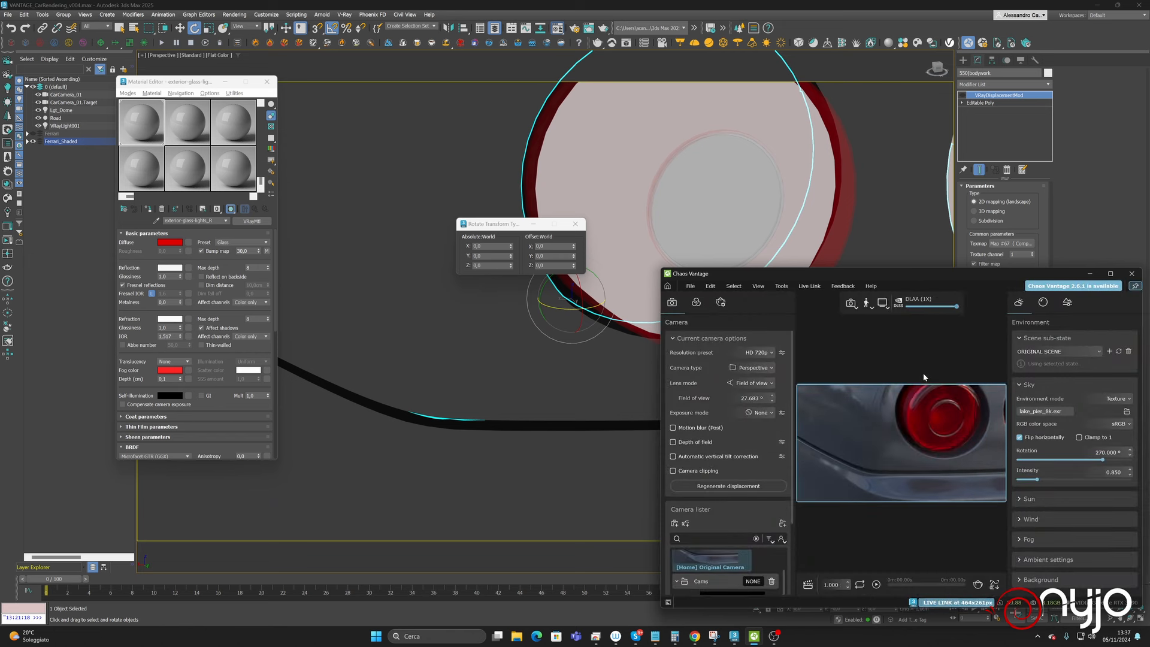
key(Tab)
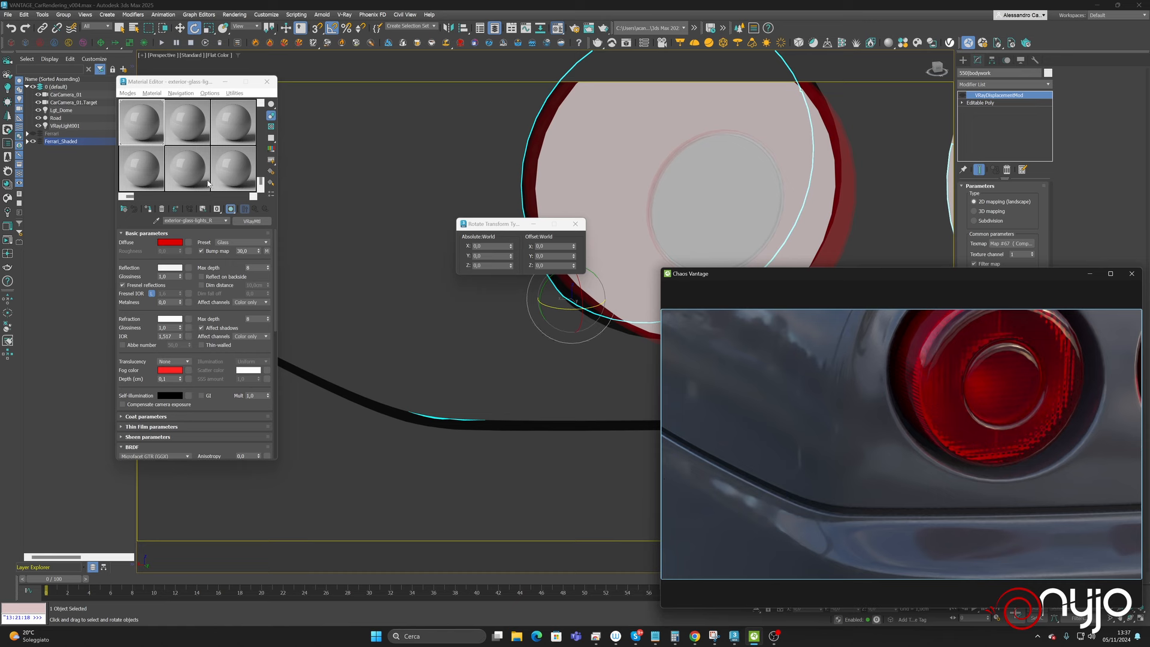
- Pick the carpaint material from the car body into the second sample slot
click(192, 131)
click(157, 220)
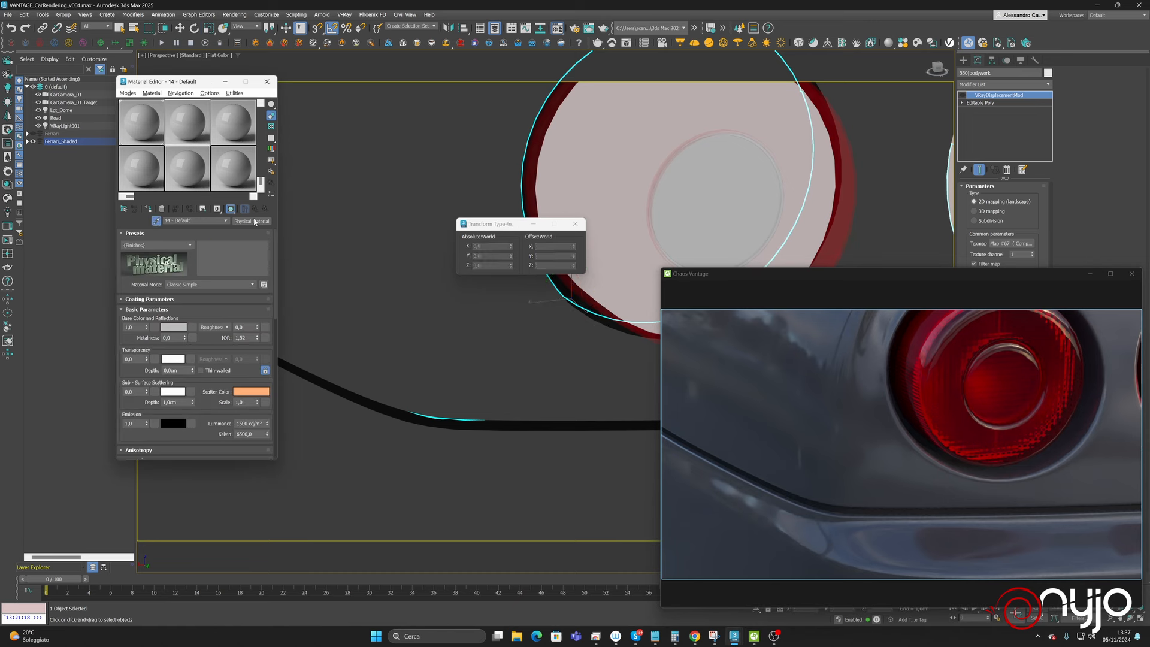
click(321, 218)
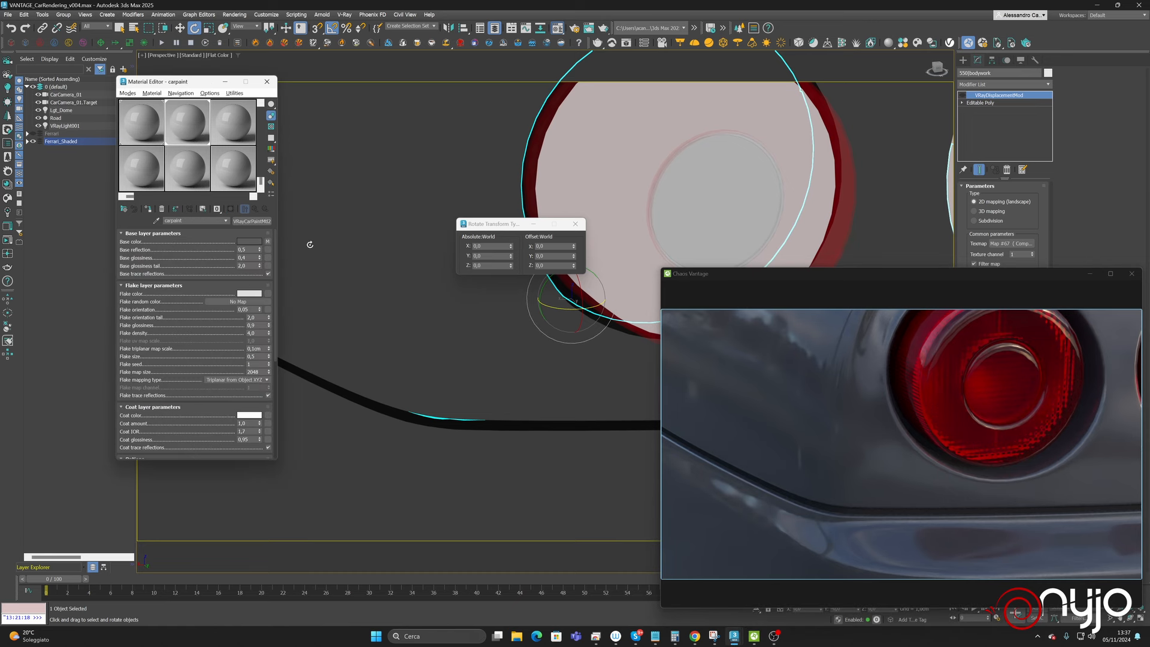
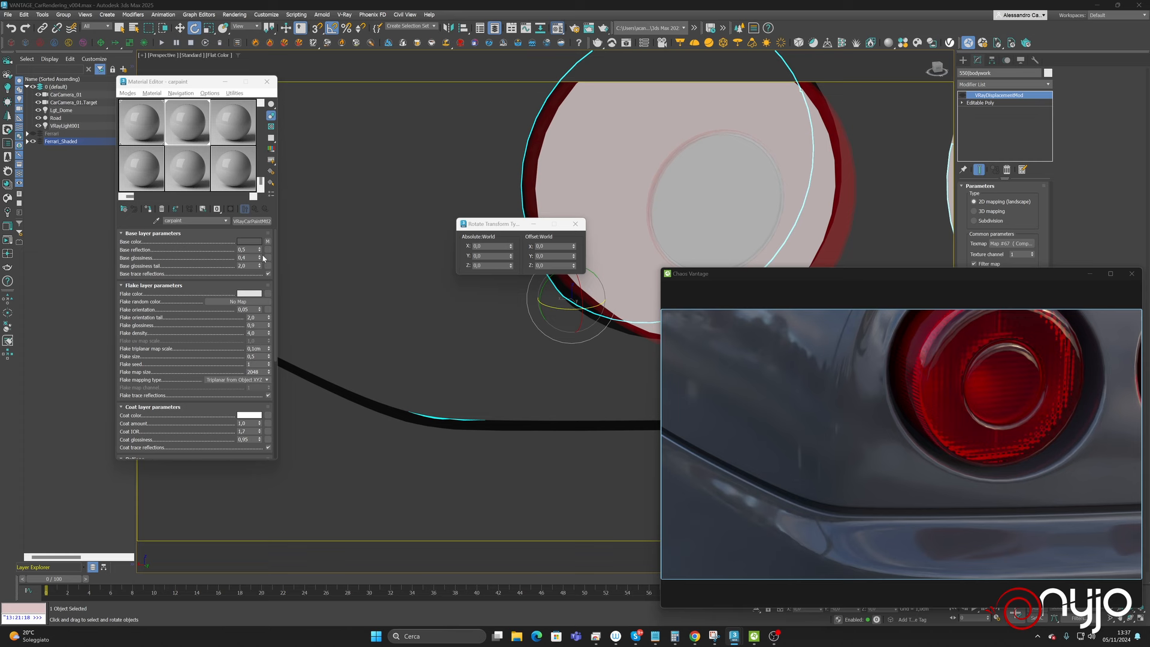
- Replace the carpaint material with a VRayBlendMtl, keeping the old material as a sub-material
click(244, 221)
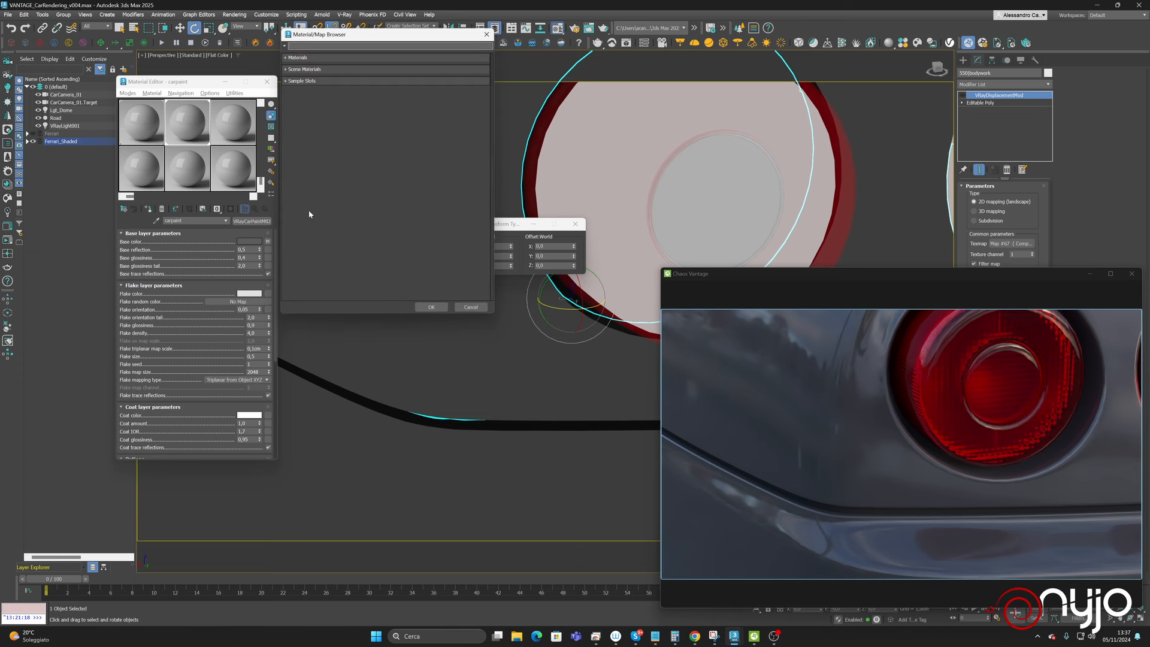
click(339, 58)
click(331, 67)
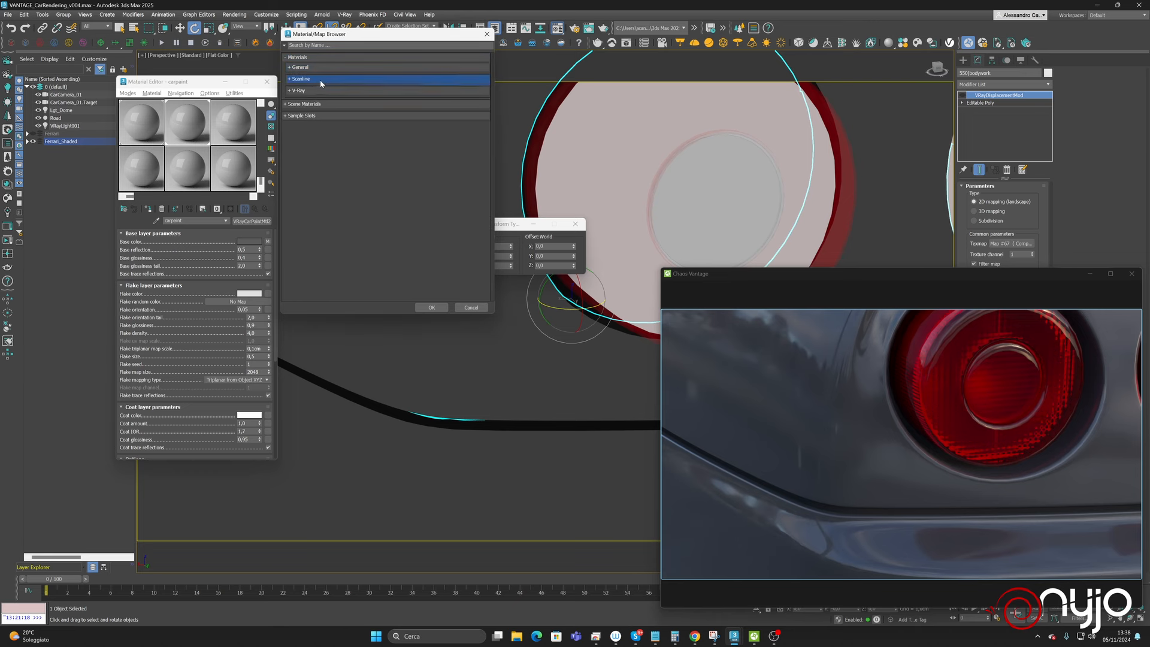
click(320, 80)
click(316, 81)
click(312, 91)
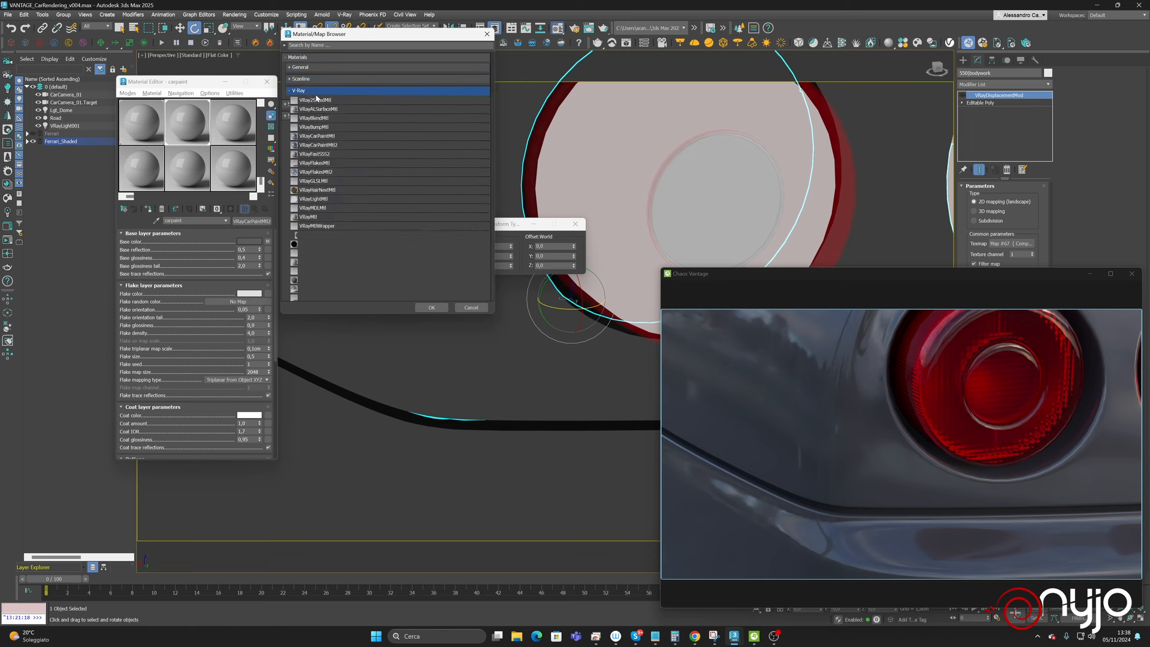
click(319, 119)
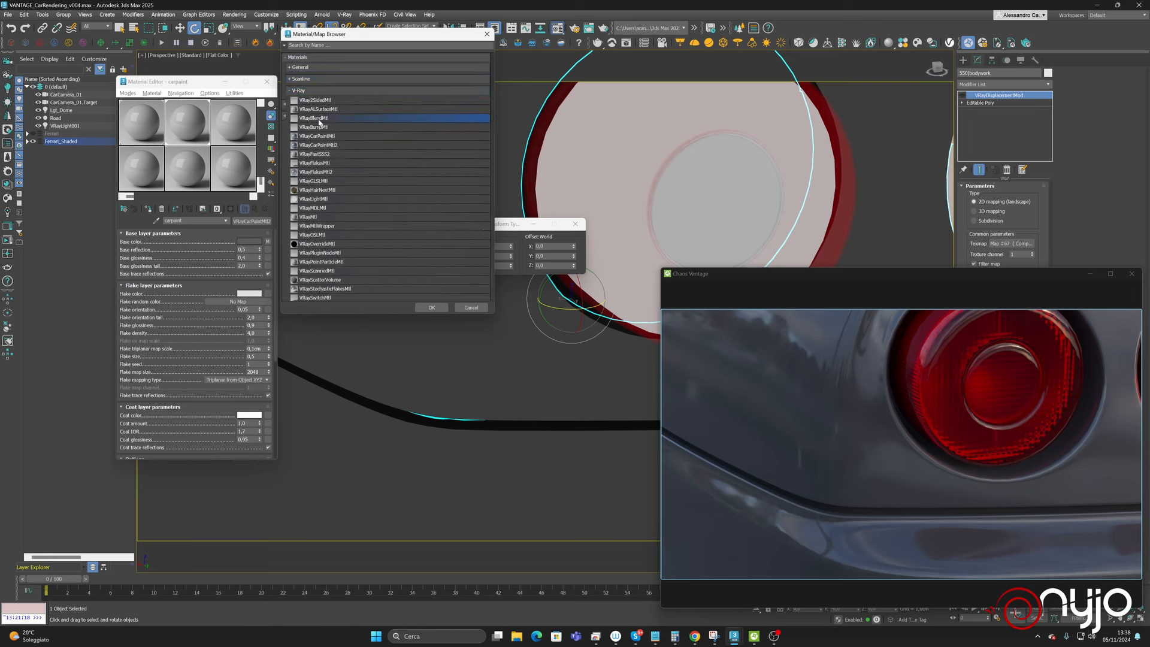
click(432, 307)
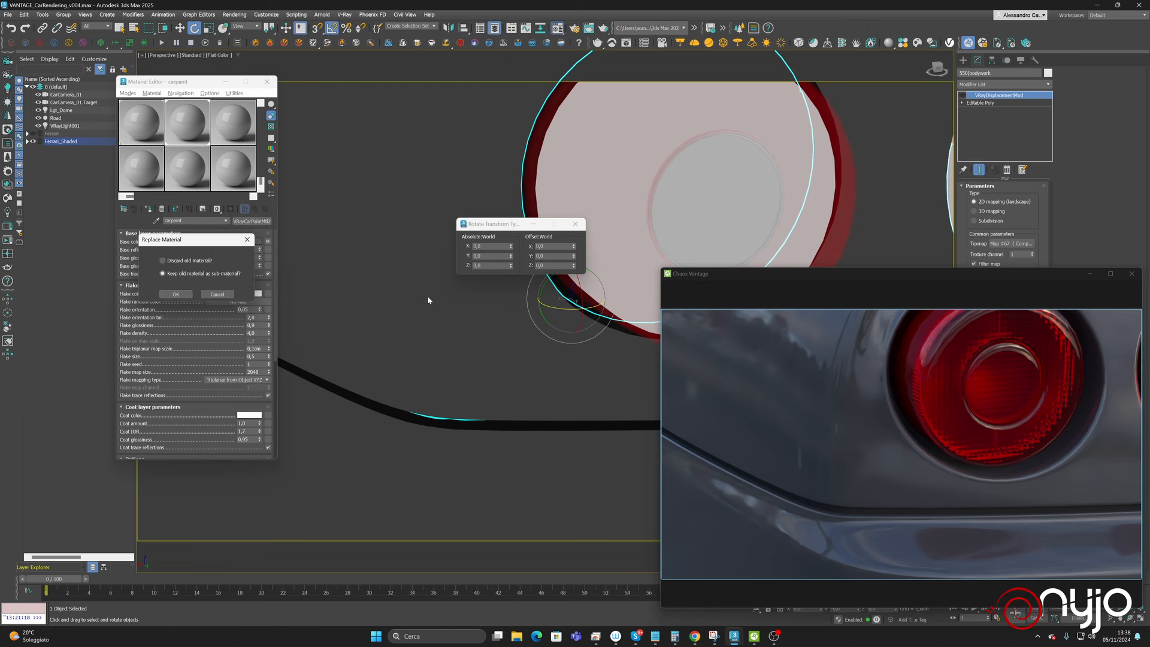
click(178, 295)
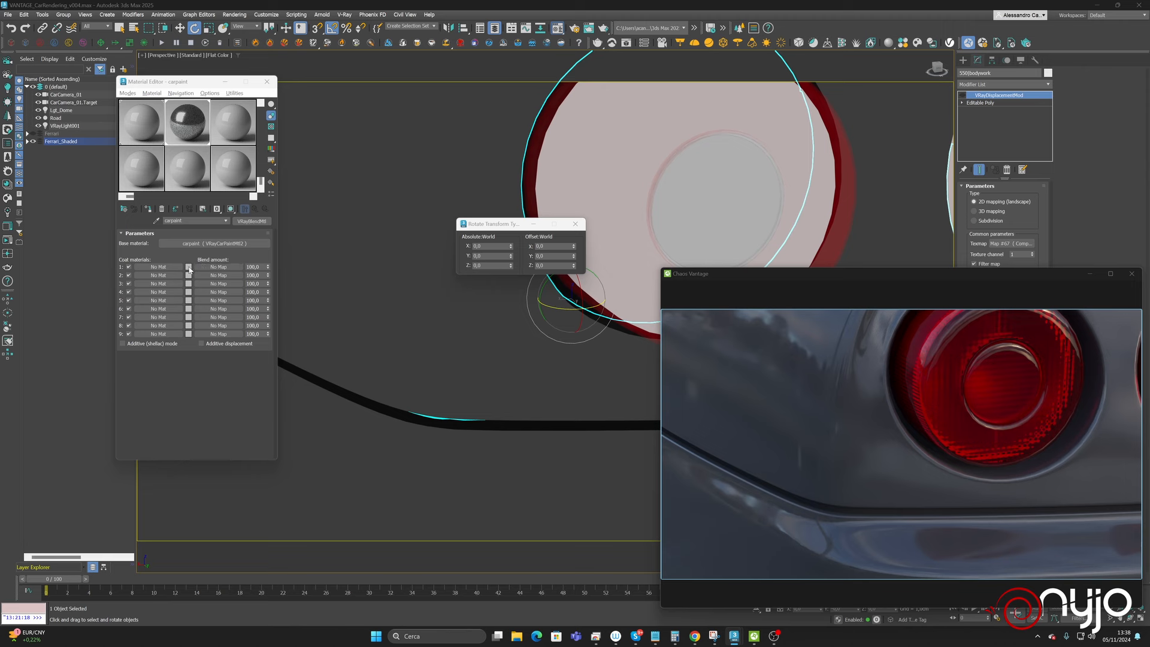
- Set the first coat's blend colour to white and add a VRayMtl named "Fake flakes" as that coat
click(189, 269)
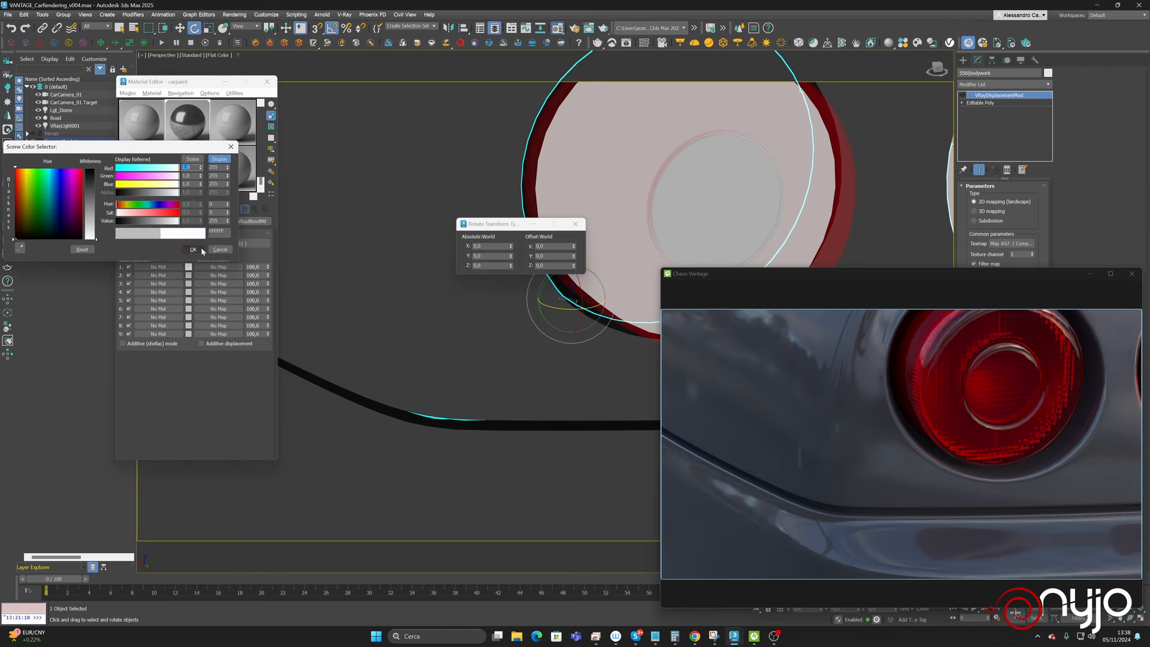
click(194, 249)
click(173, 268)
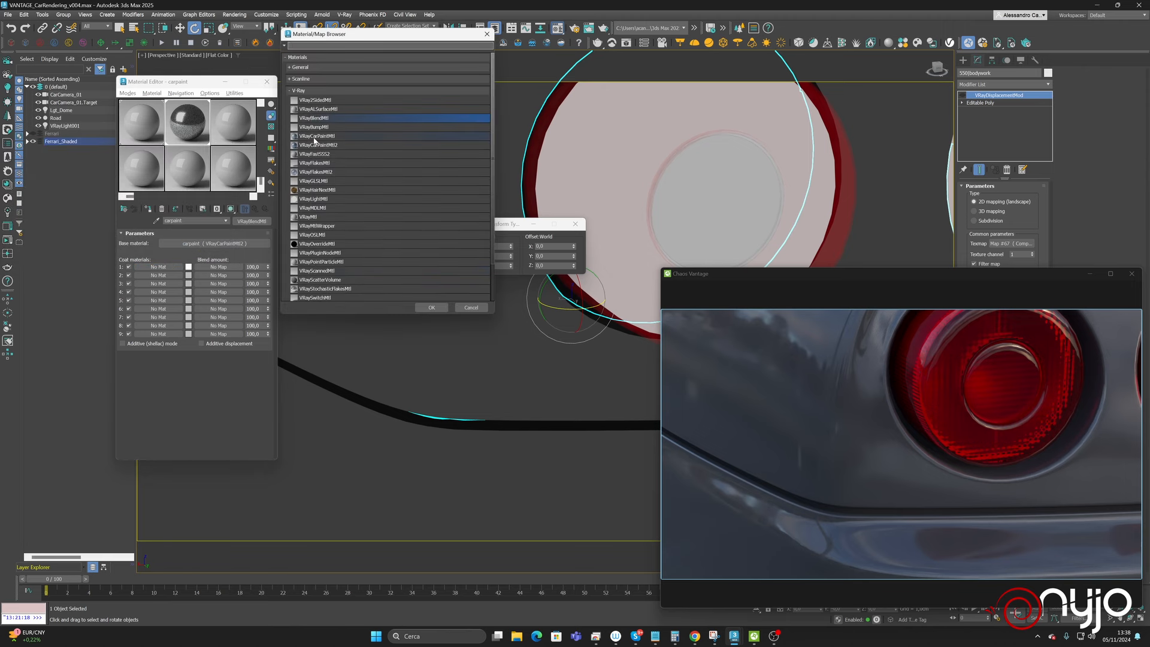
double_click(316, 218)
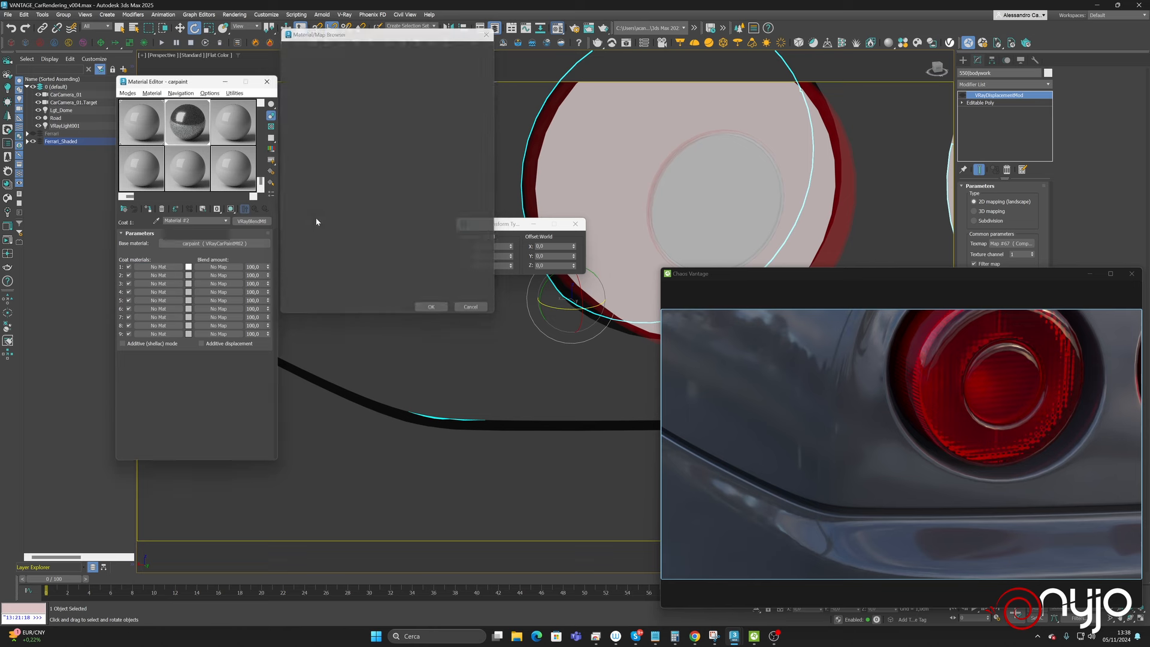
click(202, 222)
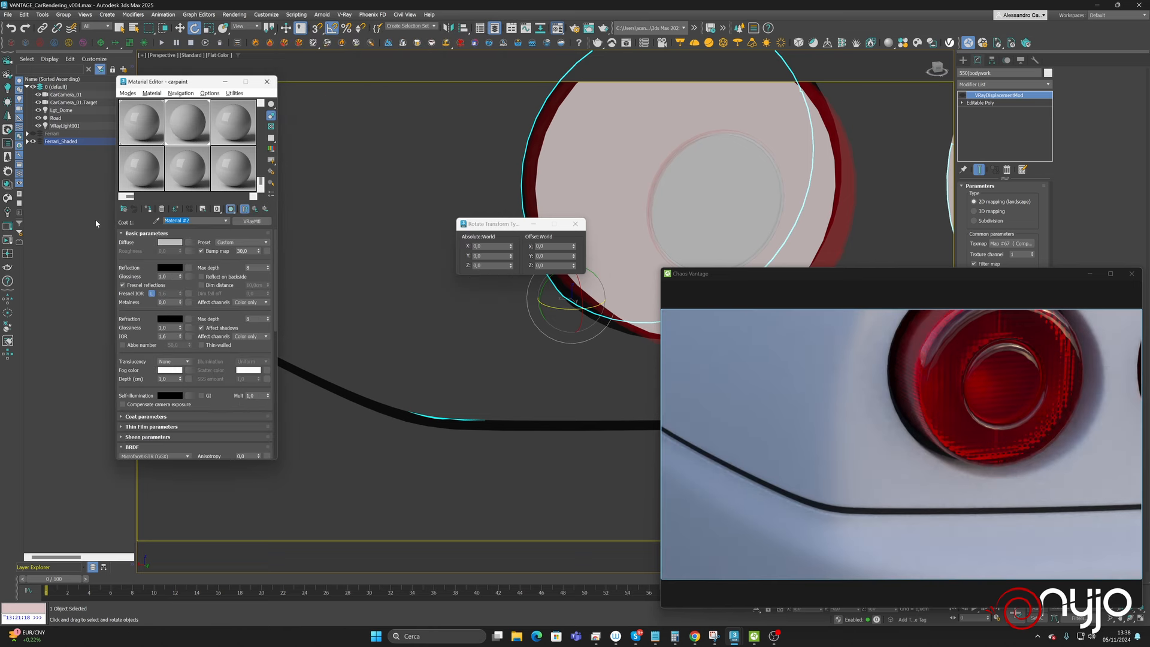
text(Fake flakes)
- Set the Fake flakes diffuse colour to black and turn off its Fresnel reflections
click(170, 242)
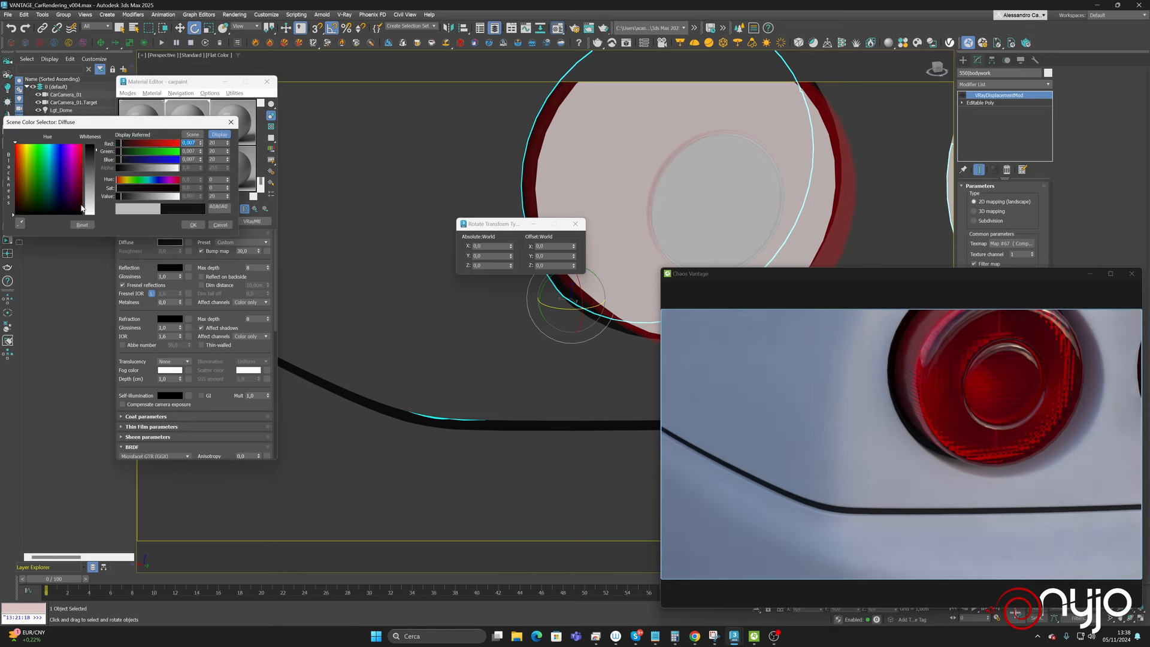
drag(157, 200, 116, 200)
click(193, 225)
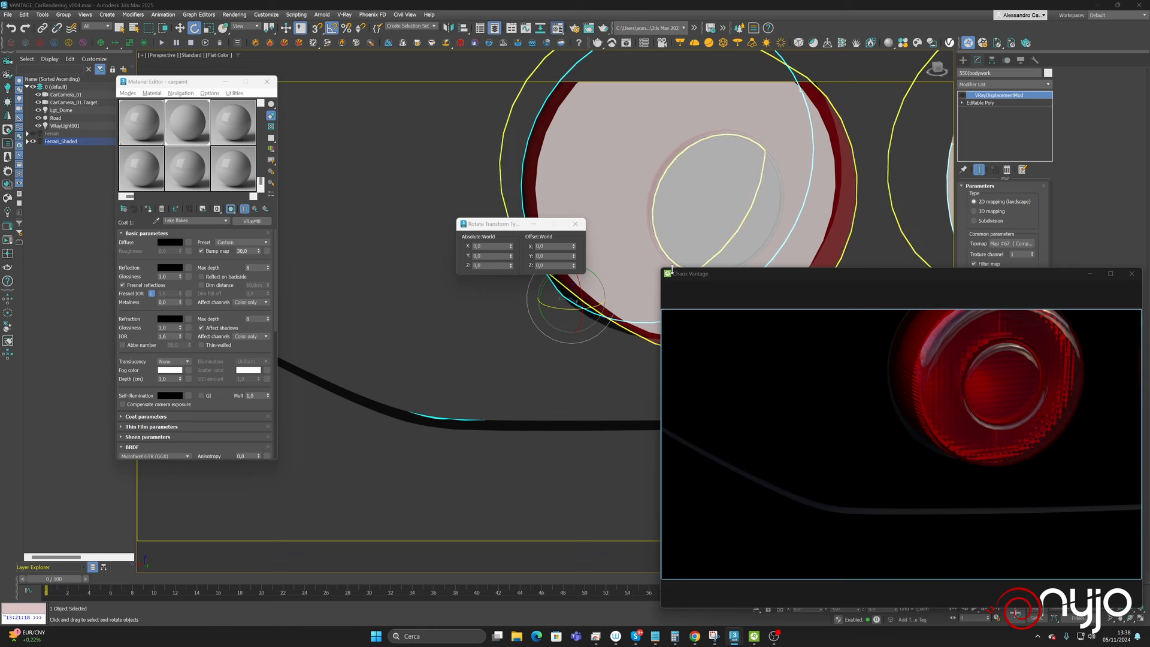
click(191, 270)
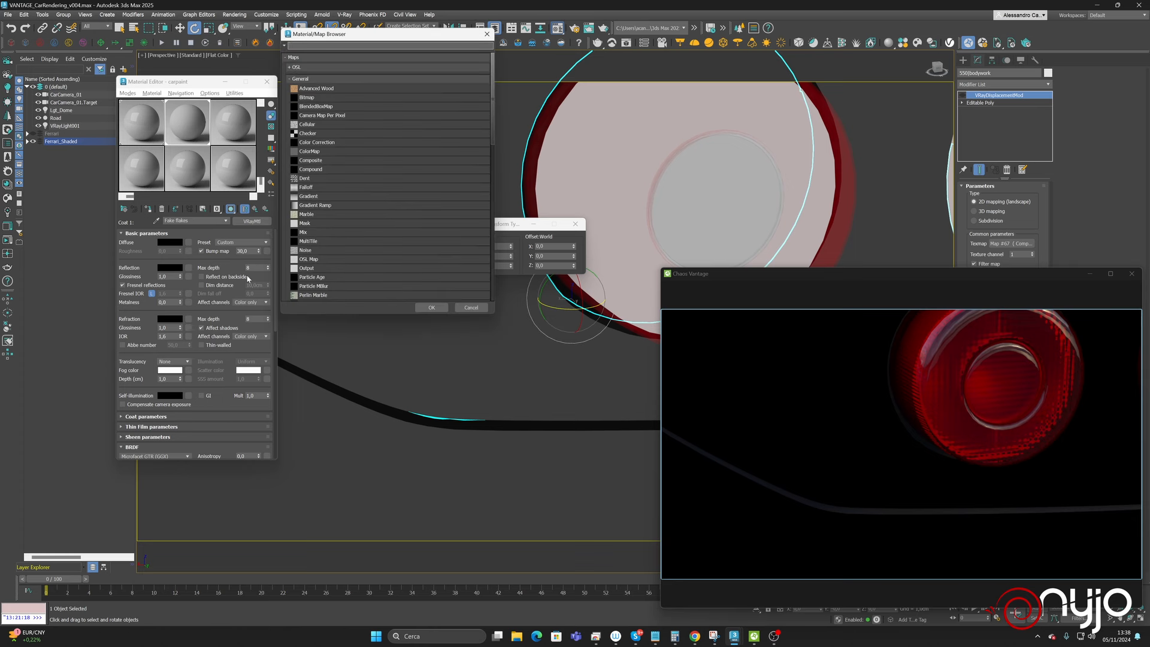
click(472, 307)
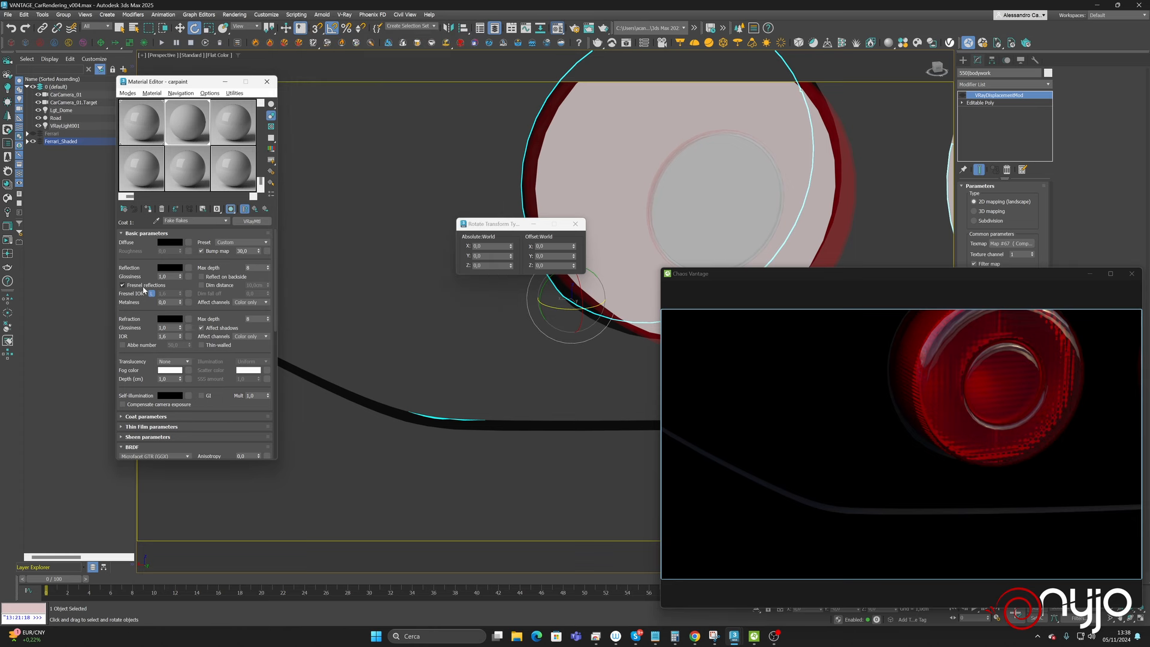
click(144, 286)
- Assign a Cellular map to the Fake flakes reflection and set its cell size to 0,1
click(189, 268)
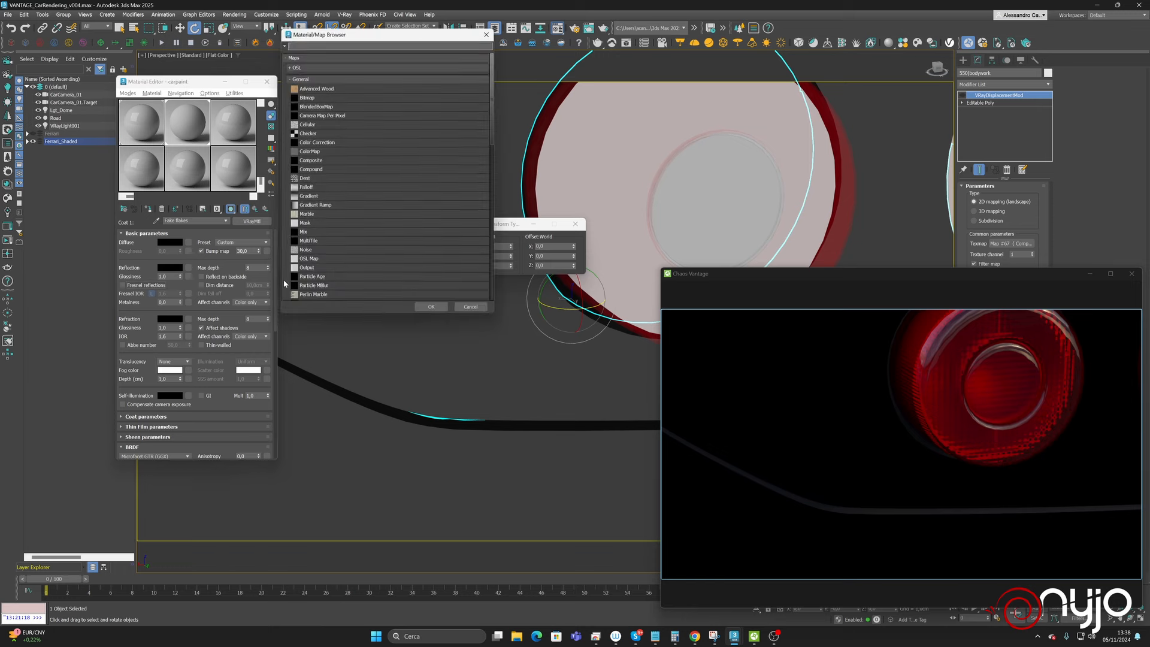
double_click(309, 123)
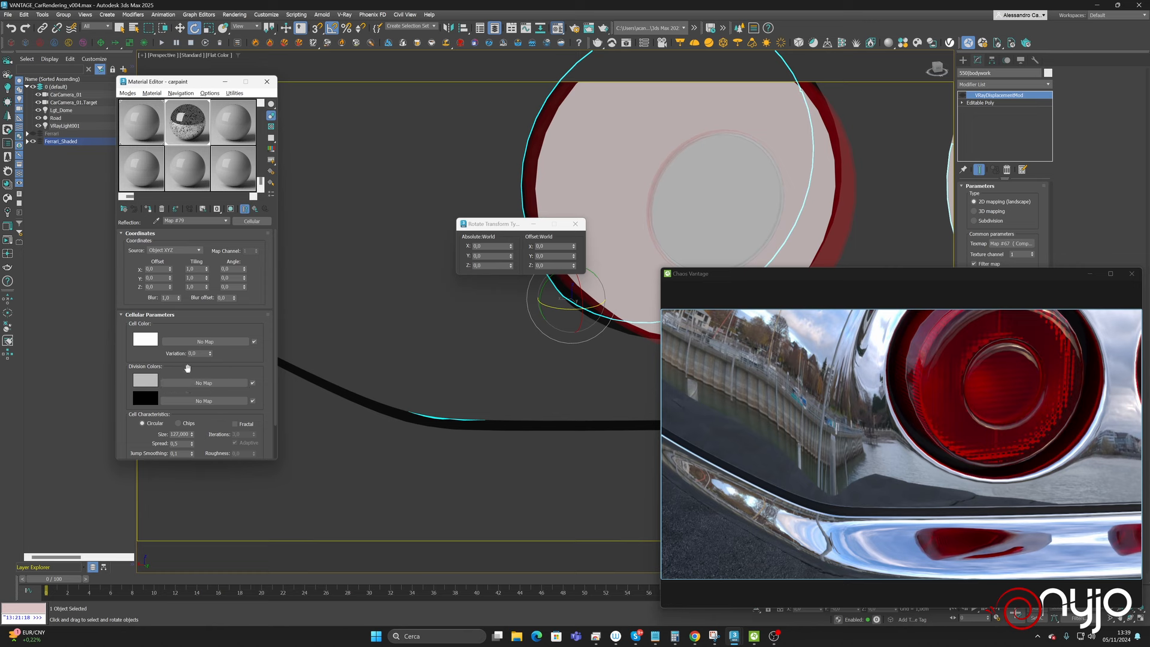
scroll(232, 281, down, 2)
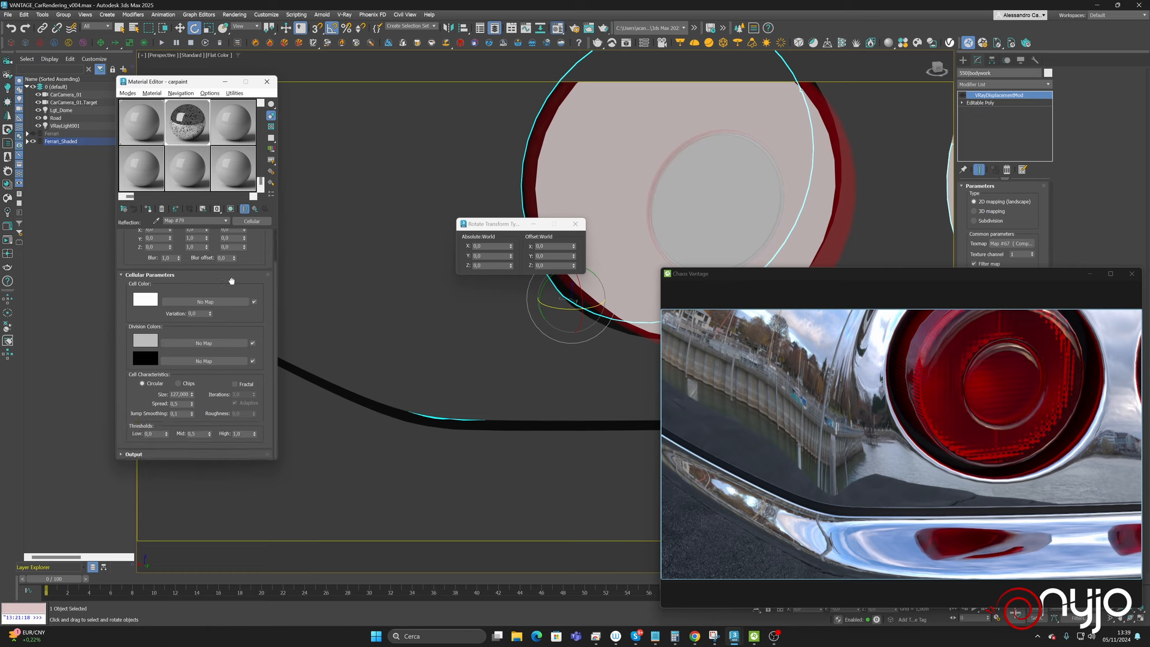
double_click(181, 395)
text(1)
key(Return)
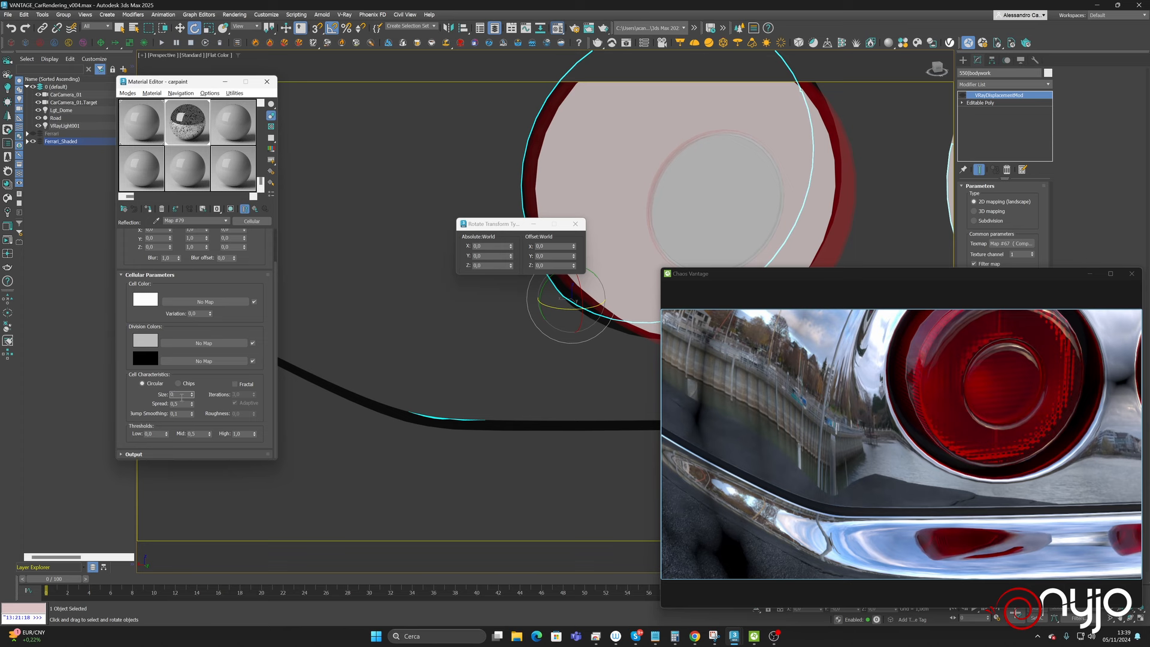
key(Return)
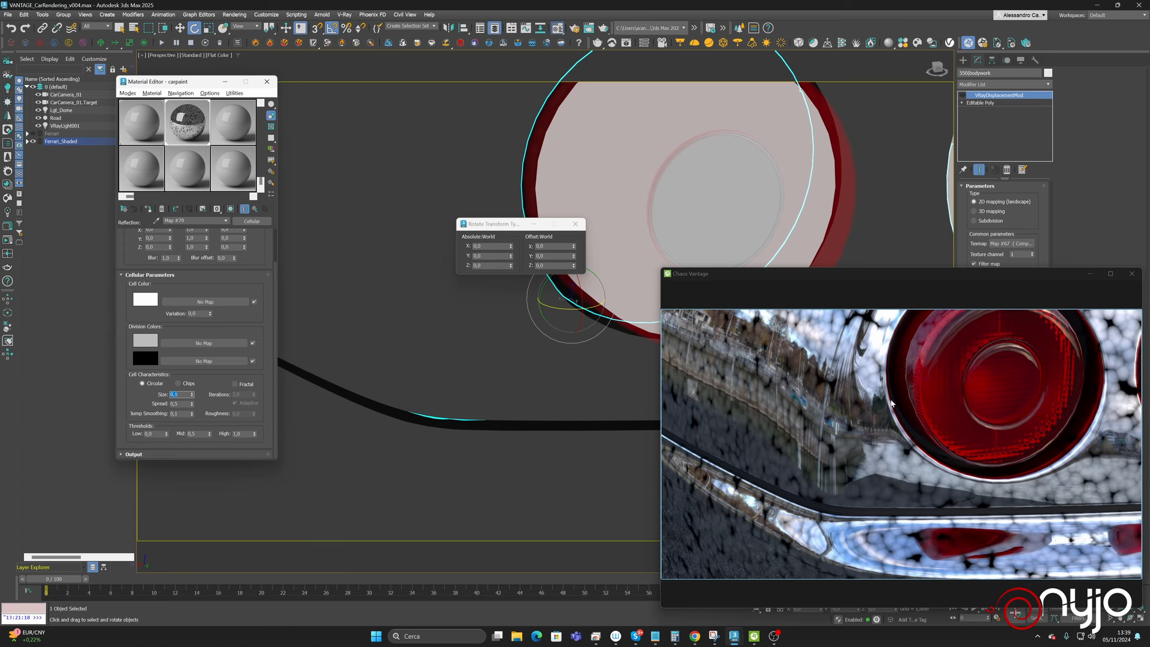
- Enable Fractal for the Cellular map and set its iterations to 2,0
click(235, 383)
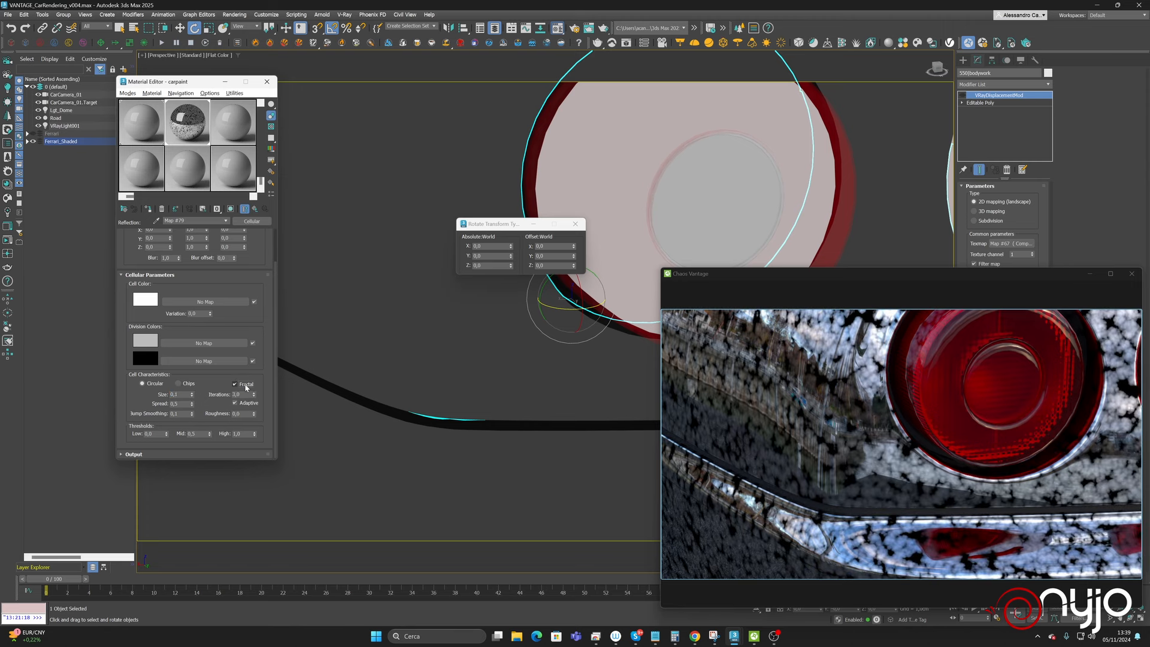
click(245, 394)
text(2)
key(Return)
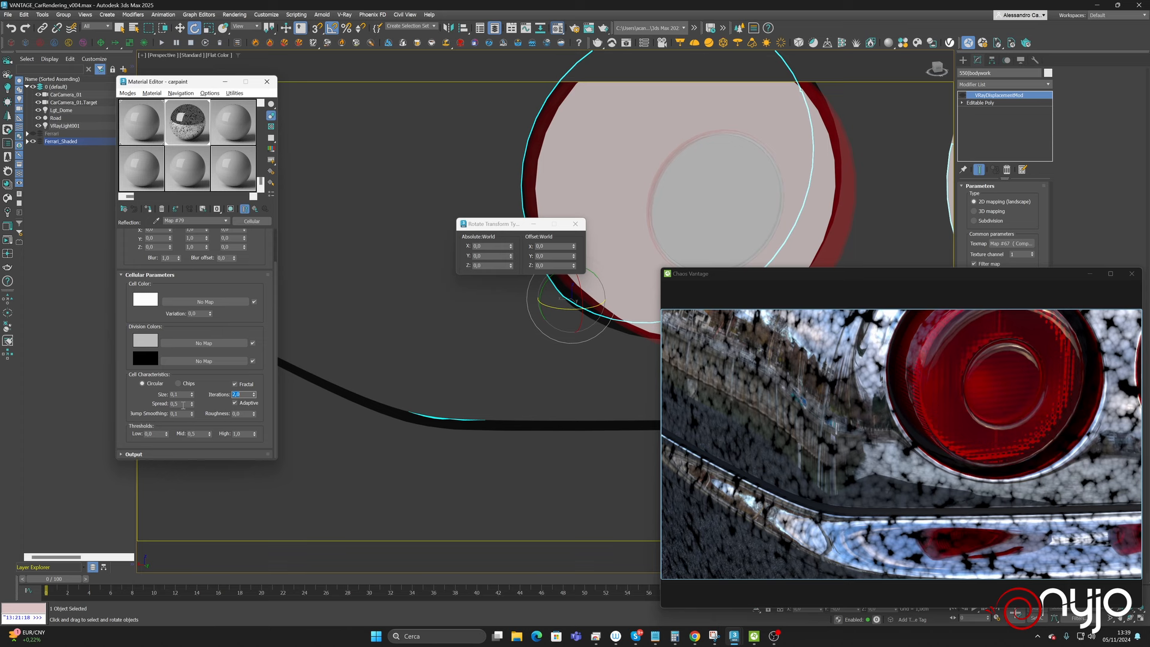
- Set the Cellular map's spread to 0,25 and its cell size to 0,01
click(183, 405)
click(178, 394)
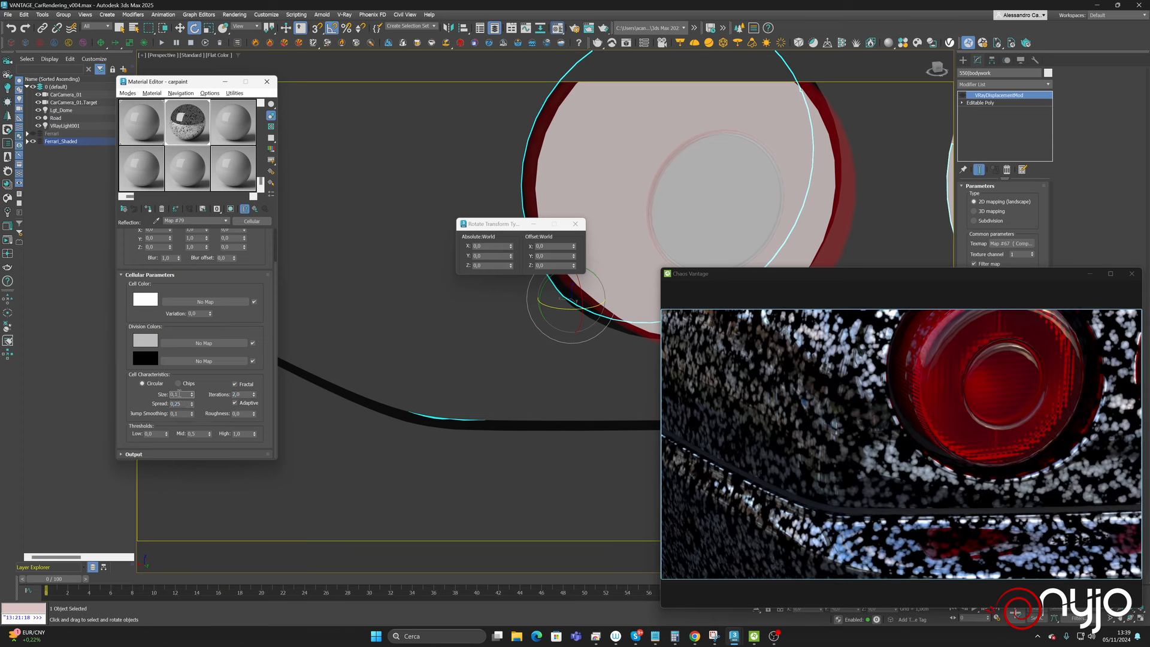
text(0)
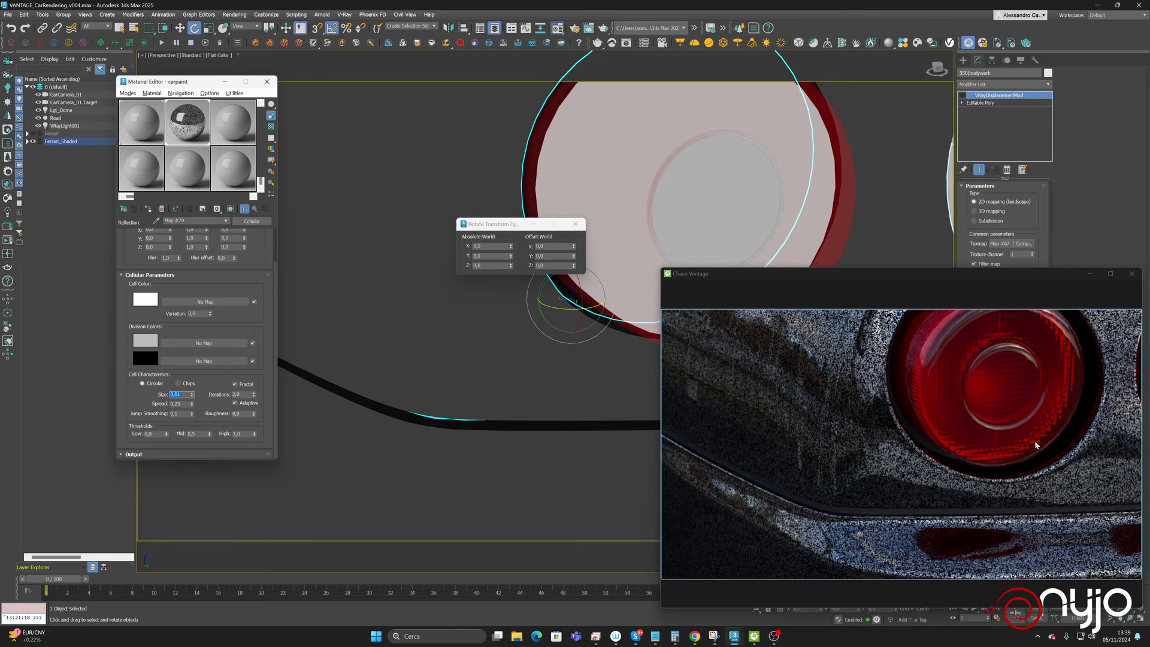
scroll(898, 463, up, 3)
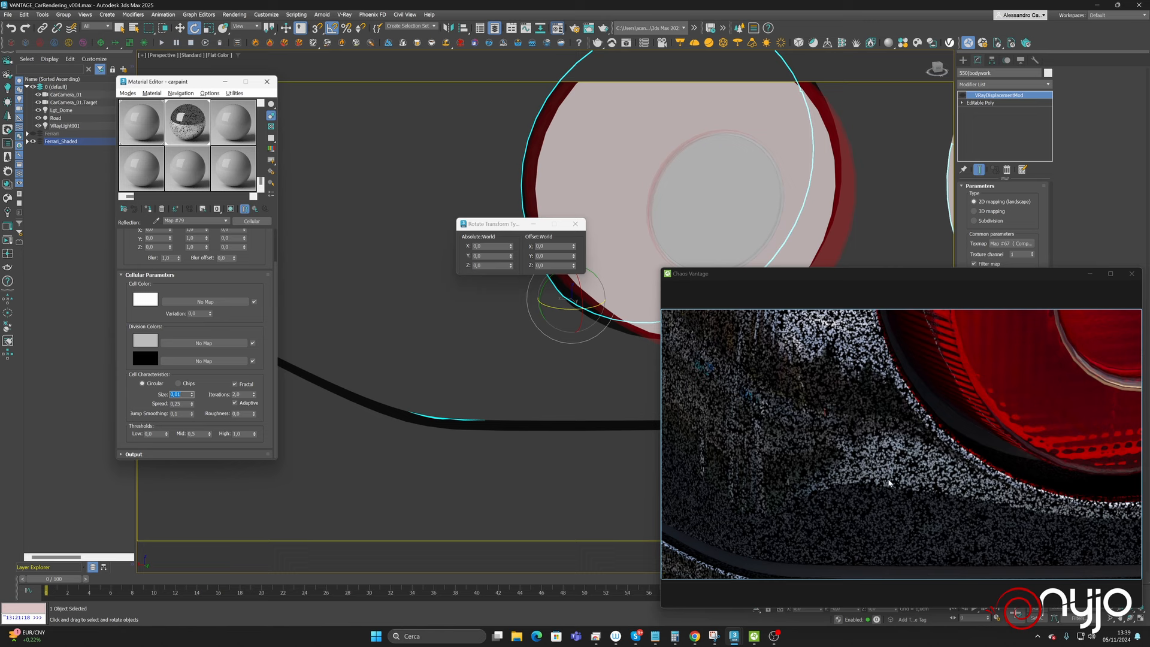
- Set the Cellular map's spread to 0,15 and its cell size to 0,005
key(Tab)
text(0,15)
key(Return)
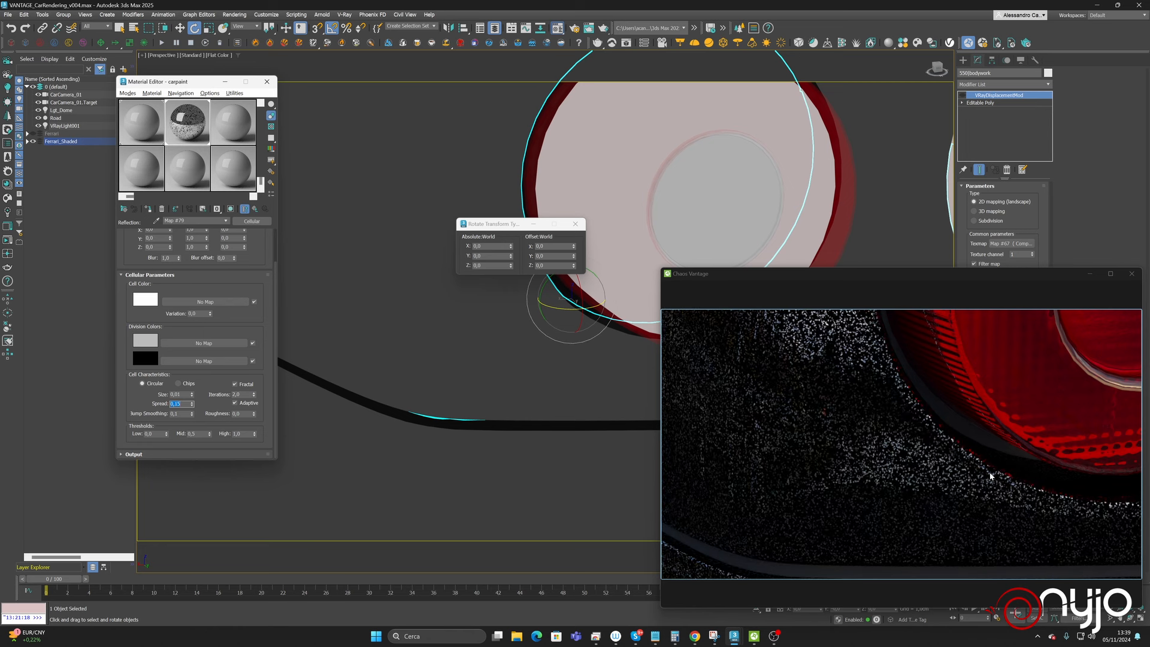
click(184, 394)
key(Return)
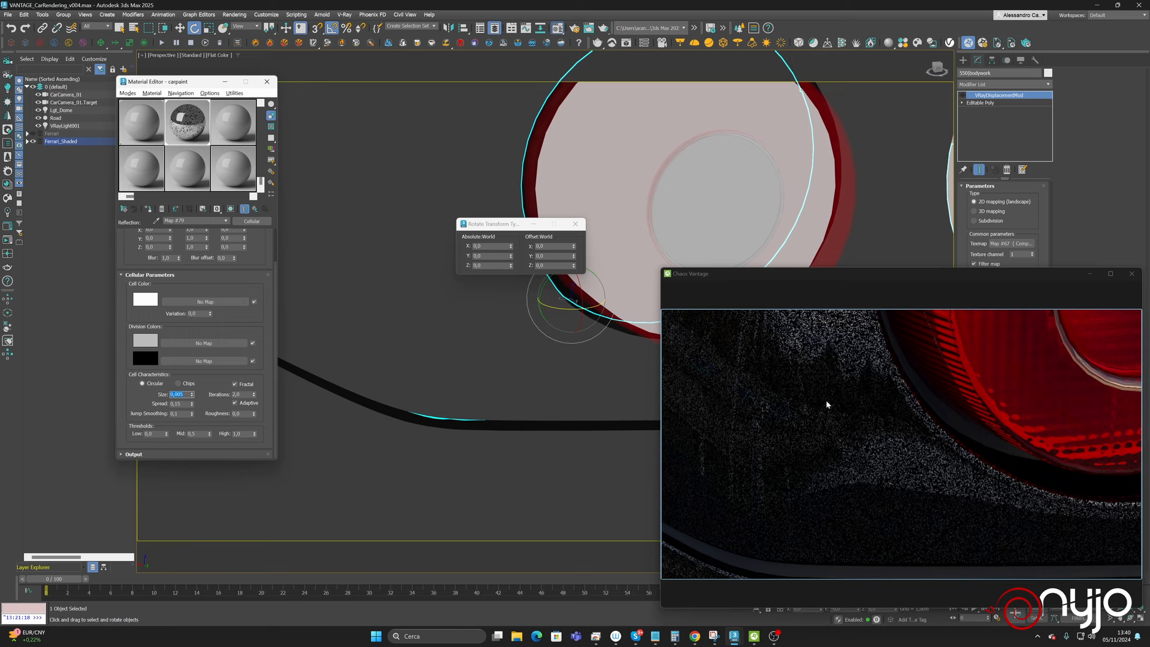
scroll(877, 433, up, 2)
scroll(953, 453, up, 2)
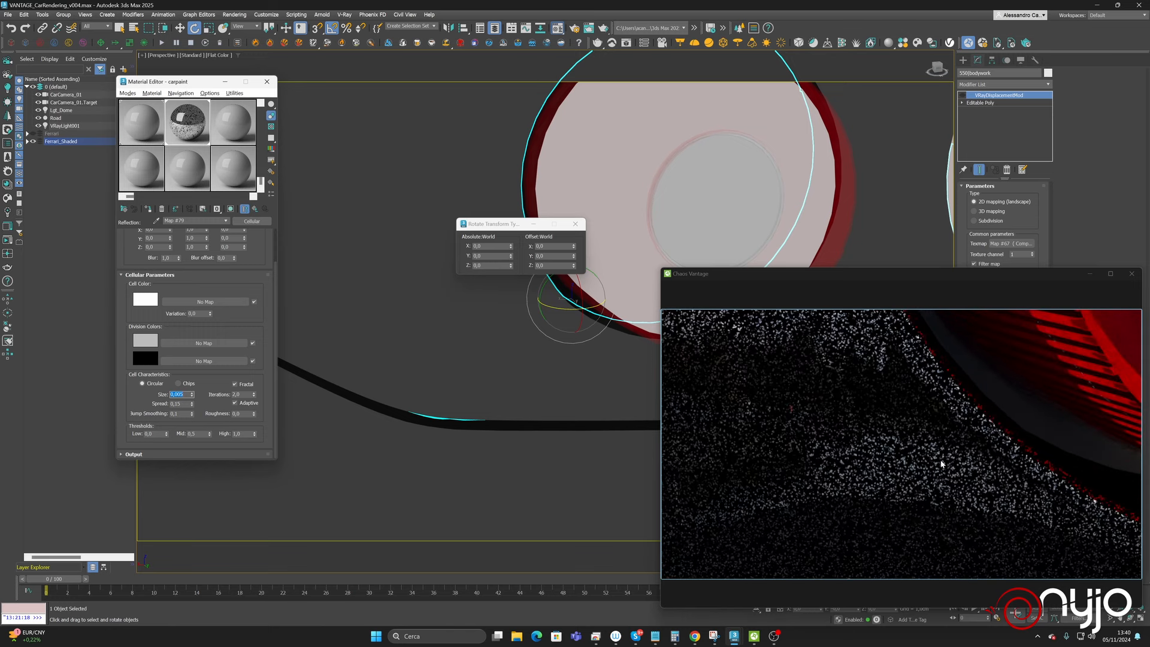
- Replace the reflection's Cellular map with a Composite map, keeping the old map as sub-map, and add a second layer
click(258, 222)
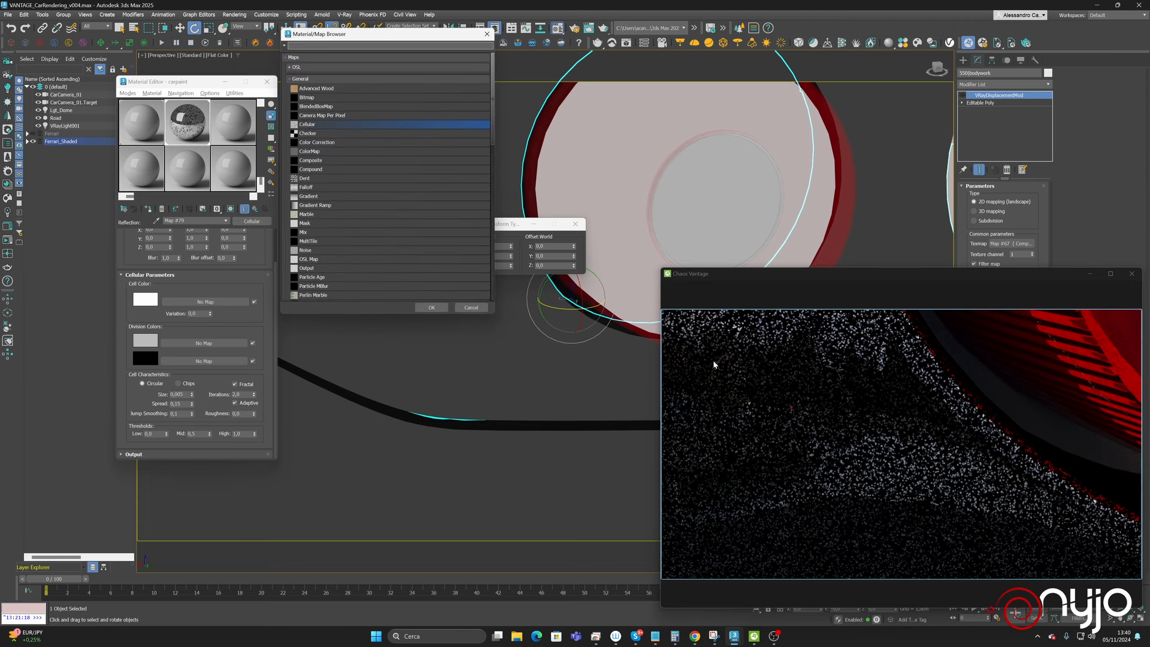
double_click(327, 161)
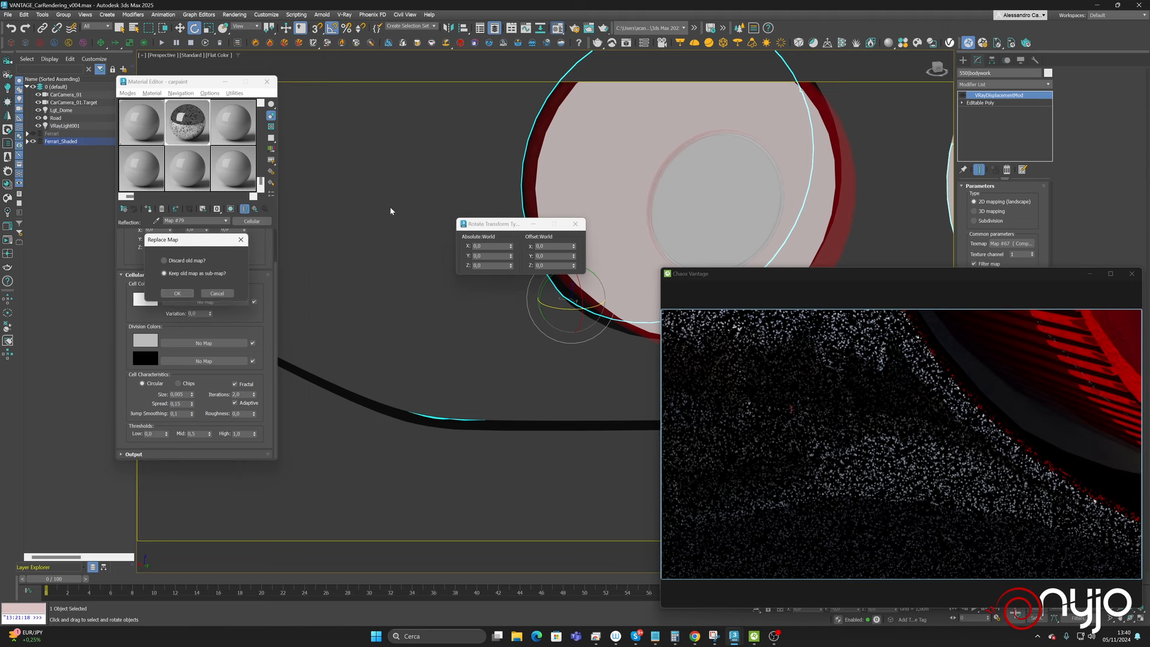
click(193, 295)
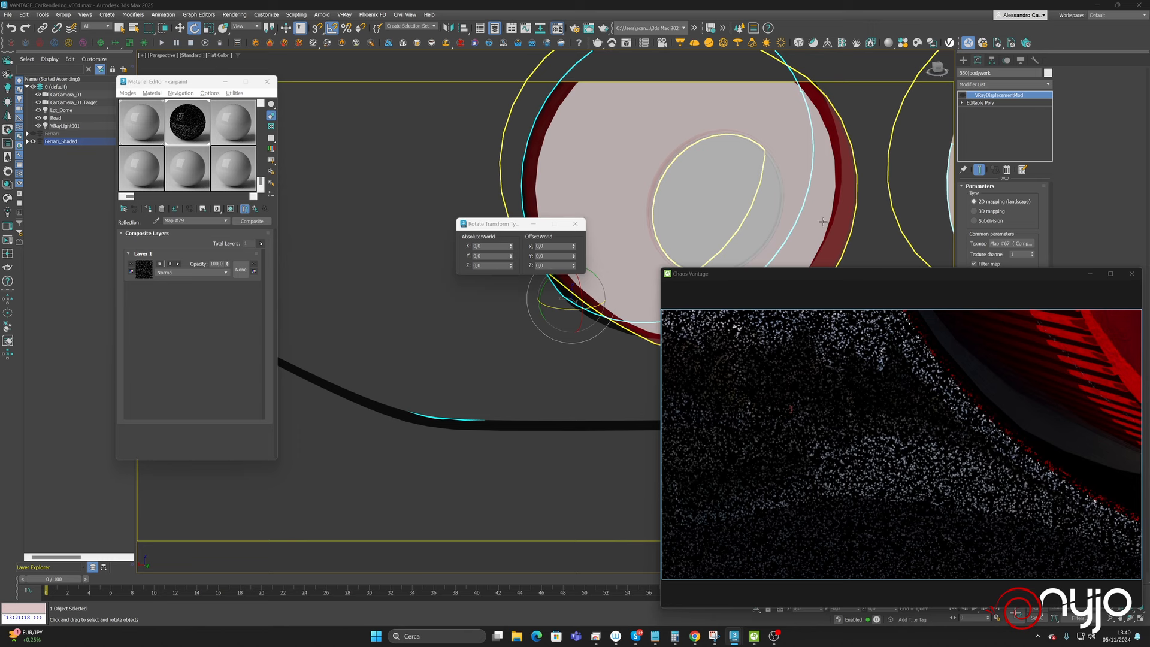
click(261, 245)
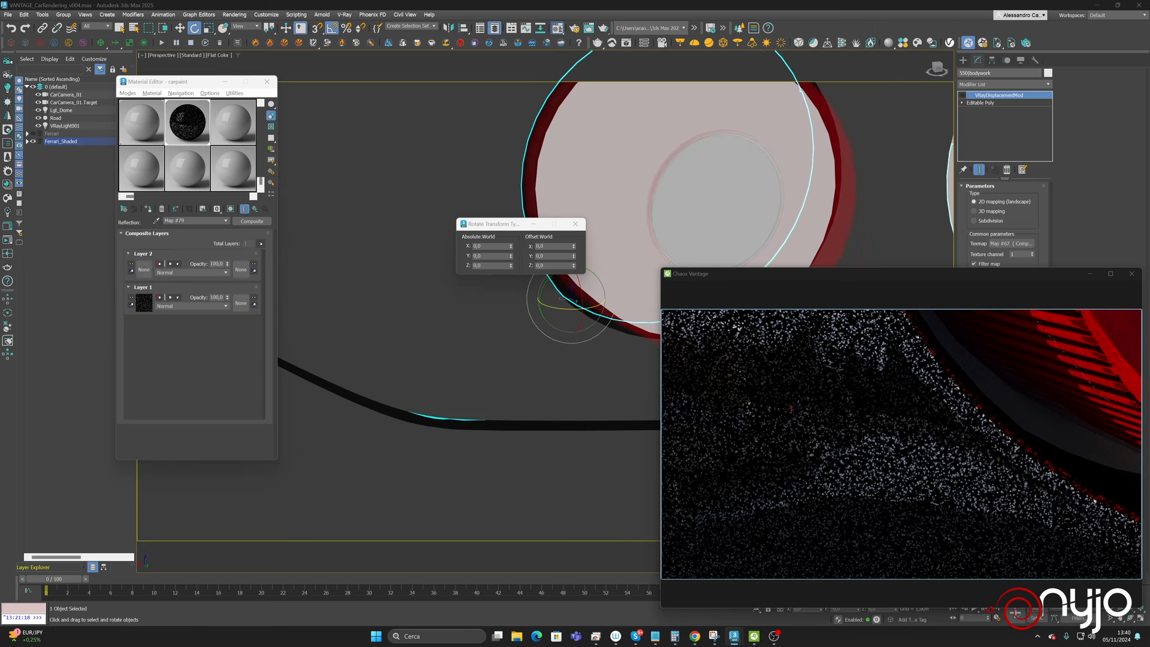
- Assign a Noise map to Layer 2 of the Composite map and set its size to 0,1
click(145, 271)
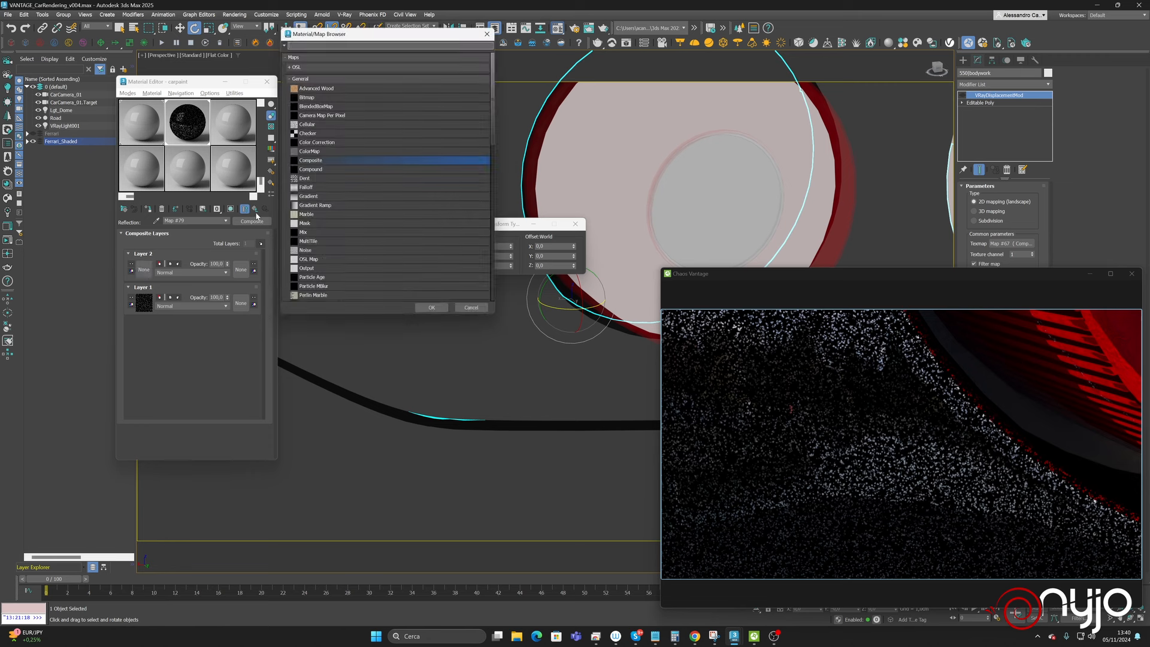
double_click(306, 252)
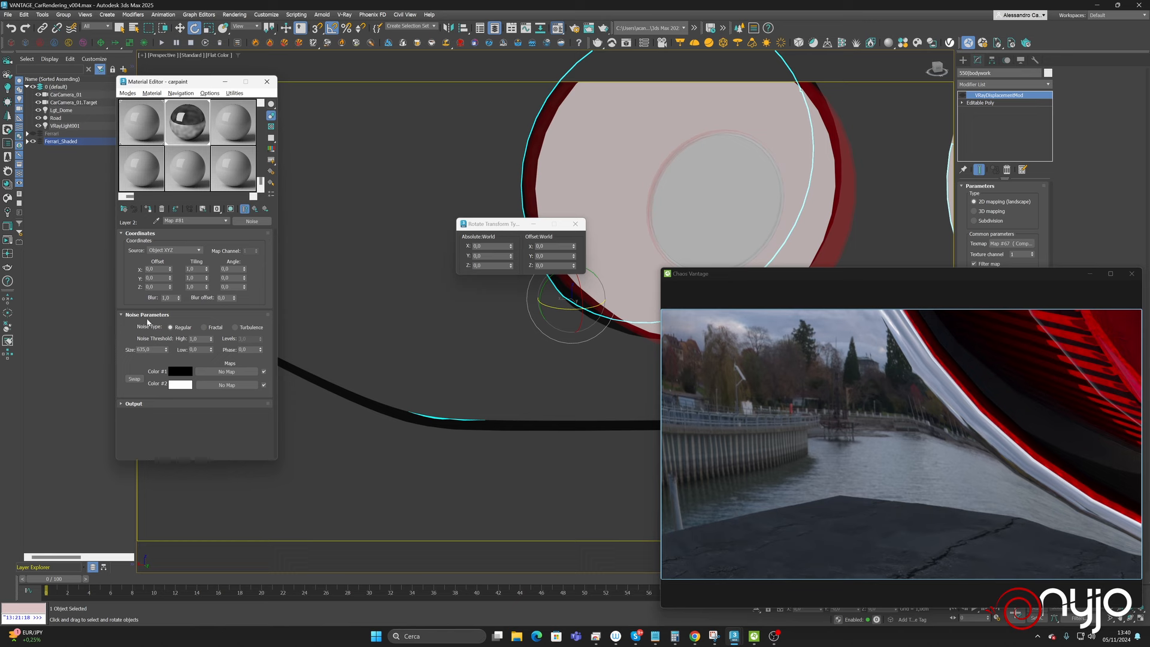
double_click(150, 349)
text(0,1)
key(Return)
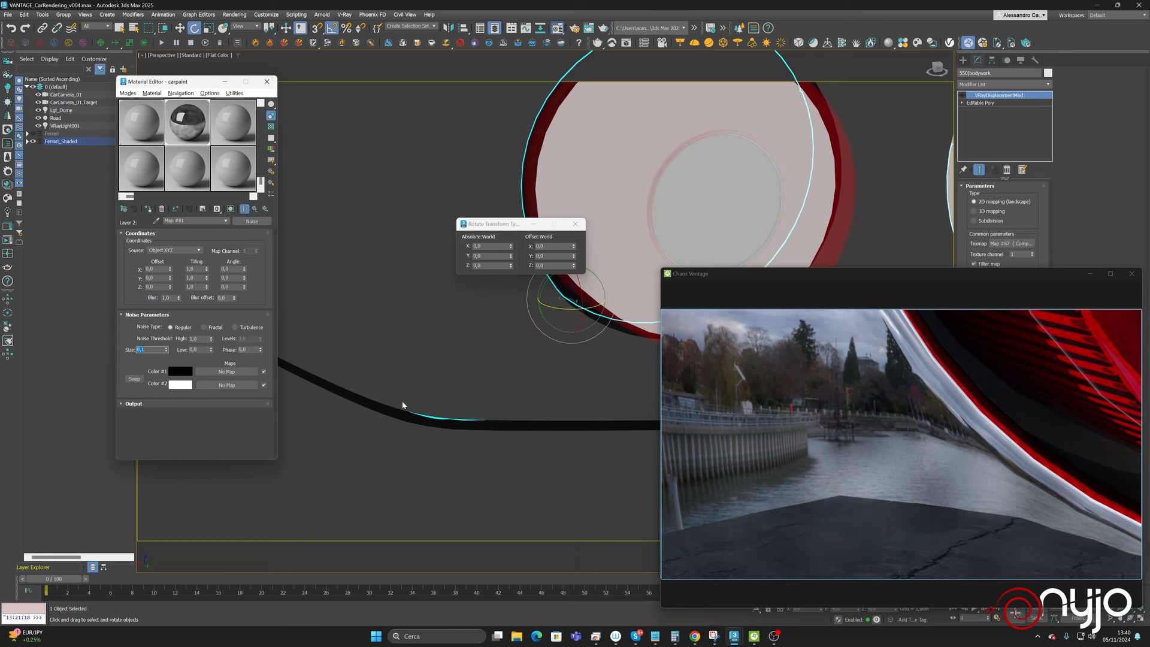
- Set the noise type to Fractal with a high threshold of 0,7, a low threshold of 0,4 and a size of 0,05
click(219, 328)
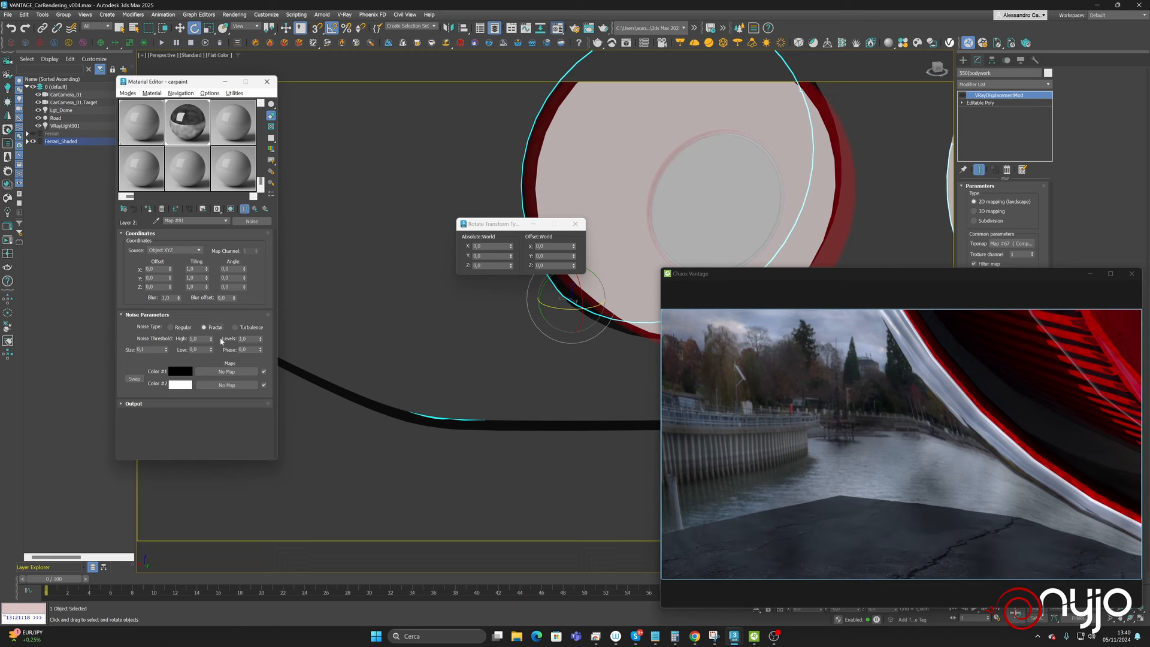
double_click(205, 339)
text(0,7)
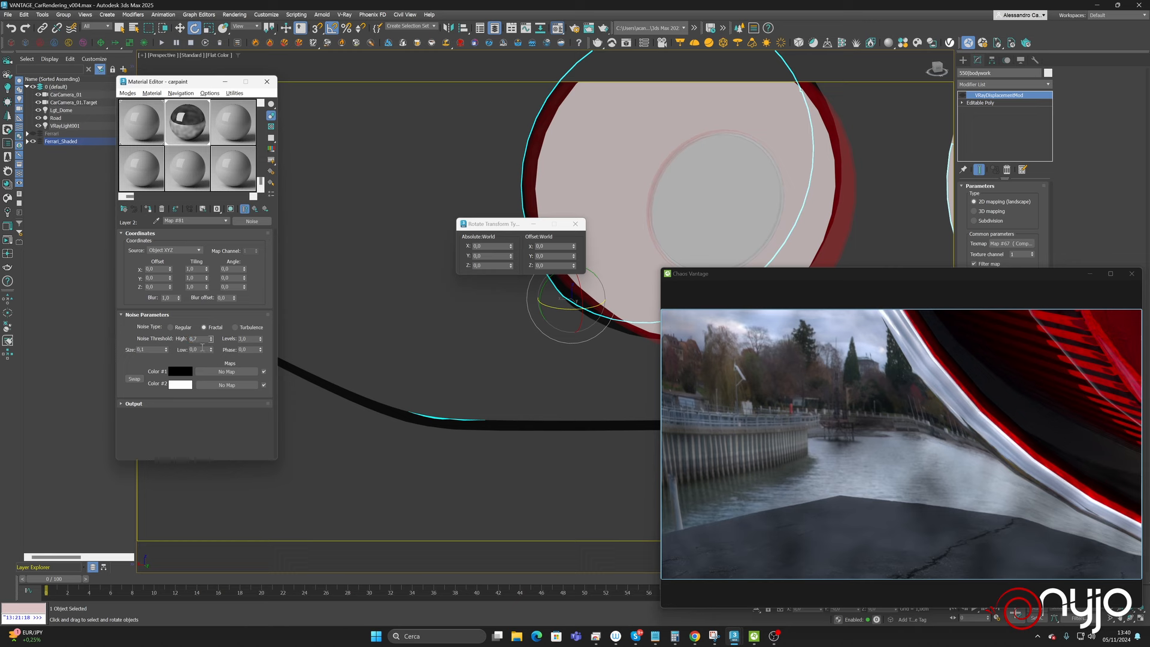
double_click(203, 350)
key(Return)
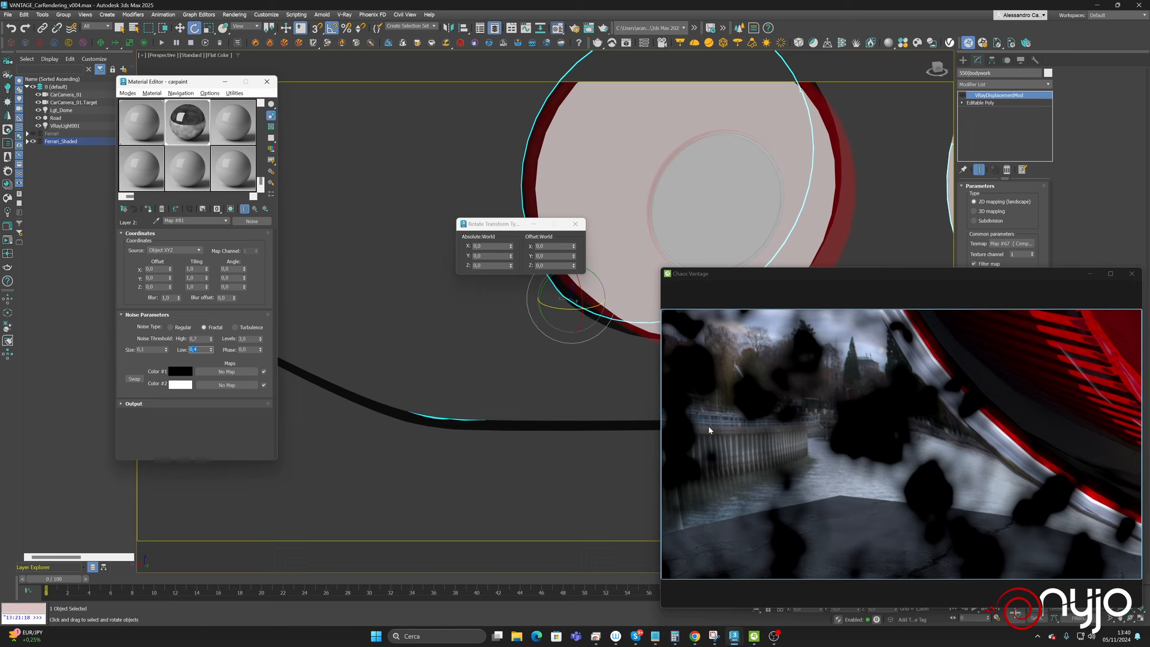
click(151, 350)
text(0,05)
key(Return)
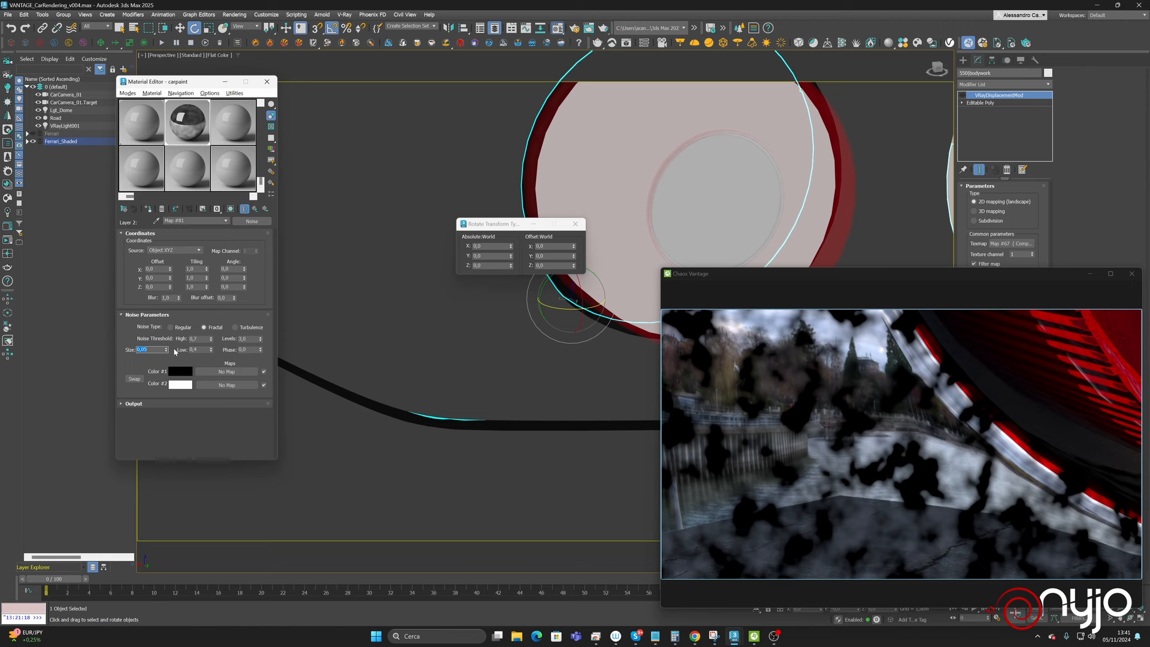
- Set the blending mode of the Composite map's Layer 2 to Multiply
click(254, 208)
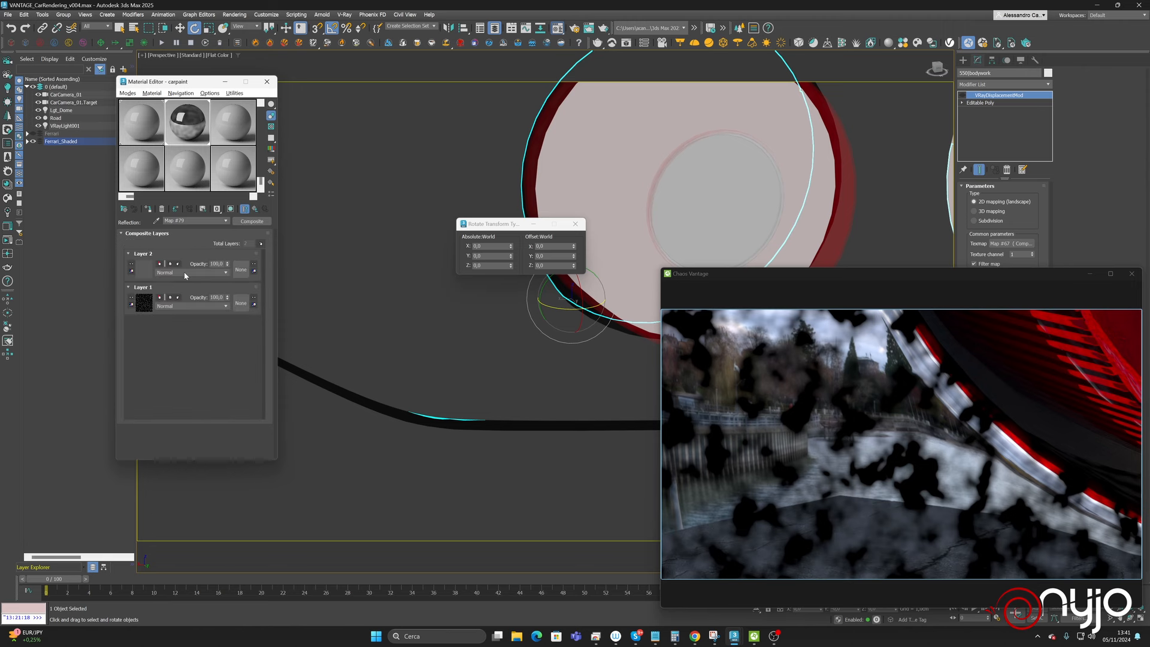
click(185, 274)
click(179, 308)
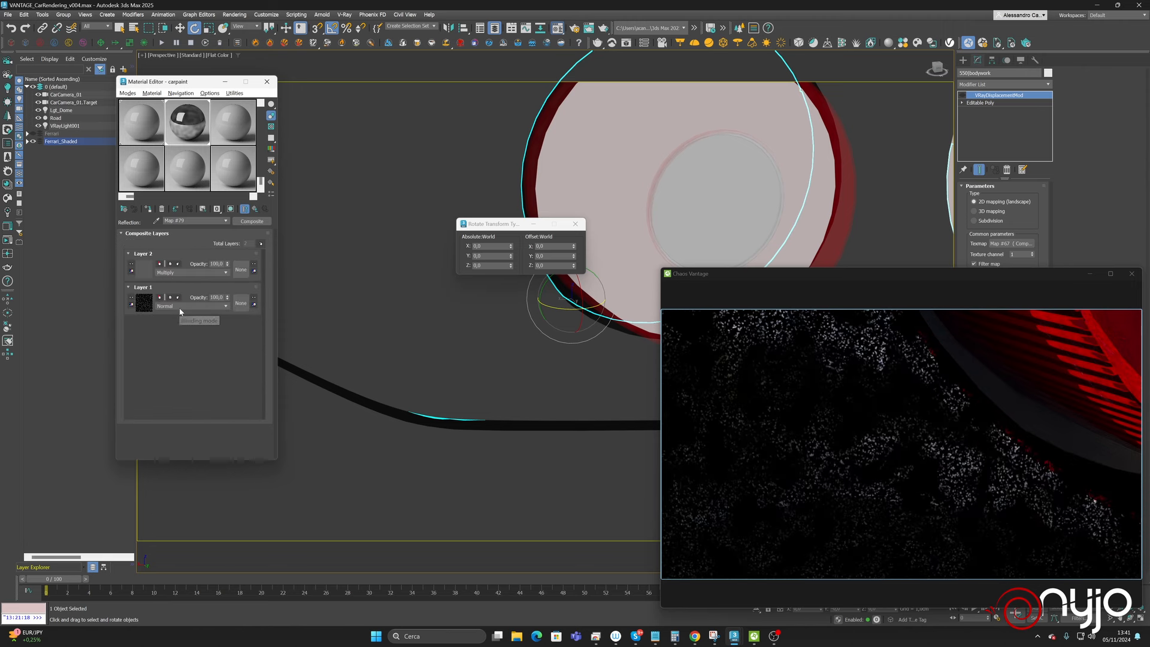
- Change Color #1 of the Layer 2 Noise map to grey with display values of 160
click(148, 273)
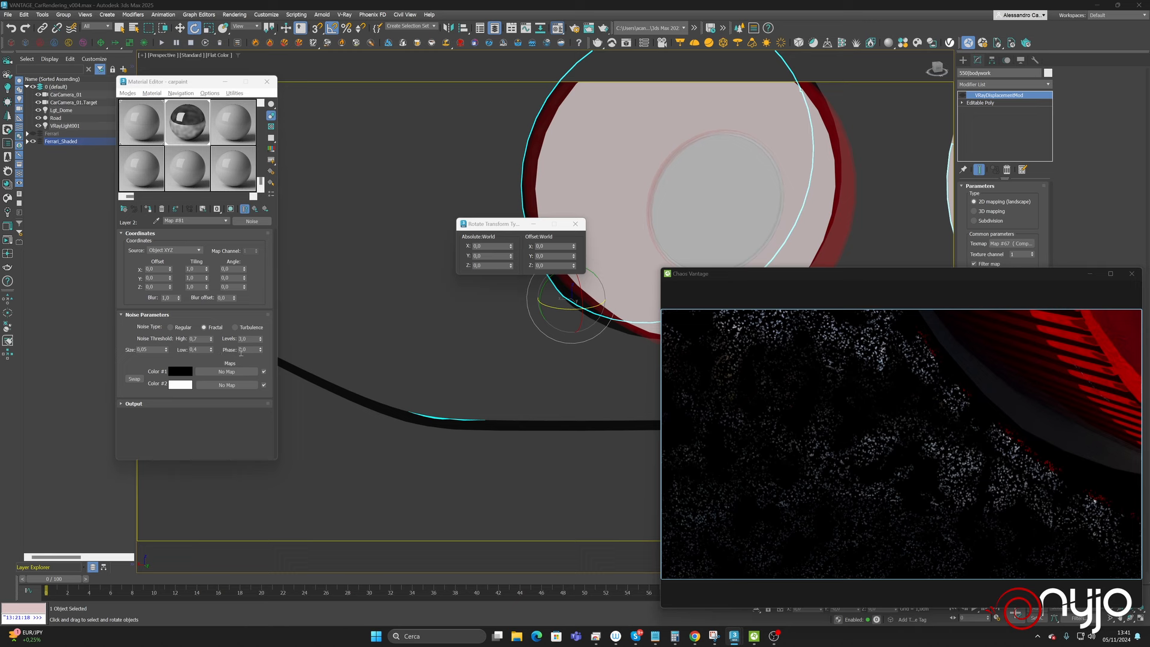
click(178, 374)
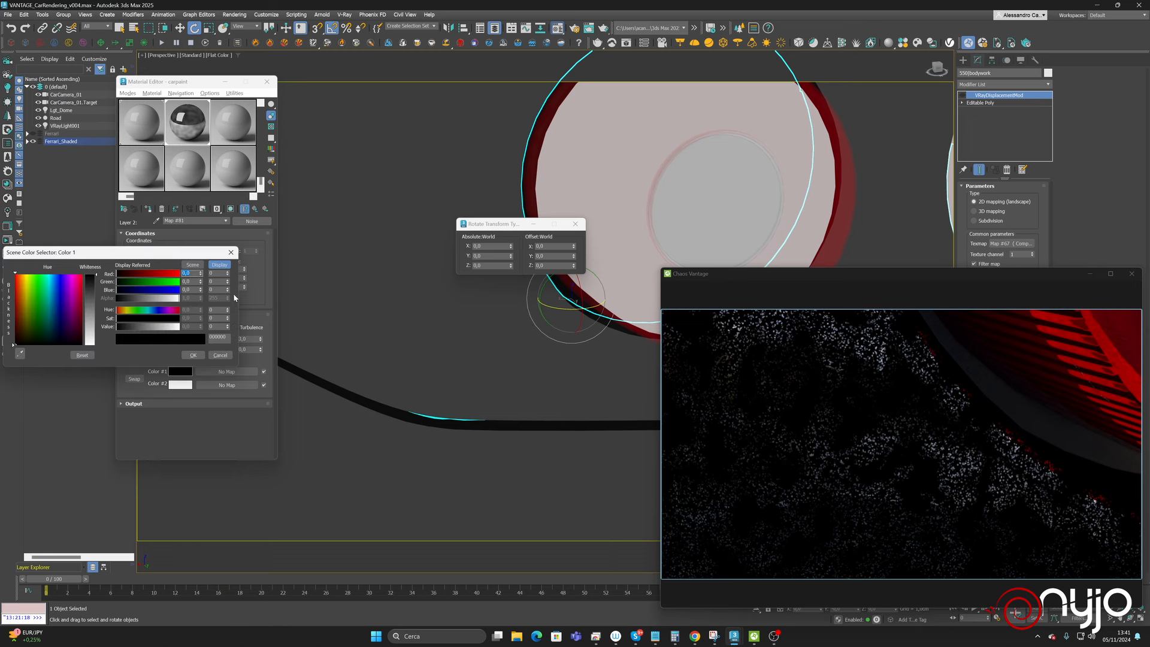
double_click(220, 274)
text(160)
double_click(220, 281)
text(160)
double_click(219, 289)
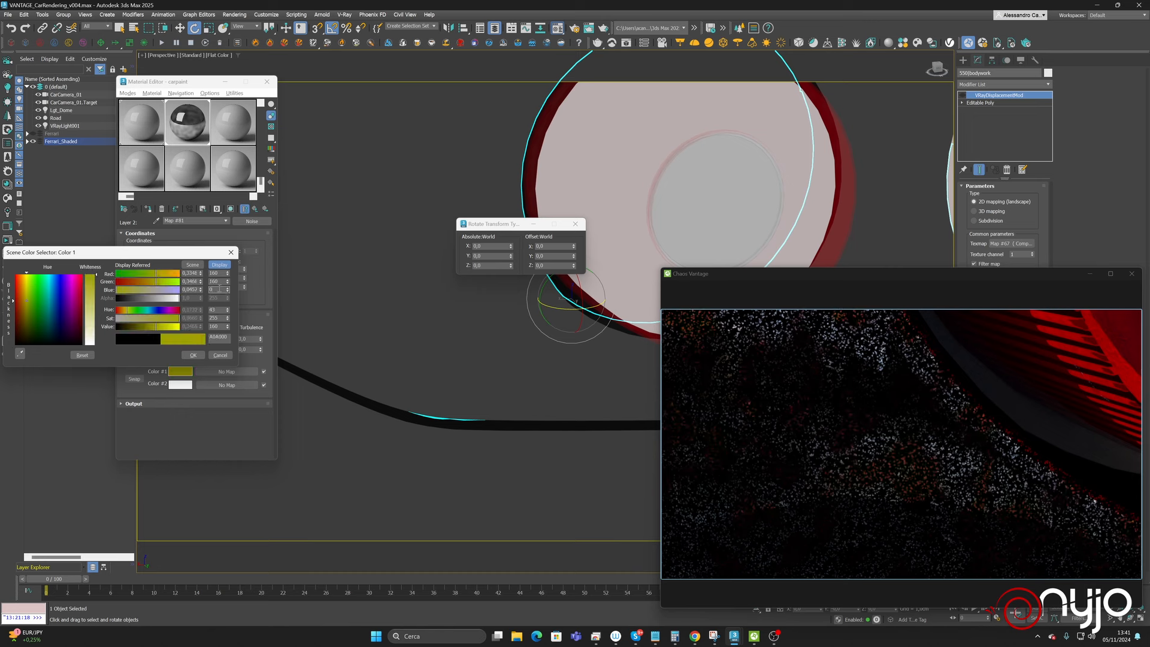
key(Return)
click(193, 356)
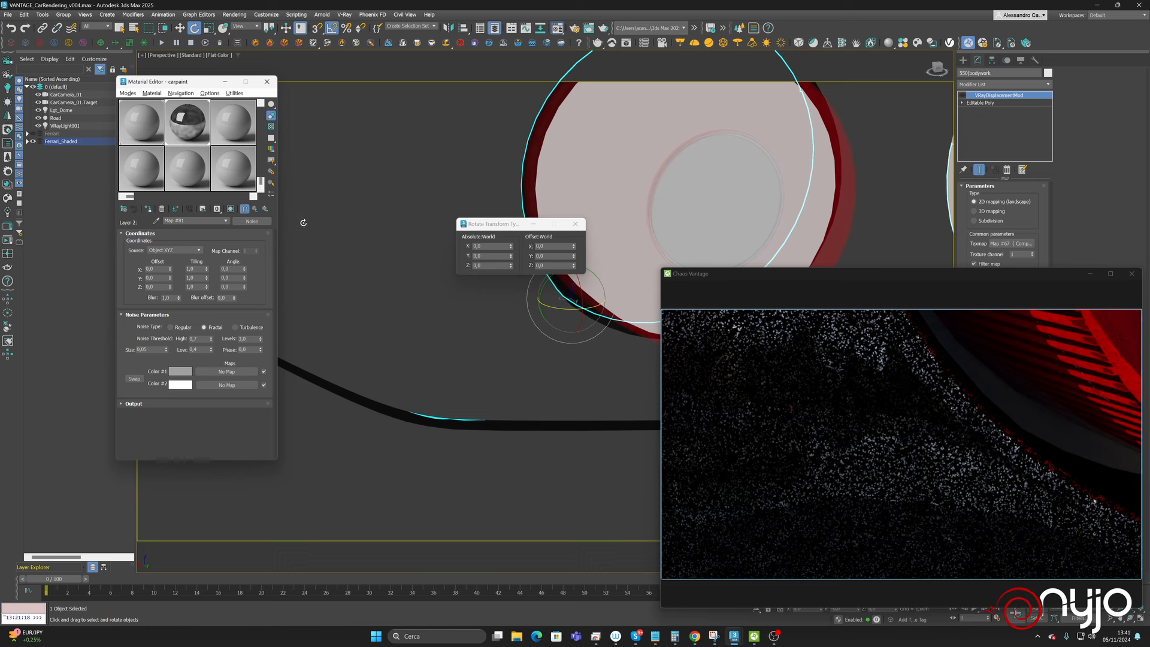
- Set the Fake flakes reflection glossiness to 0,95 and inspect the flakes around the taillight in the live render
click(254, 208)
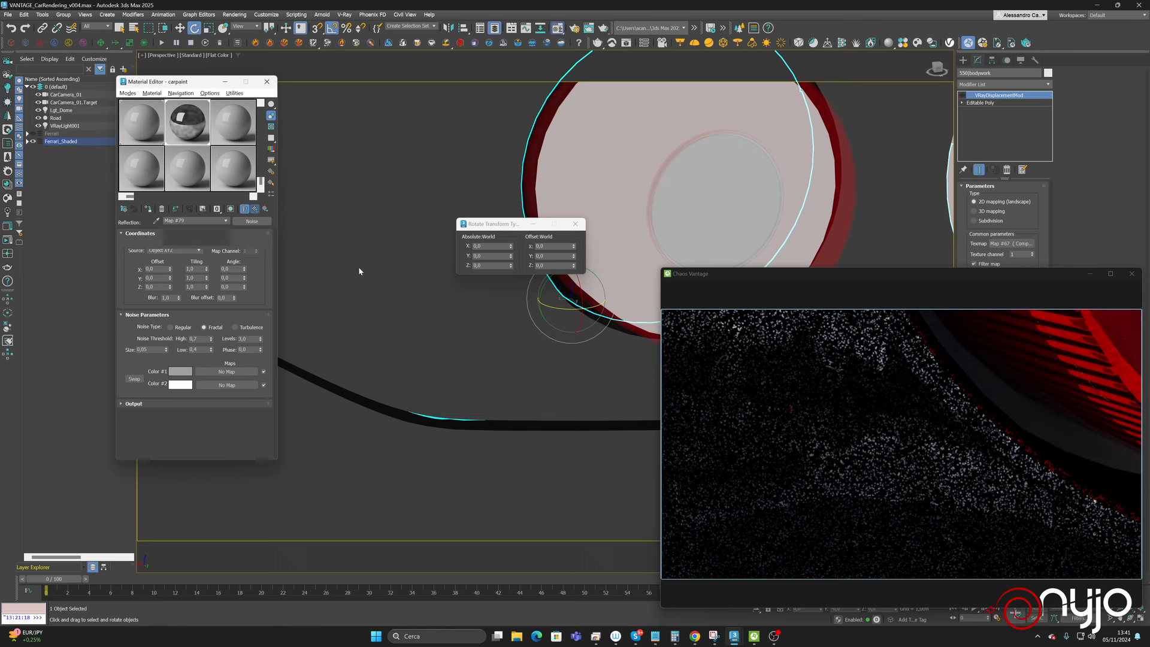
click(255, 209)
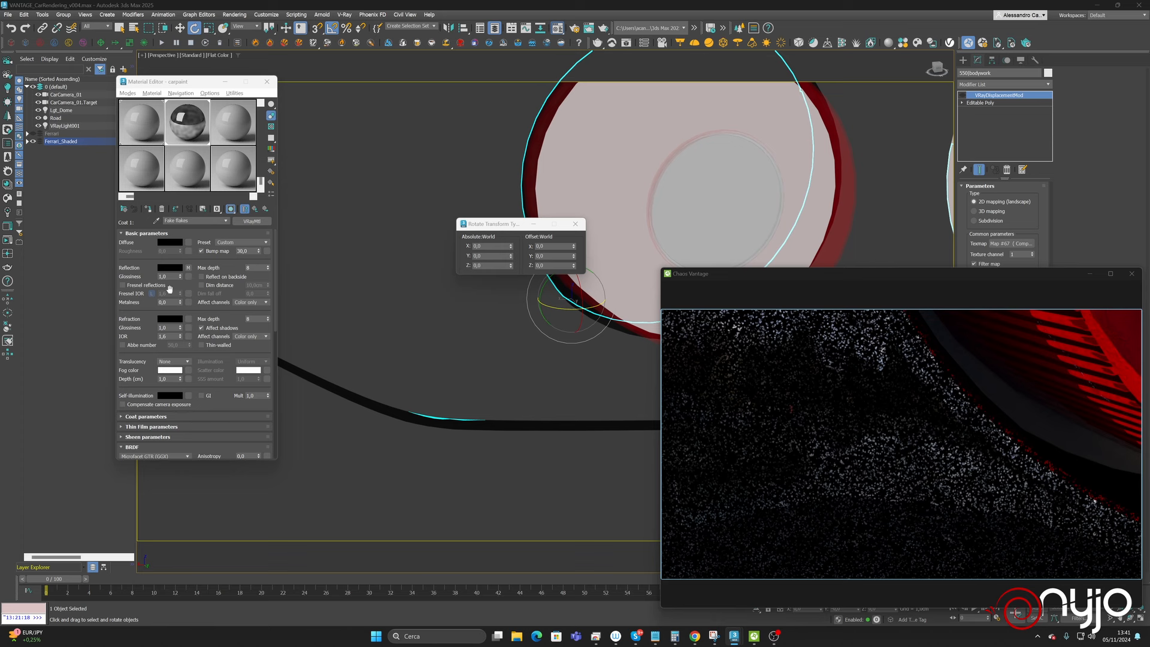
click(169, 277)
text(0,95)
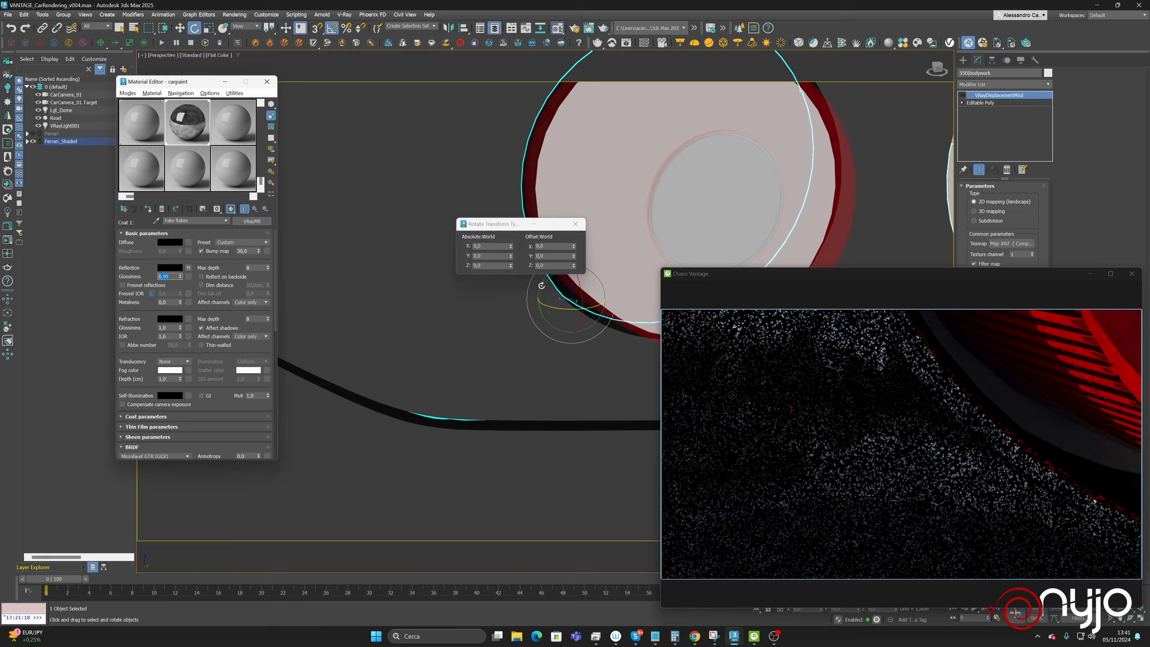
scroll(845, 407, down, 2)
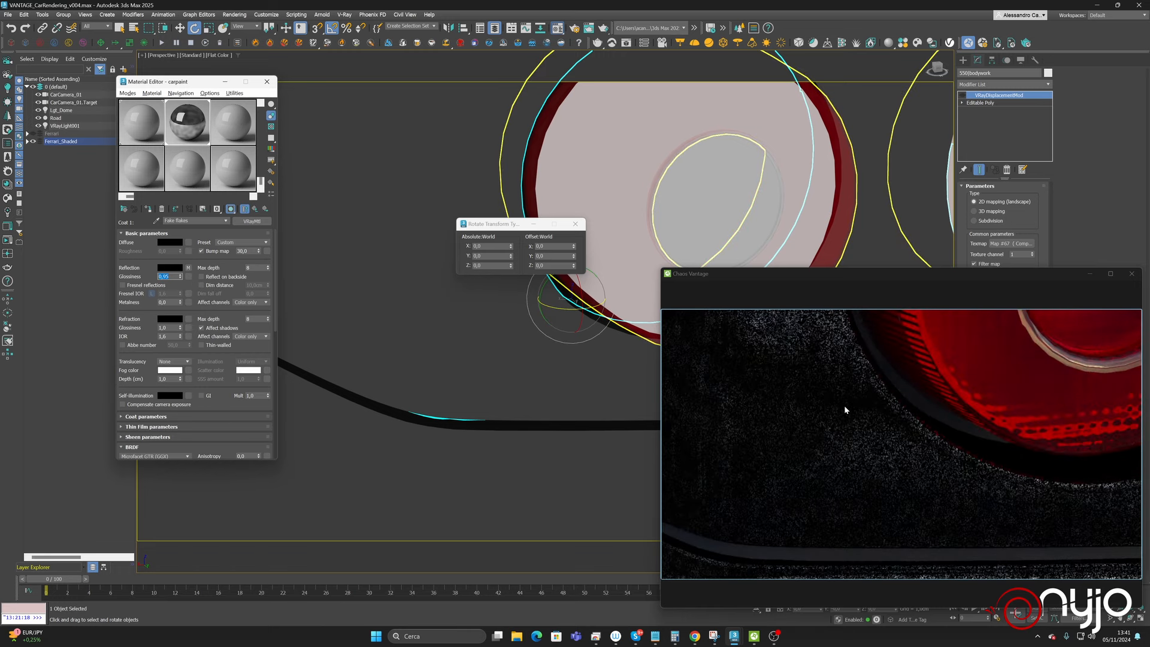
scroll(845, 407, down, 2)
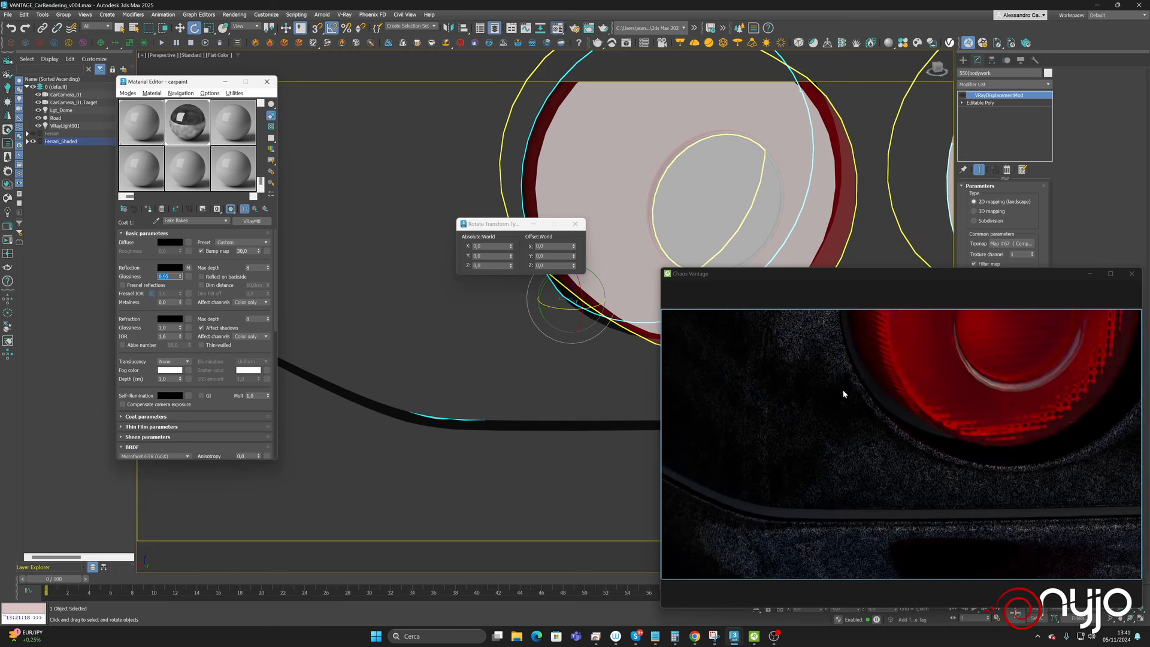
scroll(843, 390, up, 2)
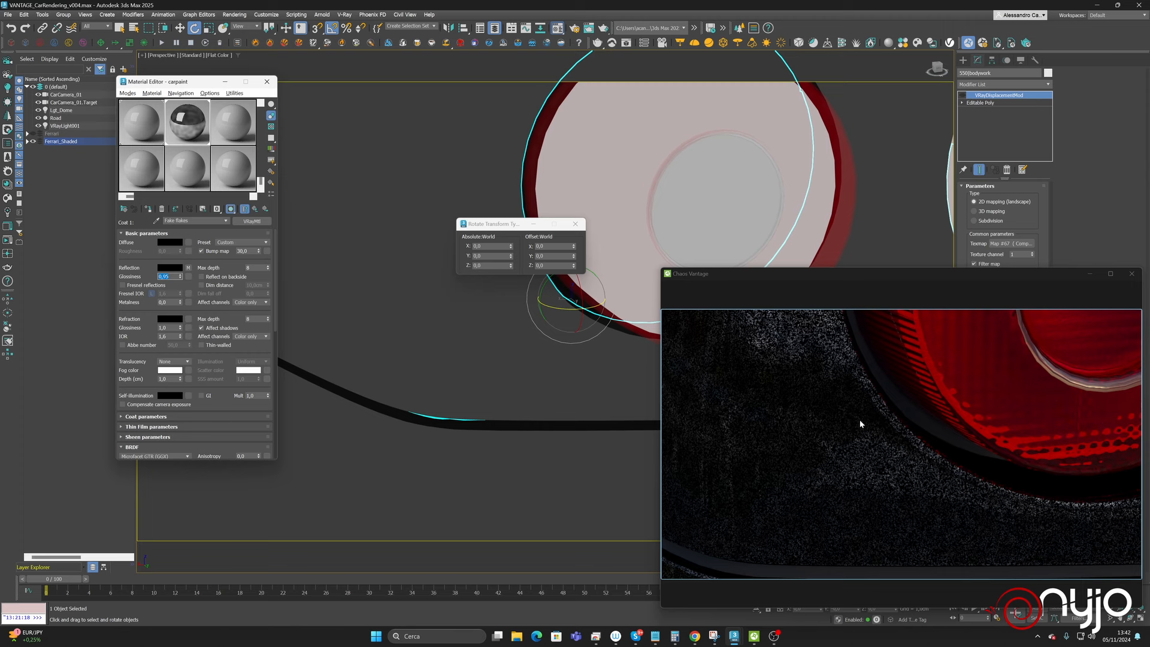
scroll(860, 420, down, 2)
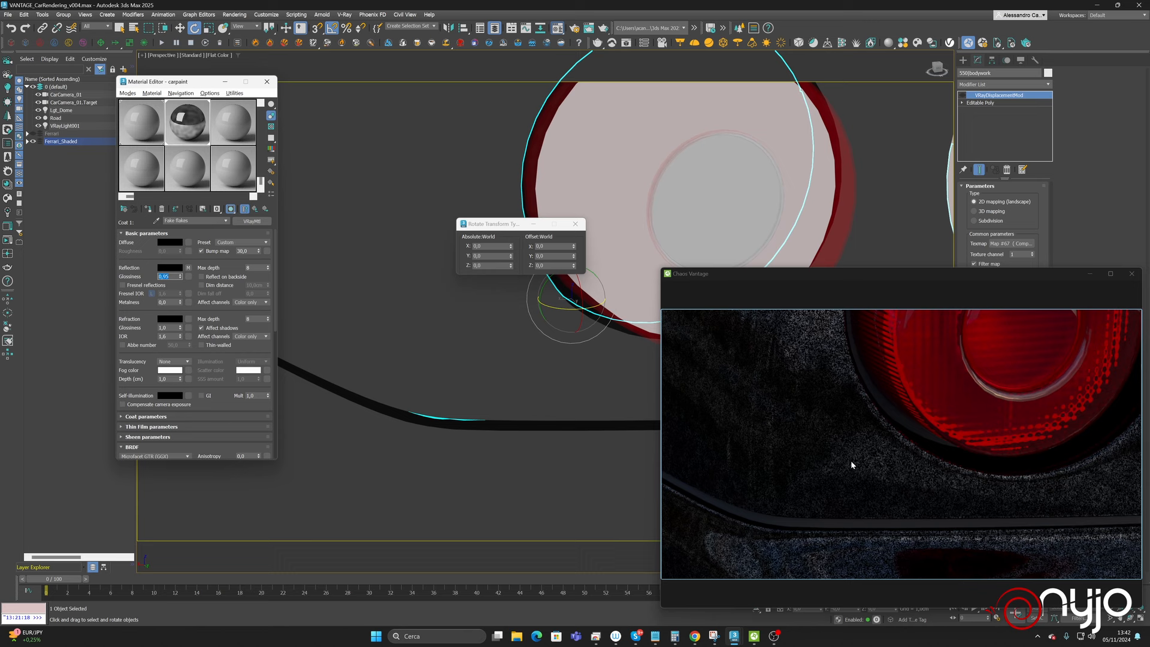
- Assign a Falloff map to the first coat's blend amount in the carpaint blend material and swap its front and side colours
click(255, 209)
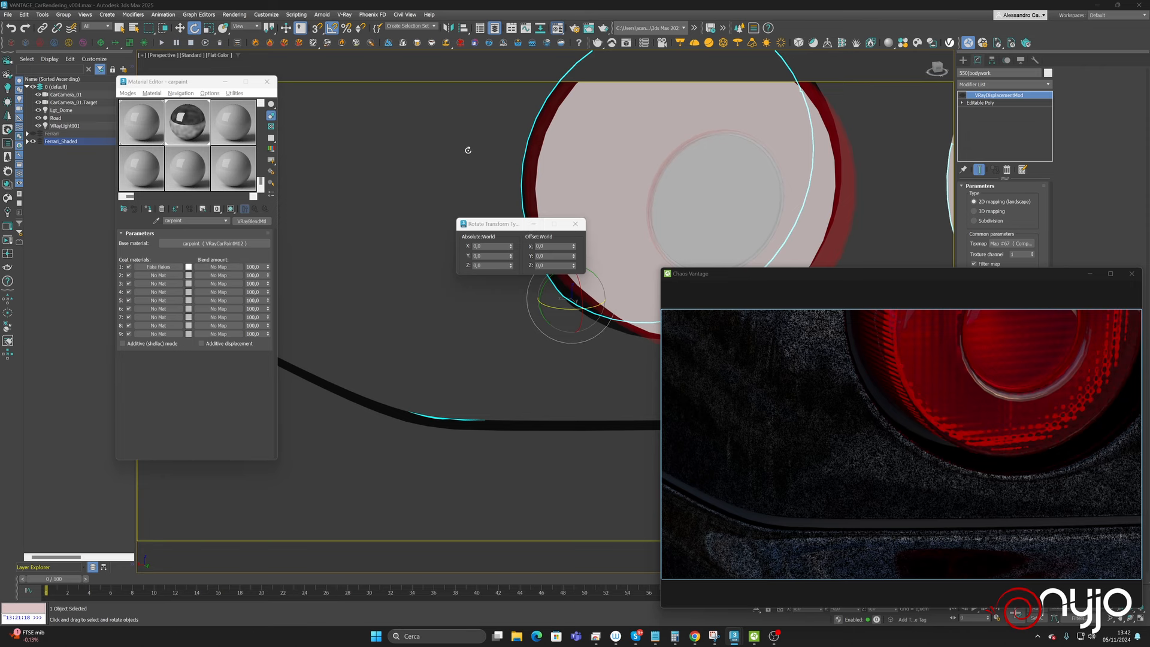
scroll(466, 148, down, 3)
middle_drag(495, 144, 580, 319)
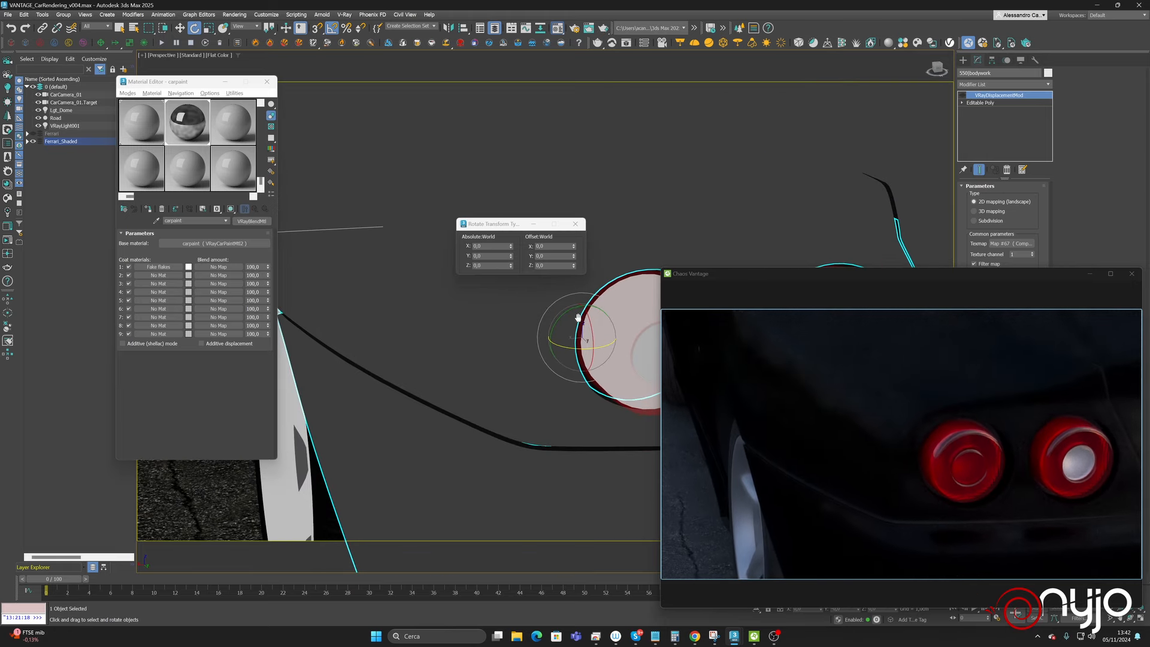
click(218, 267)
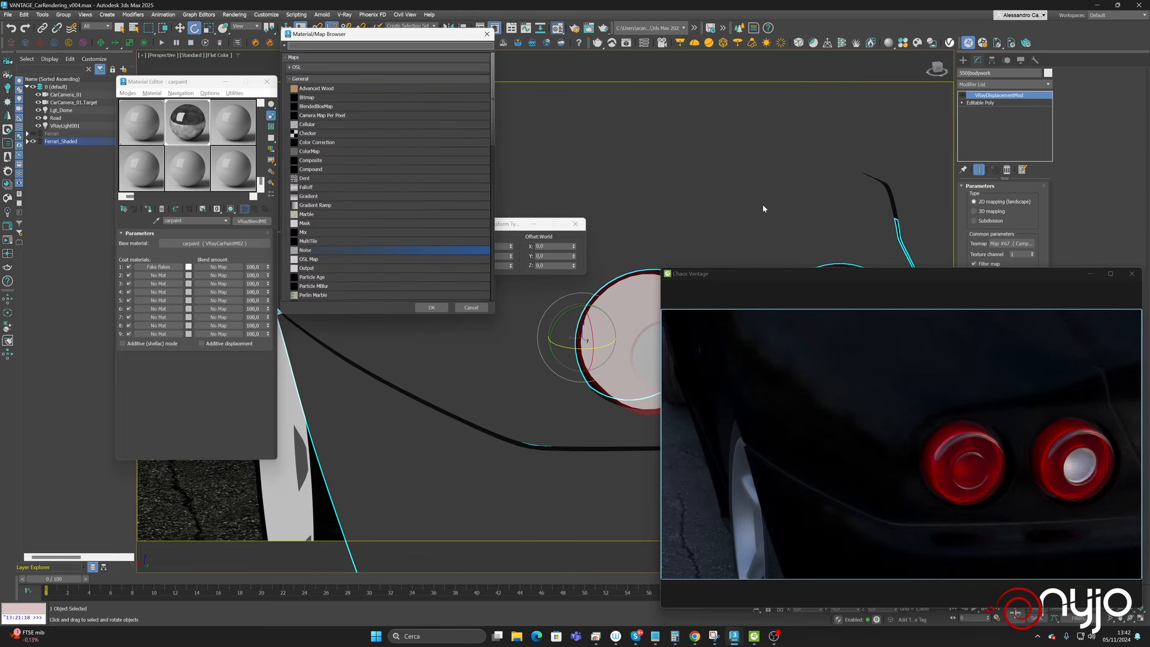
double_click(318, 187)
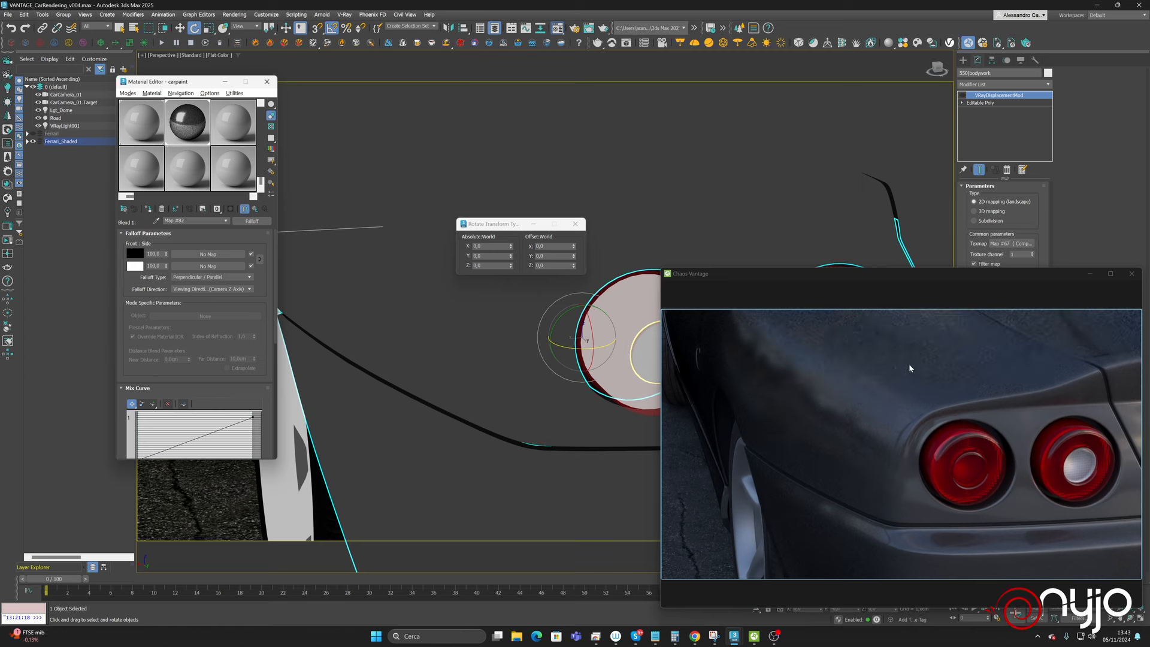
click(260, 260)
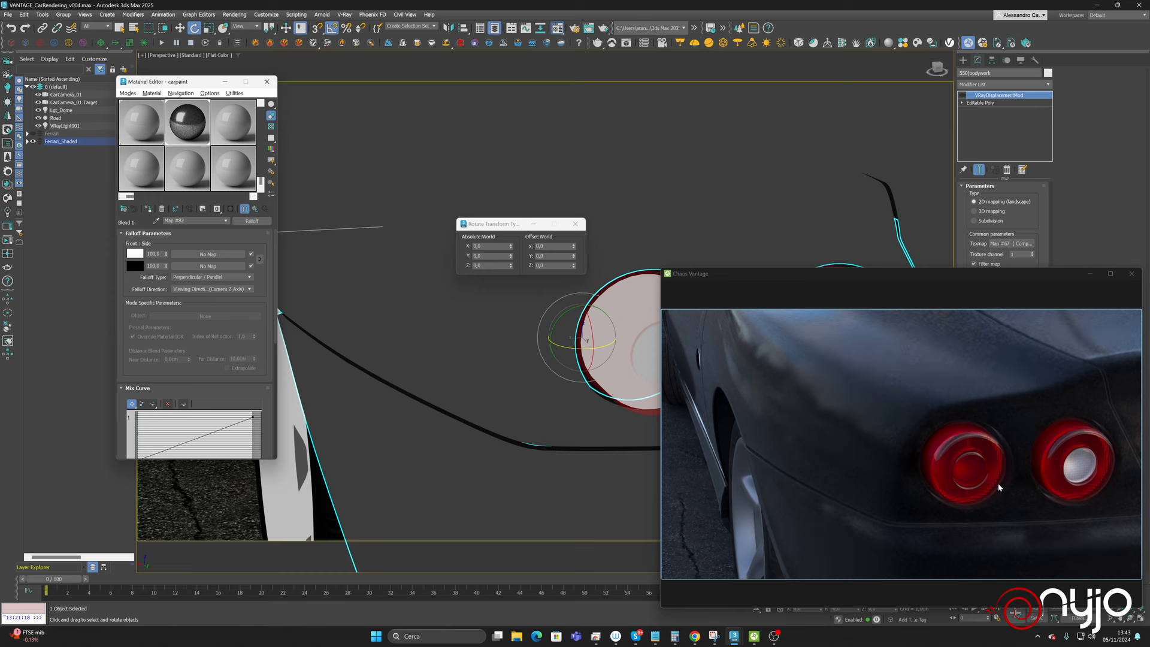
- Set the Falloff map's front colour to grey with display values of 110 for red, green and blue
click(135, 253)
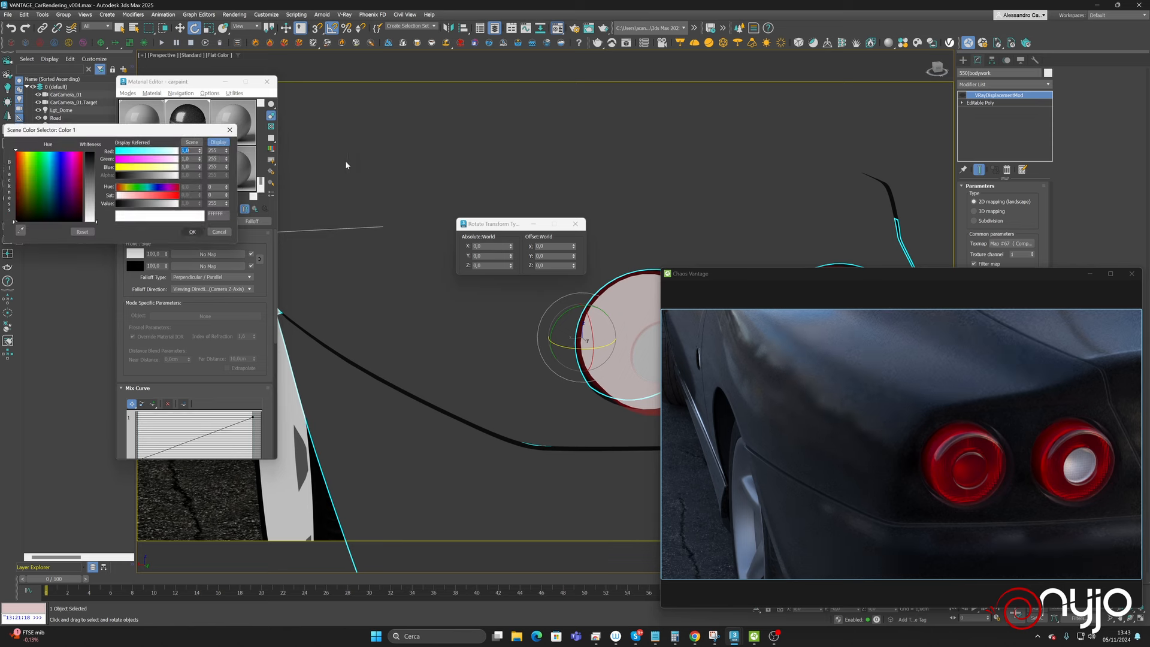
double_click(219, 151)
text(1)
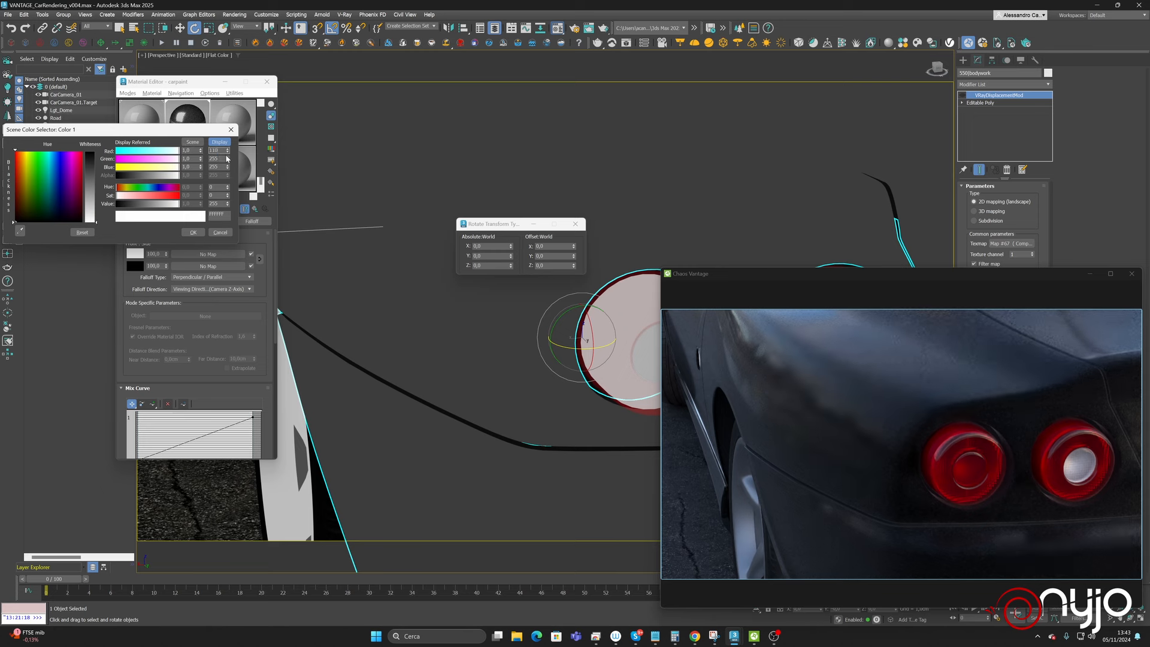
text(10)
key(Tab)
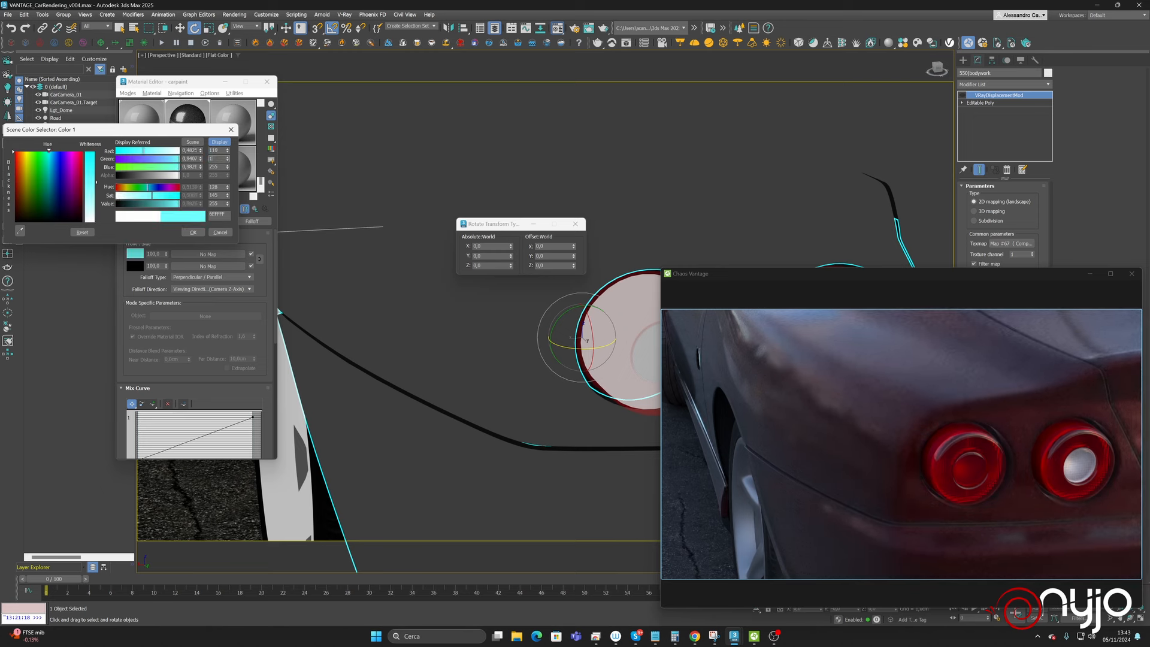
text(110)
key(Return)
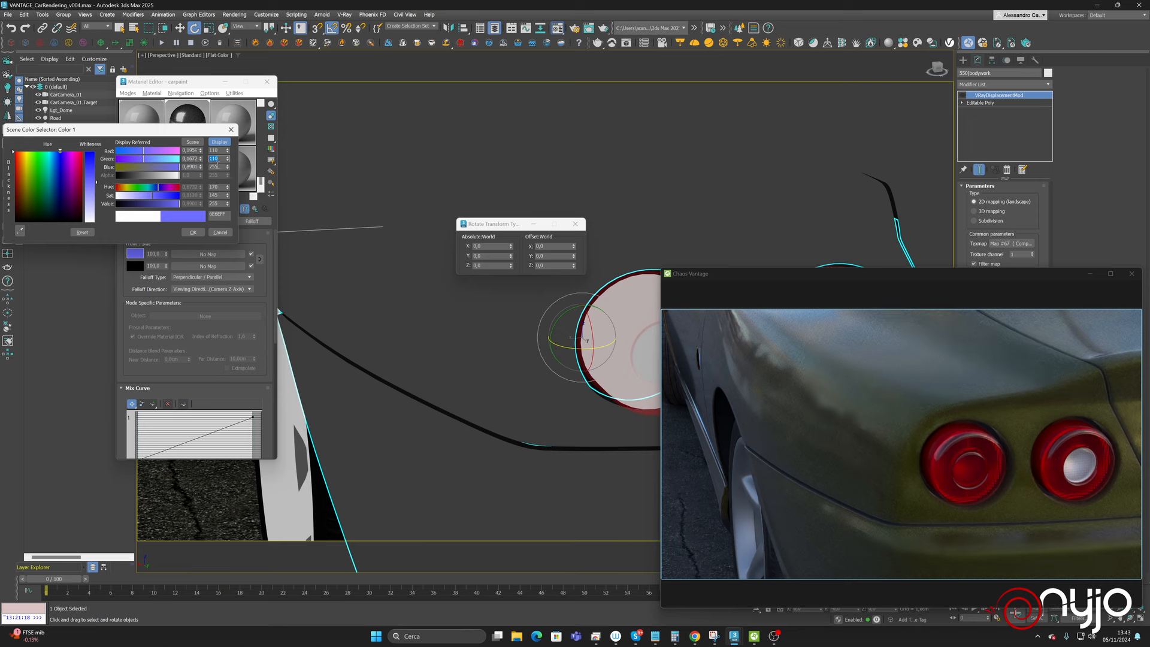
key(Tab)
text(1)
key(Return)
click(193, 232)
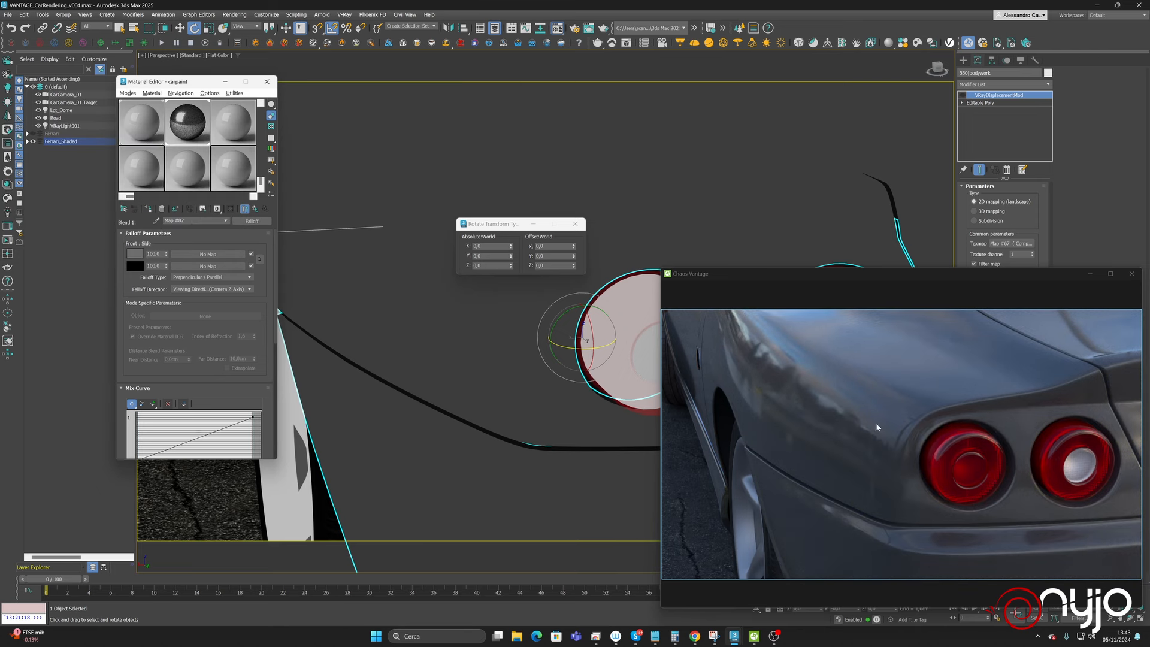
- Add two points to the Falloff map's Mix Curve and shape a steep ramp, with the first point at 0 and the second at 1
drag(237, 328, 245, 239)
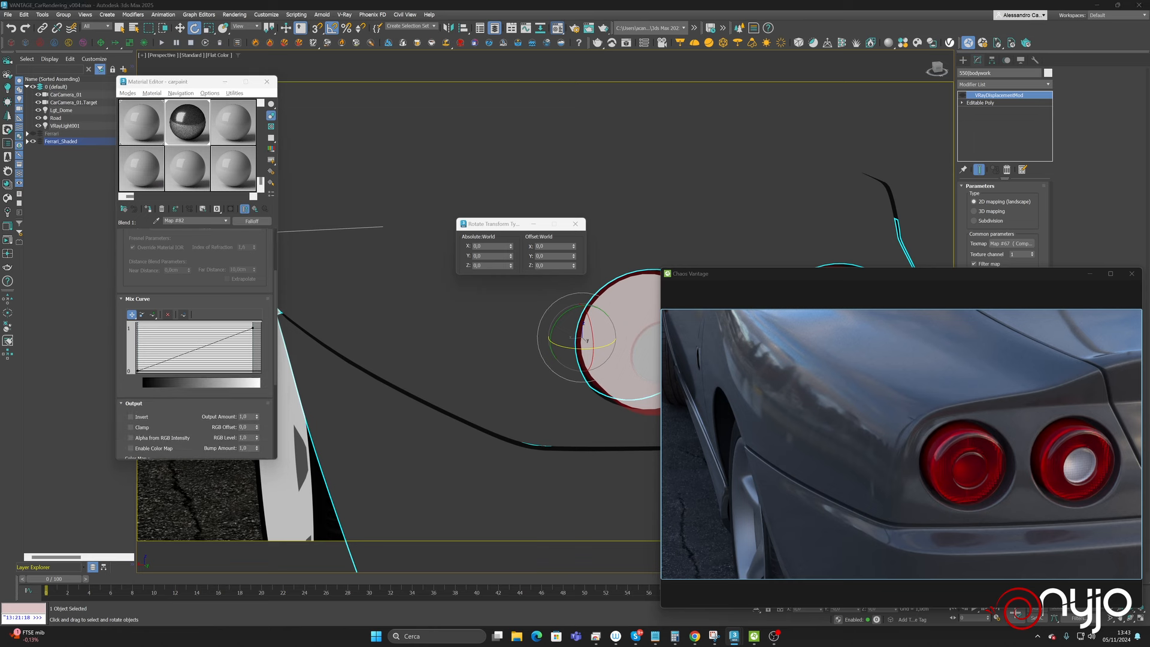
click(152, 315)
click(217, 340)
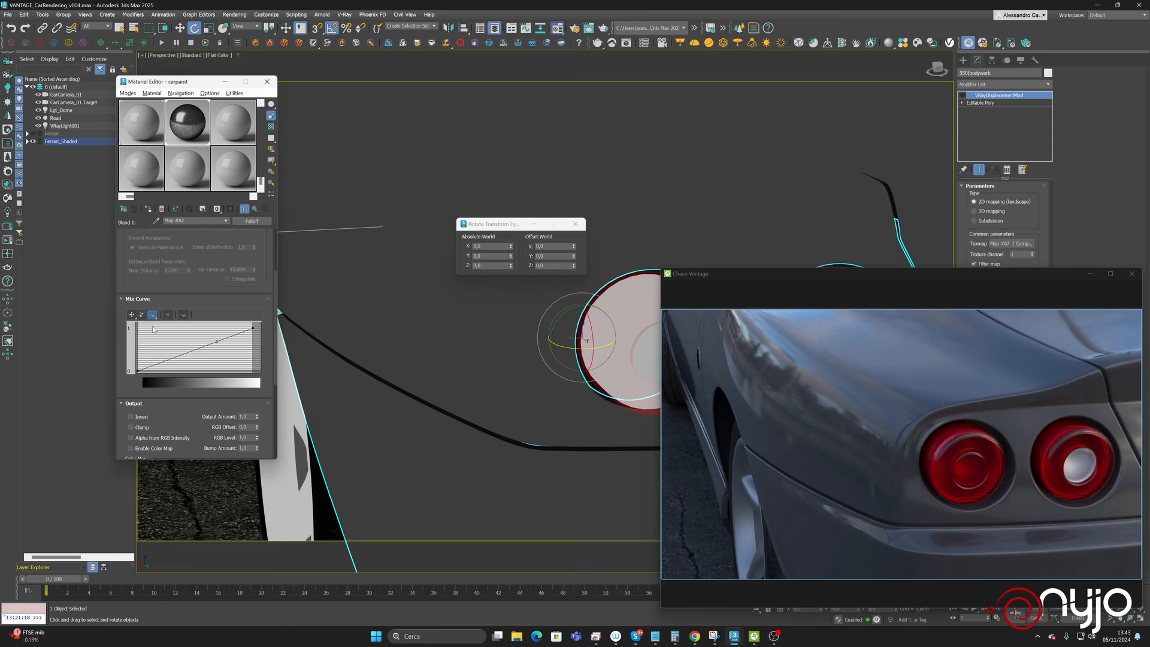
click(132, 315)
drag(179, 356, 180, 370)
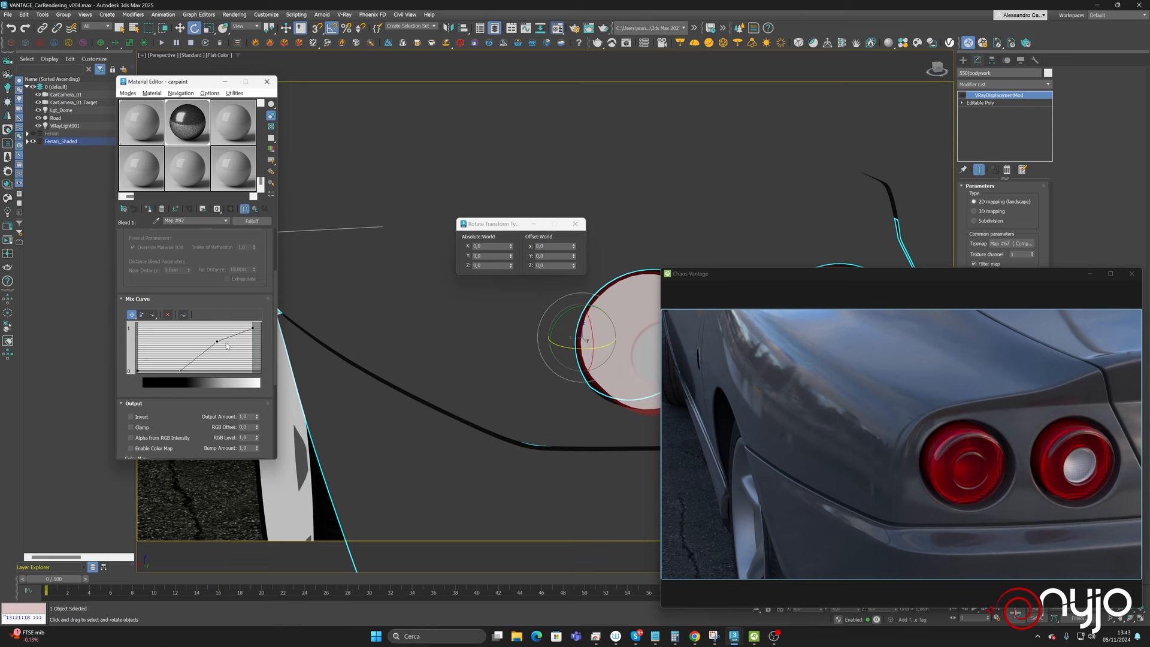
drag(217, 341, 207, 326)
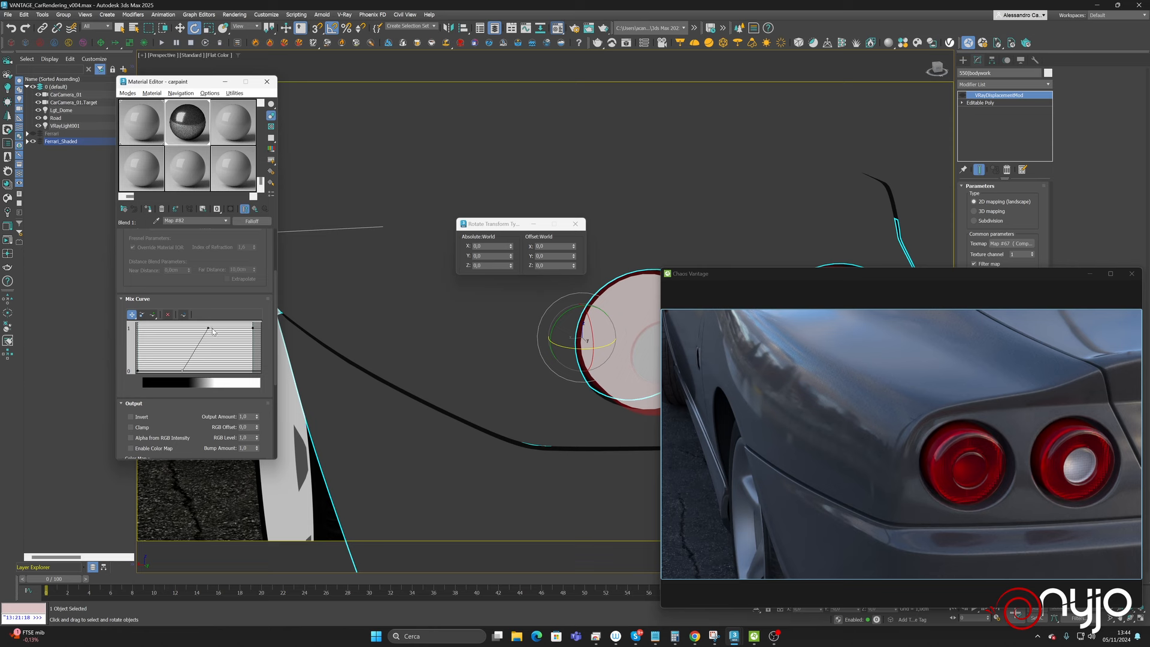
drag(209, 328, 212, 329)
- Return to the carpaint blend material and enable Additive (shellac) mode, accepting the warning
click(255, 208)
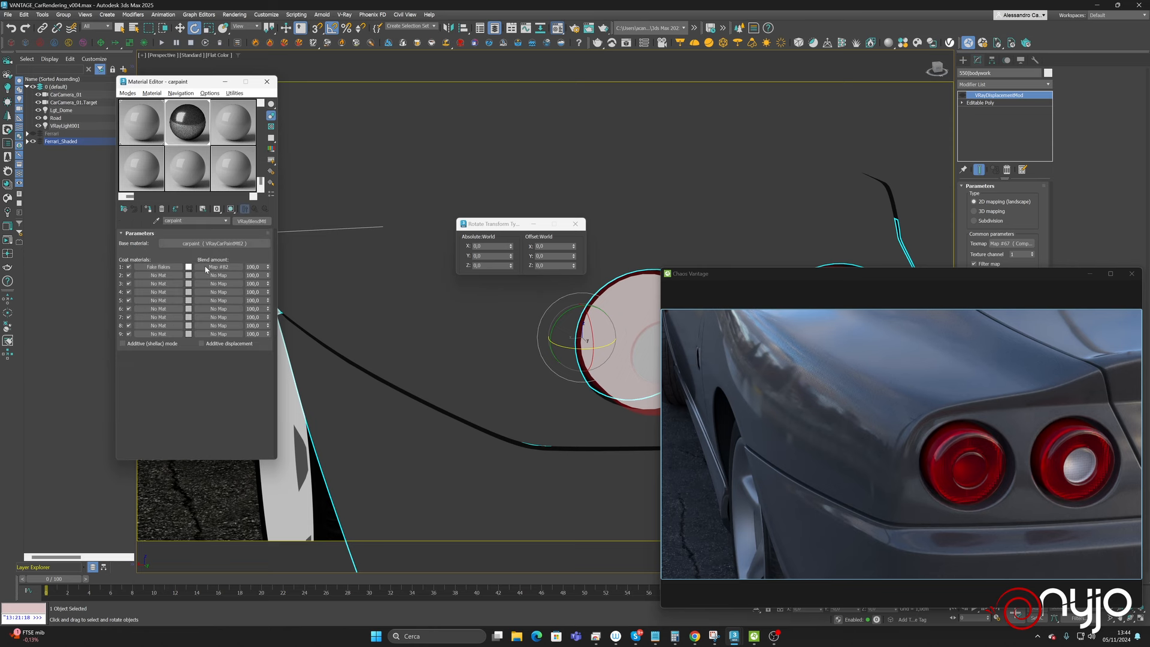
click(141, 344)
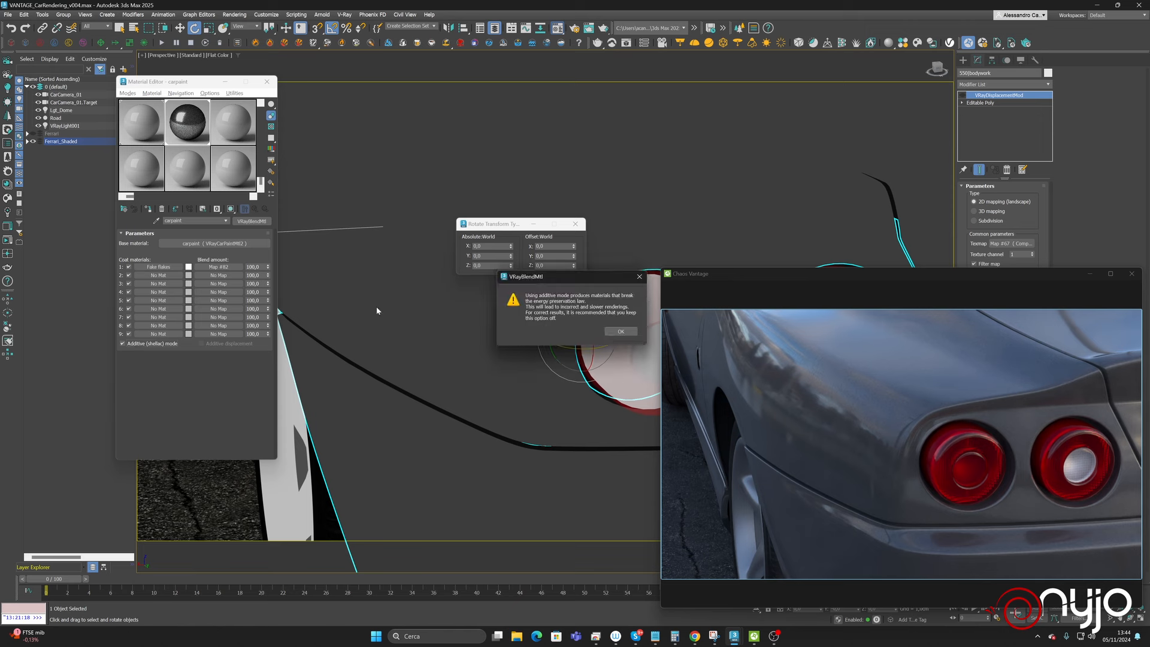
click(623, 332)
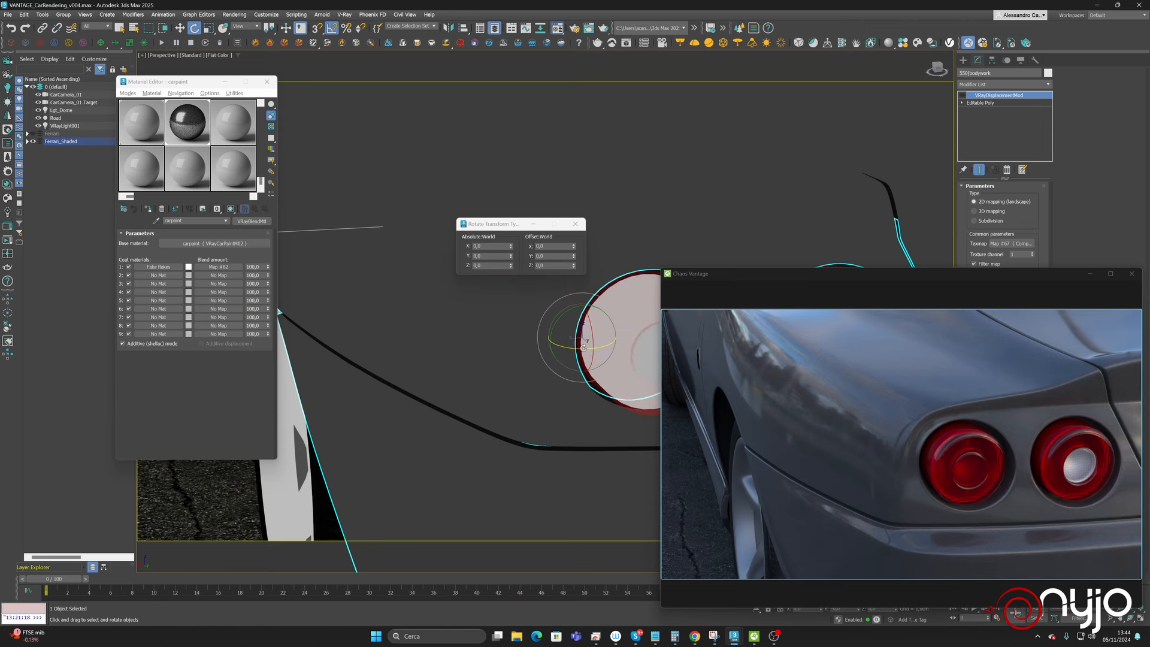
- Examine the body paint reflections and flakes around the taillights and rear bumper in the live render, up close and from farther away
alt+middle_drag(602, 342, 556, 356)
scroll(597, 324, up, 2)
middle_drag(599, 323, 432, 404)
scroll(466, 374, up, 3)
scroll(466, 375, up, 2)
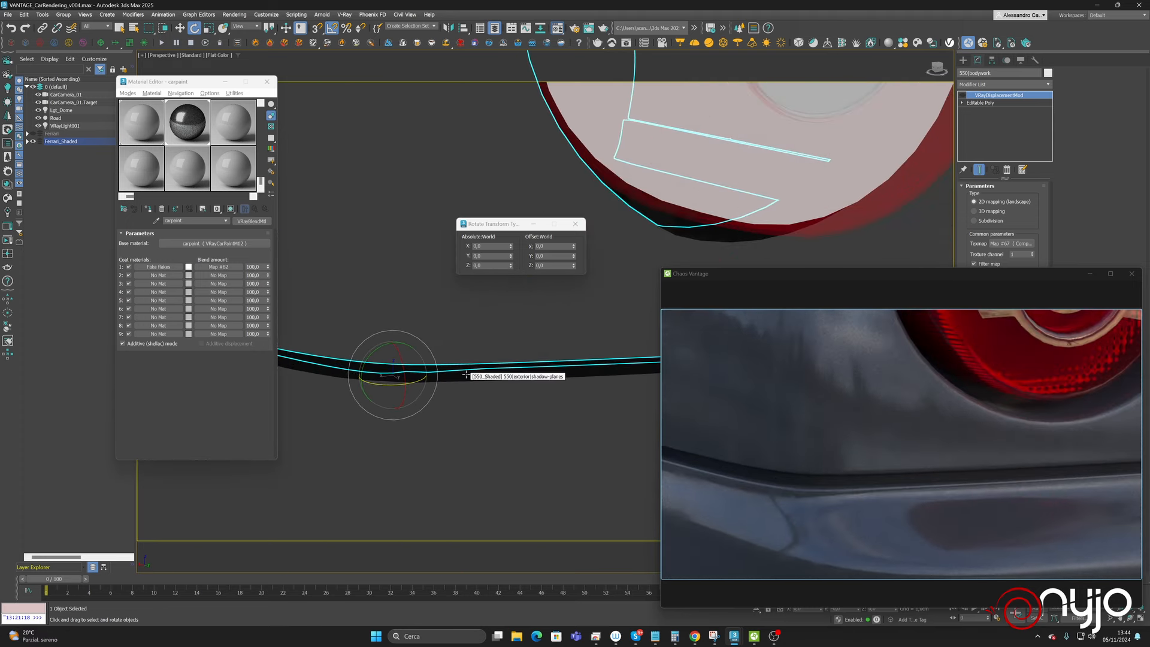
scroll(466, 375, up, 2)
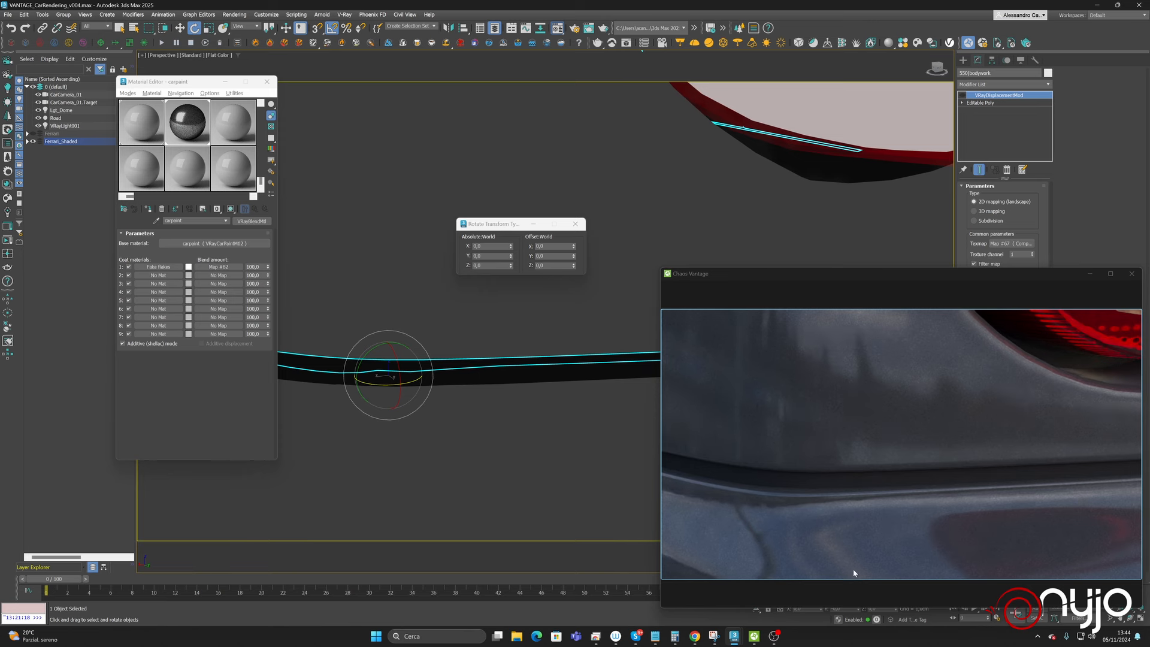
scroll(479, 316, down, 4)
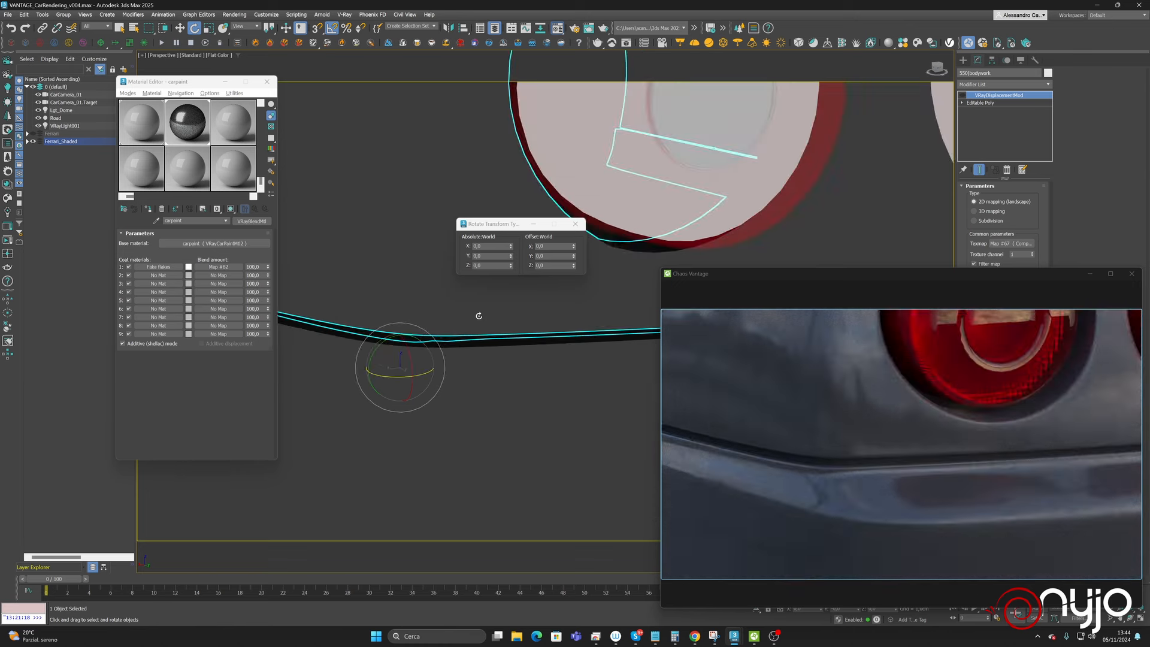
middle_drag(489, 325, 514, 380)
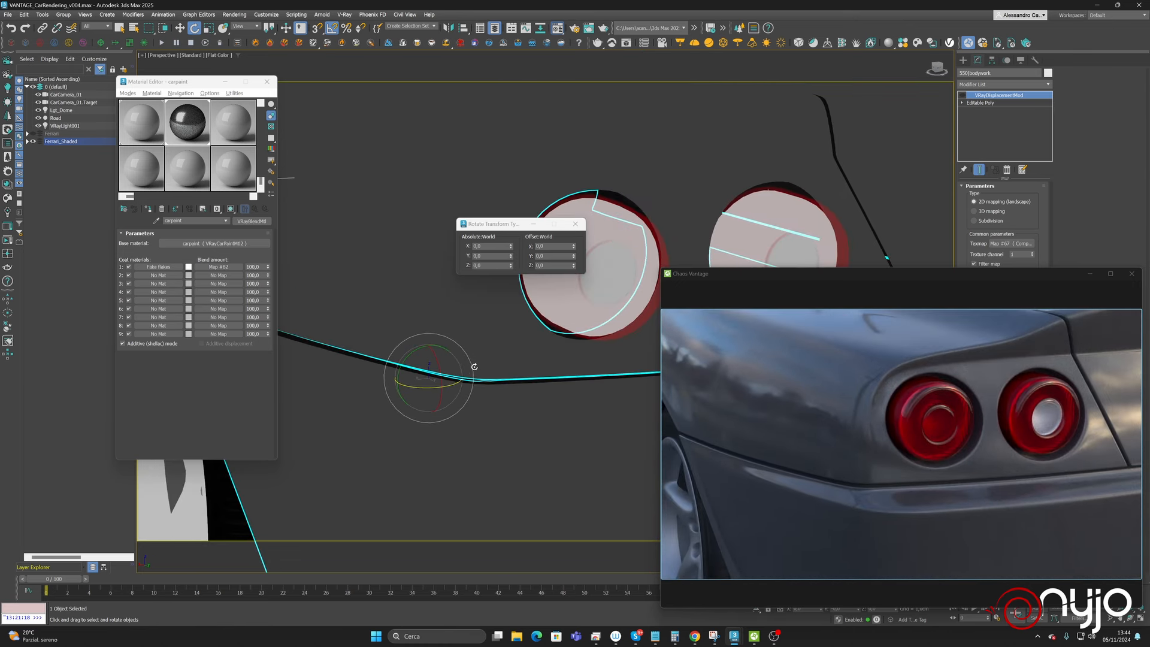
scroll(515, 410, down, 2)
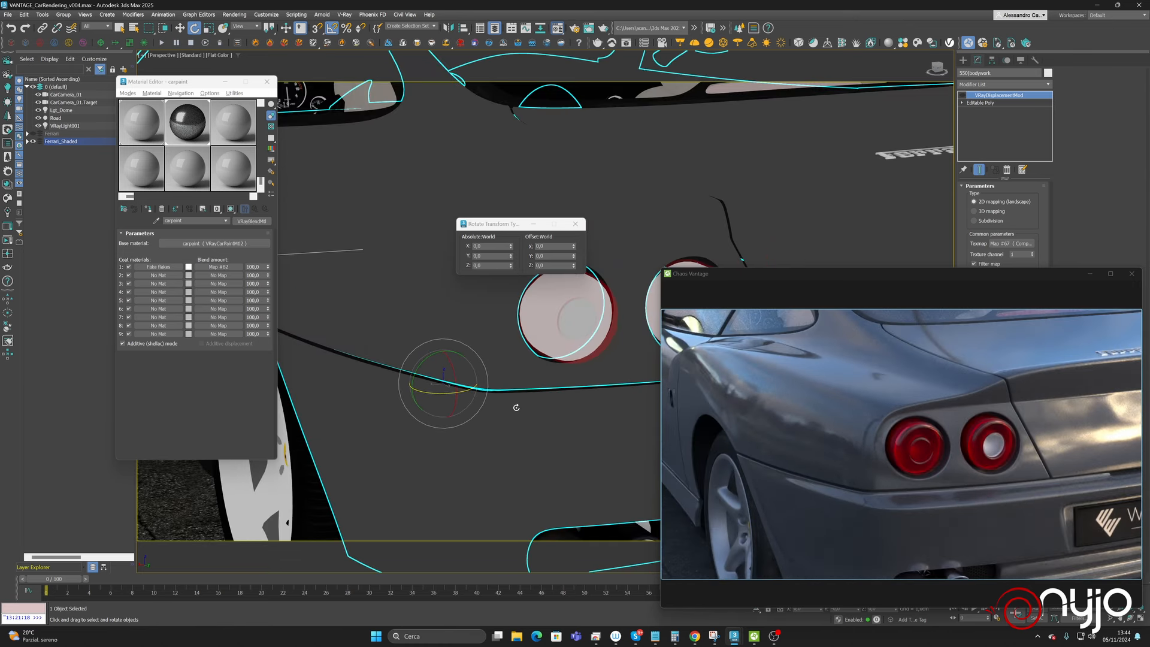
- Set the coat amount of the Fake flakes material to 1,0
click(158, 267)
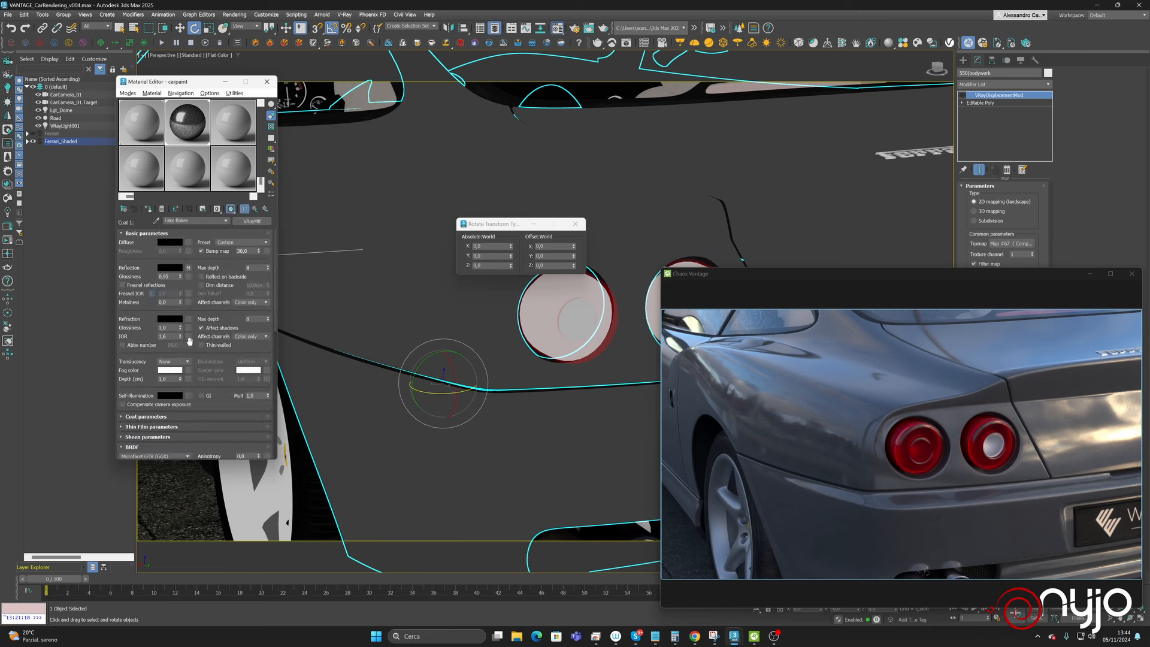
click(141, 418)
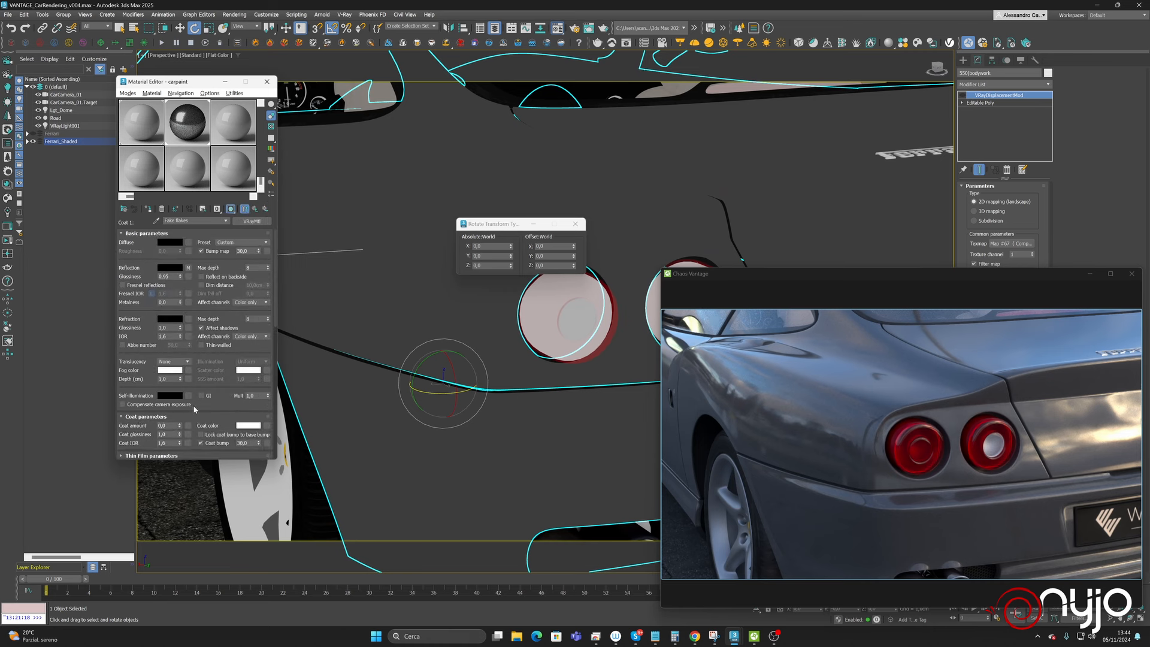
drag(180, 427, 185, 245)
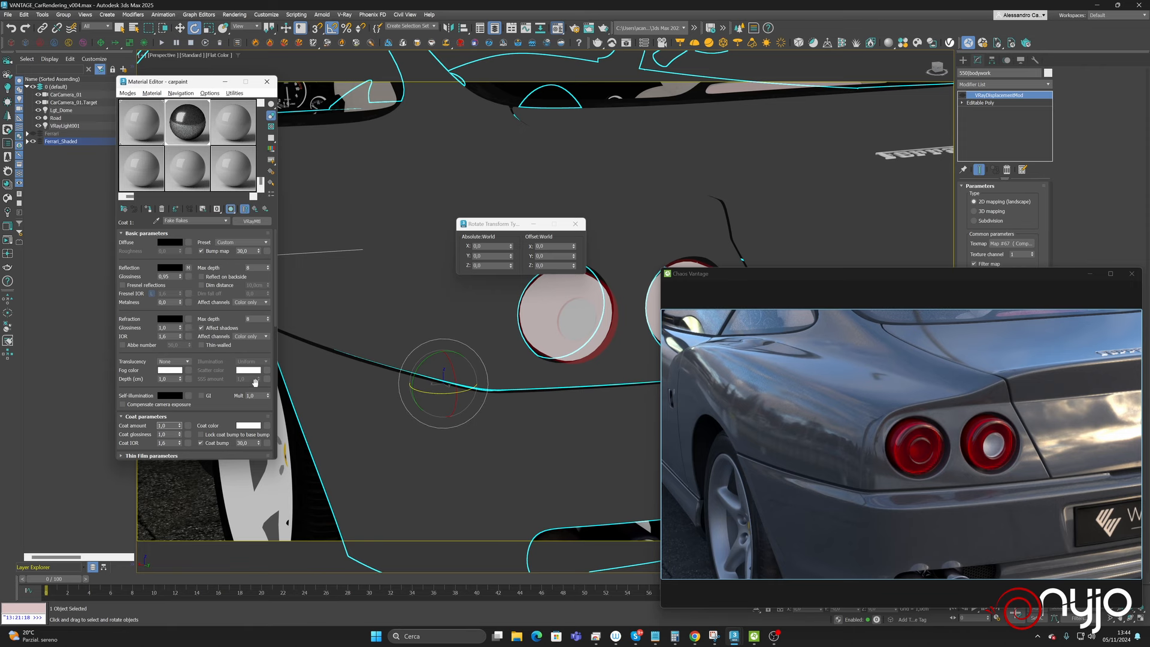
click(560, 329)
scroll(561, 340, down, 2)
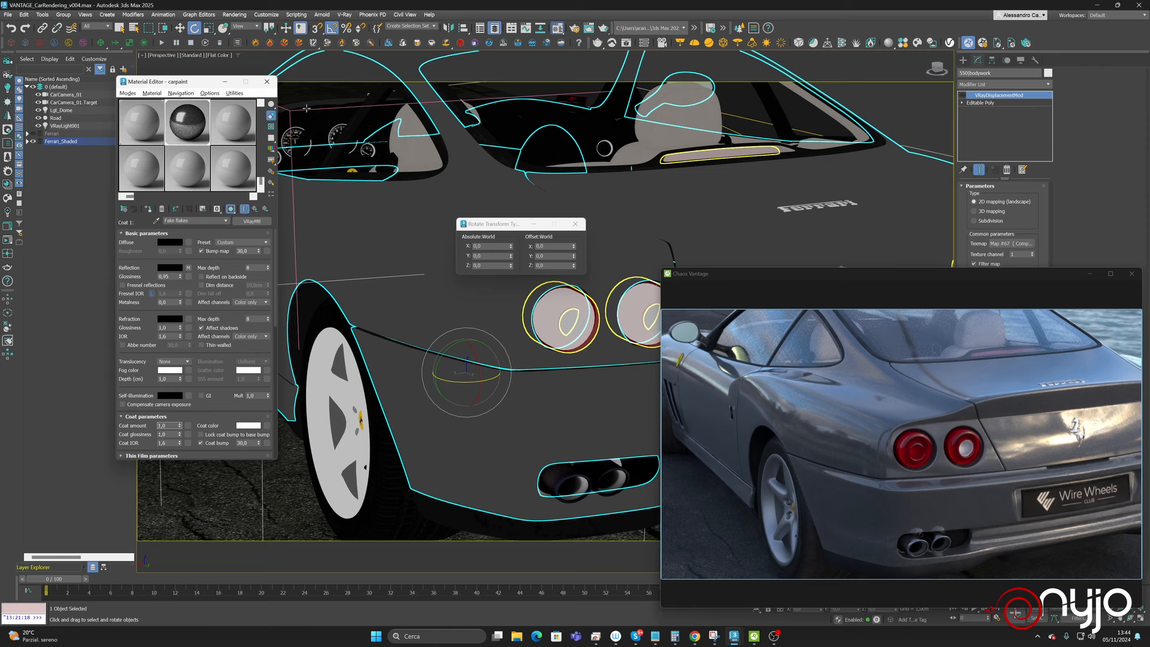
- Switch the perspective viewport's display from Flat Color to Default Shading
click(219, 60)
click(219, 55)
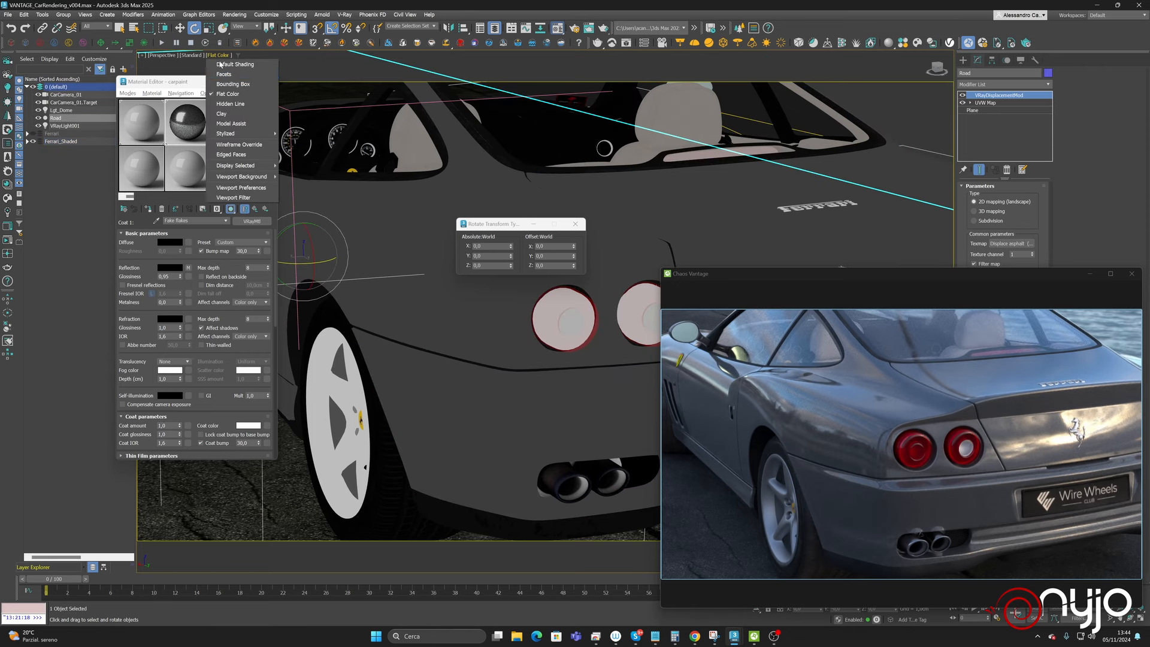
click(228, 64)
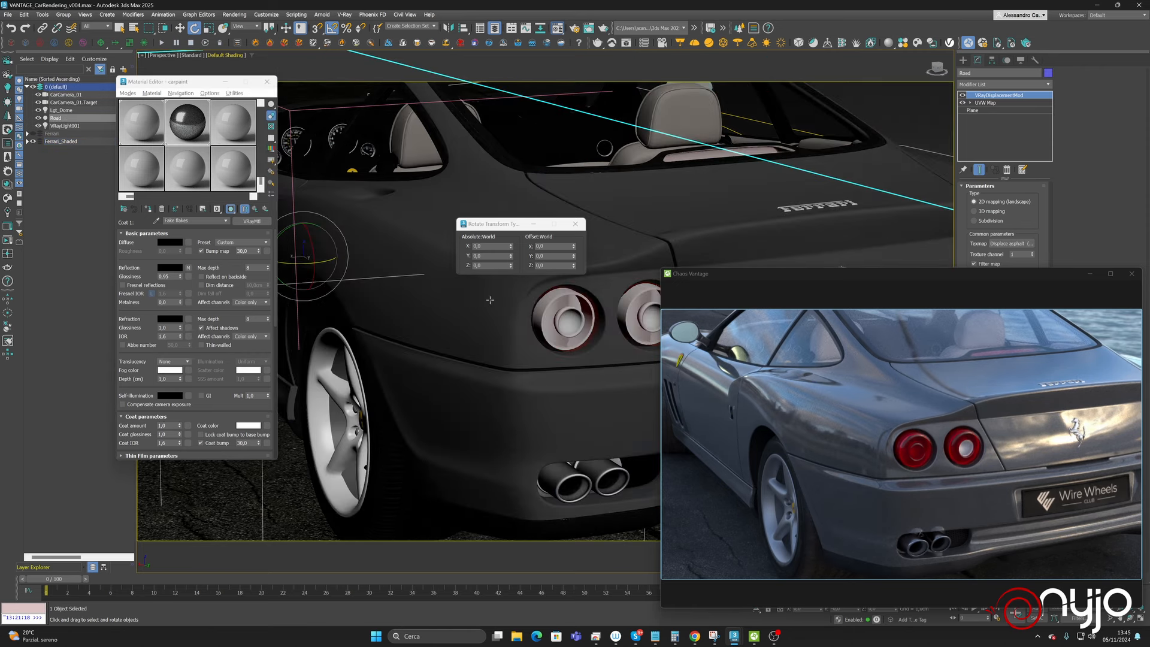
- Sample the exterior-parts material from the car's front into an unused material slot and open its diffuse Color Correction map
middle_drag(498, 284, 406, 501)
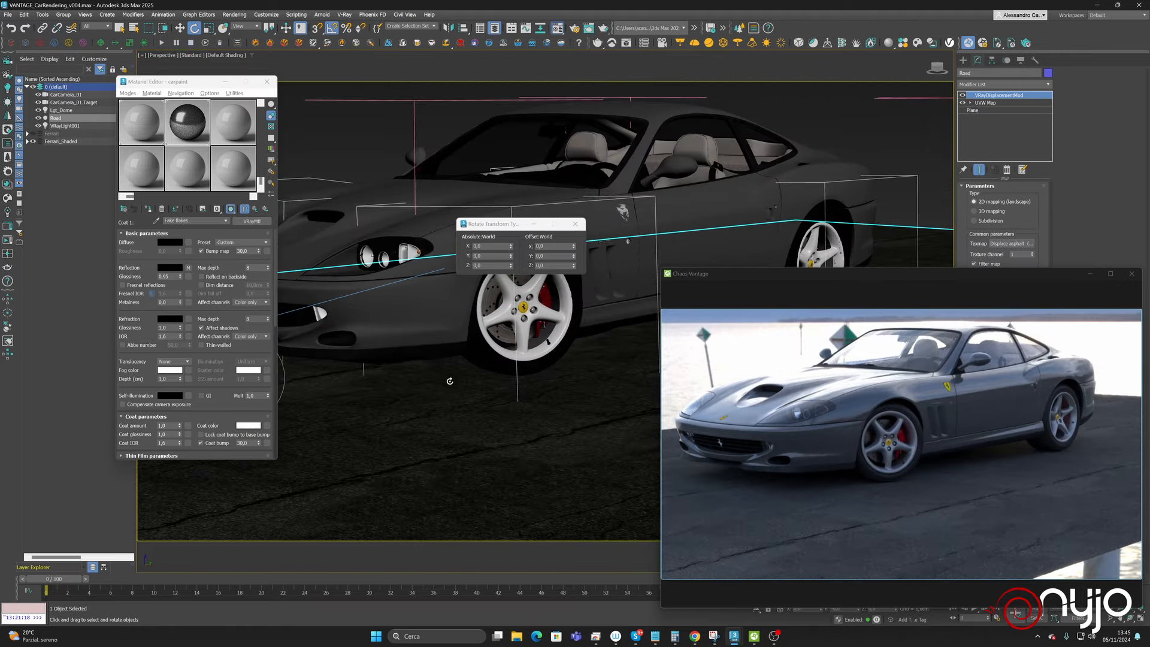
scroll(446, 379, up, 3)
alt+middle_drag(446, 378, 622, 385)
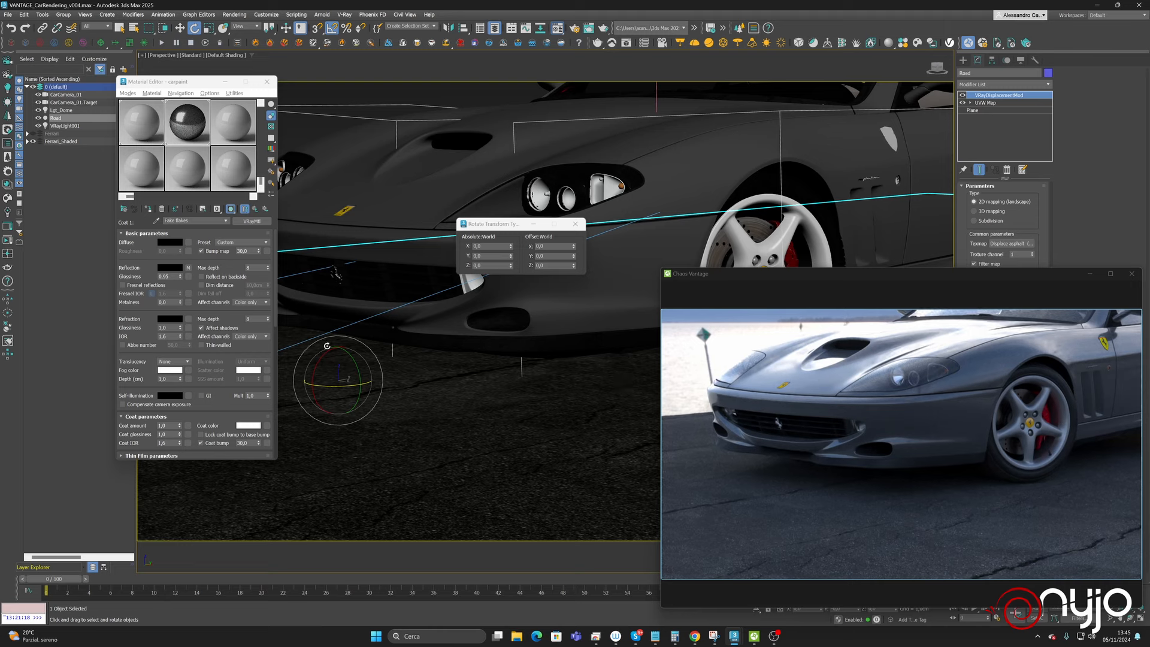
scroll(327, 346, up, 3)
middle_drag(406, 368, 523, 431)
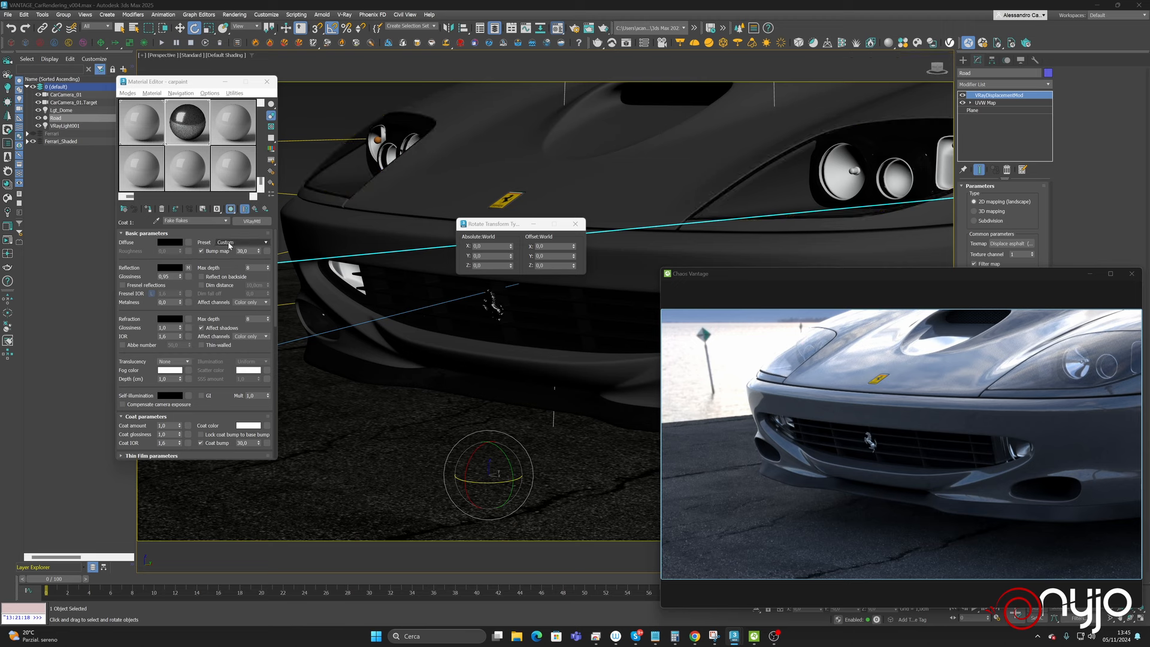
click(233, 123)
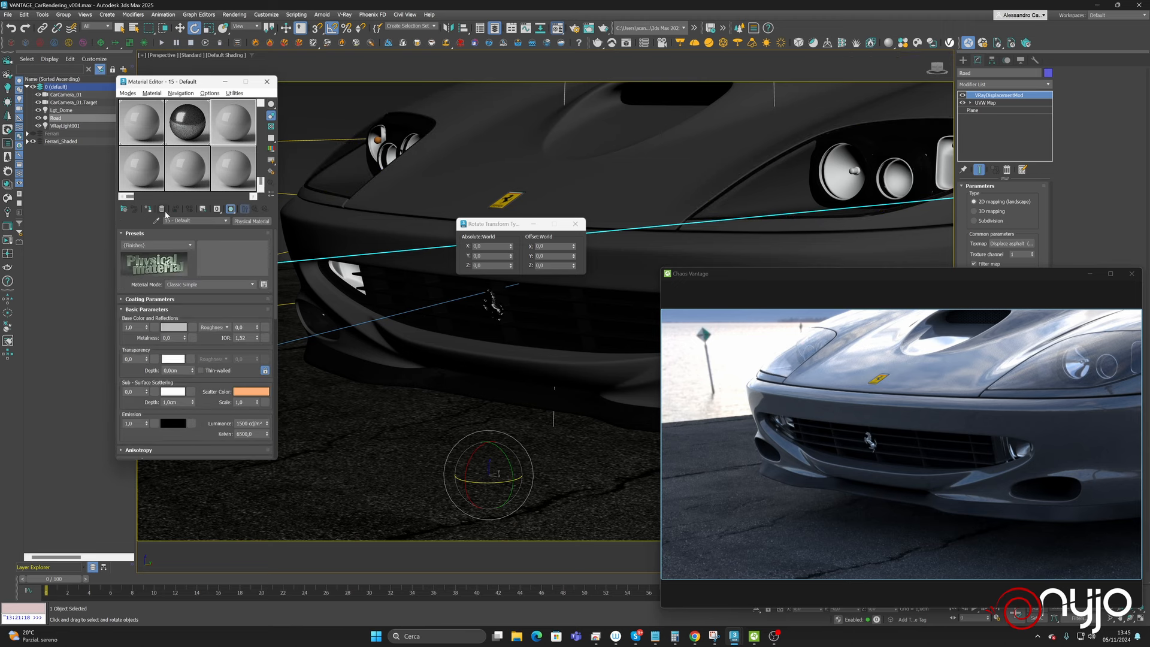
click(156, 221)
click(377, 273)
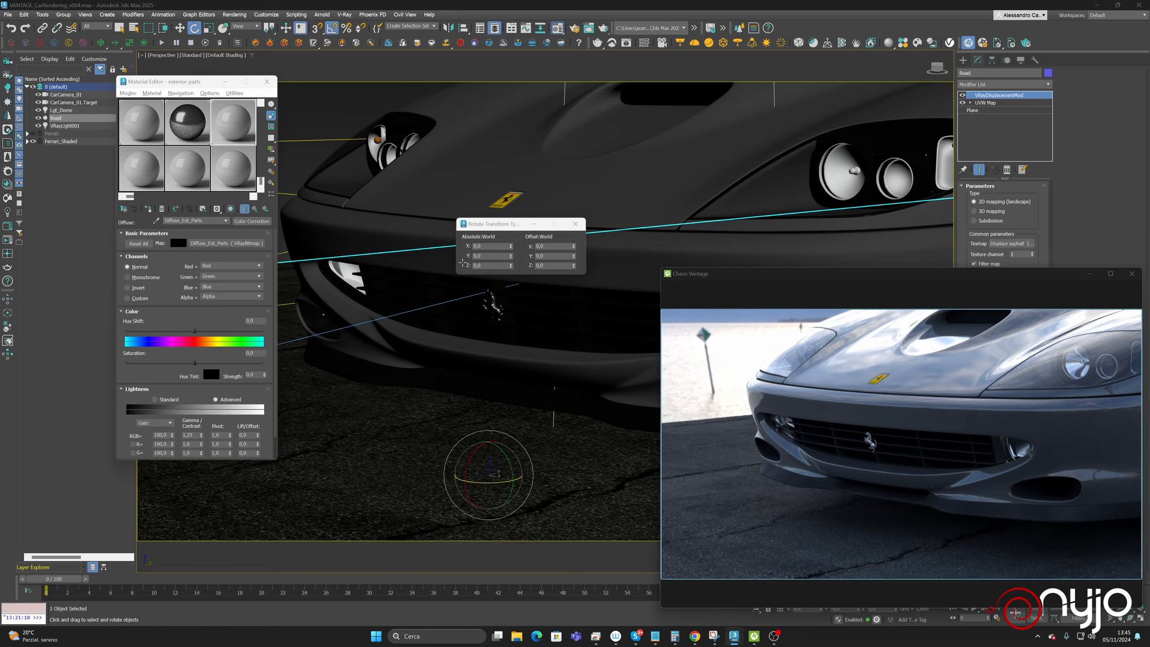
- Switch the Color Correction map's lightness to Standard, set brightness to 2,0, and check the car's front in the live render
click(168, 400)
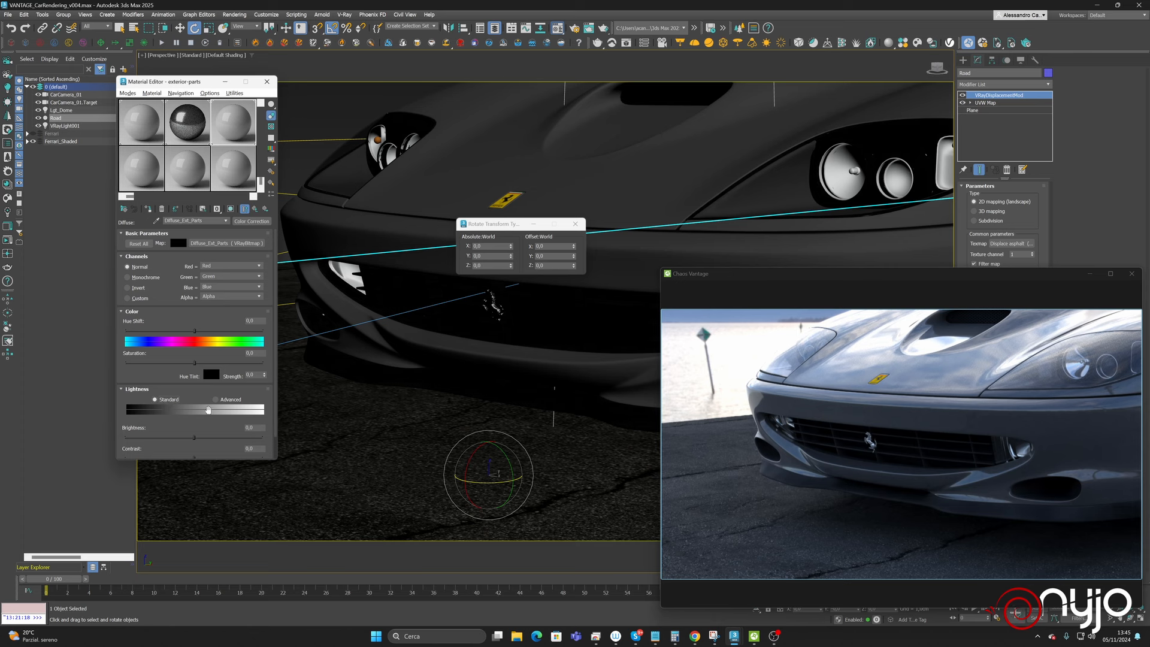
double_click(256, 427)
text(2)
key(Return)
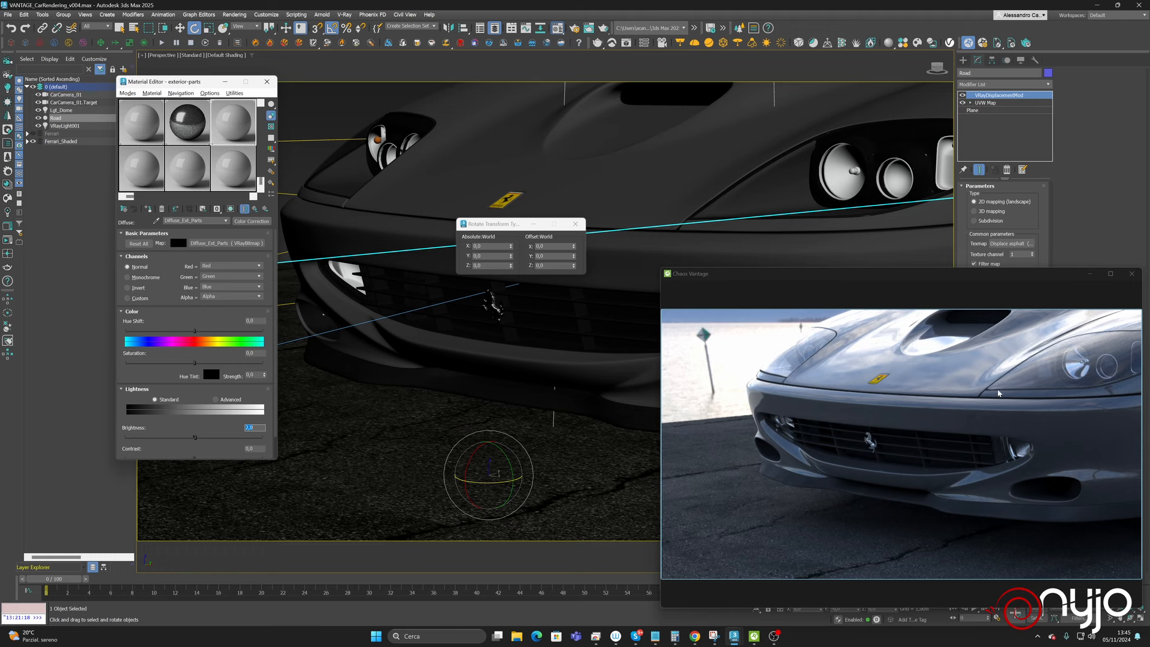
middle_drag(635, 185, 553, 221)
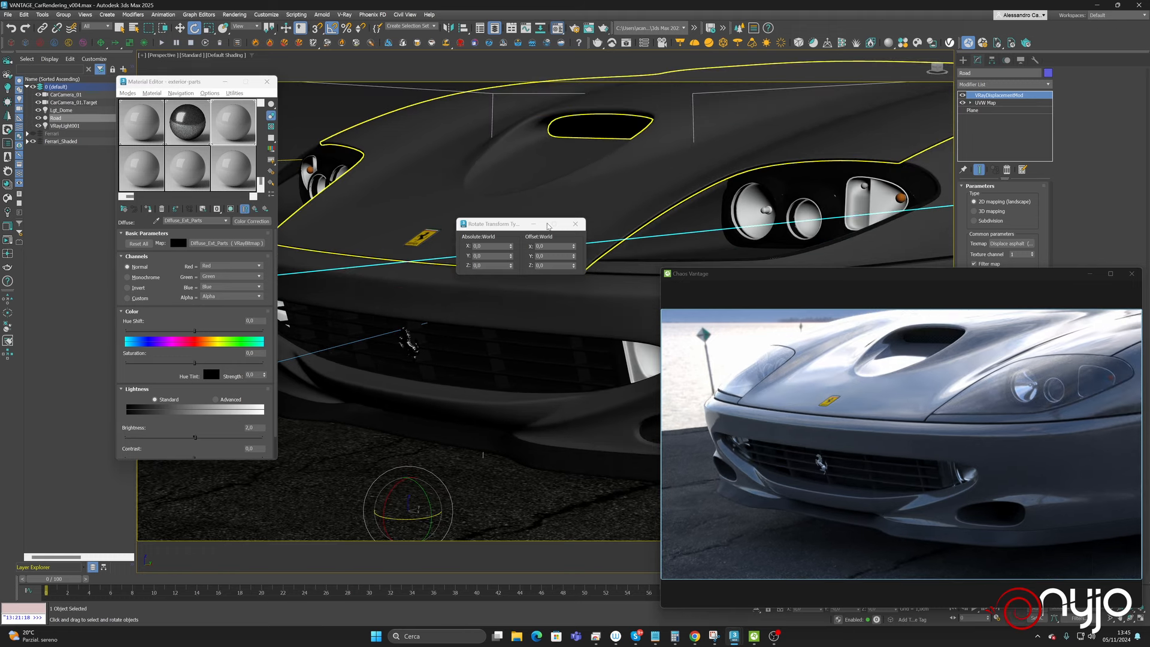
alt+middle_drag(668, 196, 743, 186)
scroll(683, 174, down, 3)
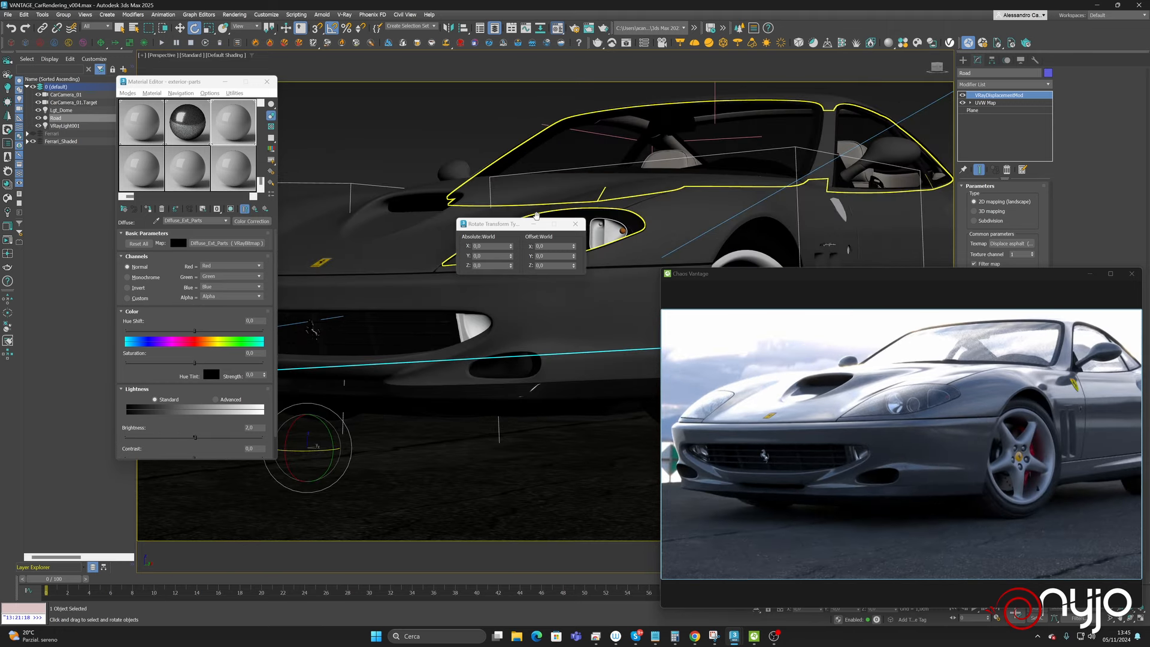
- Switch to Chaos Vantage and turn off Bloom in the colour corrections
click(834, 273)
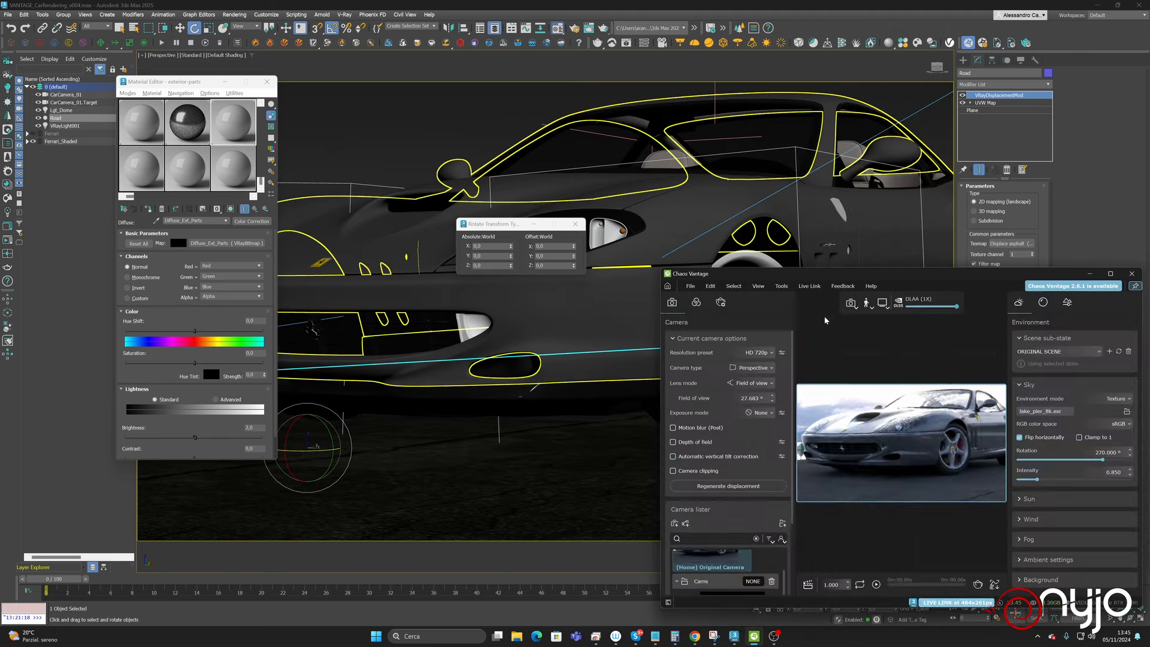
click(696, 303)
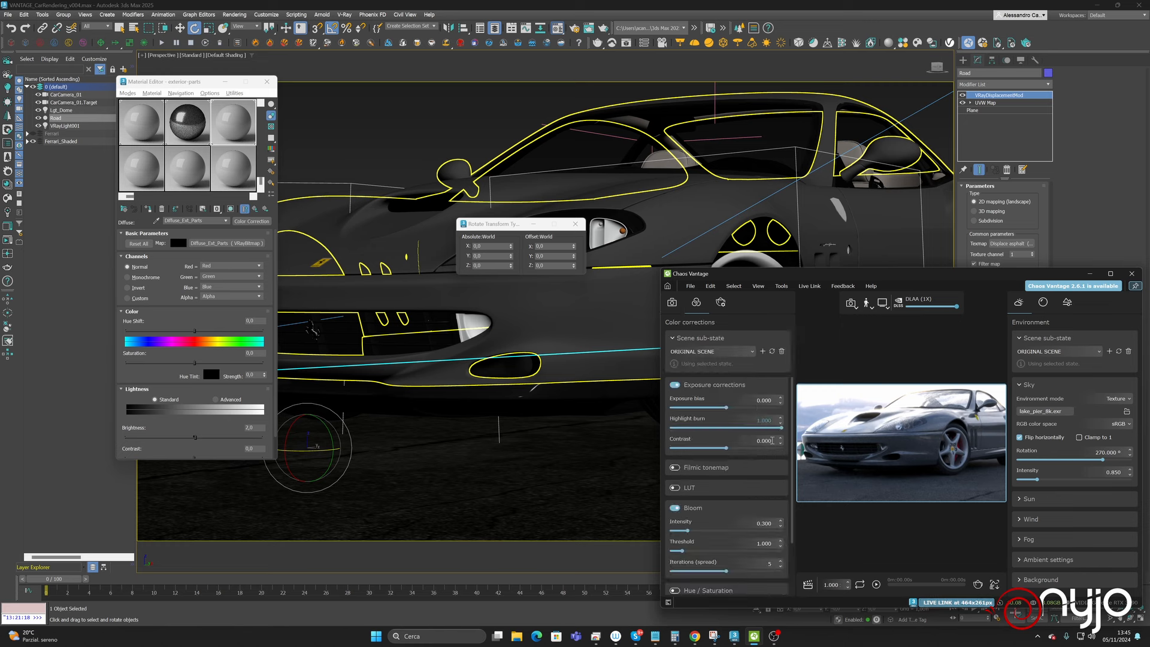
click(675, 509)
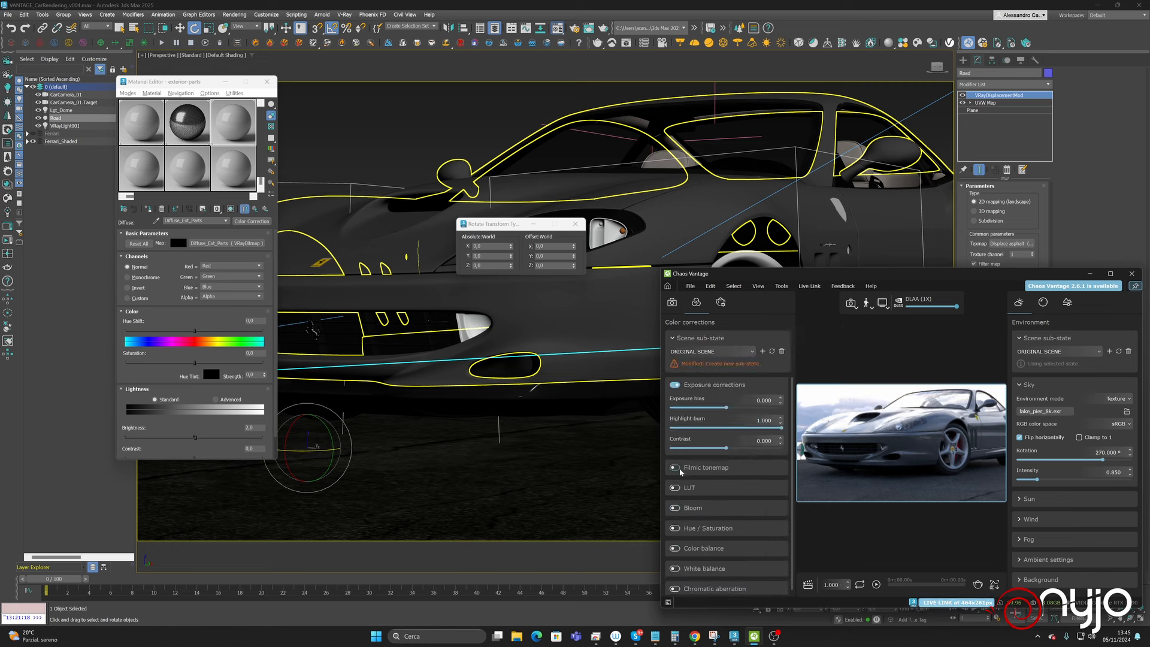
- Open the saved Vantage setup file VANTAGE_CarRendering_VantageSetup_v002
click(668, 288)
click(698, 316)
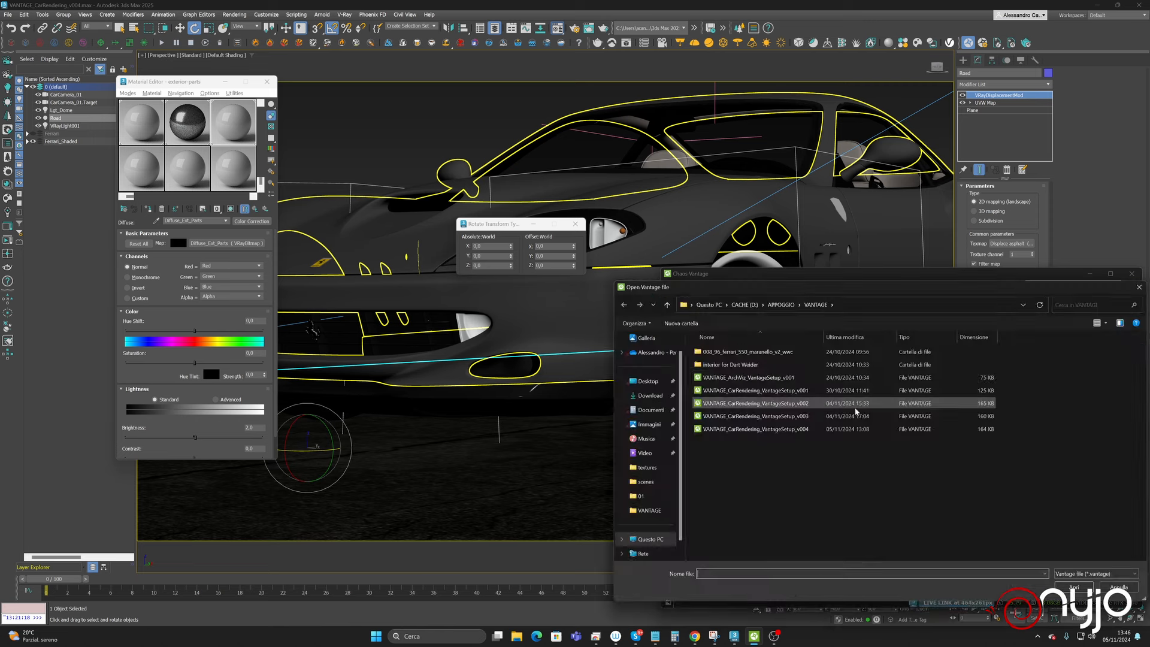
double_click(856, 406)
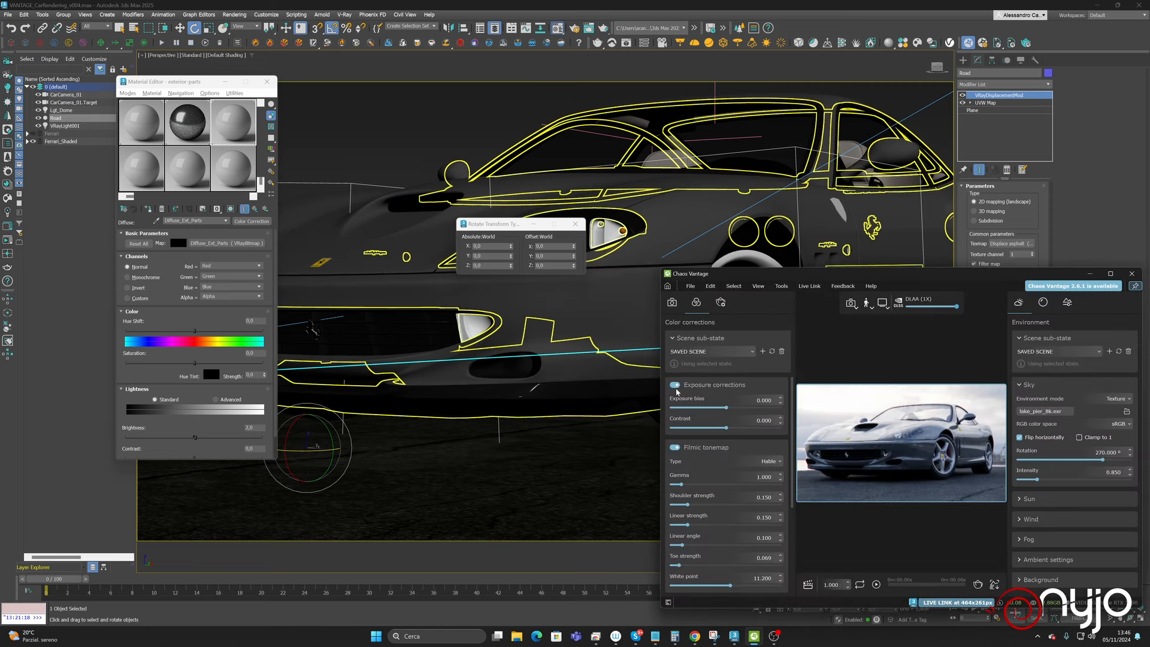
- Compare the car render with Chromatic aberration off and on at -0.036 in an enlarged Vantage window
scroll(705, 480, down, 5)
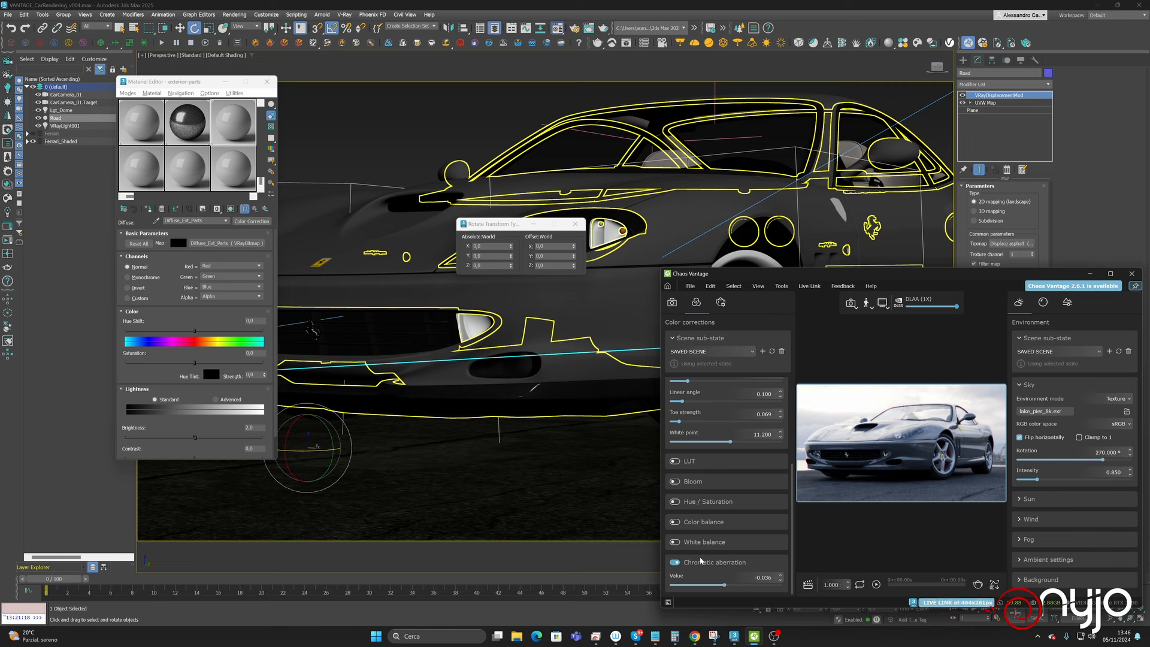
click(673, 563)
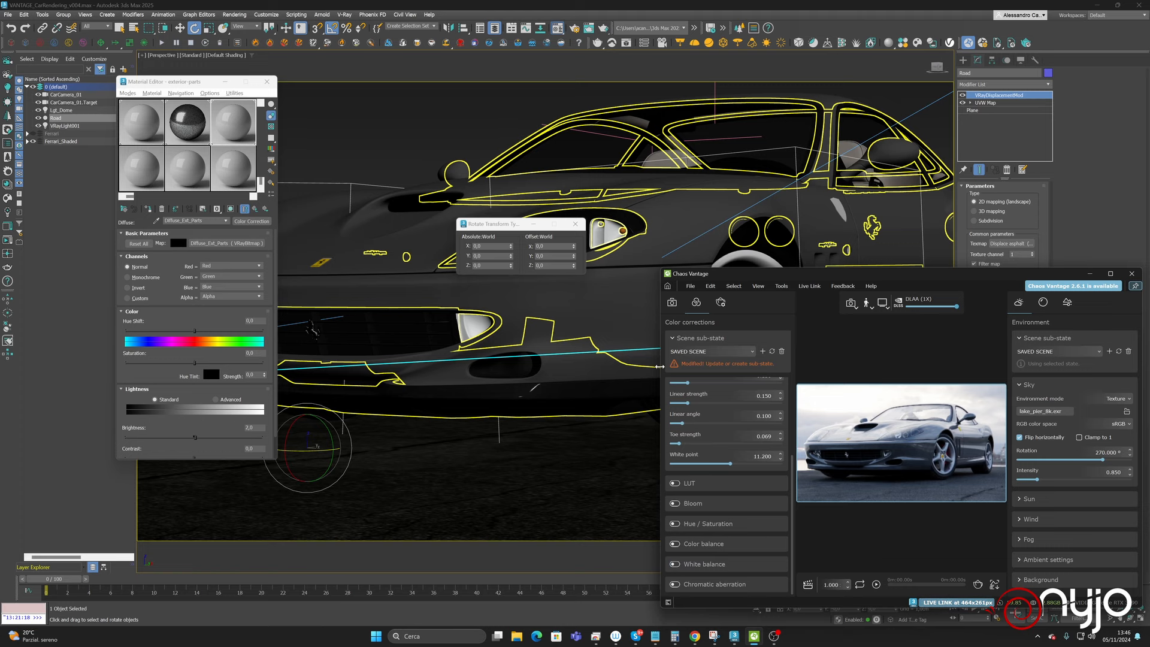
drag(662, 370, 310, 358)
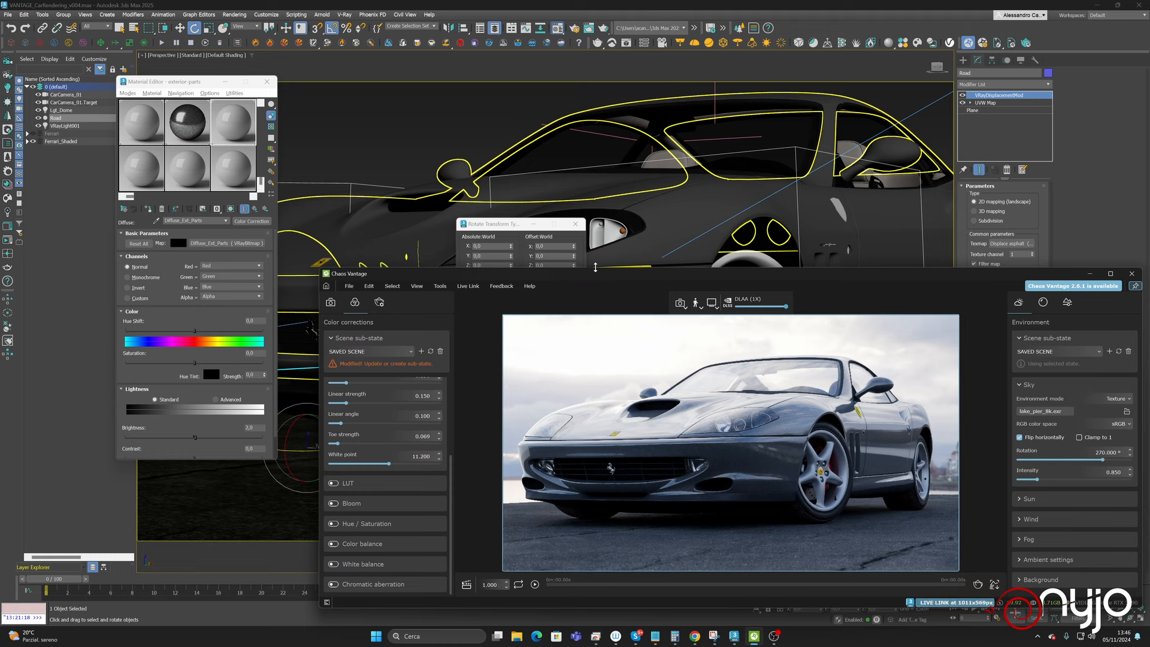
drag(595, 267, 596, 114)
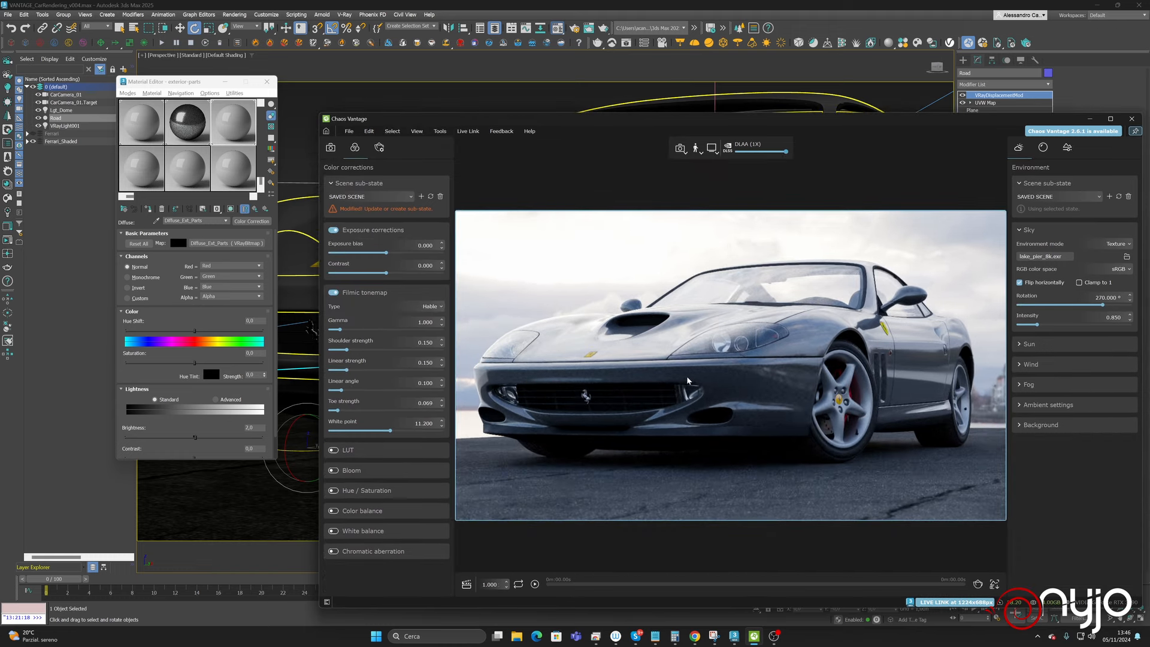
click(334, 551)
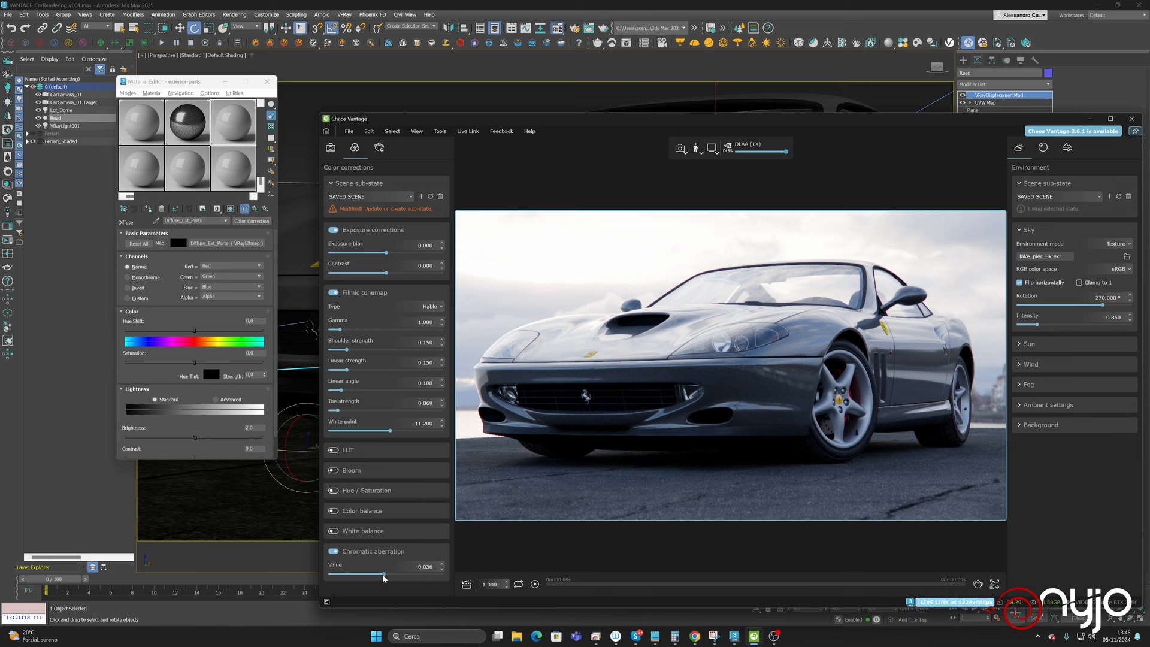
mouse_move(404, 573)
mouse_down()
mouse_move(413, 572)
mouse_move(362, 574)
mouse_move(397, 574)
mouse_move(387, 575)
mouse_up()
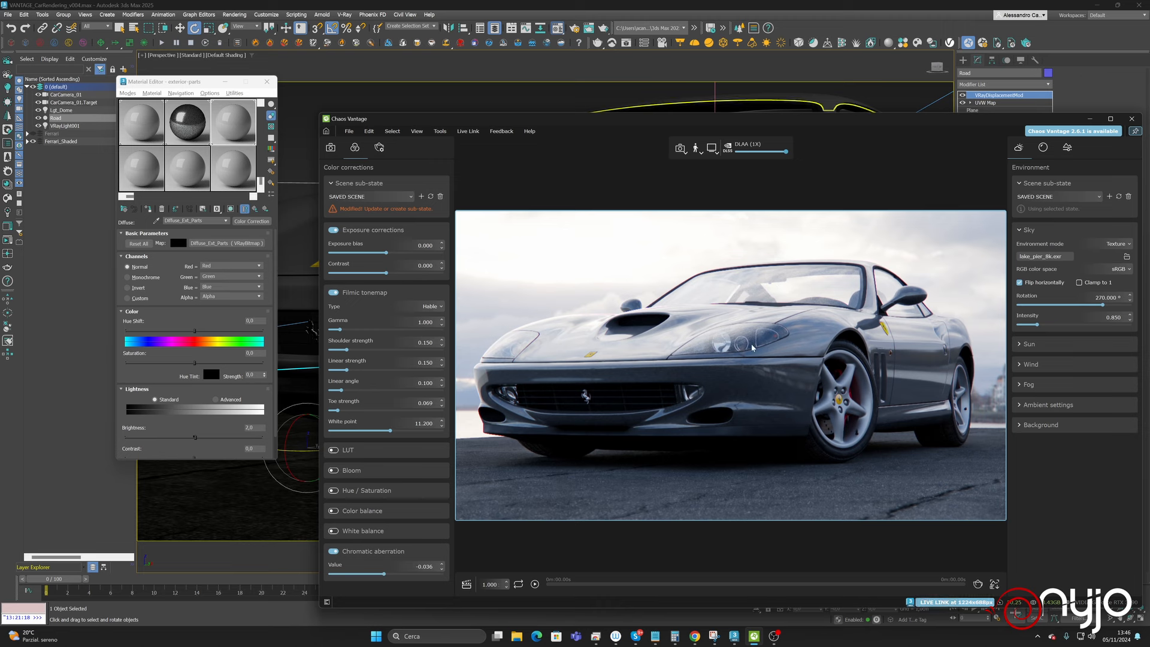
- Move the Vantage view to the car's front wheel and side, and turn off Depth of field for the camera
drag(765, 358, 635, 309)
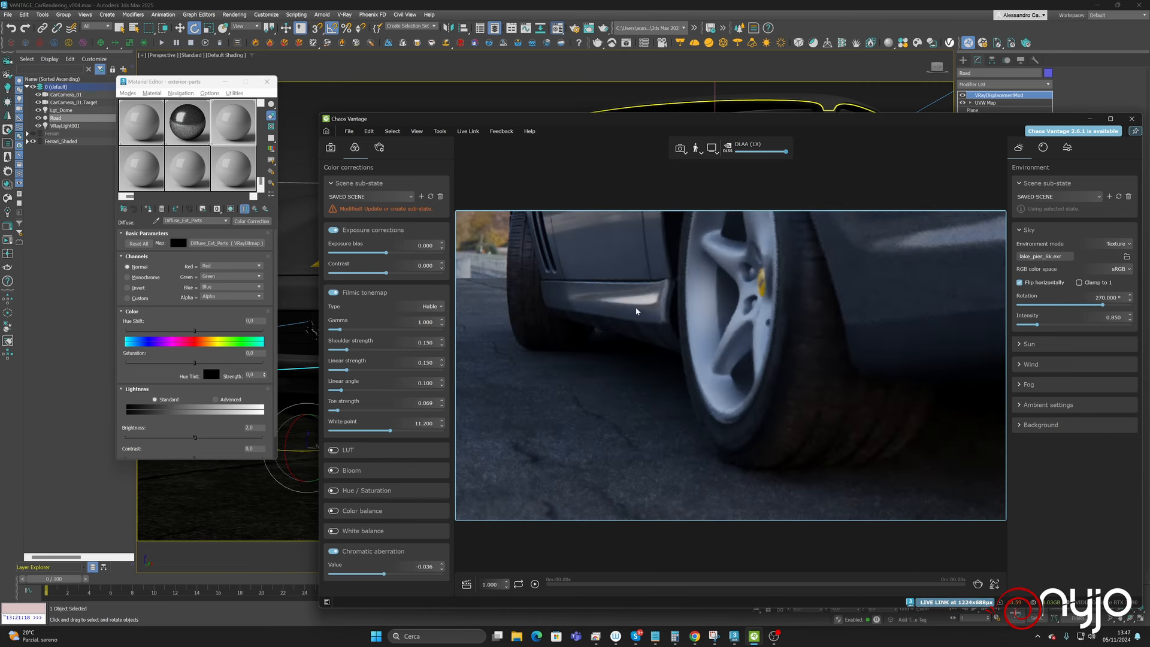
scroll(638, 308, up, 3)
middle_drag(637, 308, 860, 411)
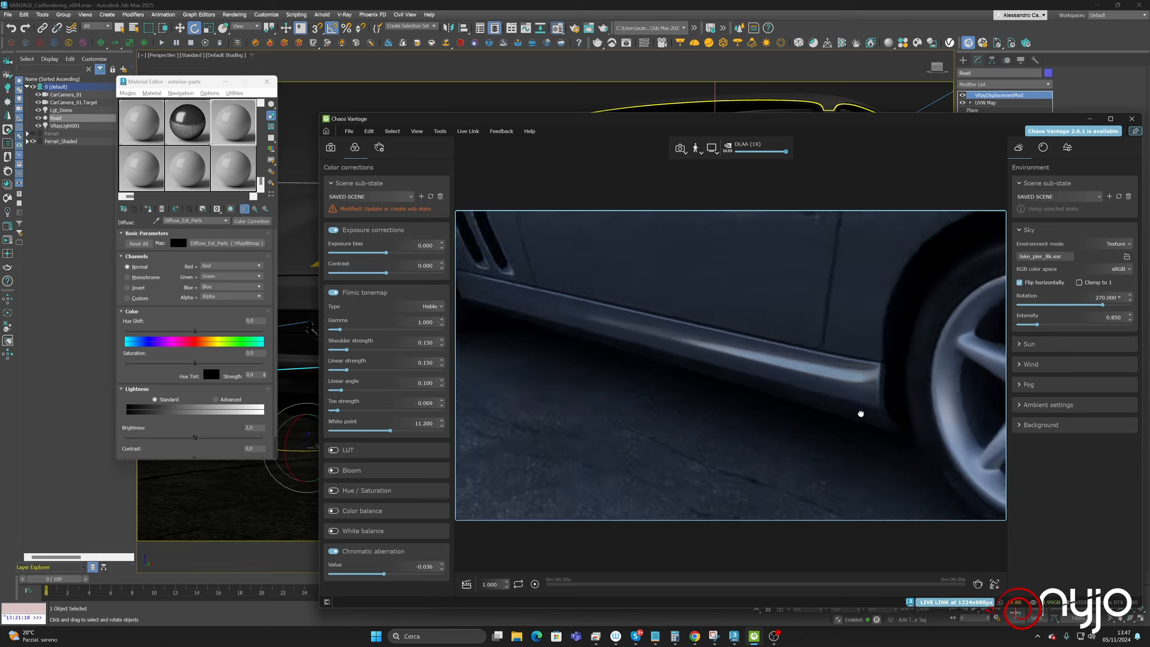
middle_drag(608, 300, 892, 445)
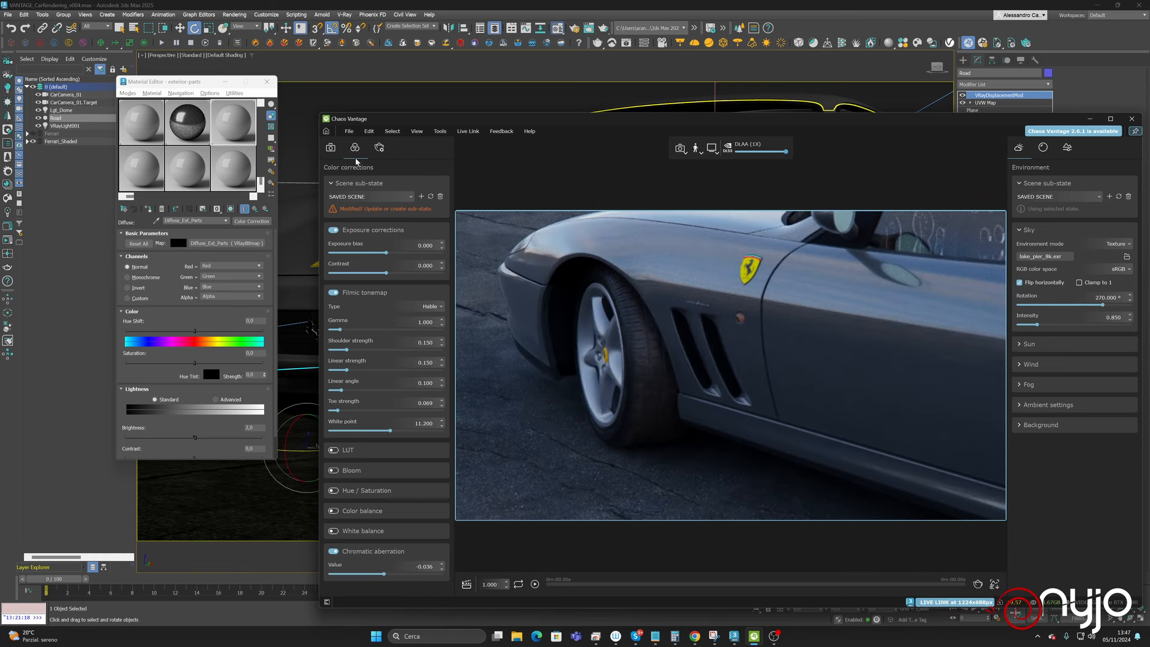
click(331, 147)
click(332, 287)
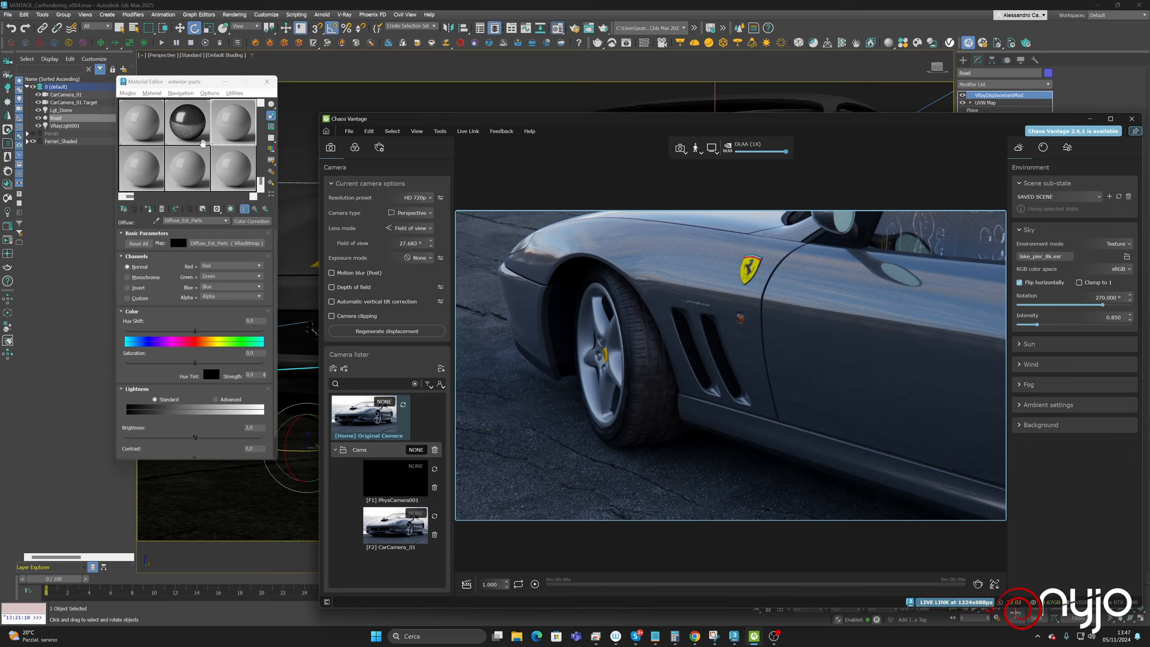
- Select CarCamera_01 in 3ds Max, hide Vantage's interface and shrink its window to uncover the 3ds Max viewport
click(60, 95)
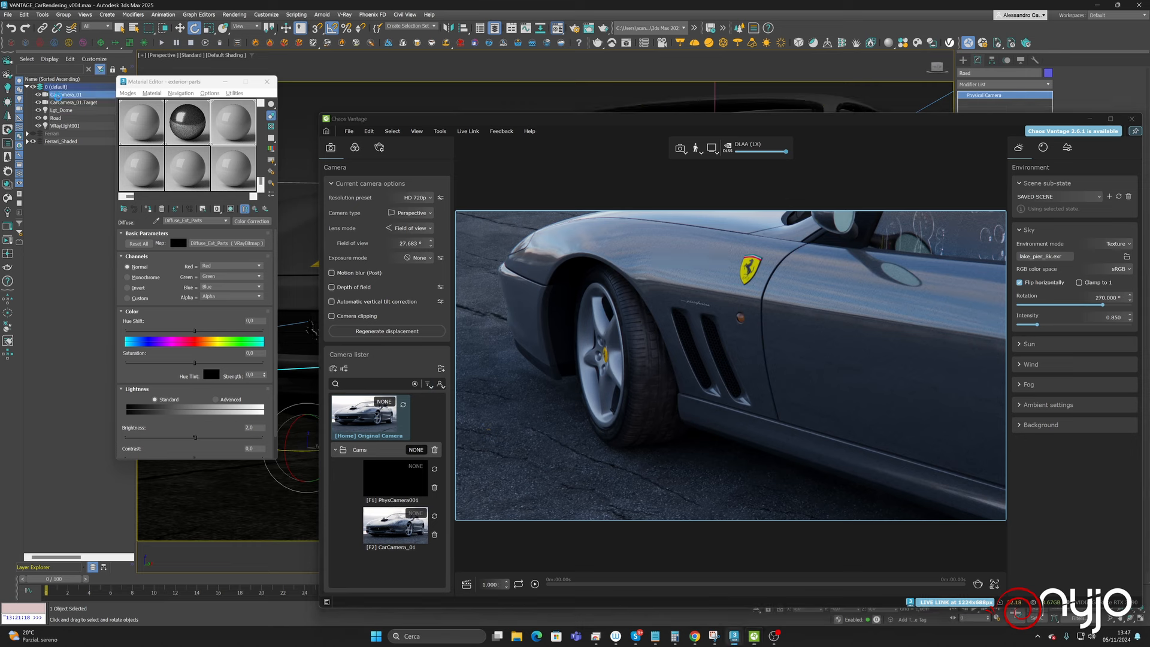
click(160, 168)
click(155, 221)
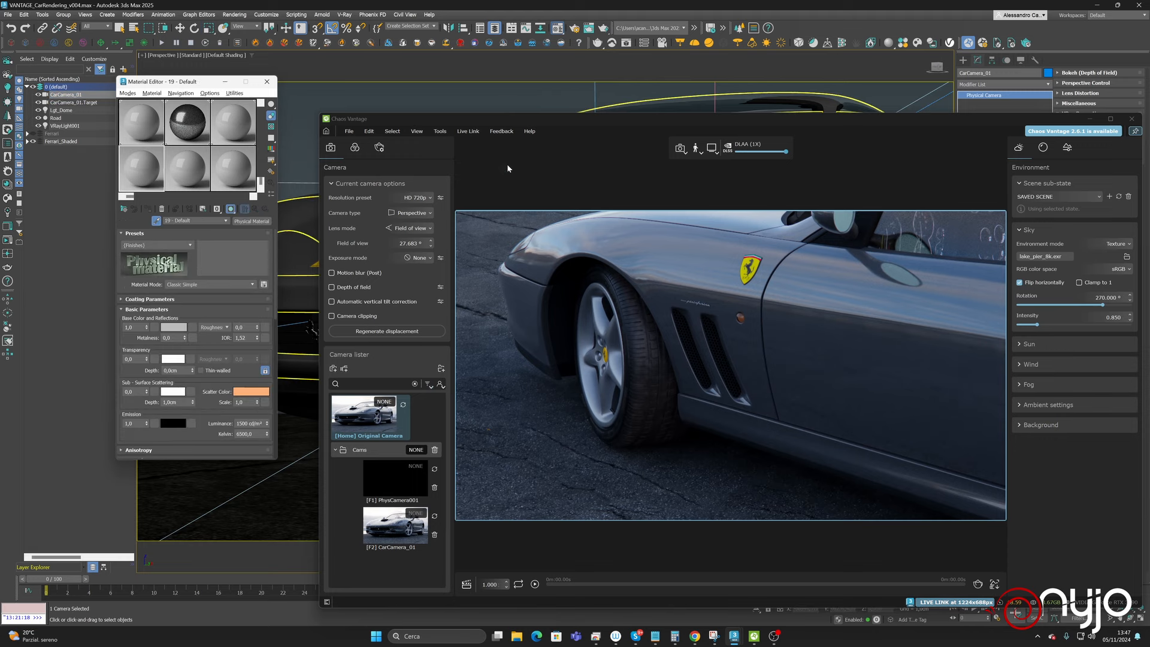
click(472, 121)
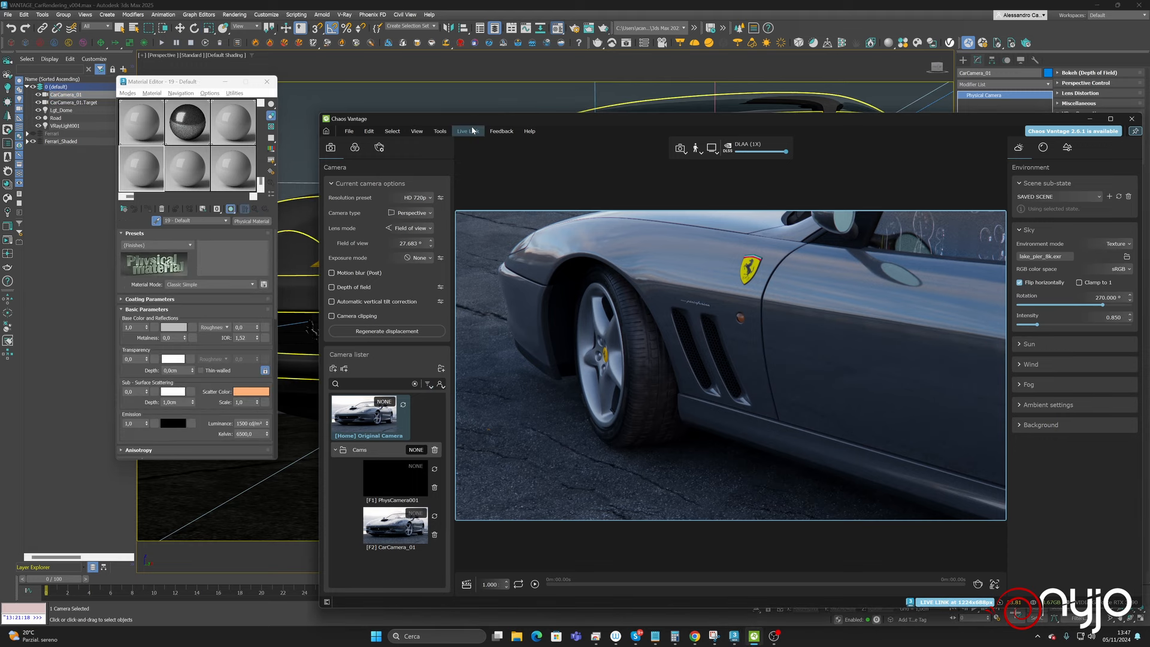
key(Tab)
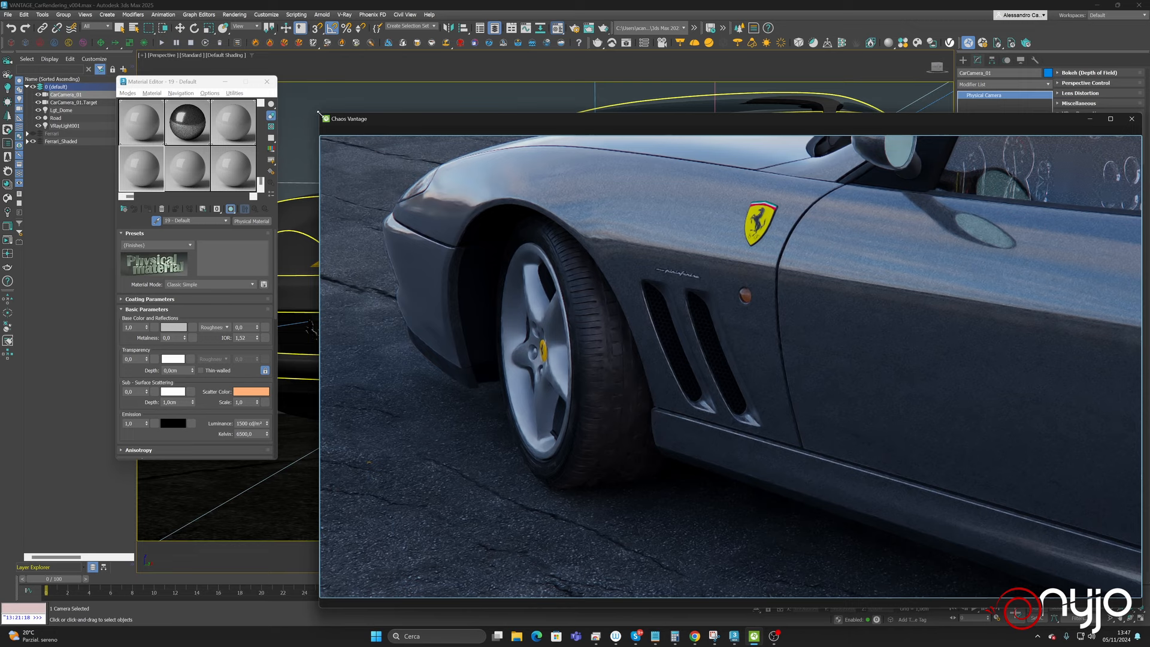
drag(319, 113, 628, 340)
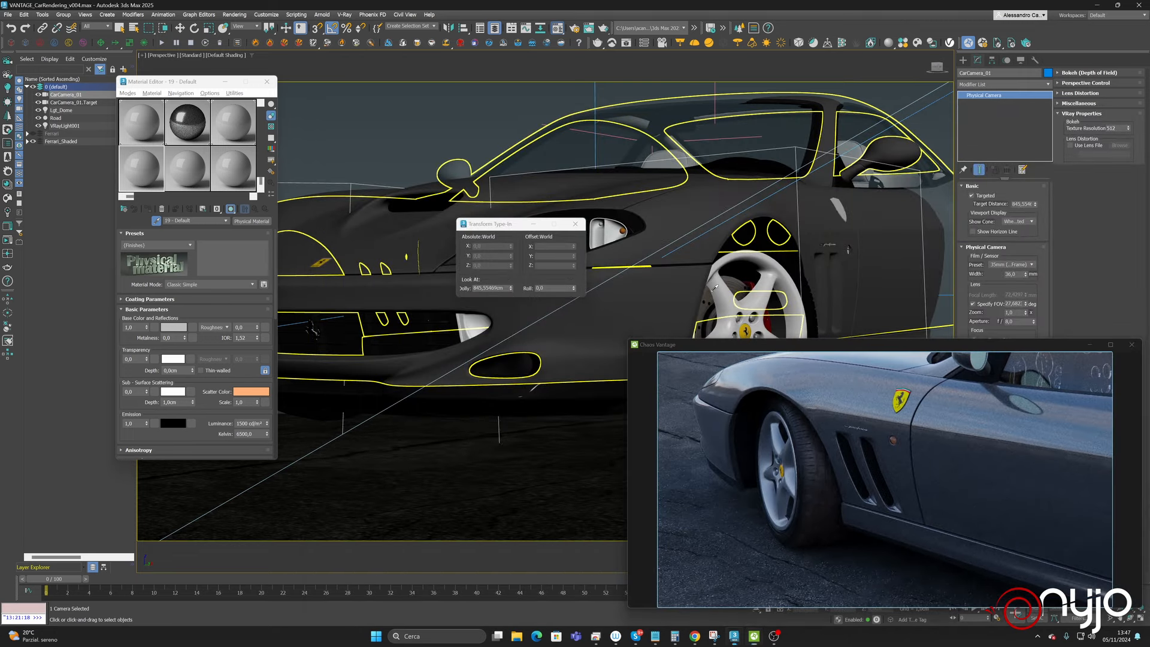
- Close the Transform Type-In and sample the front tyre's material into an unused material slot
alt+middle_drag(713, 240, 493, 239)
scroll(440, 313, up, 3)
click(575, 224)
scroll(538, 287, up, 3)
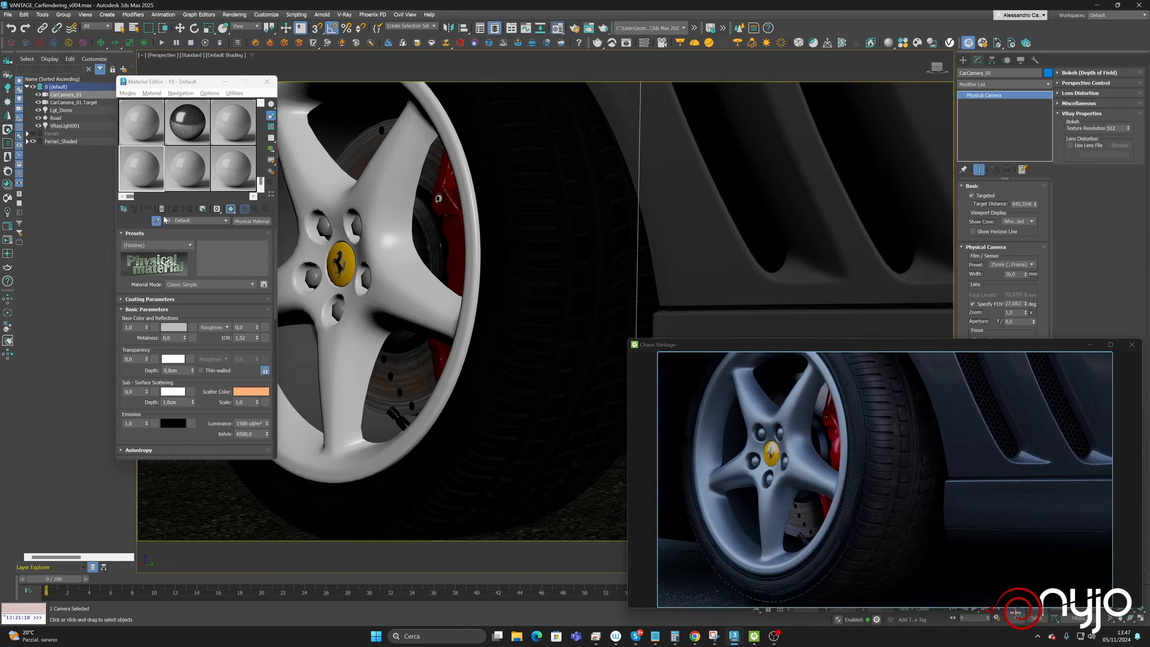
click(645, 315)
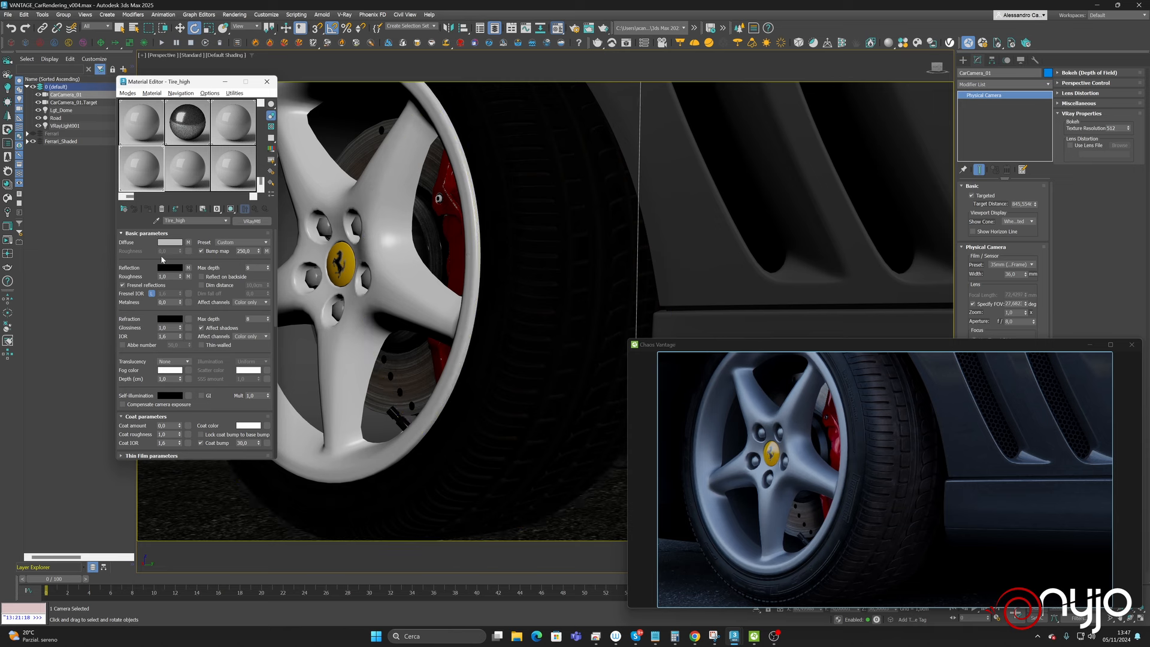
- Open the Color Correction map in Layer 1 of the tyre's diffuse Composite and set its brightness to 0
click(188, 242)
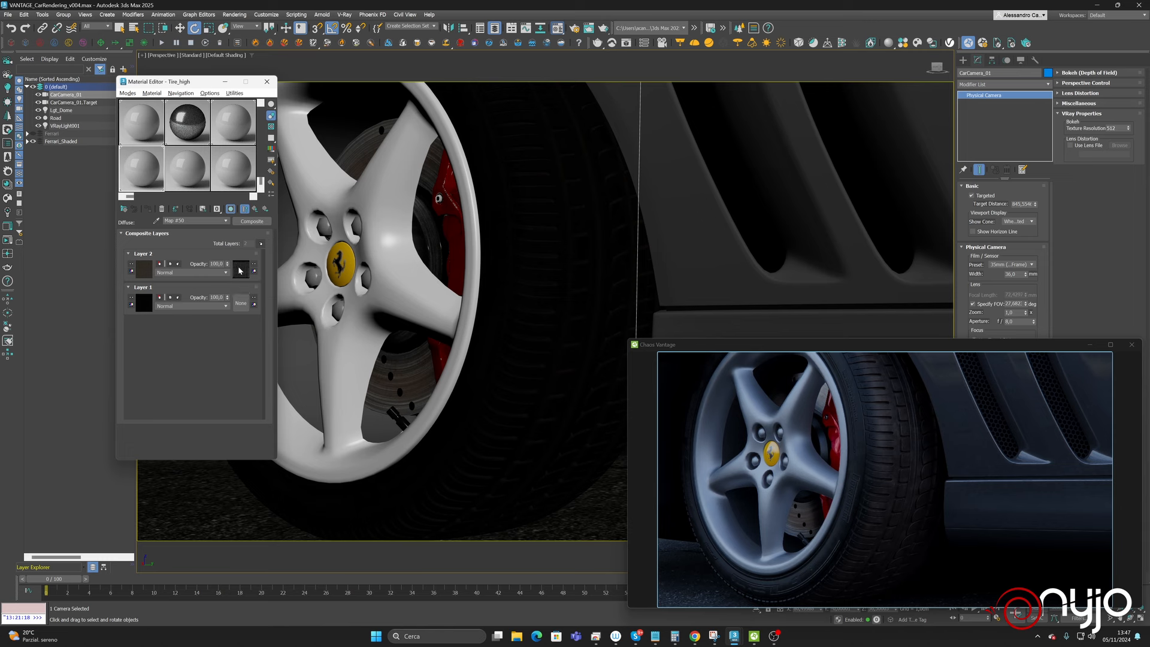
click(240, 269)
click(144, 304)
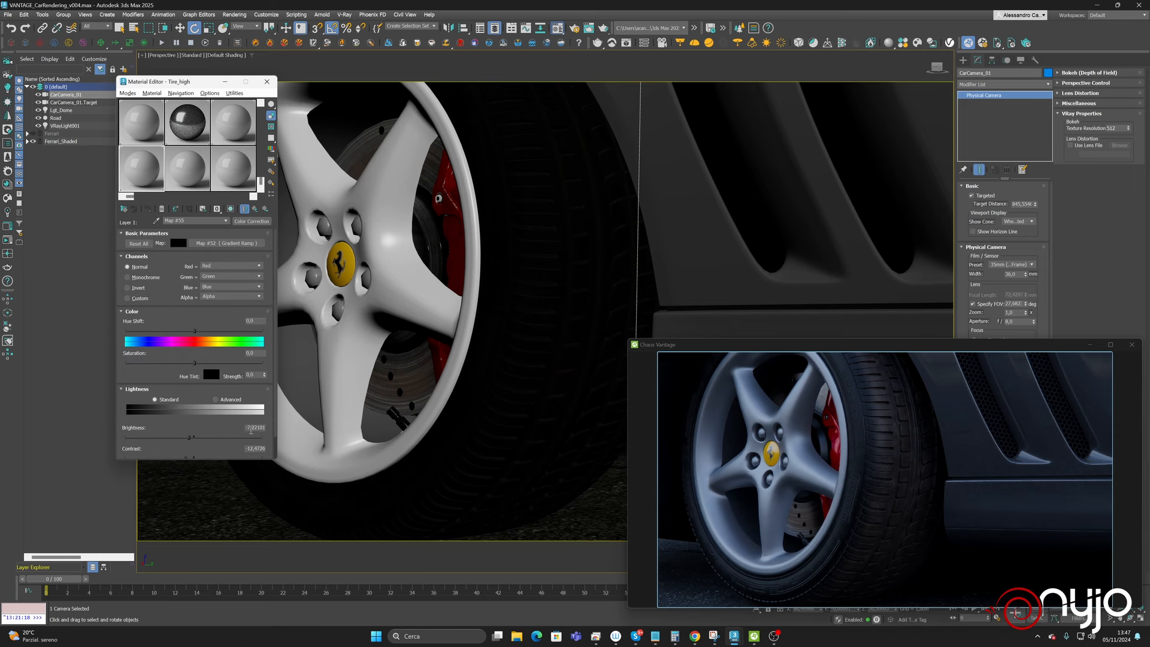
click(252, 428)
text(0)
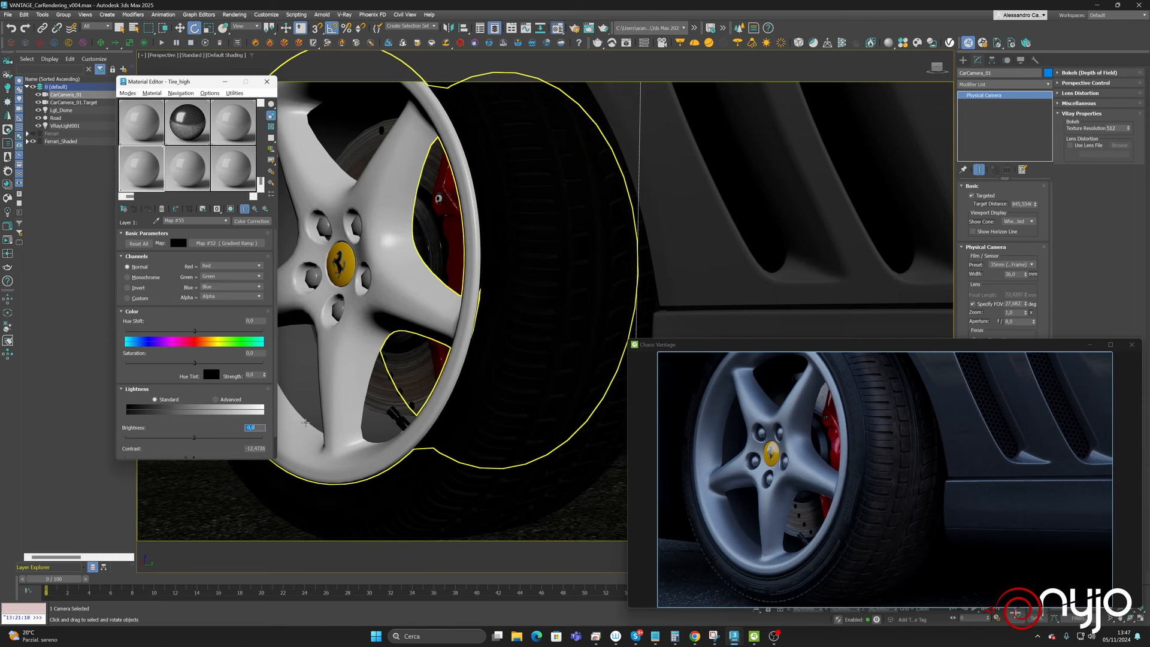
key(Return)
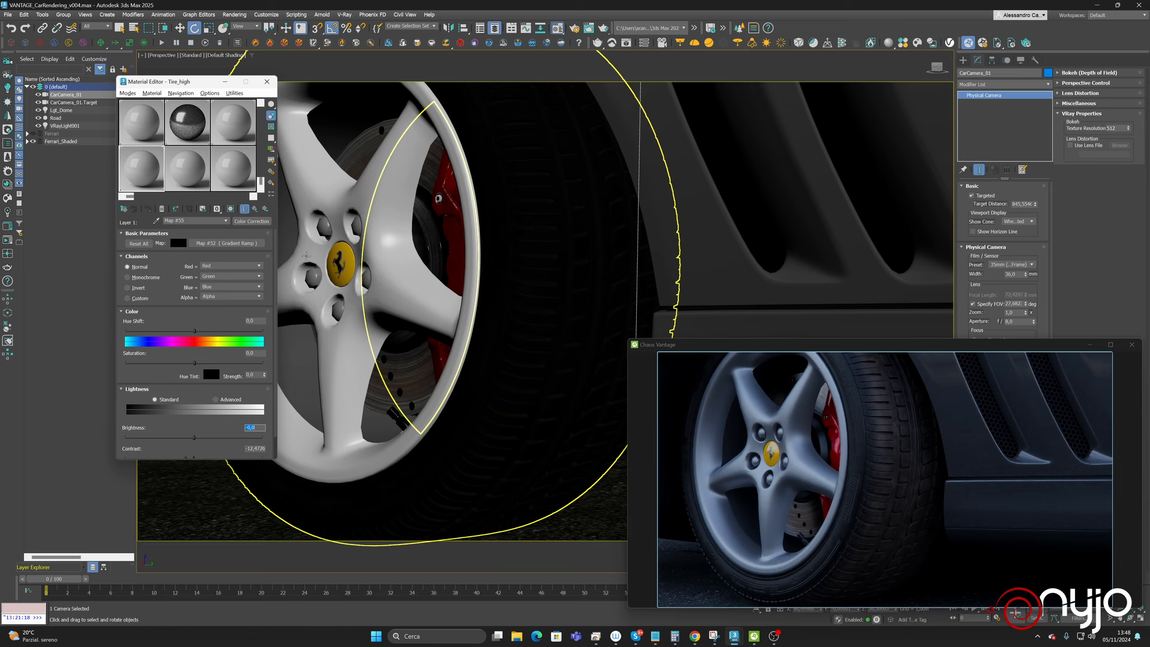
- Sample the wheel's yellow centre-cap material into another unused slot and set its diffuse Color Correction RGB gamma to 1,2
click(189, 182)
click(156, 221)
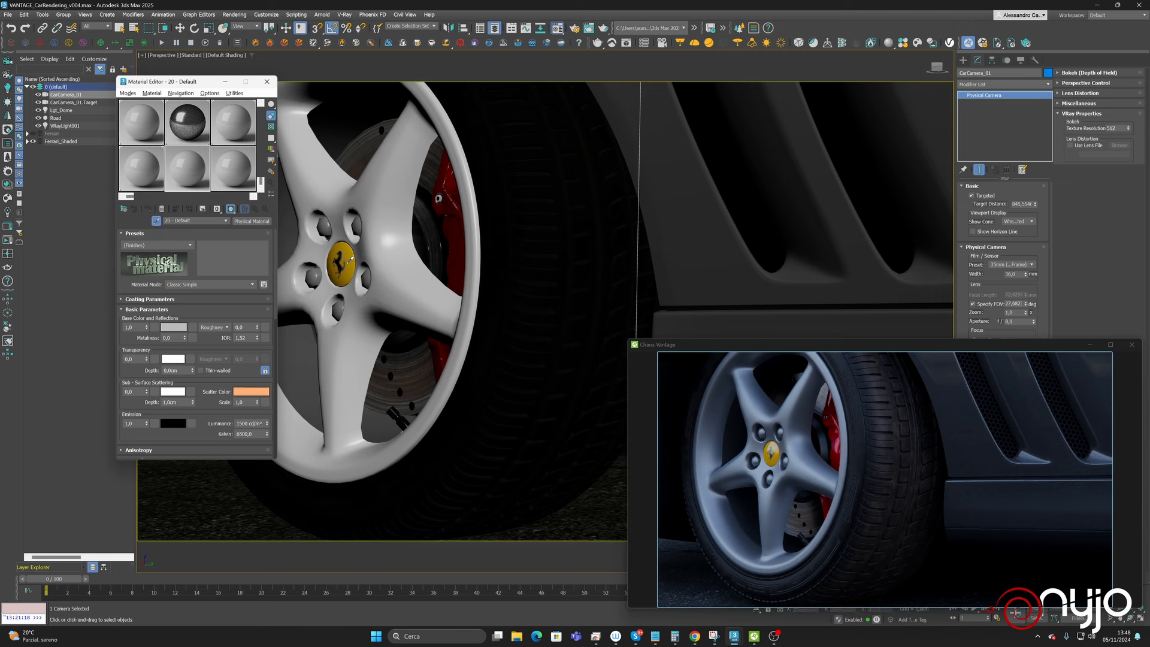
click(353, 269)
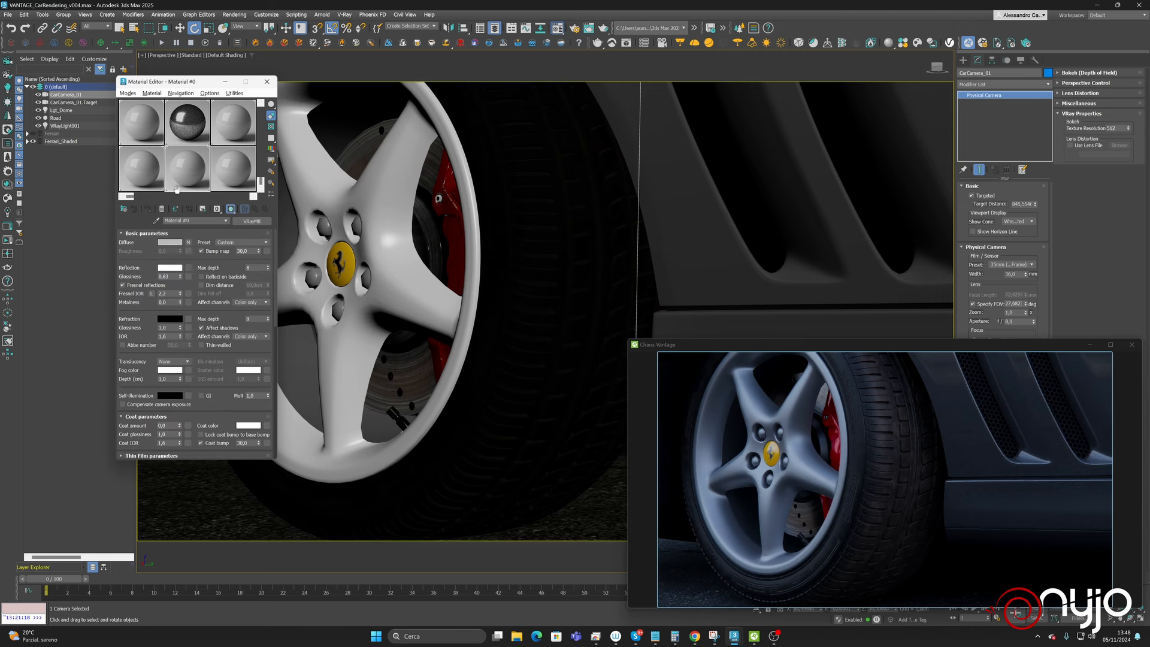
click(188, 241)
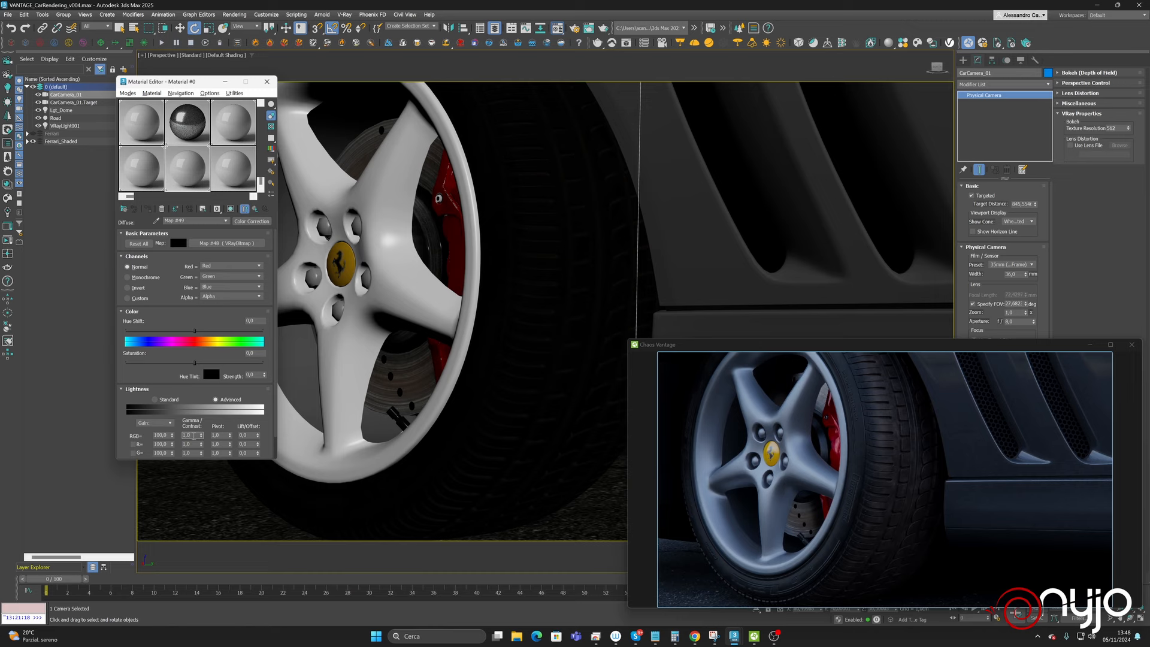
text(2)
key(Return)
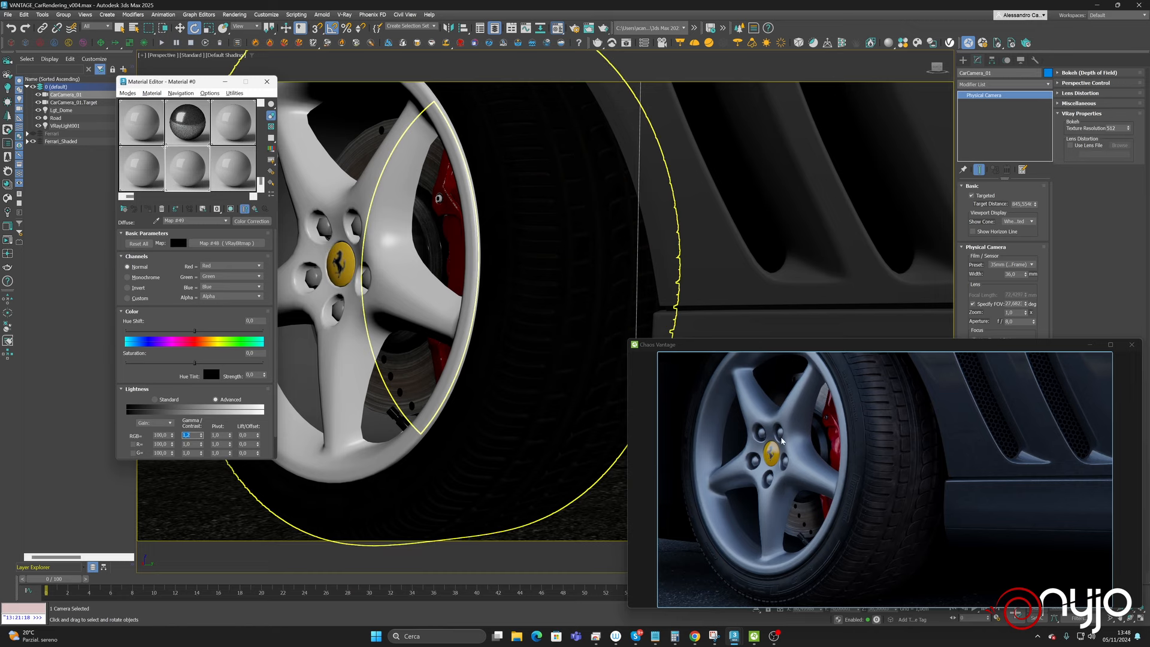
- Examine the wheels, side, front and bodywork paint near the headlight in the live render
scroll(472, 319, down, 4)
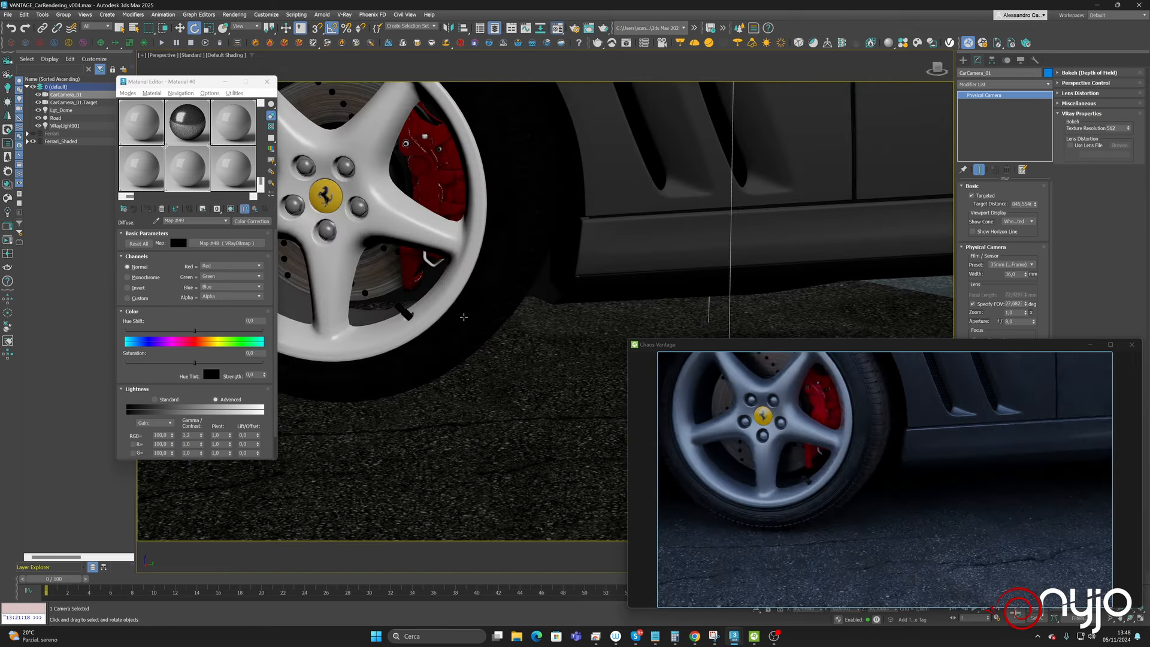
scroll(464, 317, down, 6)
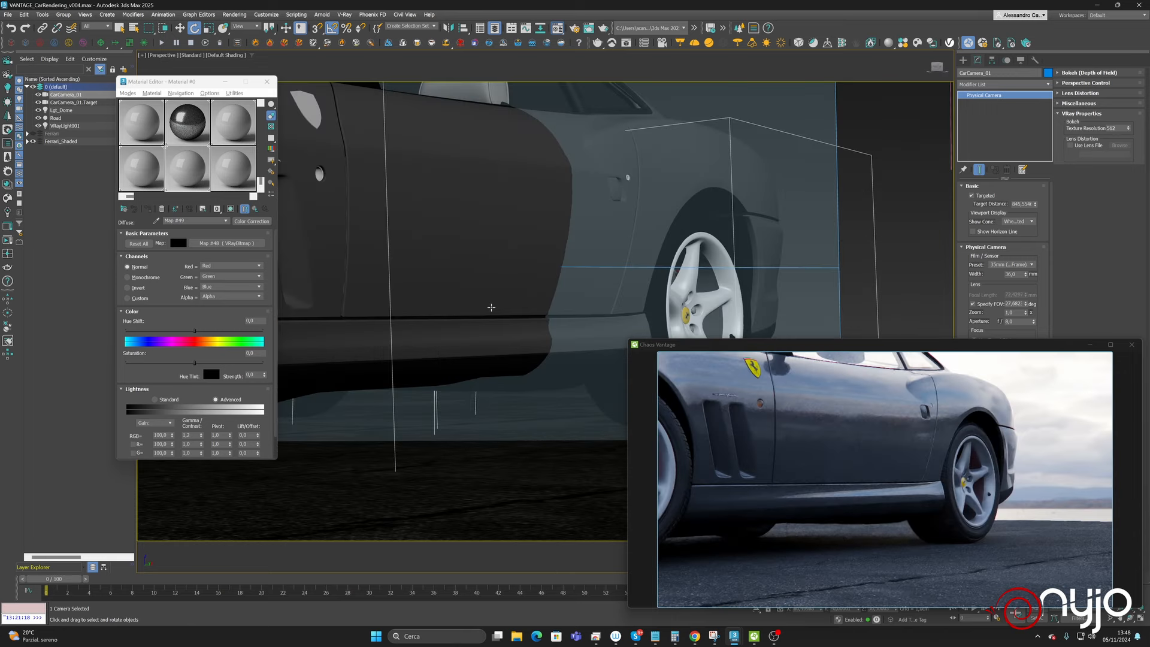
alt+middle_drag(491, 307, 653, 278)
scroll(489, 323, down, 2)
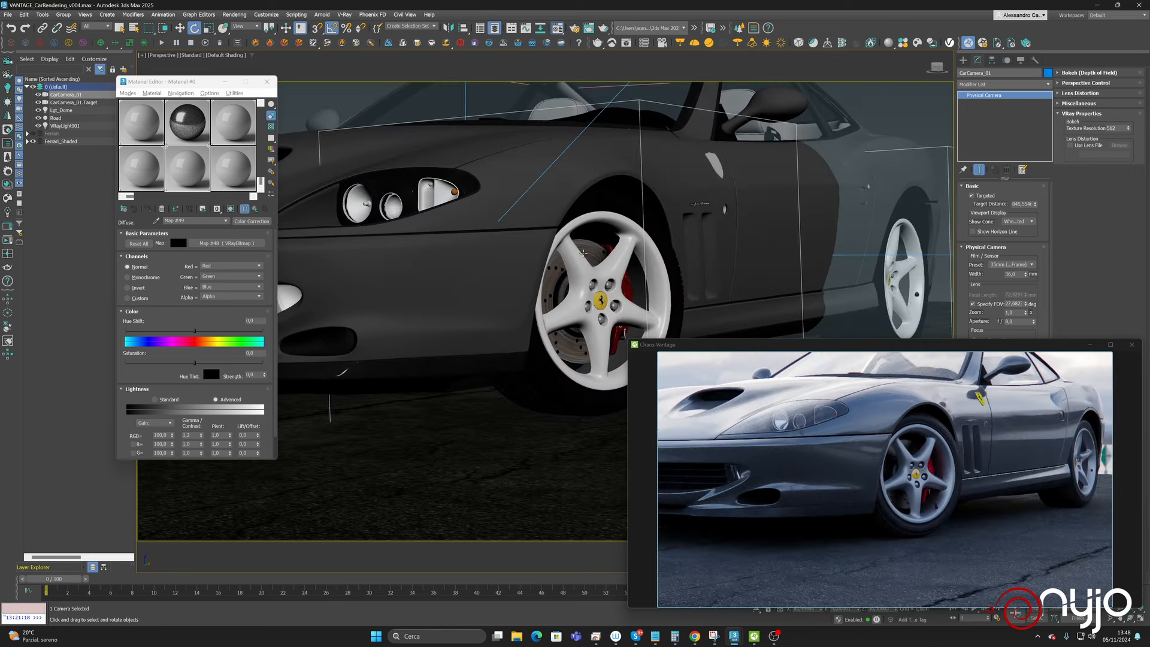
alt+middle_drag(694, 309, 757, 269)
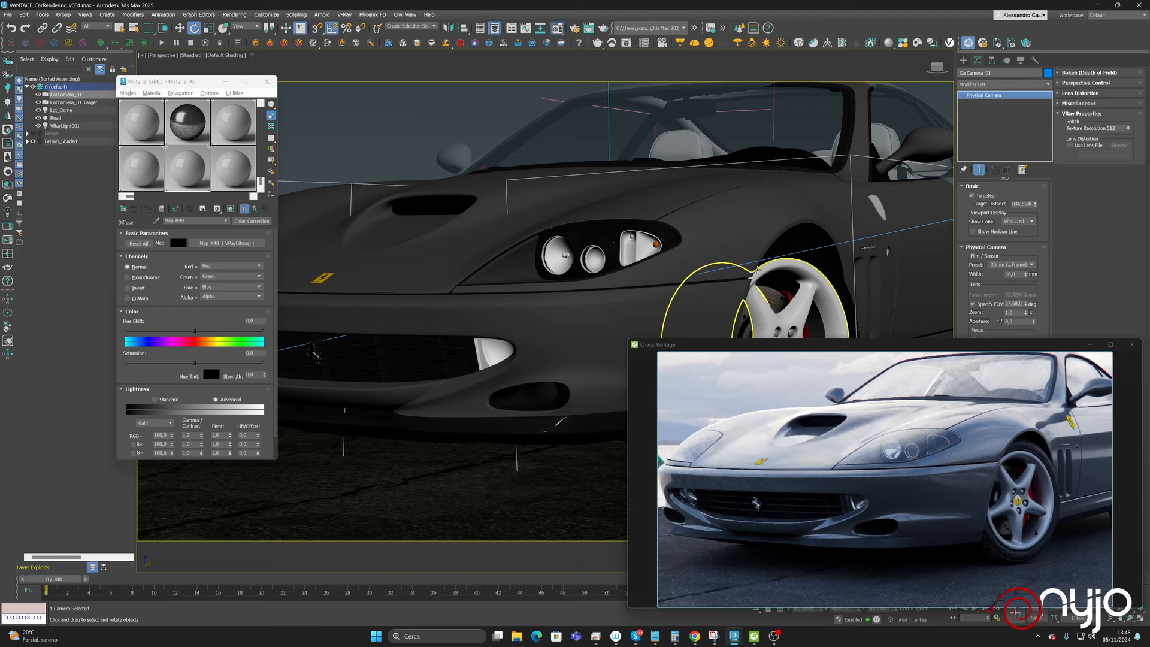
scroll(757, 269, up, 8)
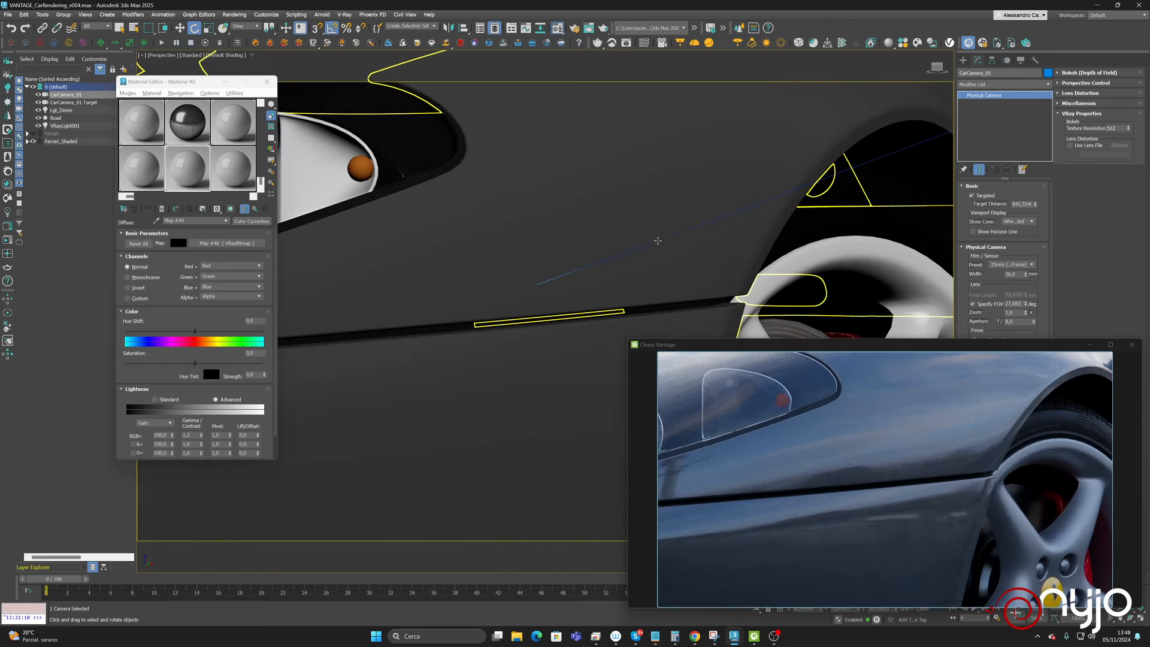
middle_drag(658, 240, 683, 261)
scroll(683, 261, up, 3)
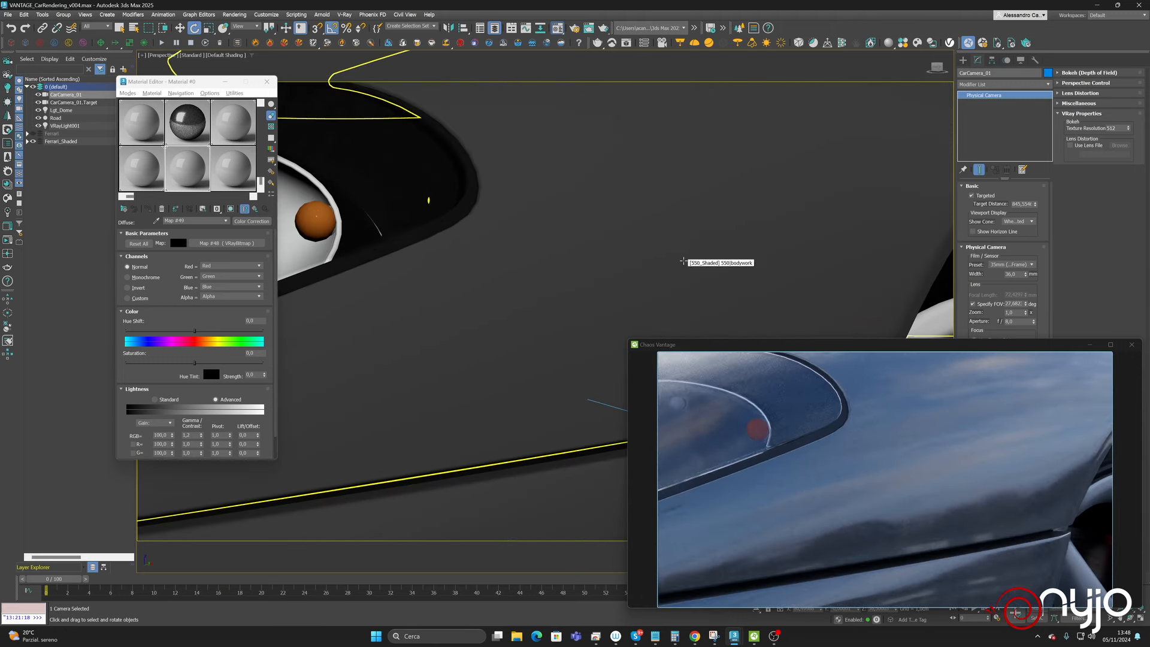
scroll(683, 261, up, 2)
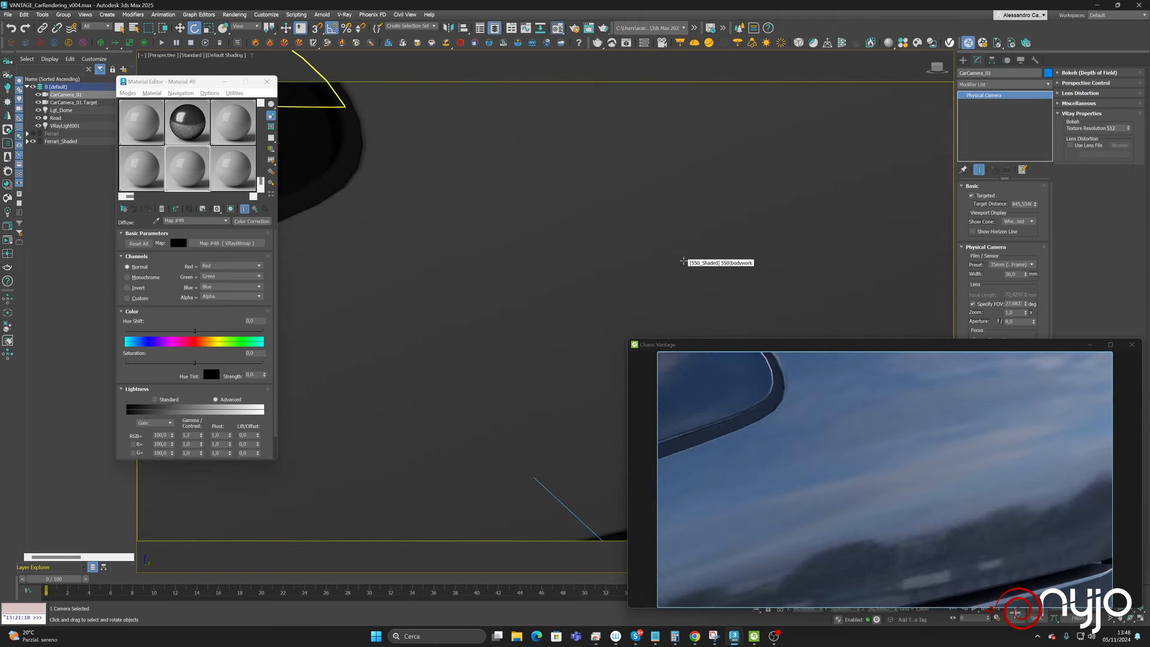
- Switch to Chaos Vantage and restore its hidden interface
click(796, 346)
key(Escape)
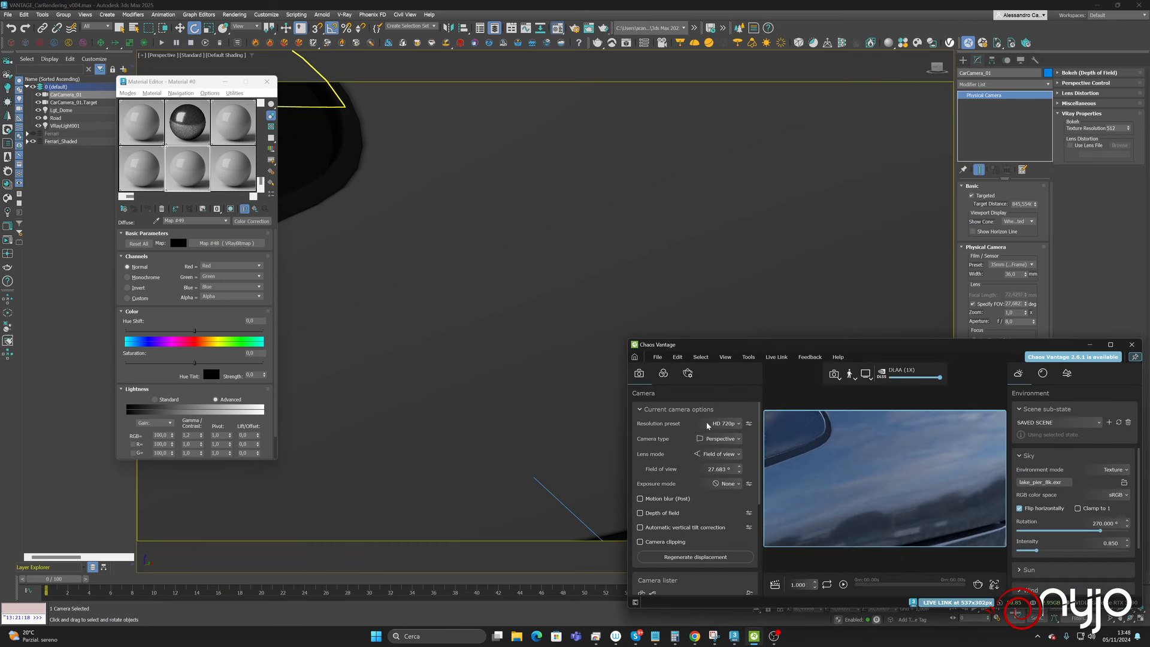
- Switch the 3ds Max viewport to the PhysCamera001 view and enlarge the Chaos Vantage window
scroll(626, 233, down, 3)
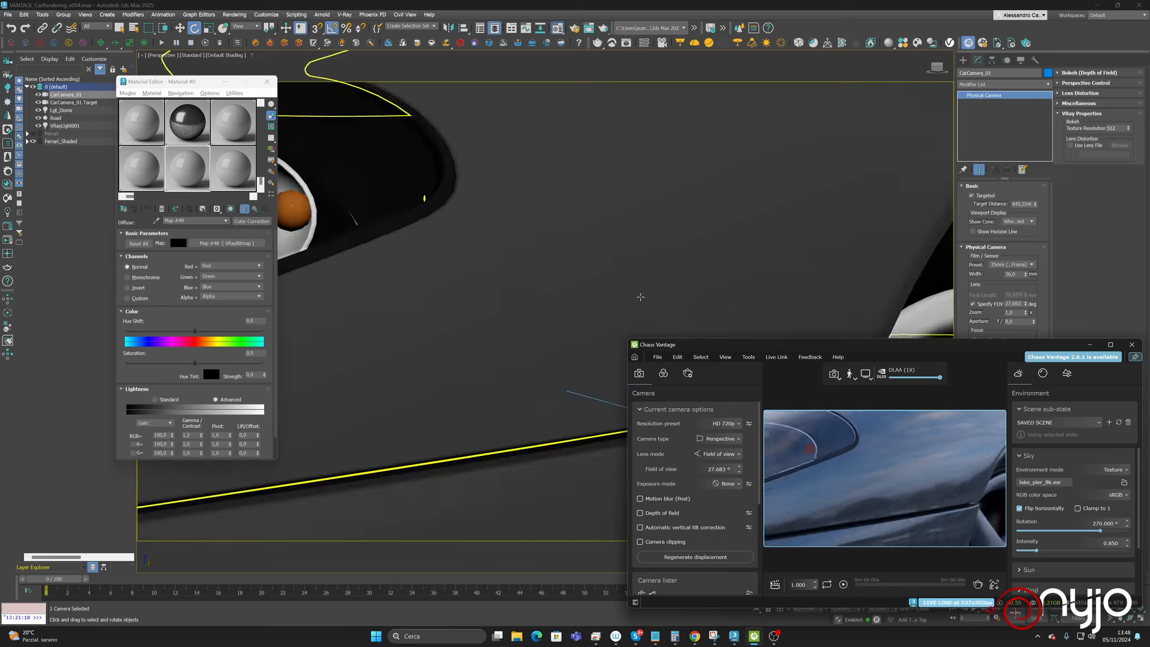
scroll(641, 296, down, 3)
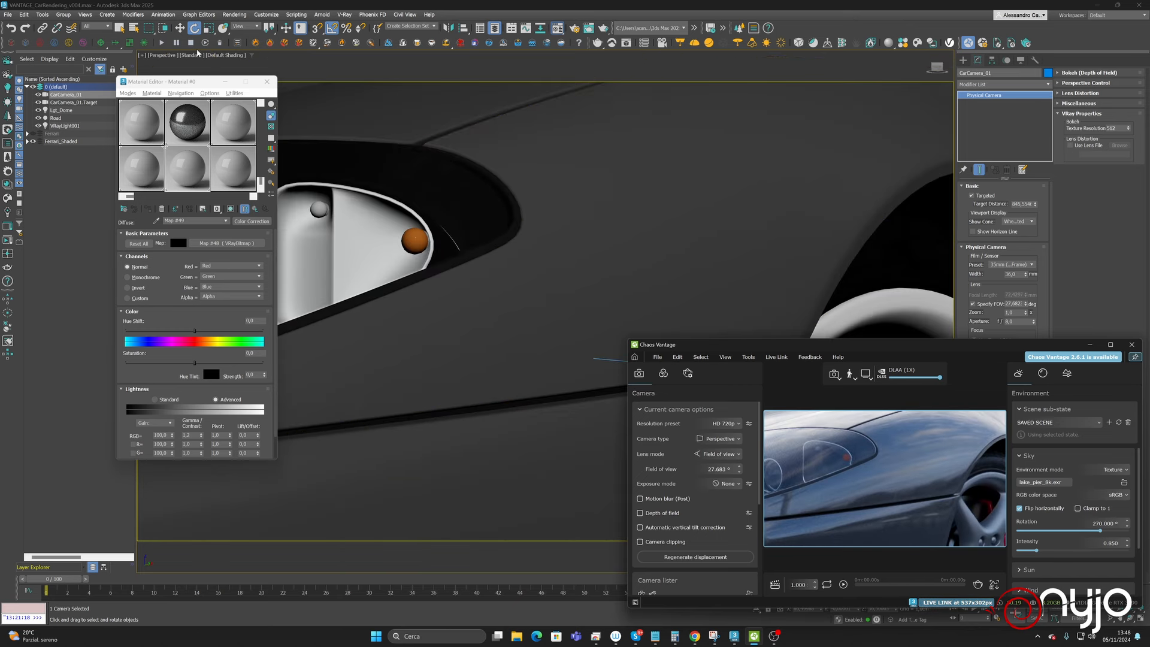
click(159, 56)
mouse_move(170, 64)
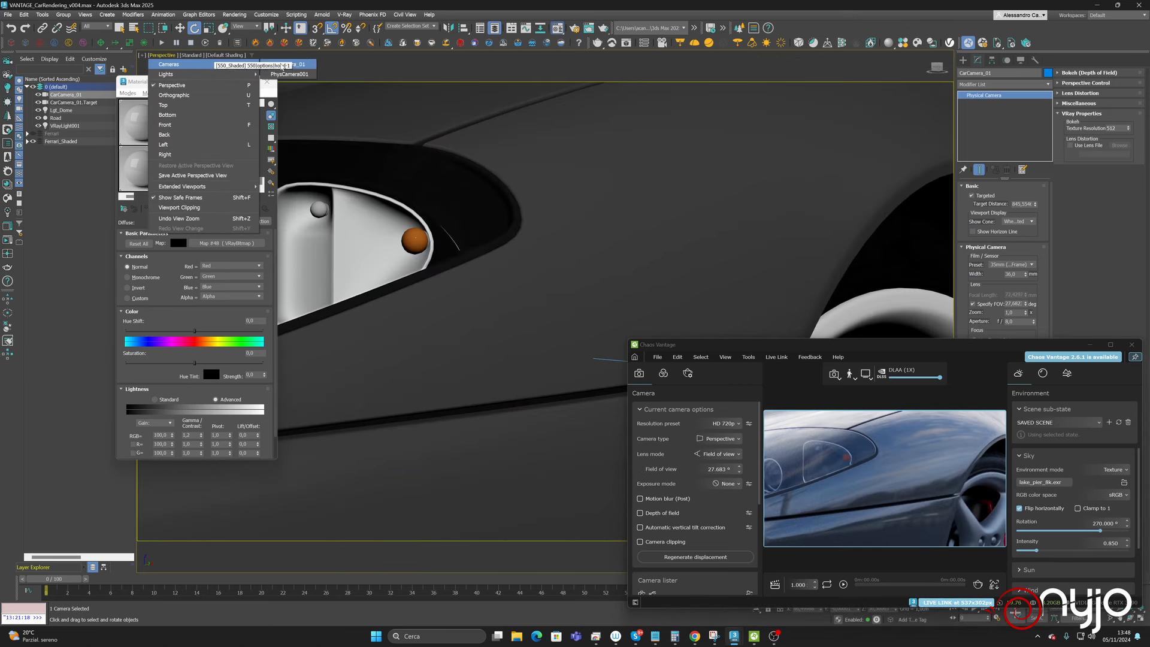
click(283, 71)
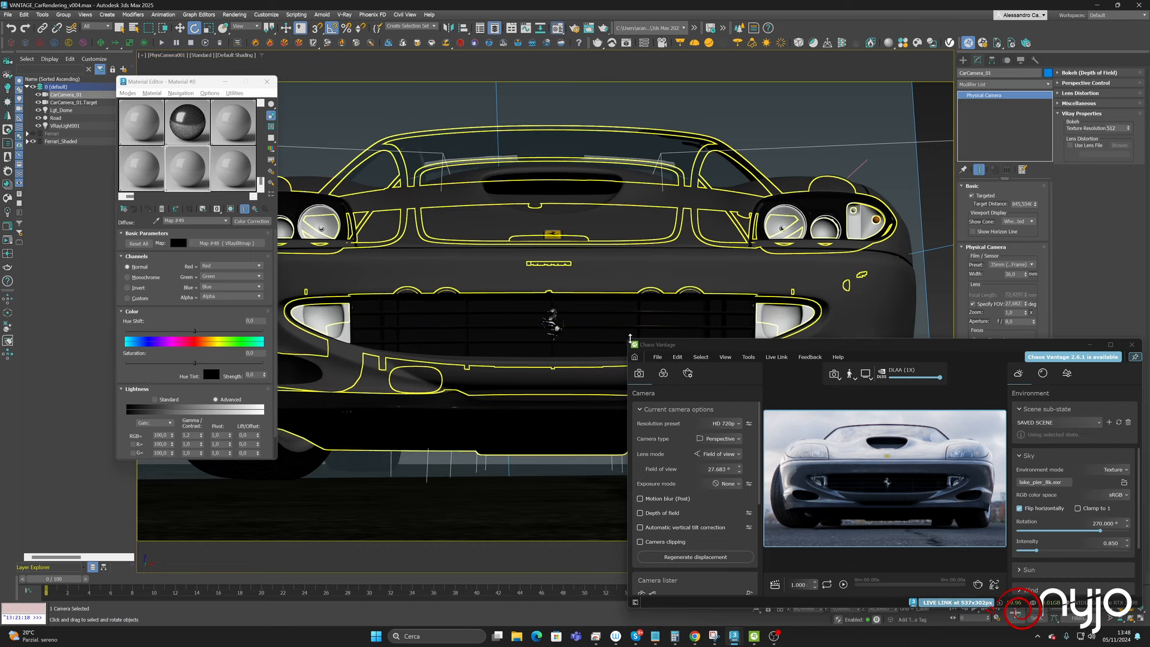
drag(628, 339, 413, 114)
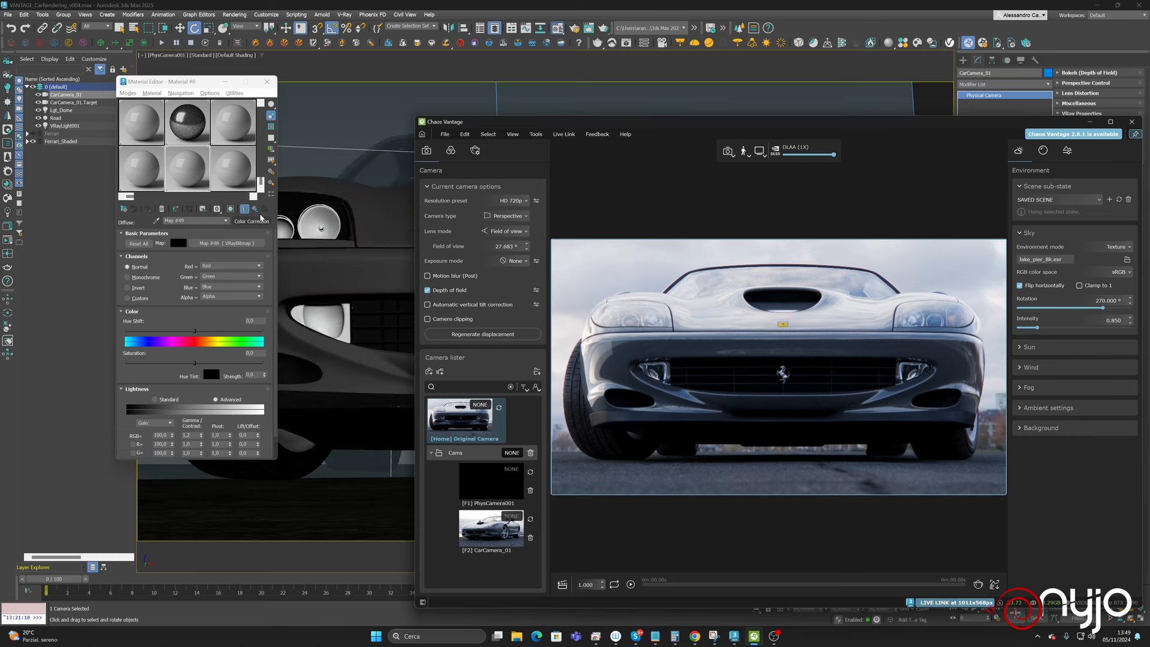
- Try a brightness of 100 in the Tire_high Layer 1 Color Correction, check the front wheel, and reset the brightness to 0
click(150, 184)
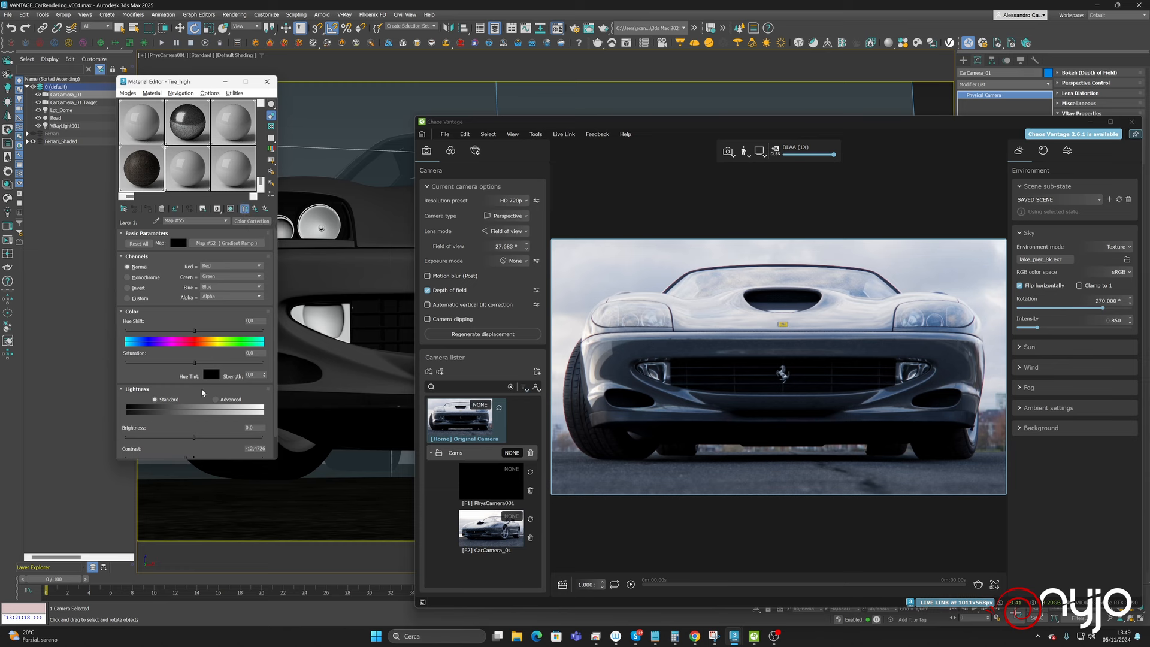
drag(198, 438, 262, 441)
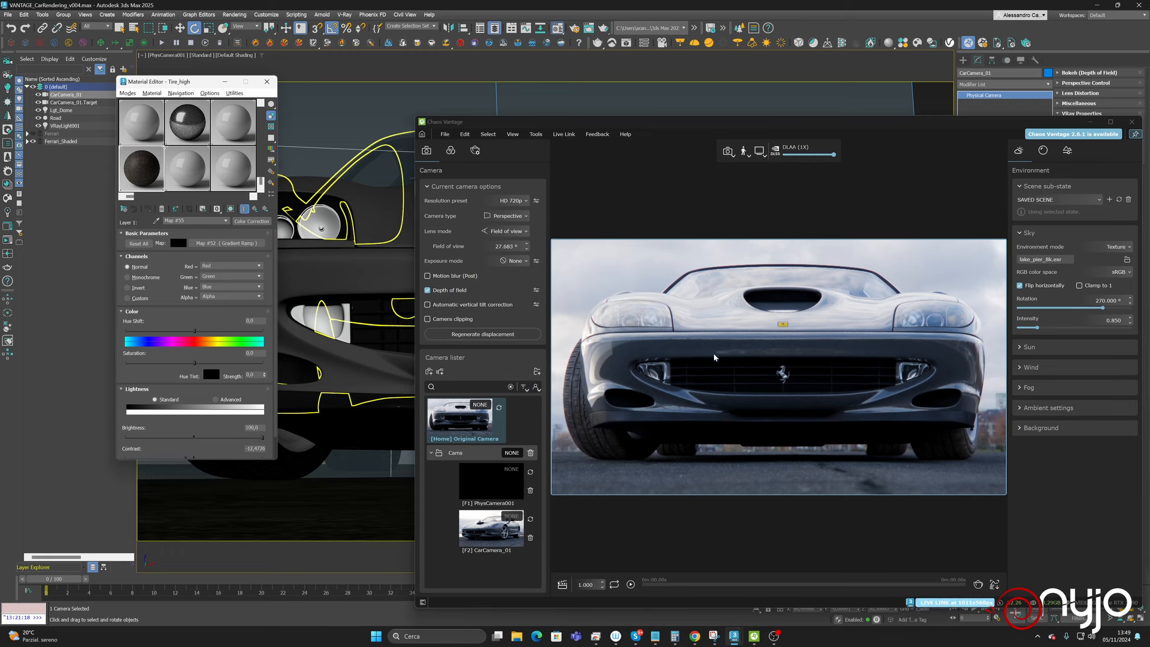
right_drag(724, 362, 725, 362)
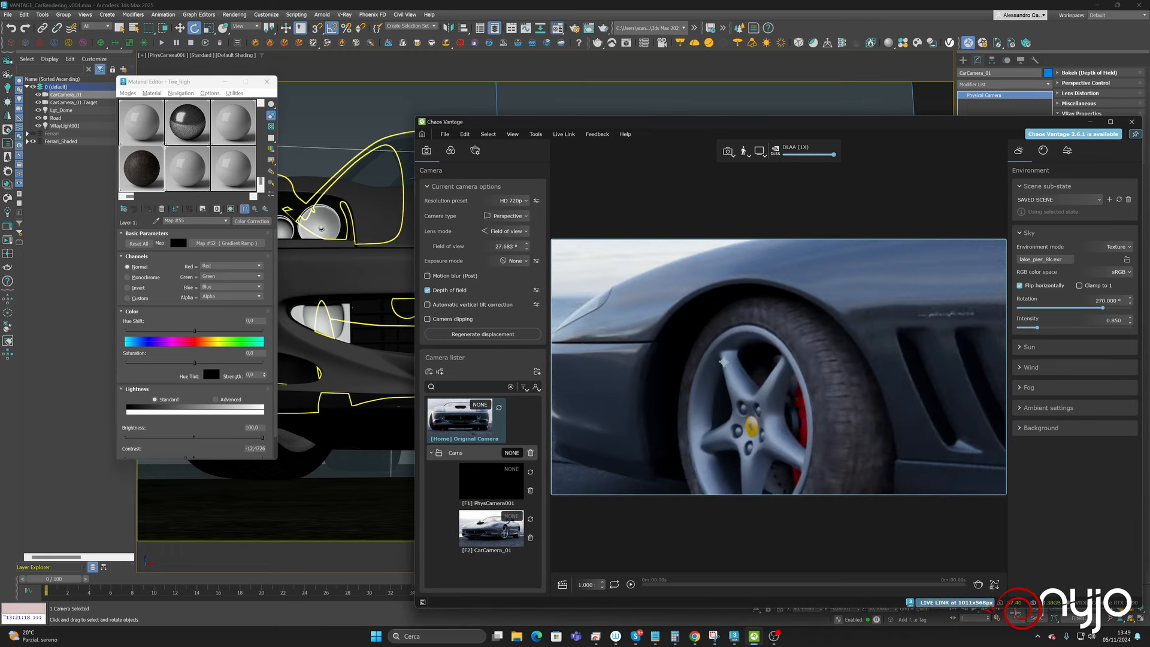
double_click(259, 428)
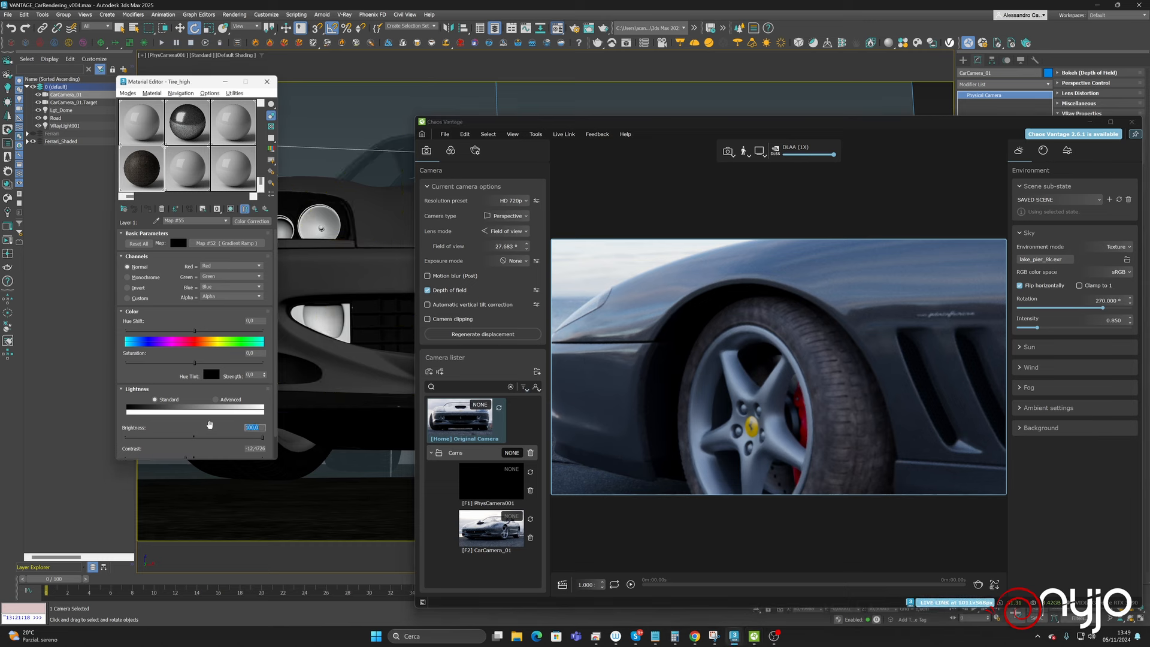
text(0)
key(Return)
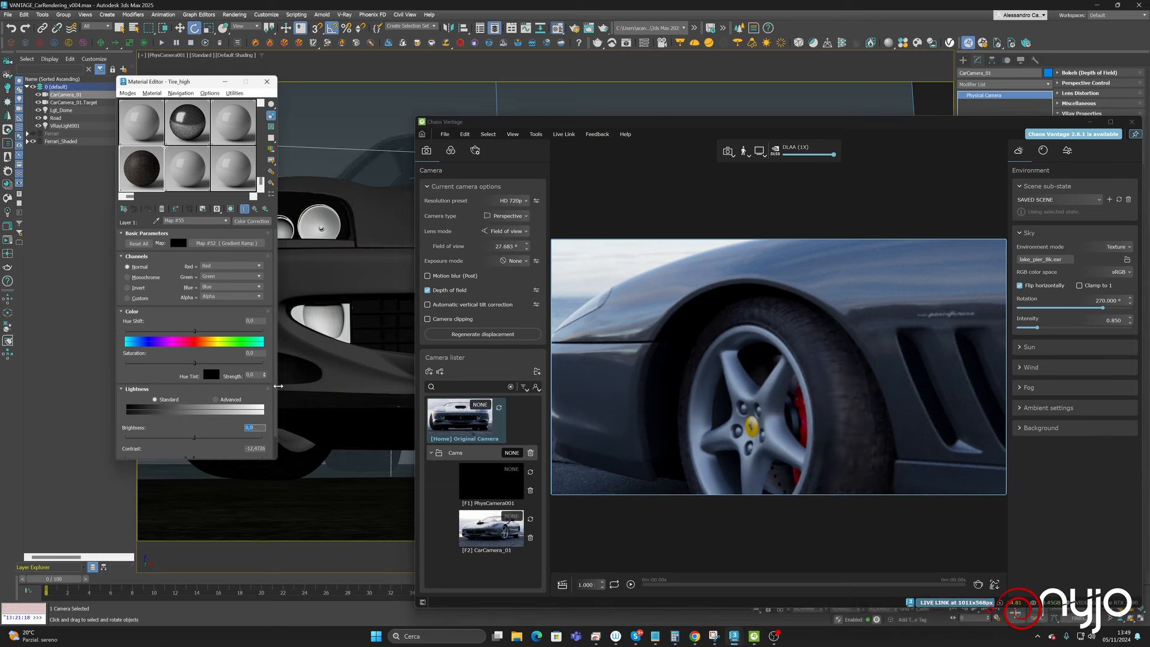
- Check the tyre's Gradient Ramp, go up to the Layer 2 mask Composite and set its Layer 2 opacity to 50
click(240, 243)
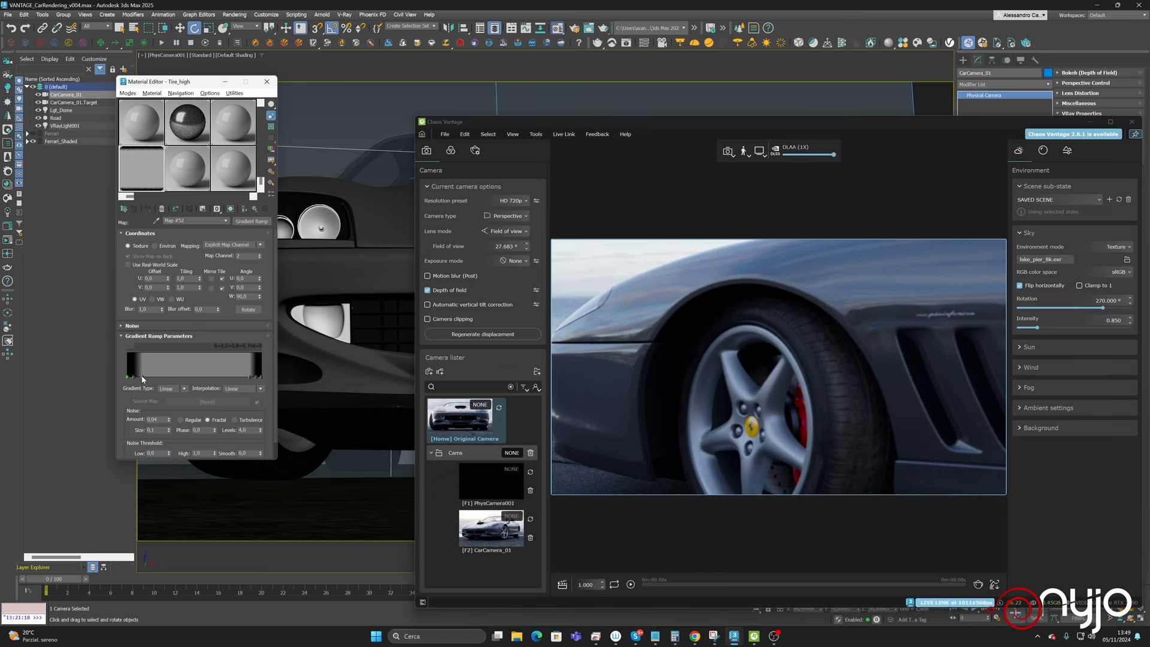
click(255, 209)
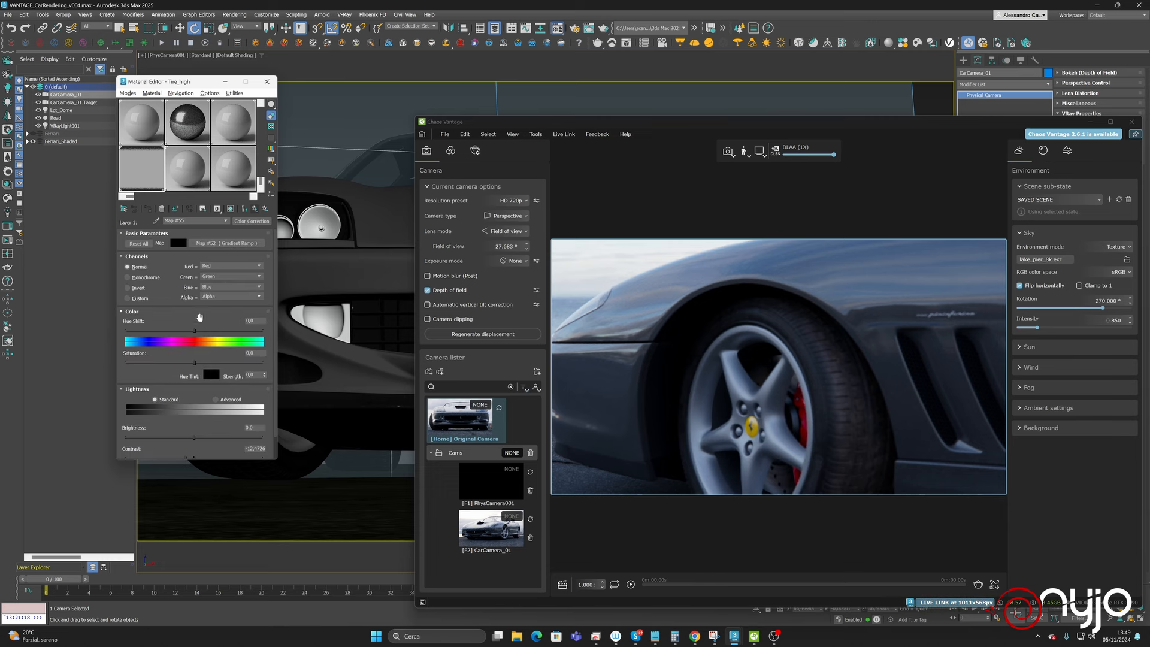
click(255, 210)
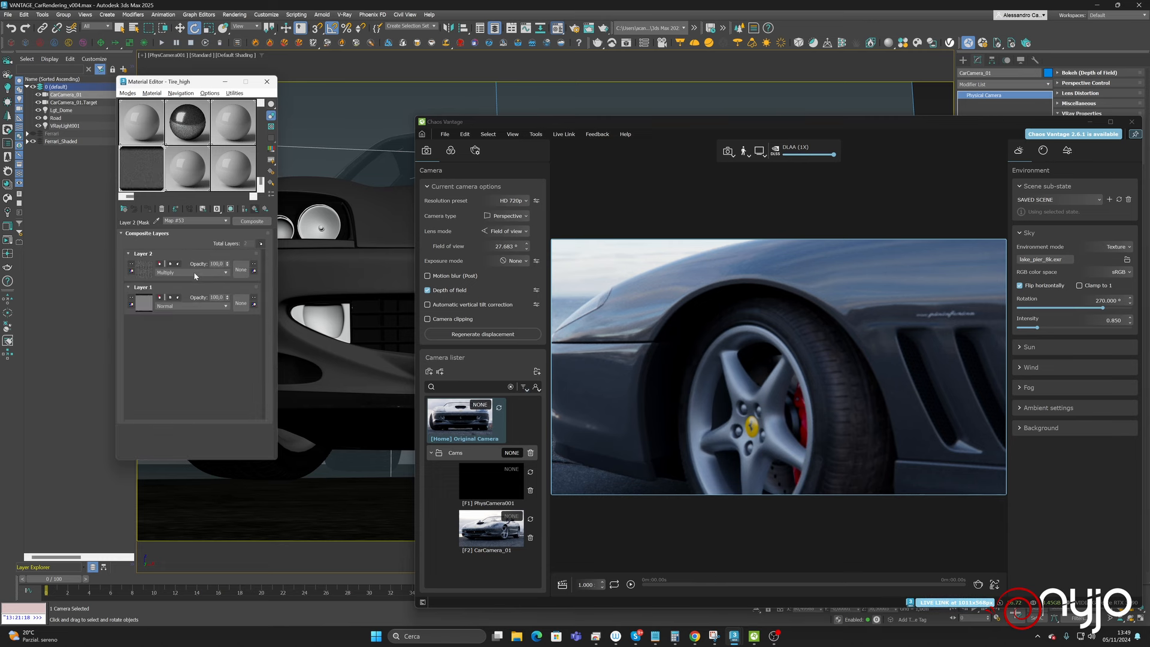
click(217, 263)
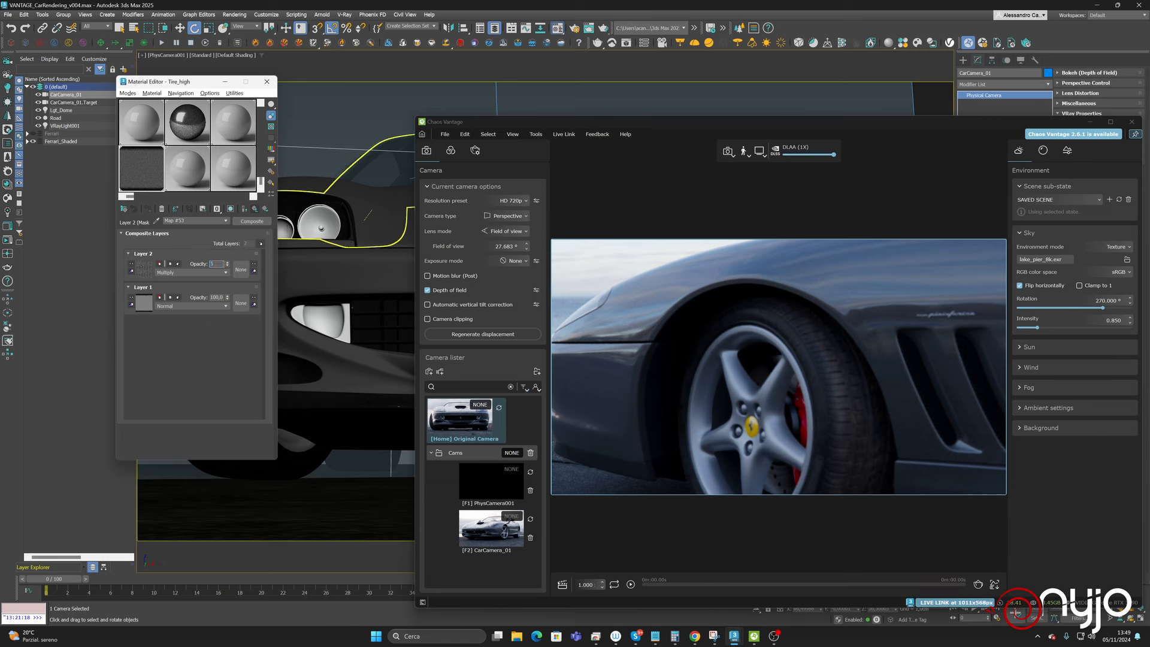
text(50)
key(Return)
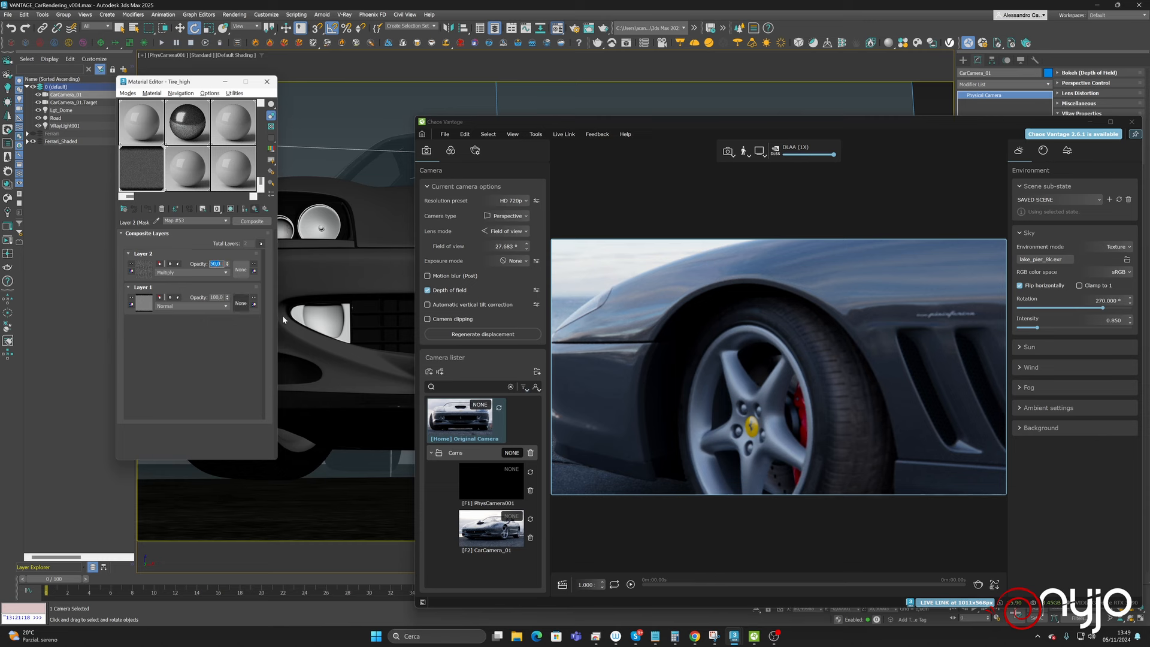
- Turn off the Vantage camera's depth of field and frame the front tyre's tread up close
middle_drag(833, 395, 811, 376)
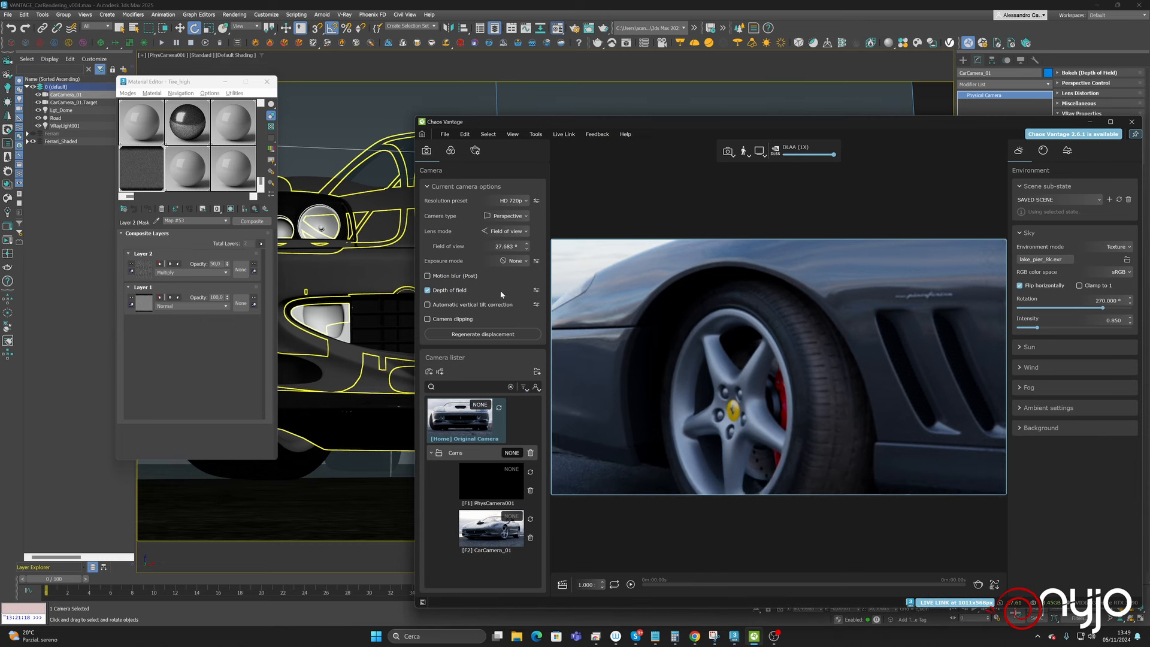
click(427, 291)
scroll(713, 414, up, 5)
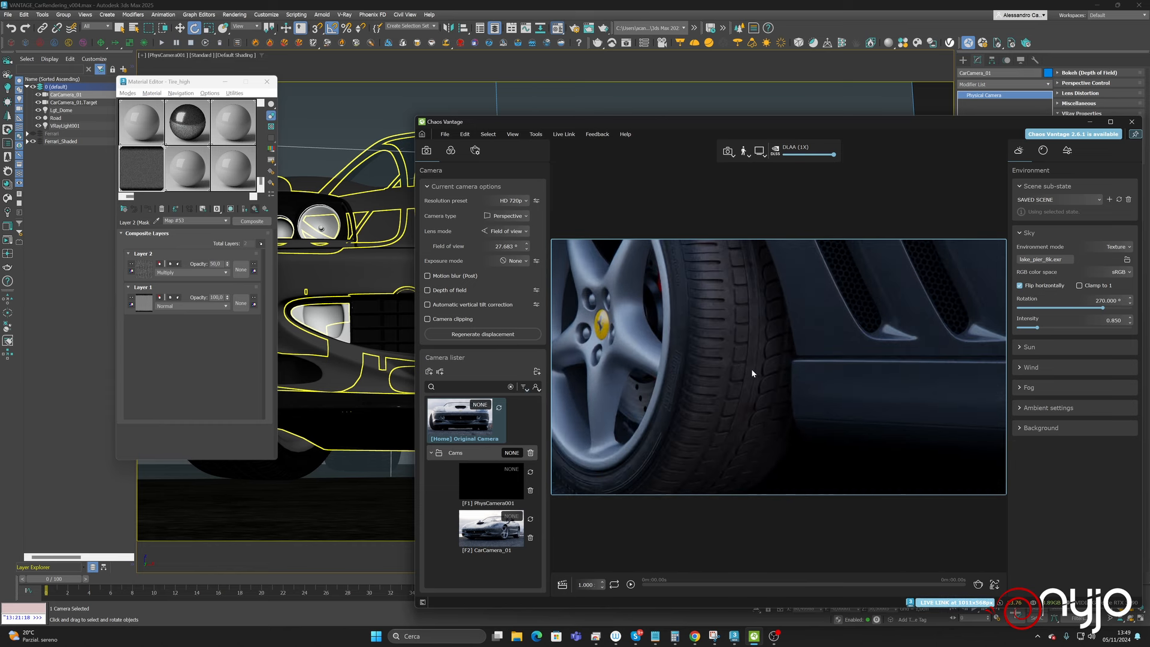
- Set the mask Composite's Layer 2 opacity to 70 and inspect the tyre in the live render
double_click(215, 264)
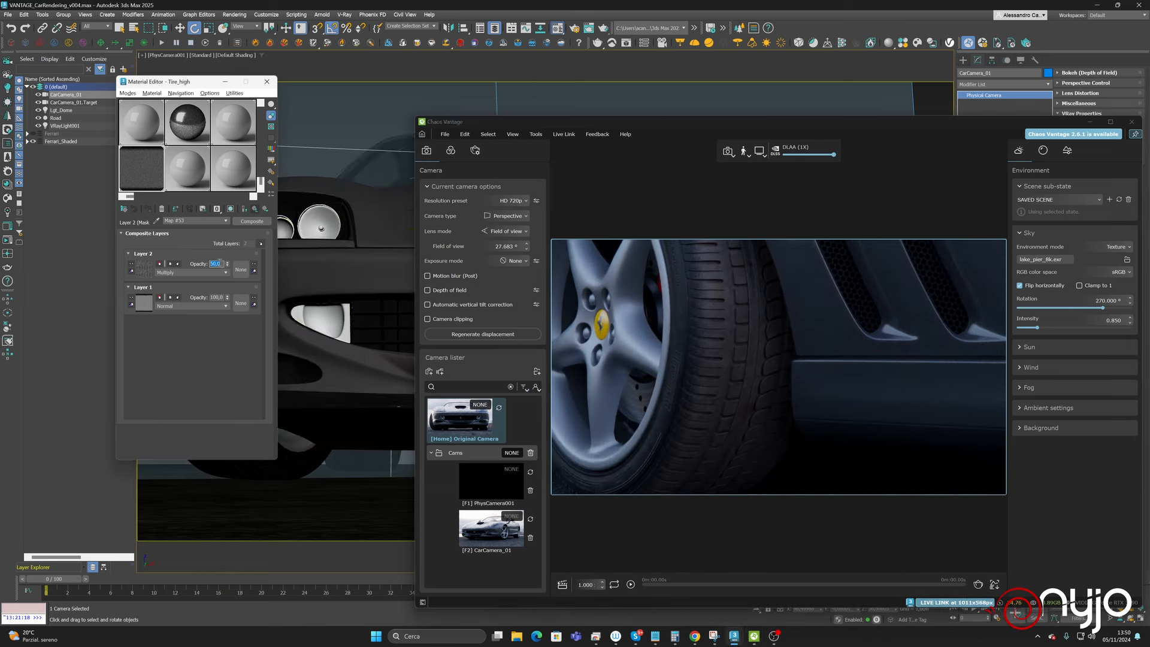
text(7)
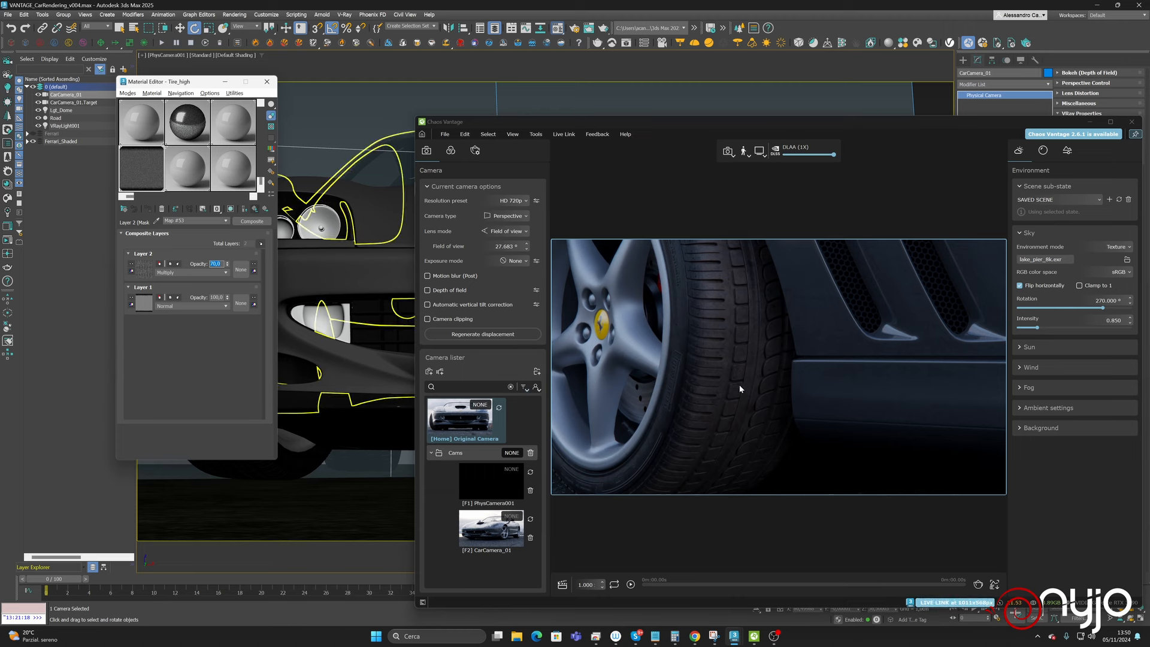
drag(725, 379, 728, 343)
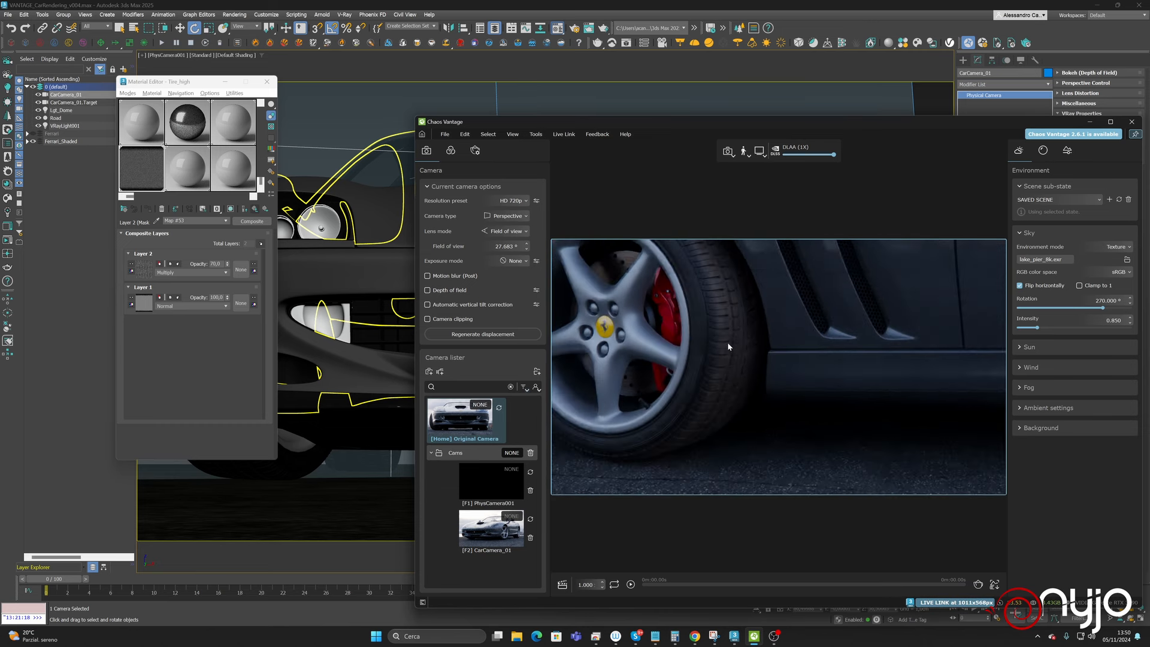
drag(786, 418, 845, 429)
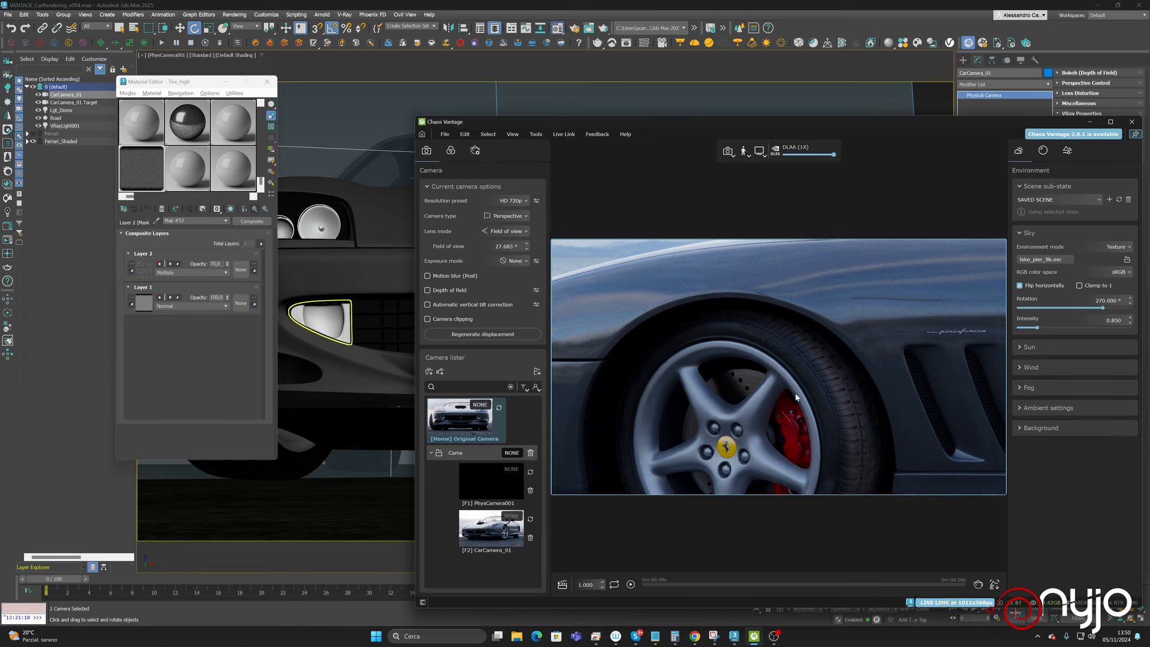
- Copy the Layer 1 map of the tyre's mask Composite into a new Layer 5 of the reflection Composite
right_click(144, 303)
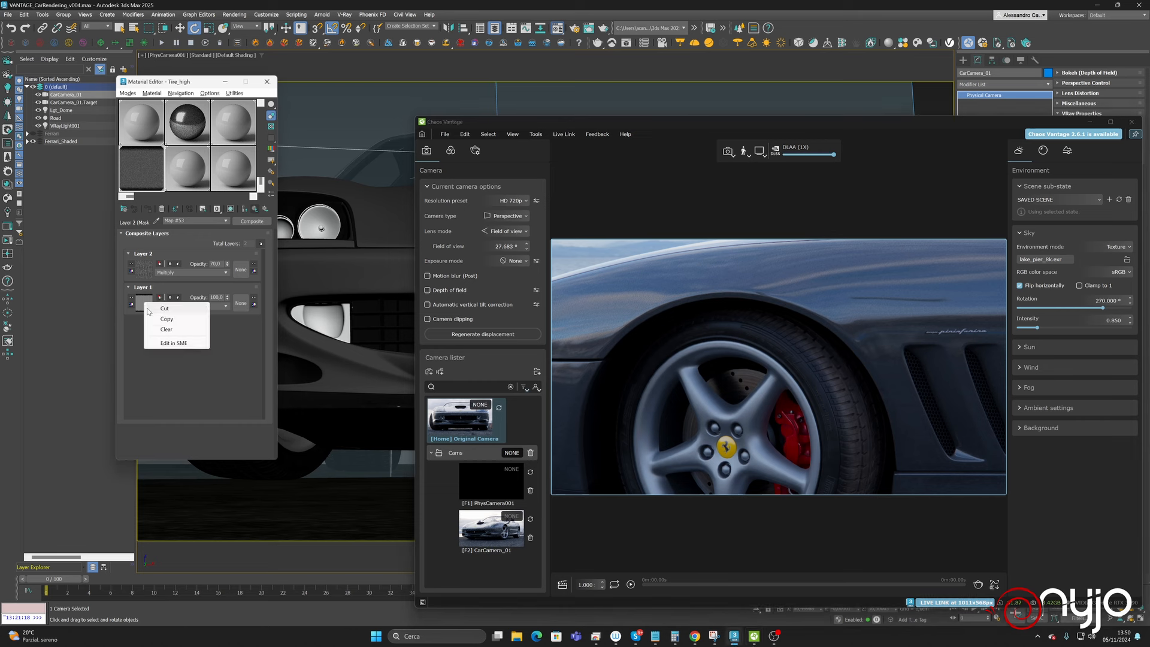
click(160, 320)
click(255, 209)
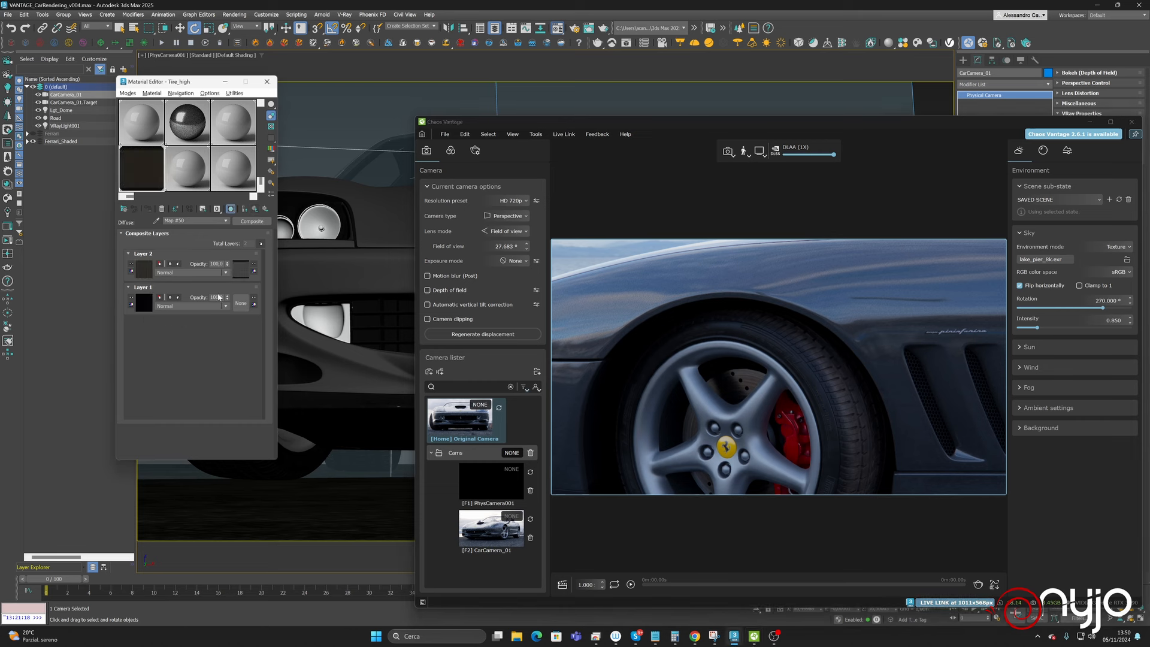
click(255, 208)
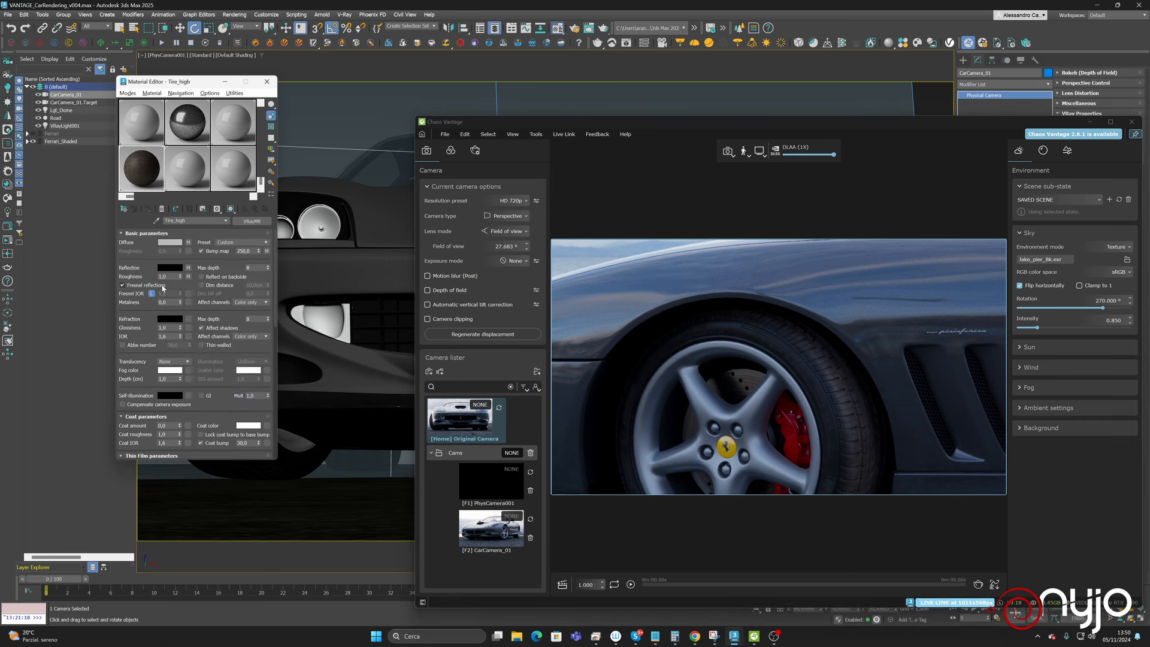
click(189, 268)
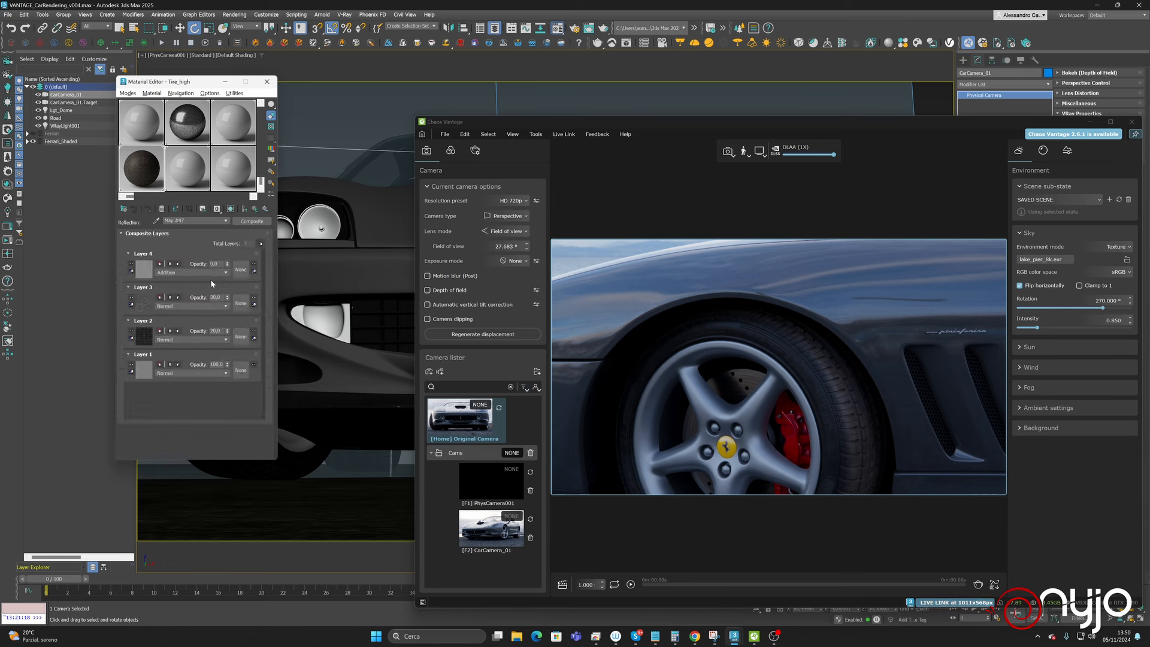
click(261, 243)
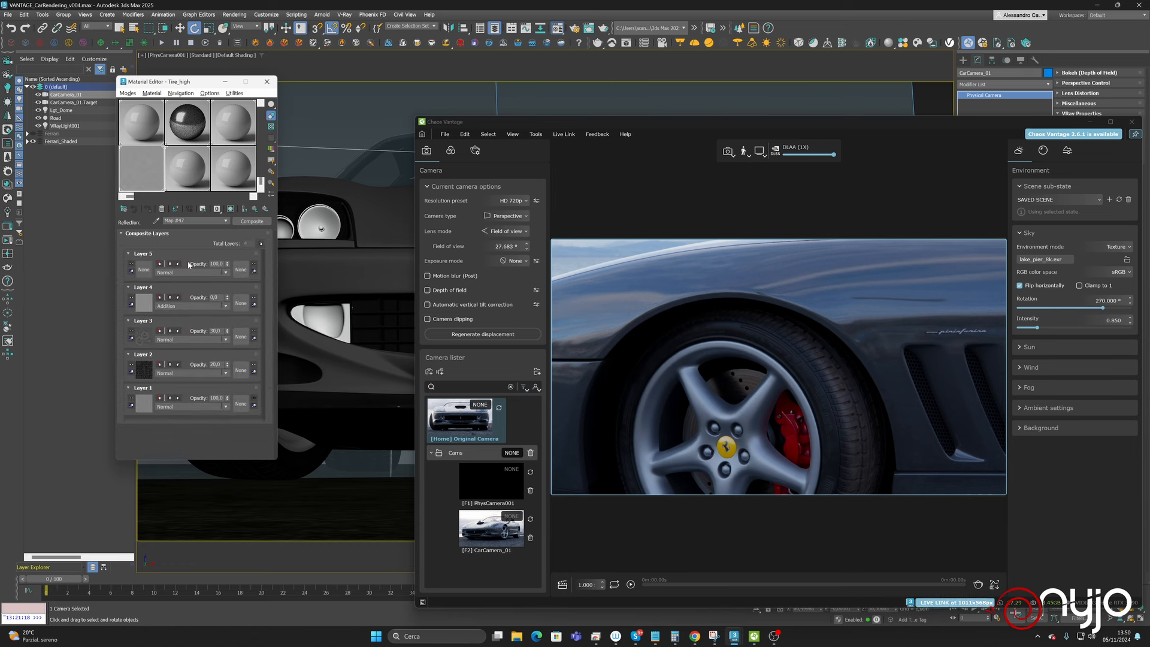
right_click(145, 273)
click(167, 286)
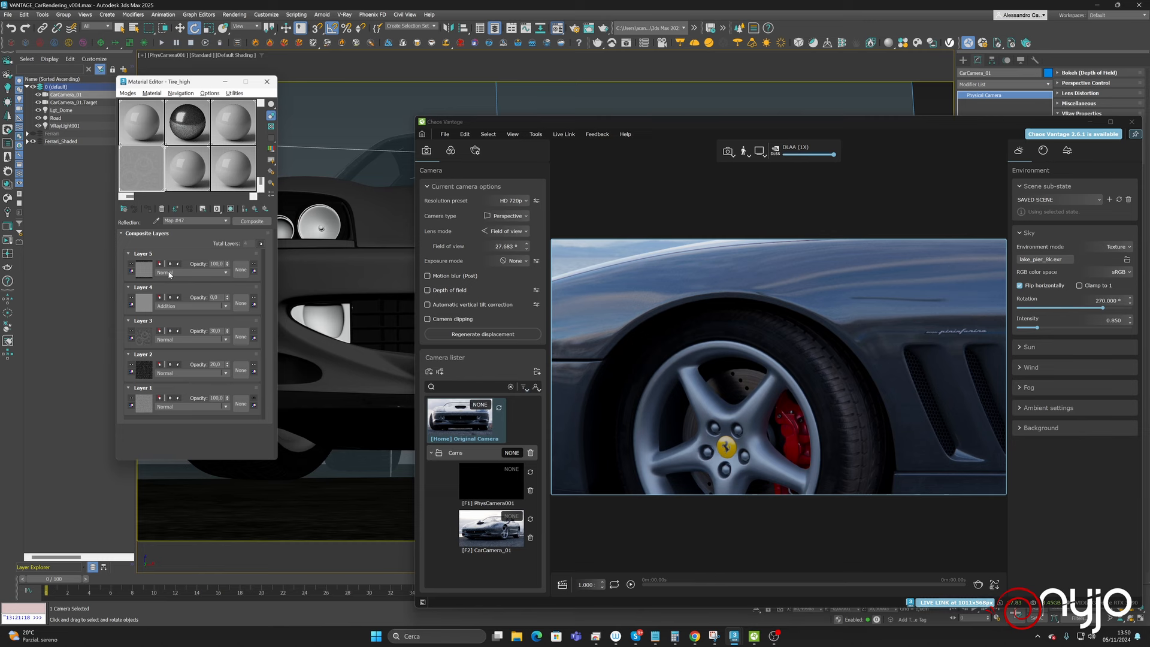
- Set the contrast of the reflection Layer 5 Color Correction to 0 and its channels to Normal
click(143, 271)
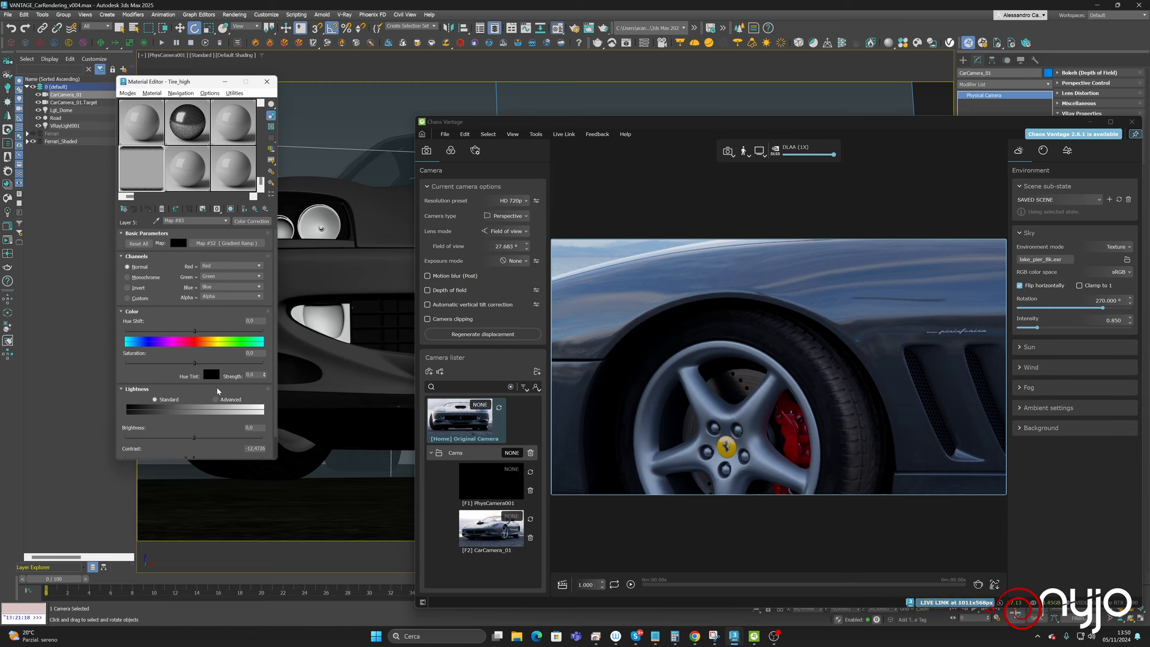
double_click(255, 448)
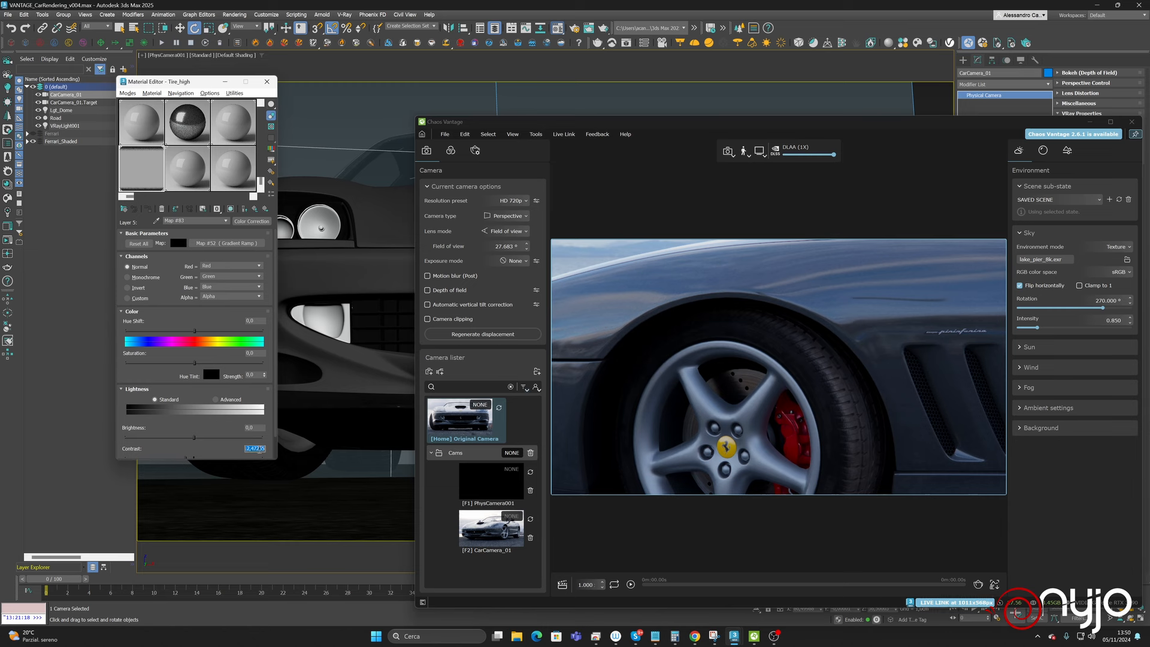
text(0)
key(Return)
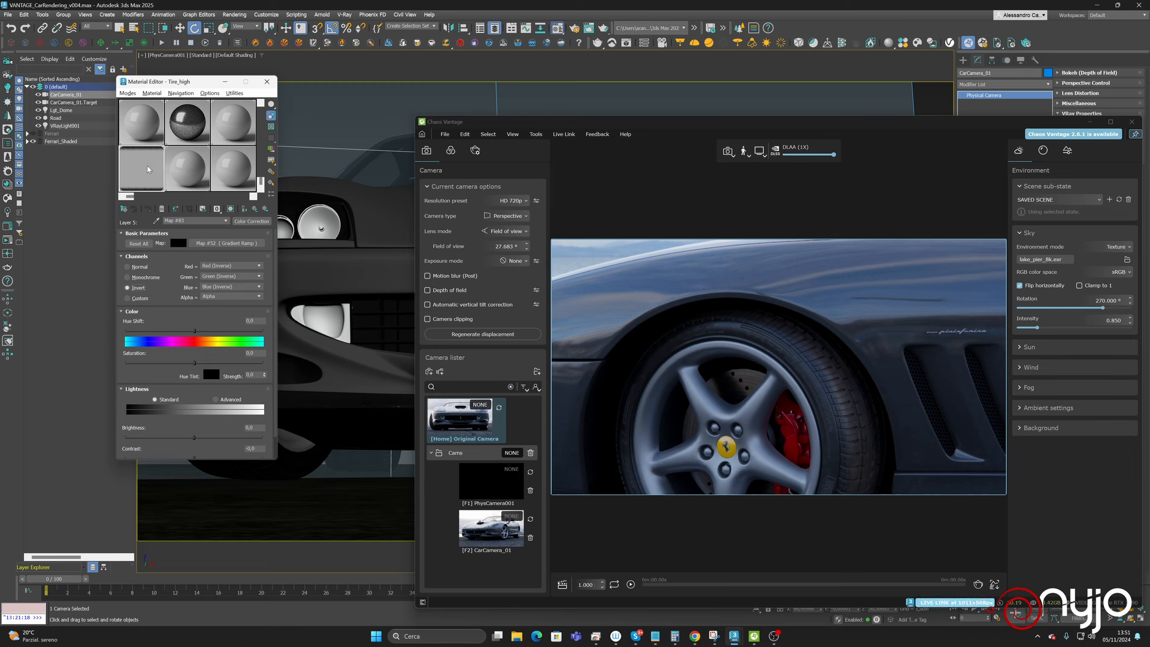
click(140, 267)
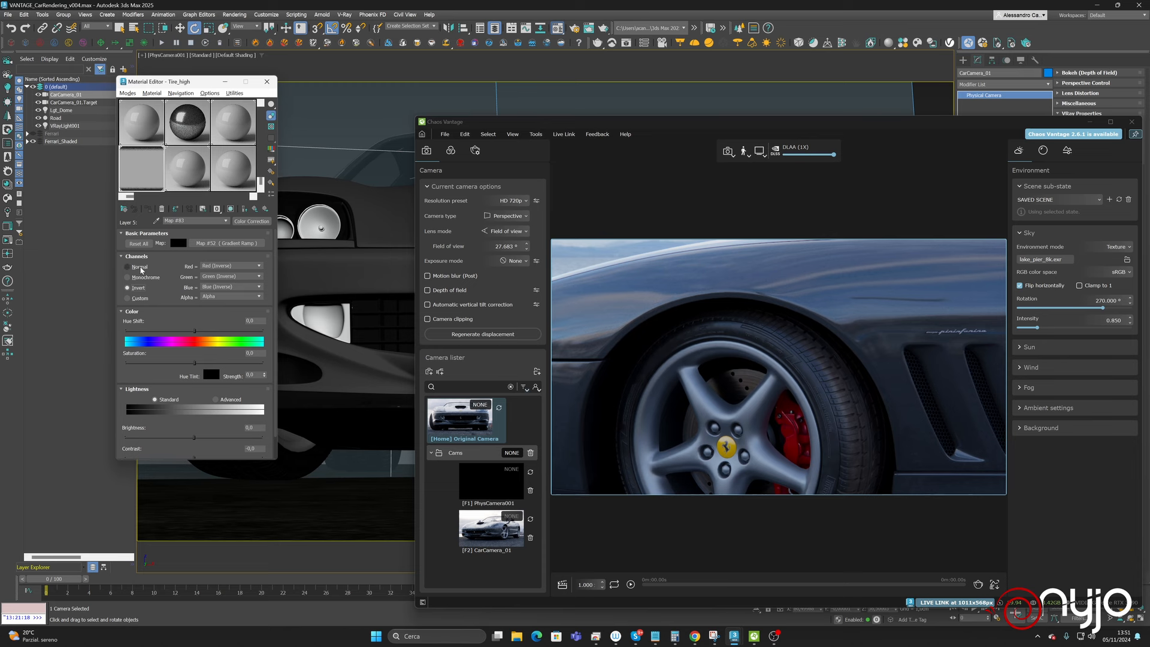
- In the Gradient Ramp of reflection Layer 5, set the two inner grey flags near the ends to black
click(251, 243)
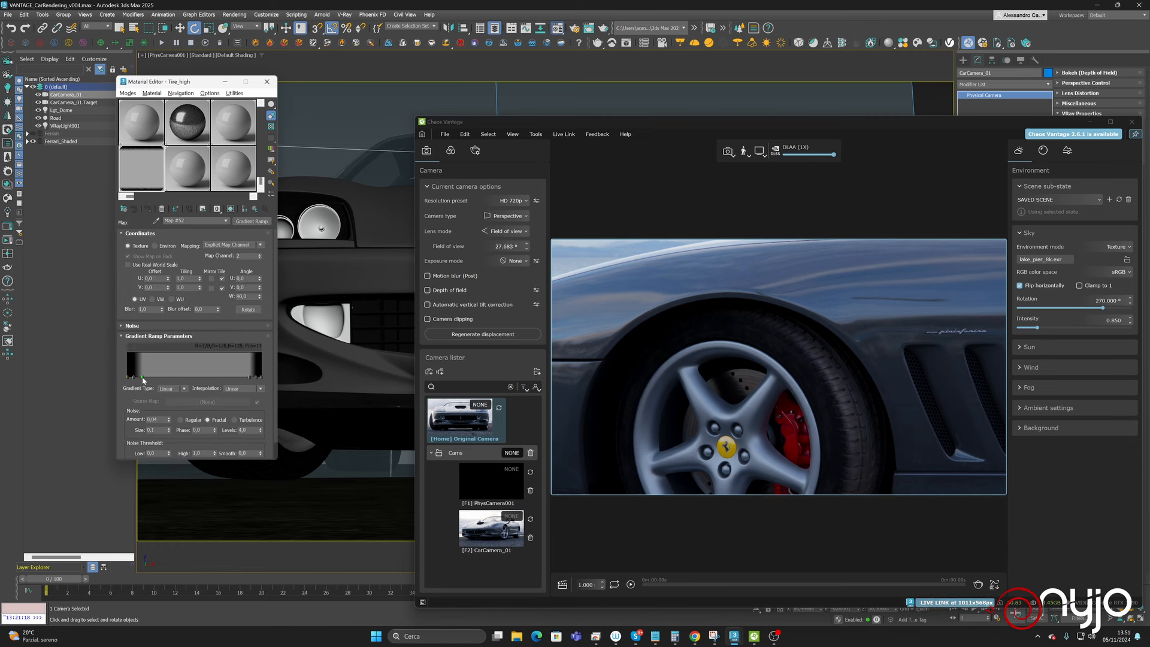
double_click(143, 378)
drag(141, 334, 51, 330)
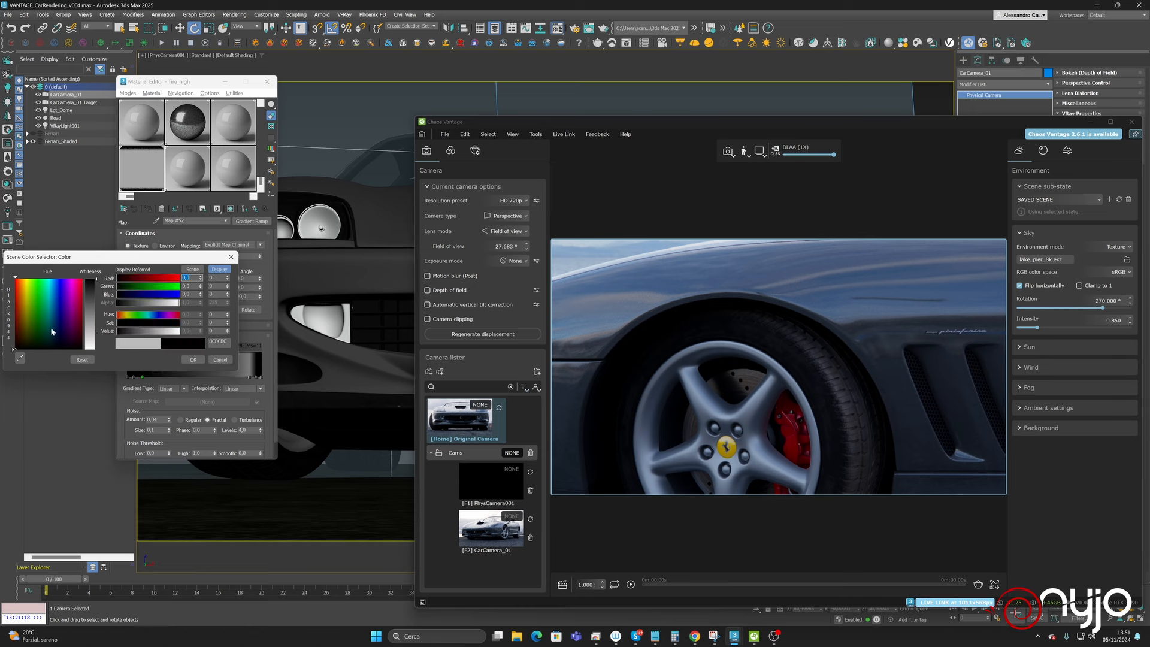
click(193, 360)
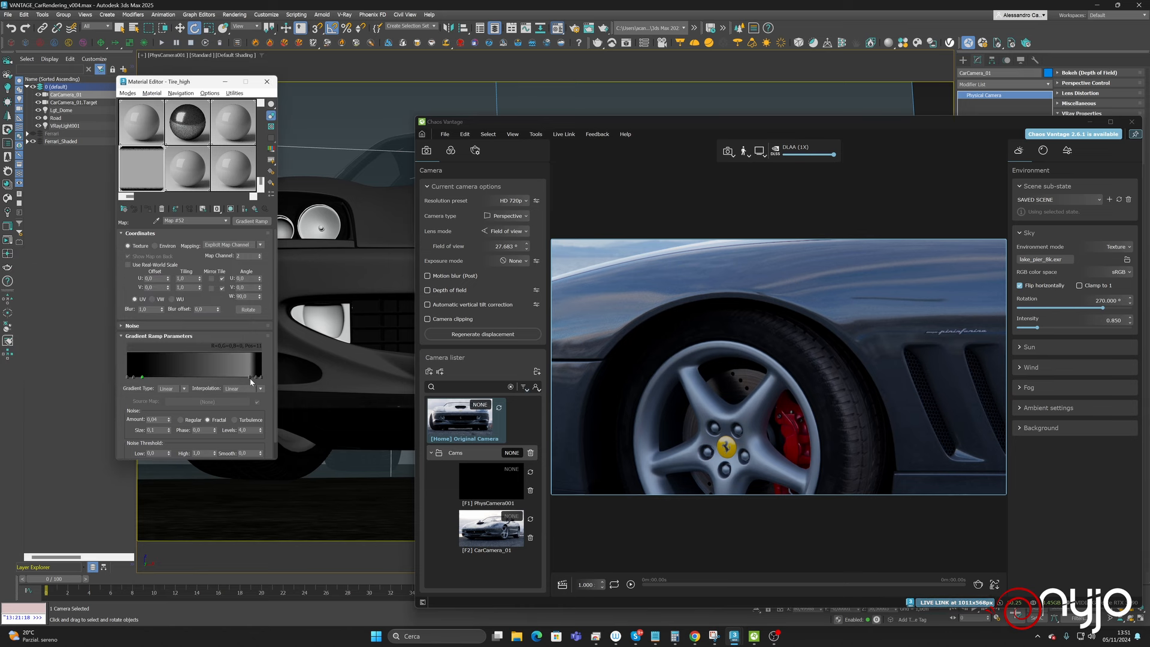
double_click(251, 378)
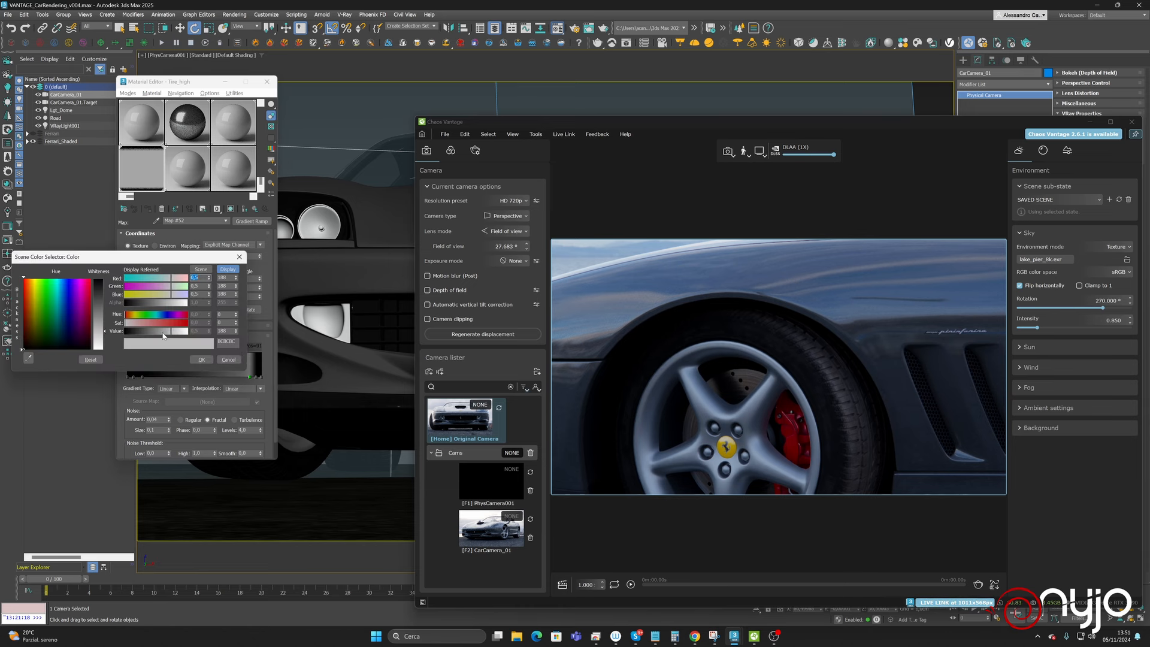
drag(164, 336, 75, 330)
click(201, 359)
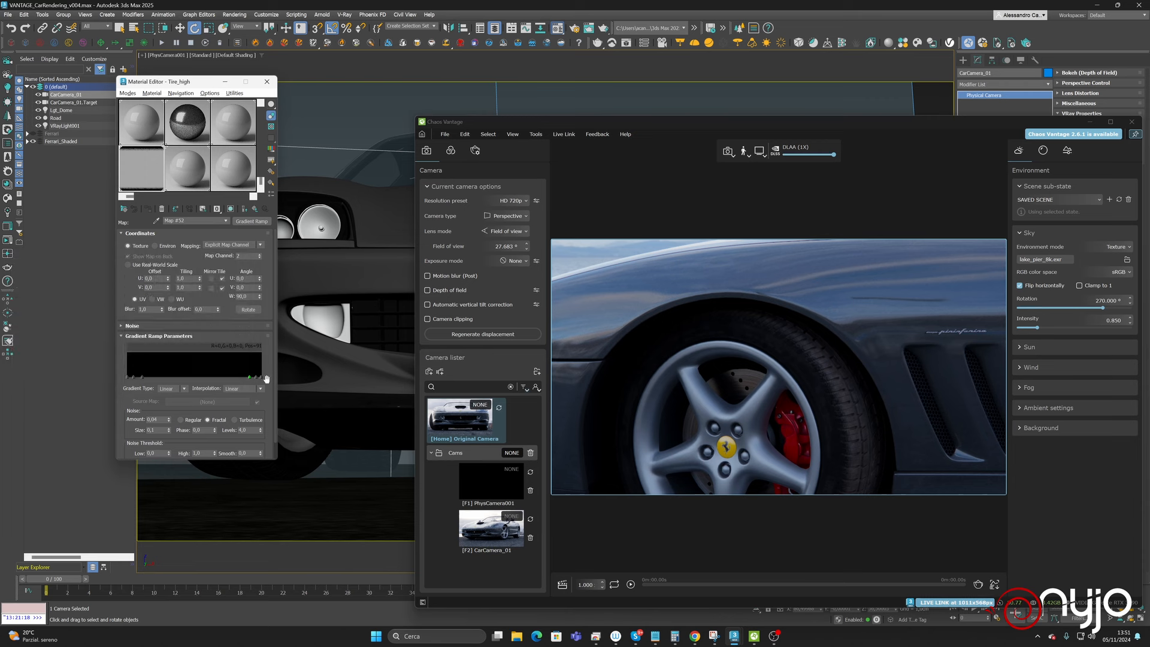
- Set the two outermost flags of the Gradient Ramp to white (value 255)
double_click(261, 378)
drag(138, 335, 206, 336)
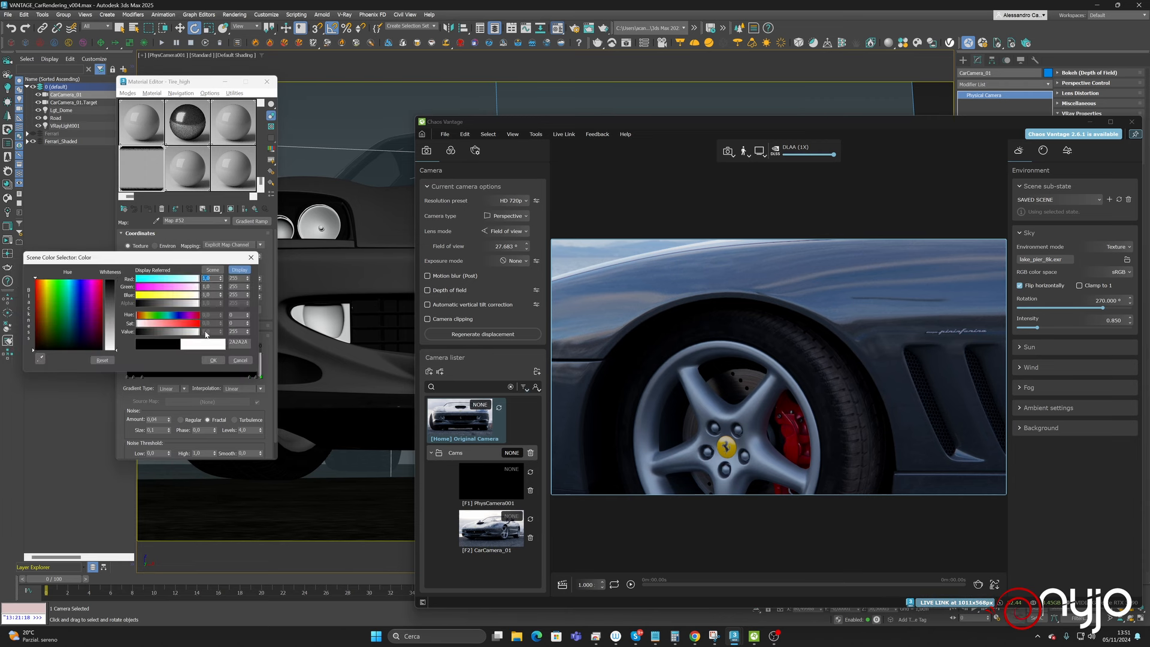
click(213, 360)
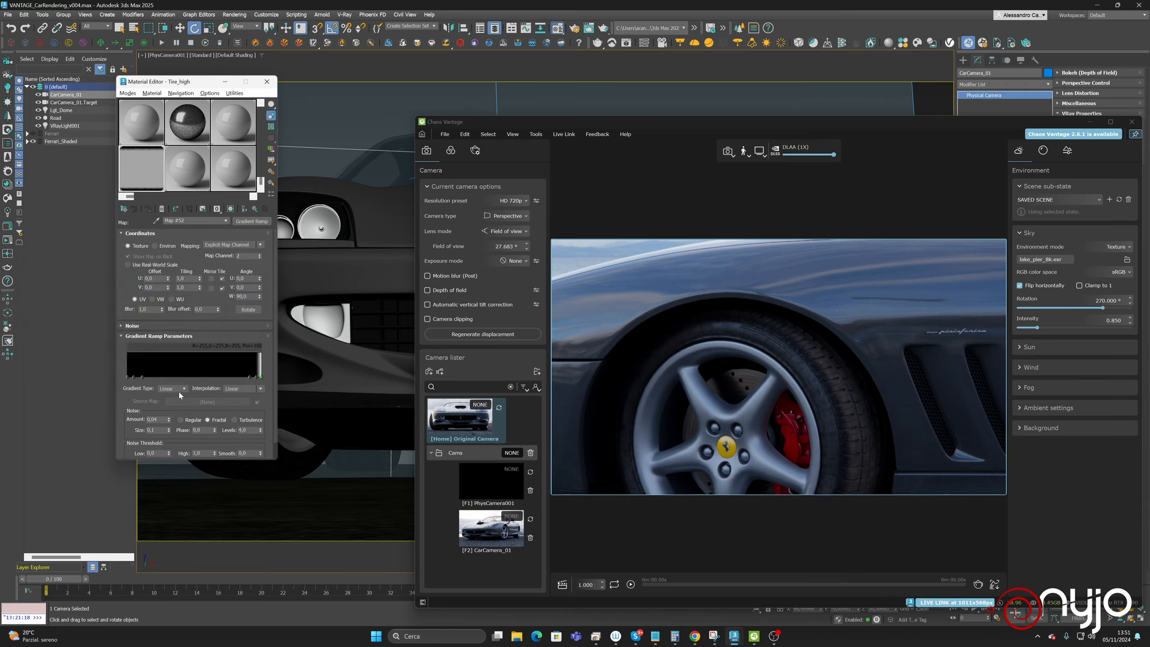
double_click(128, 377)
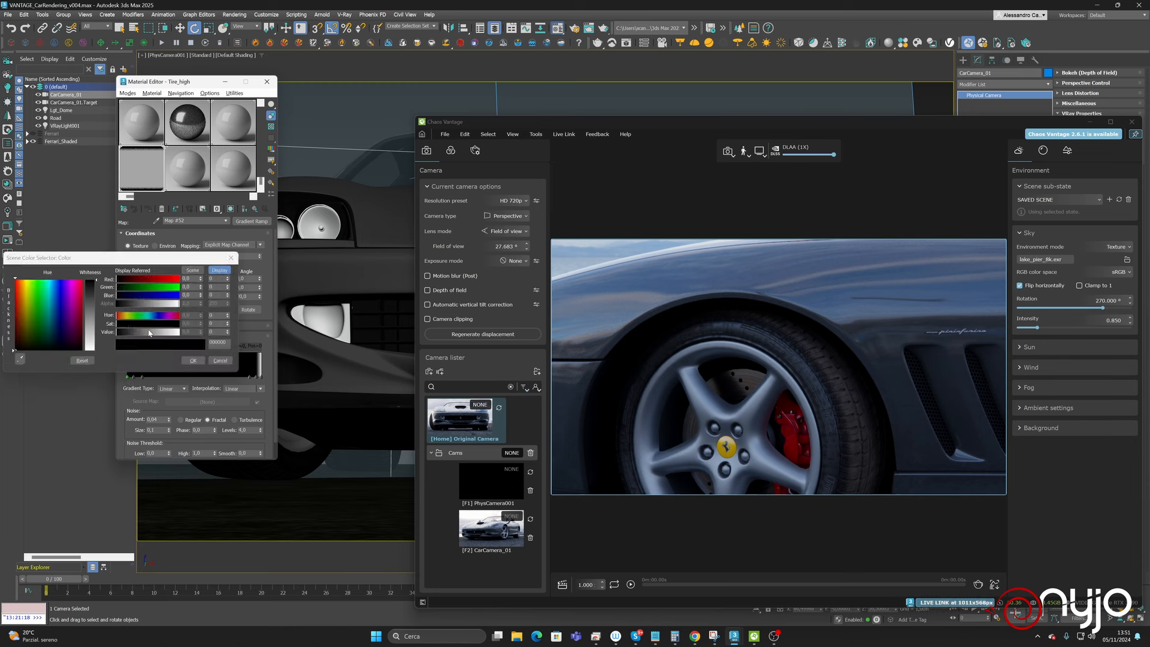
drag(149, 333, 179, 333)
click(193, 360)
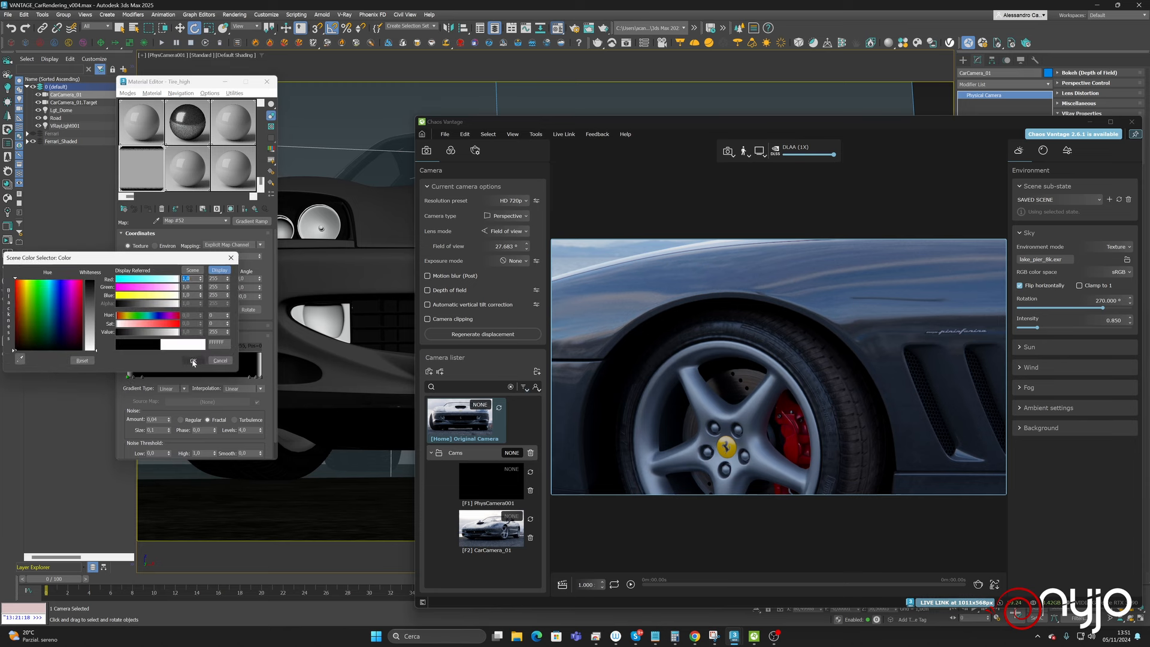
- Set the flags just inside both white ends of the Gradient Ramp to mid grey, using value 124 at the start end
double_click(137, 378)
drag(147, 335, 129, 334)
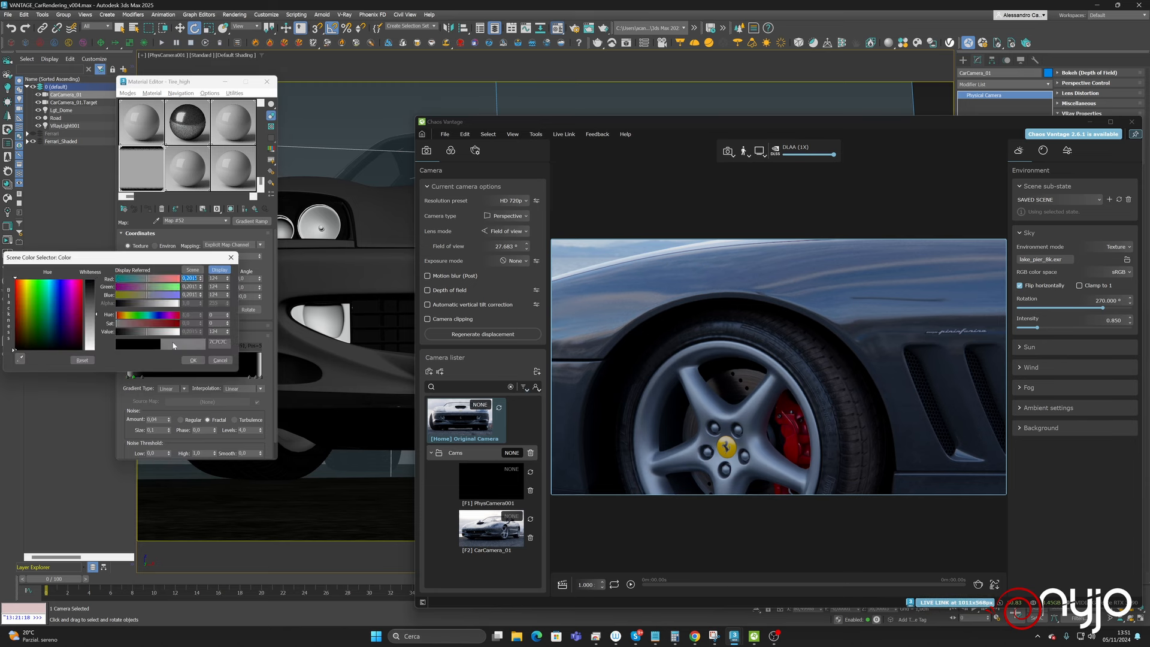
click(192, 360)
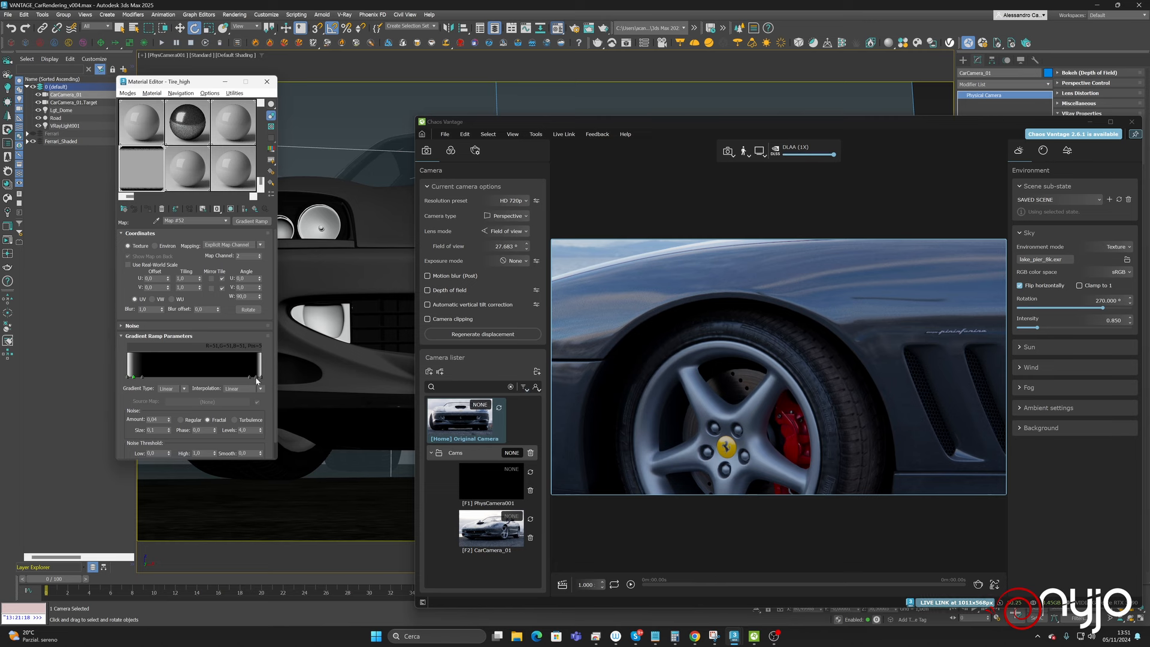
double_click(257, 378)
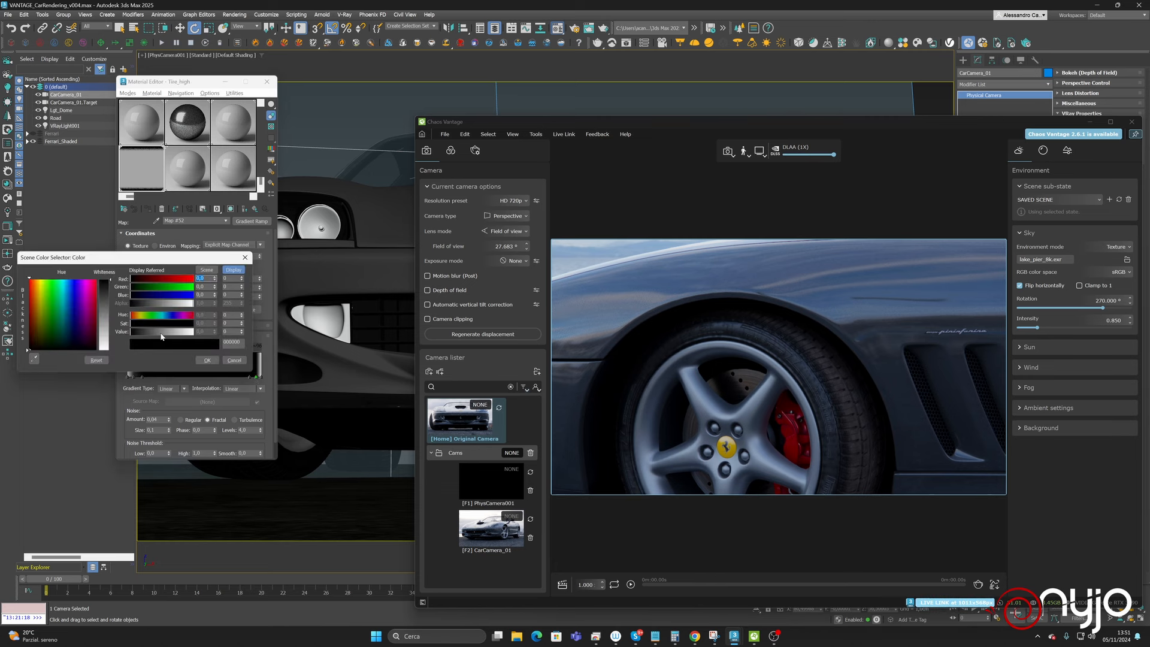
click(161, 333)
click(207, 360)
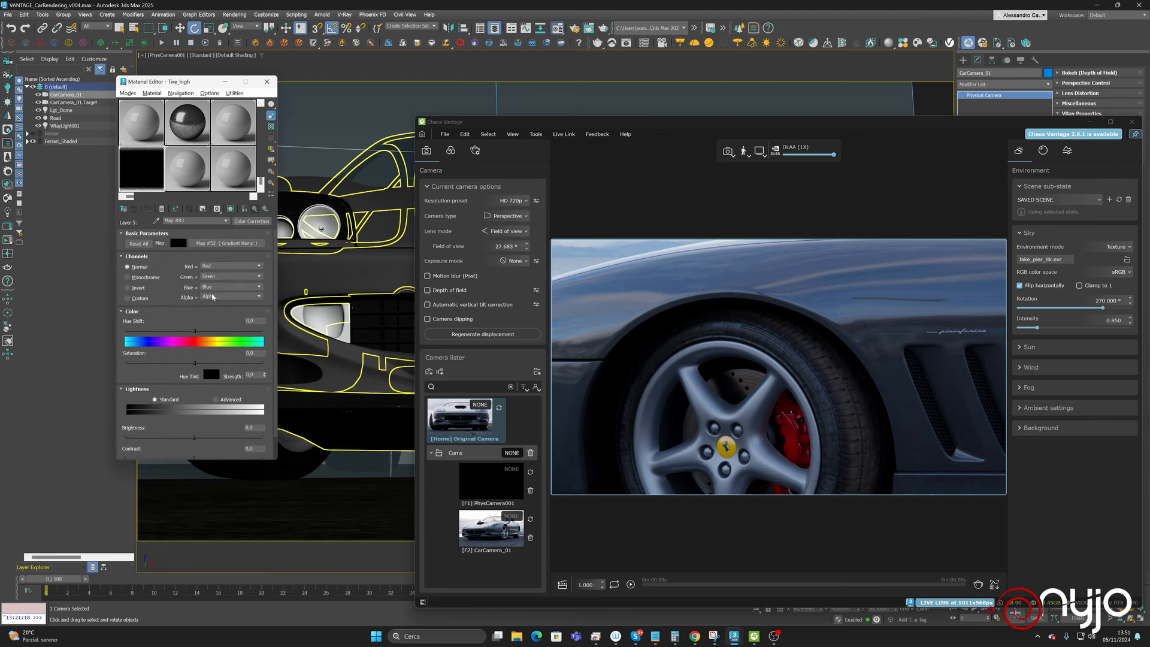
- Return to the reflection Composite, set Layer 5's blending mode to Multiply and toggle the layer to check its effect
click(256, 208)
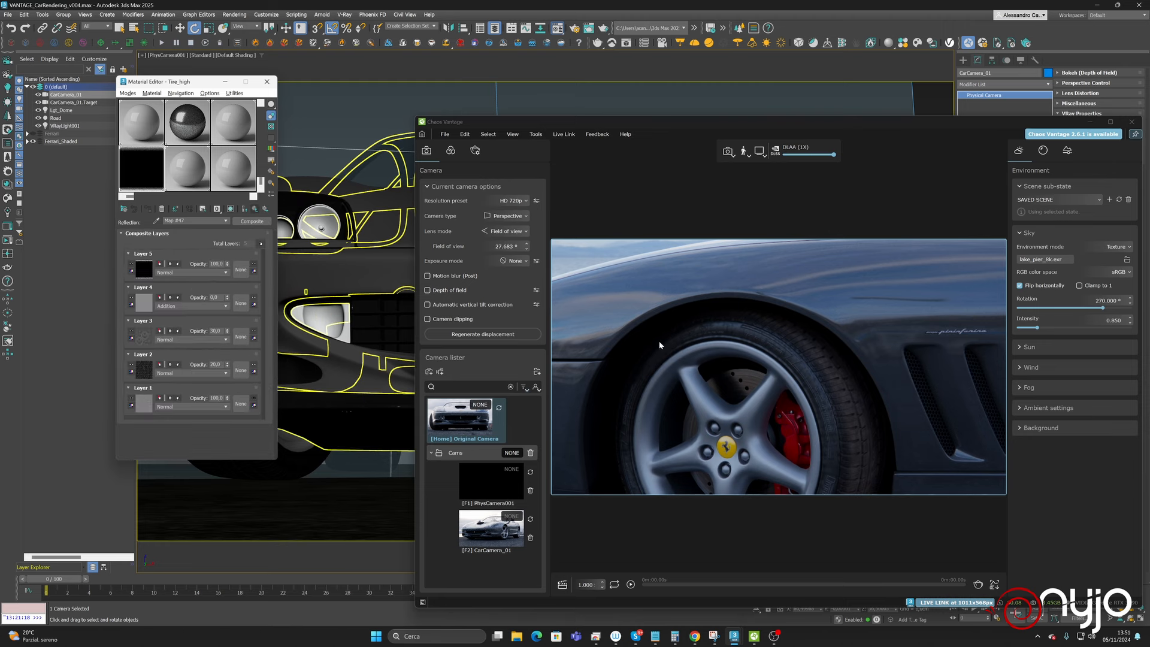
click(177, 273)
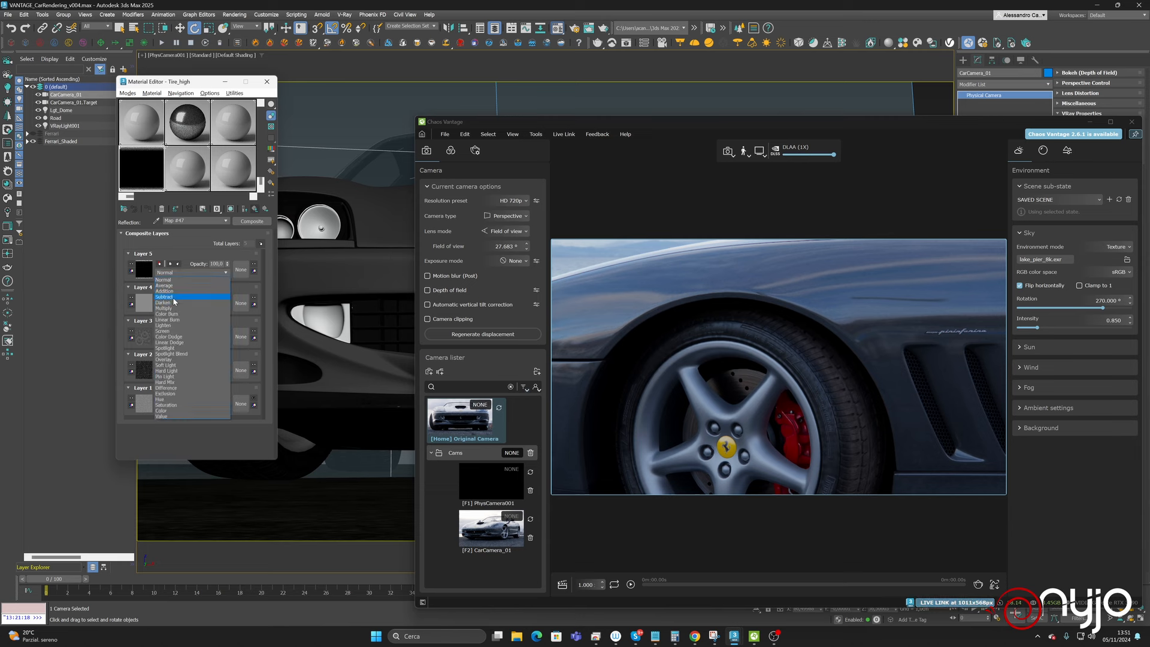
click(173, 308)
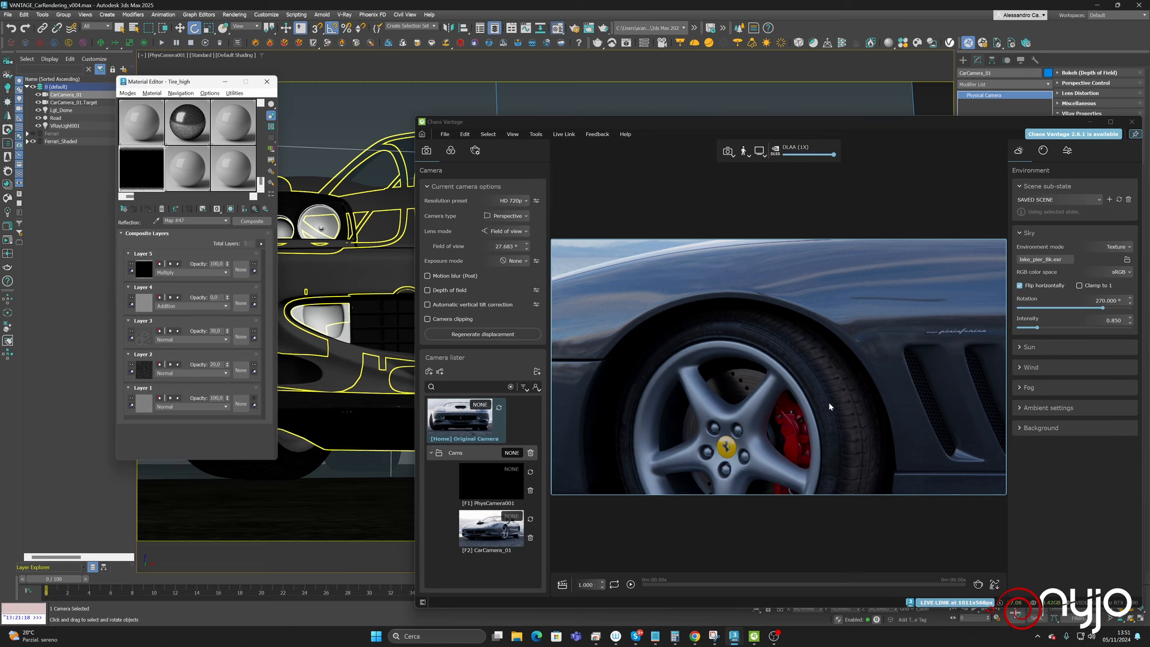
click(132, 265)
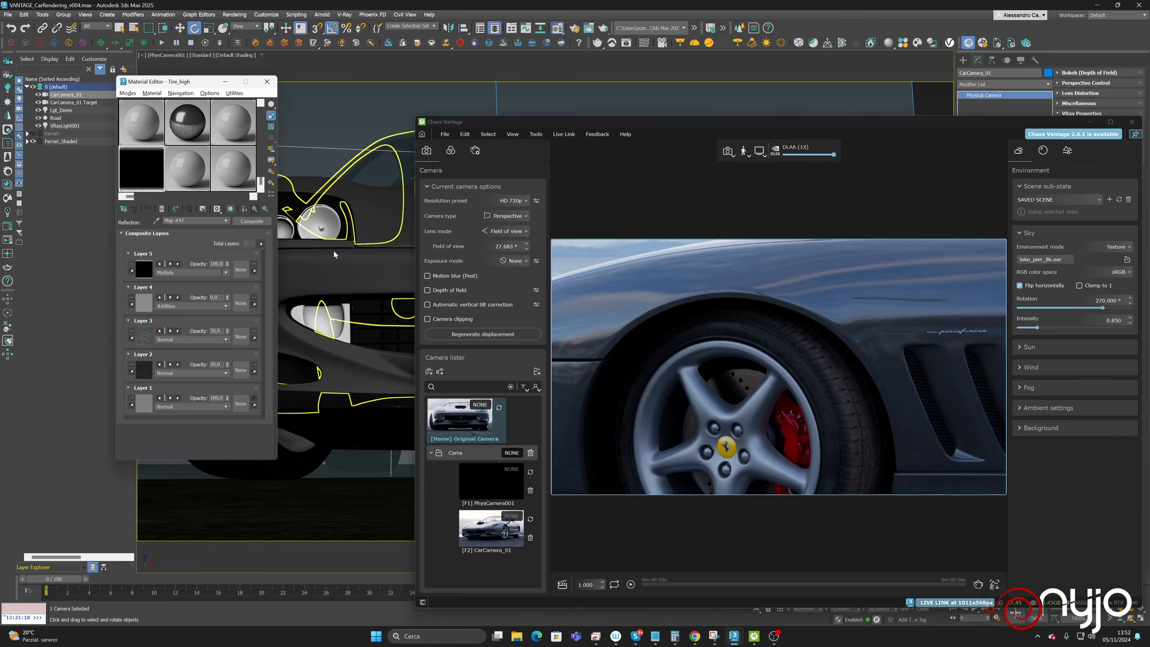
- Try Layer 5 at 50 opacity and compare the tyre in the live render with the layer hidden and shown
double_click(213, 264)
right_drag(782, 409, 795, 407)
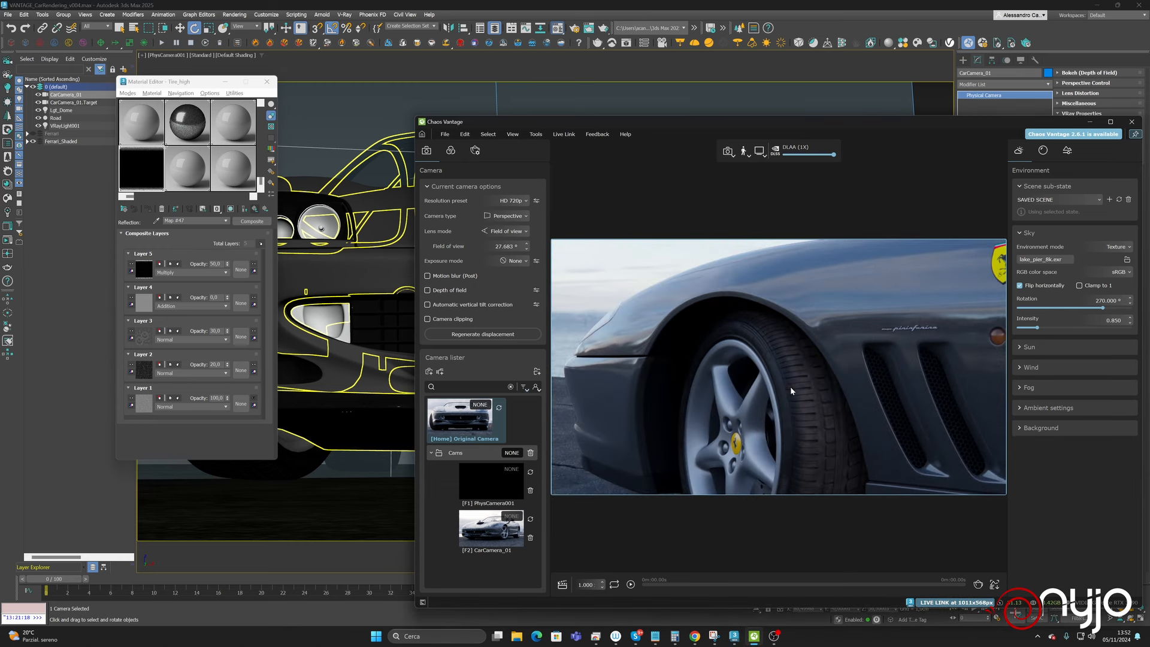
click(129, 267)
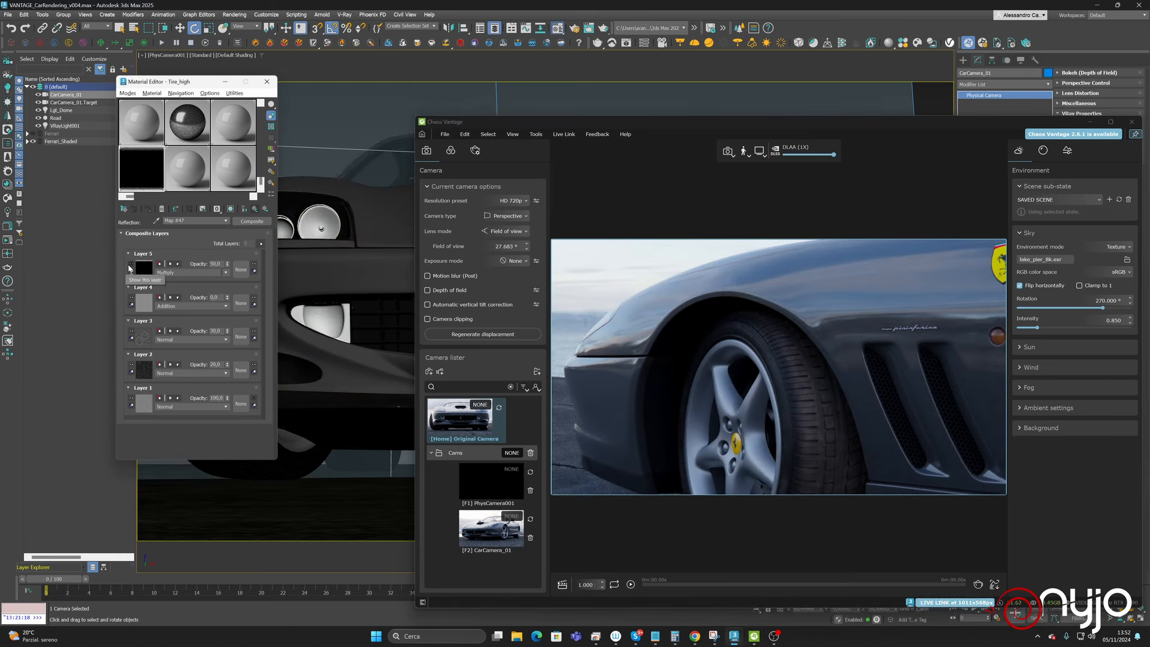
click(130, 268)
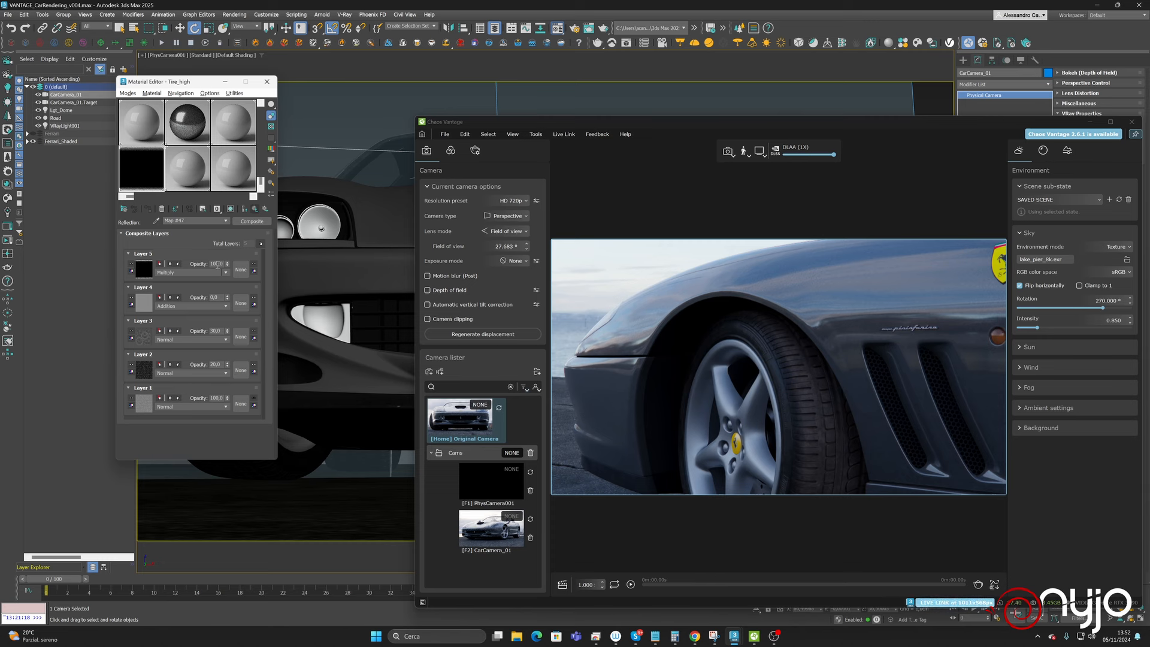
- Set the reflection Composite's Layer 5 opacity to 60 and return the live render to the car's front view
text(60)
key(Return)
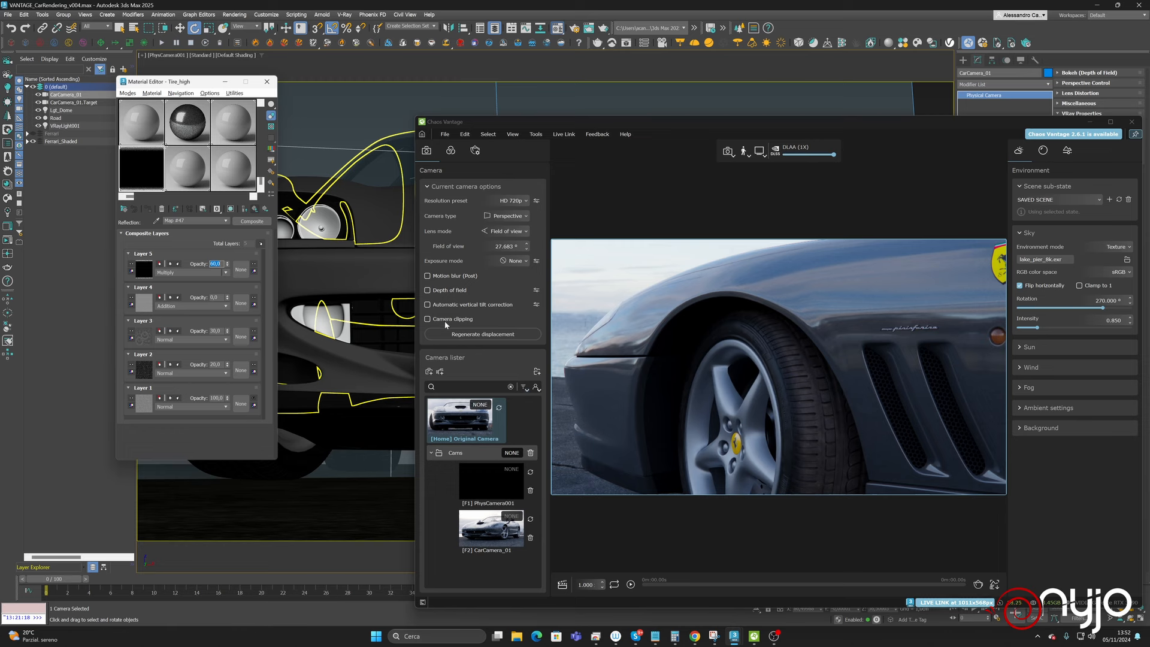
mouse_move(392, 299)
middle_down()
mouse_move(409, 304)
mouse_move(371, 305)
middle_up()
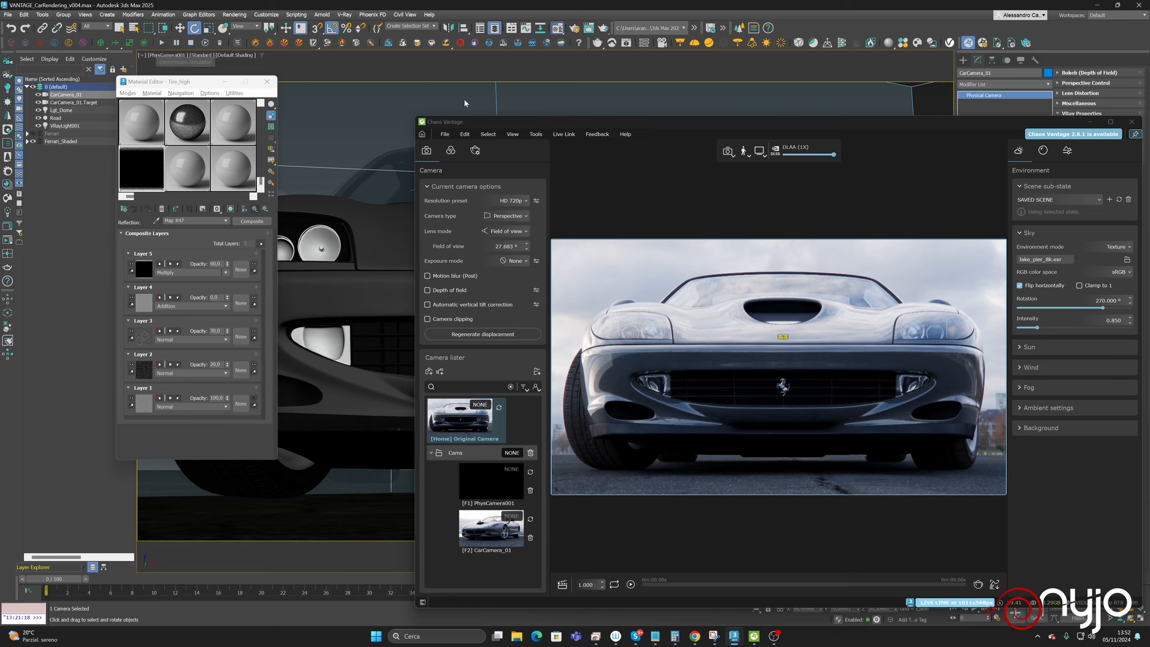
- Close the material editor and save the scene
click(266, 81)
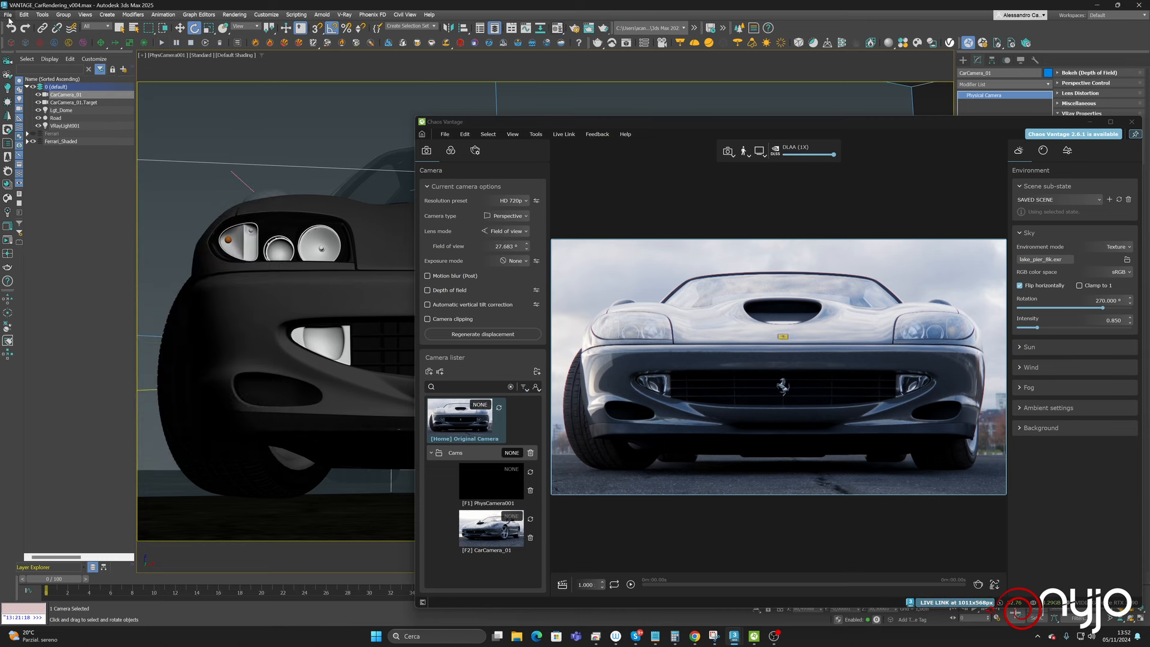
click(8, 15)
click(24, 88)
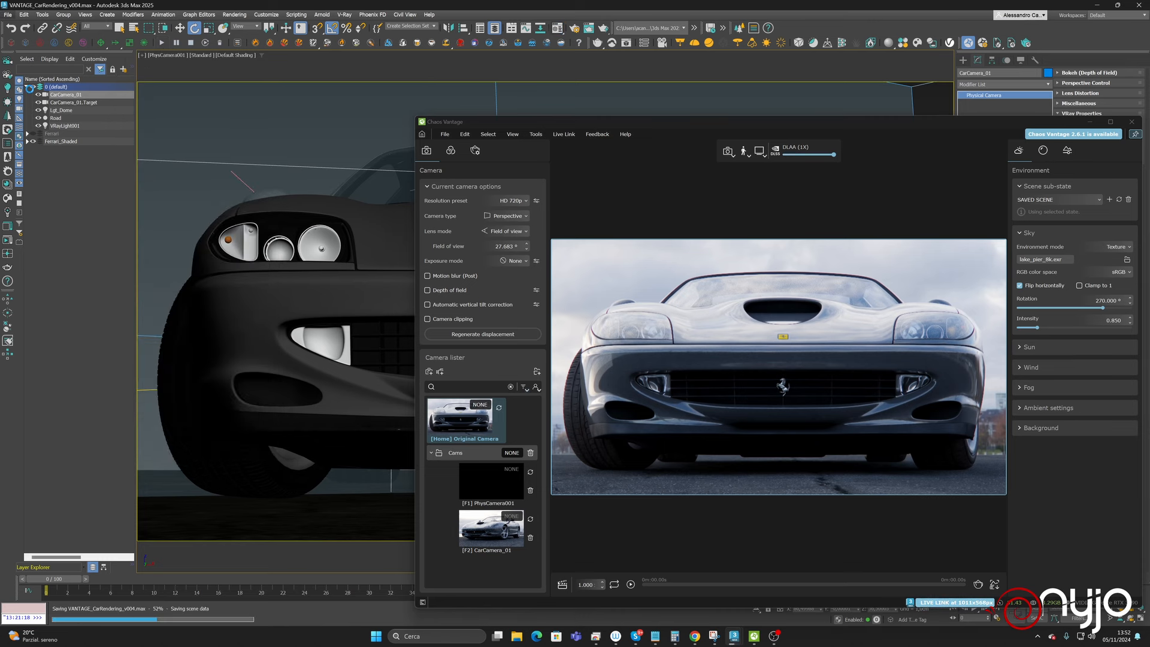
- Hide the Vantage interface and shrink its window so that more of the 3ds Max viewport is uncovered
click(775, 122)
key(Tab)
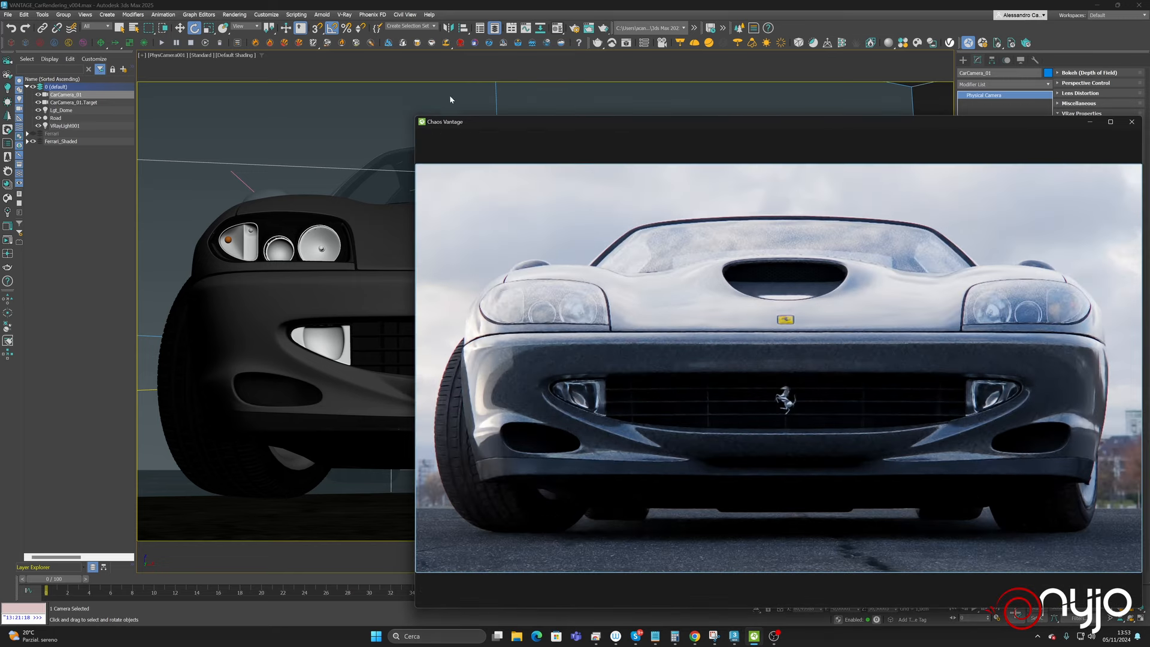
drag(415, 115, 690, 245)
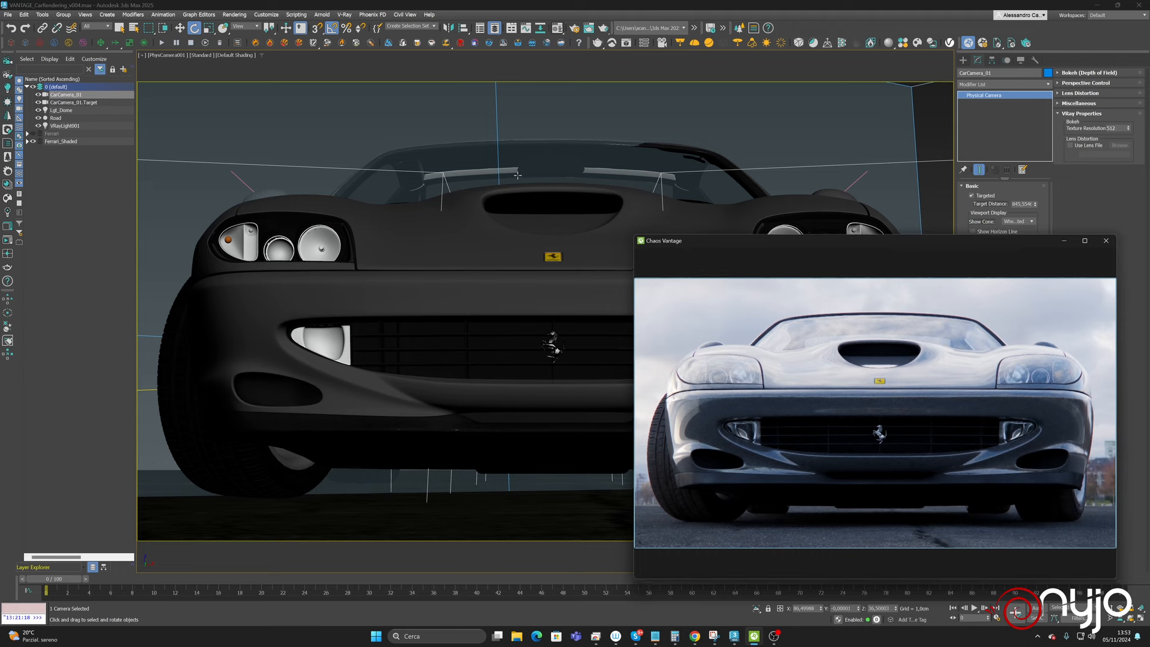
- Select the hood and orbit the camera around the car to a front three-quarter view
click(520, 263)
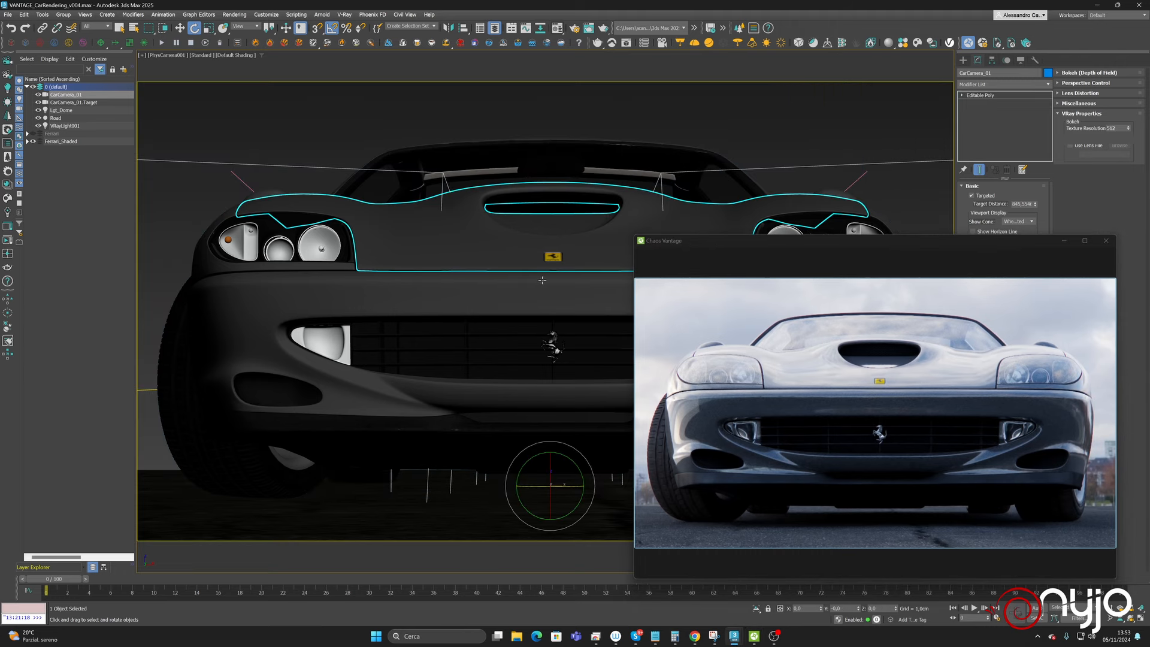
click(1130, 620)
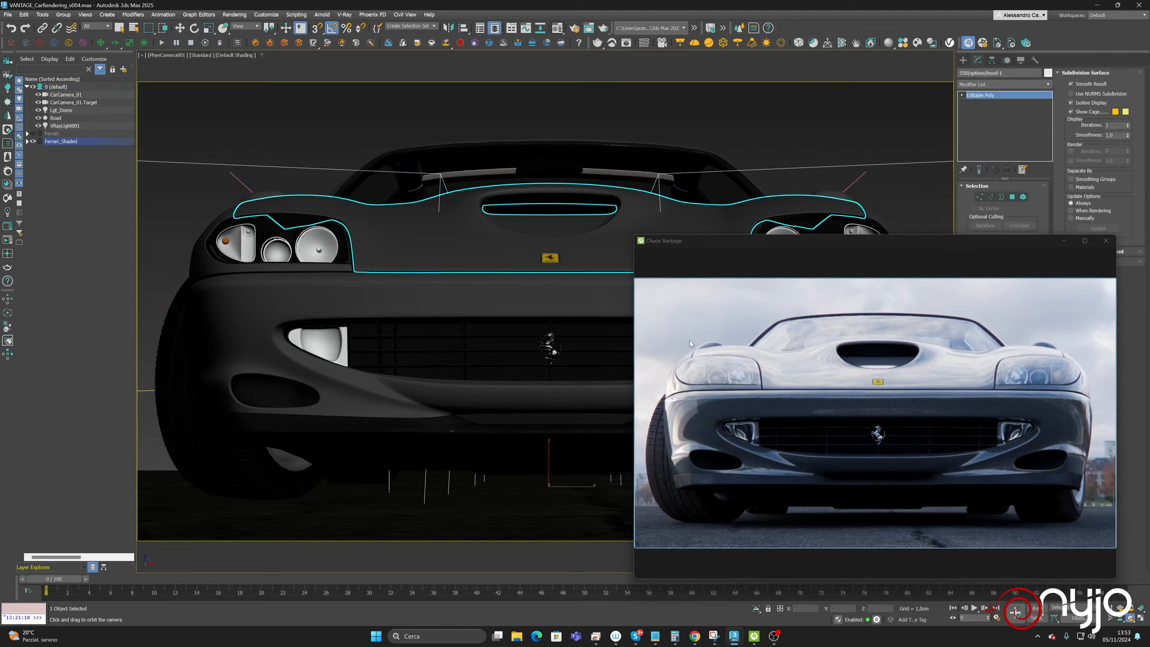
drag(547, 262, 306, 269)
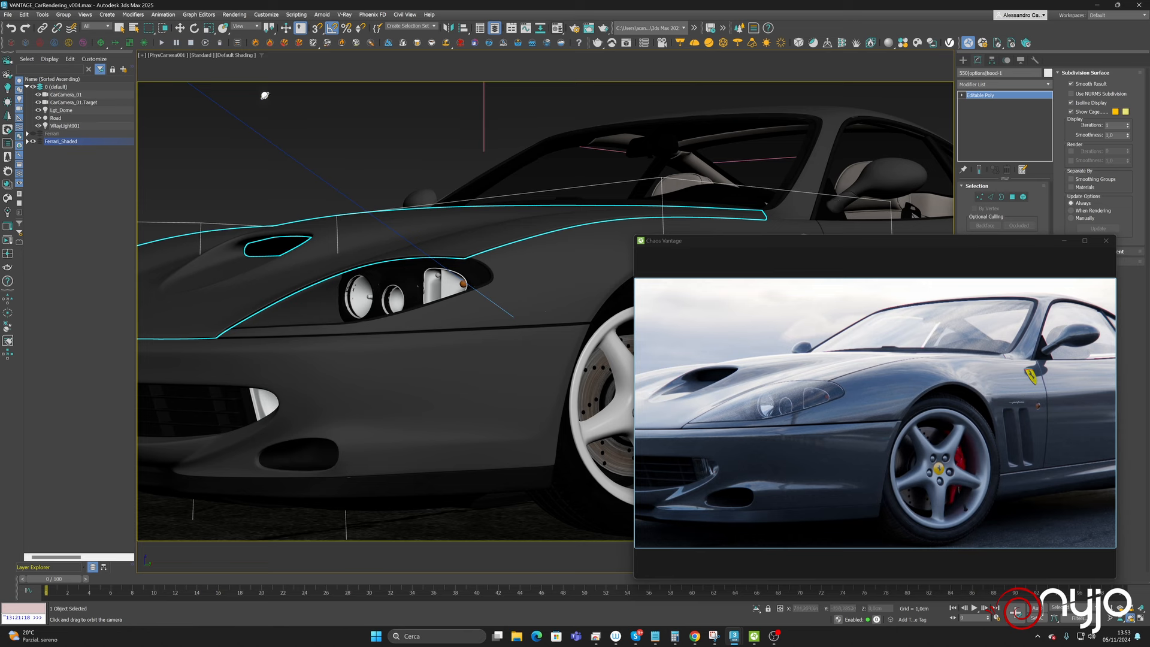
- Select the viewport's active camera, PhysCamera001, to access its parameters
click(169, 55)
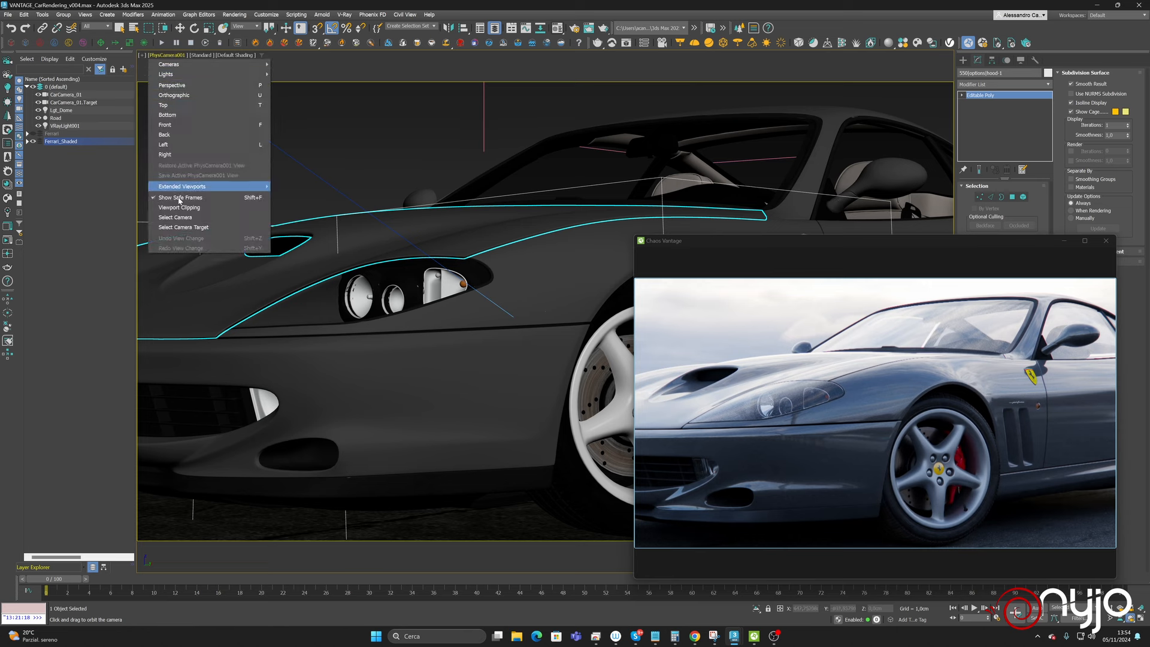
click(182, 218)
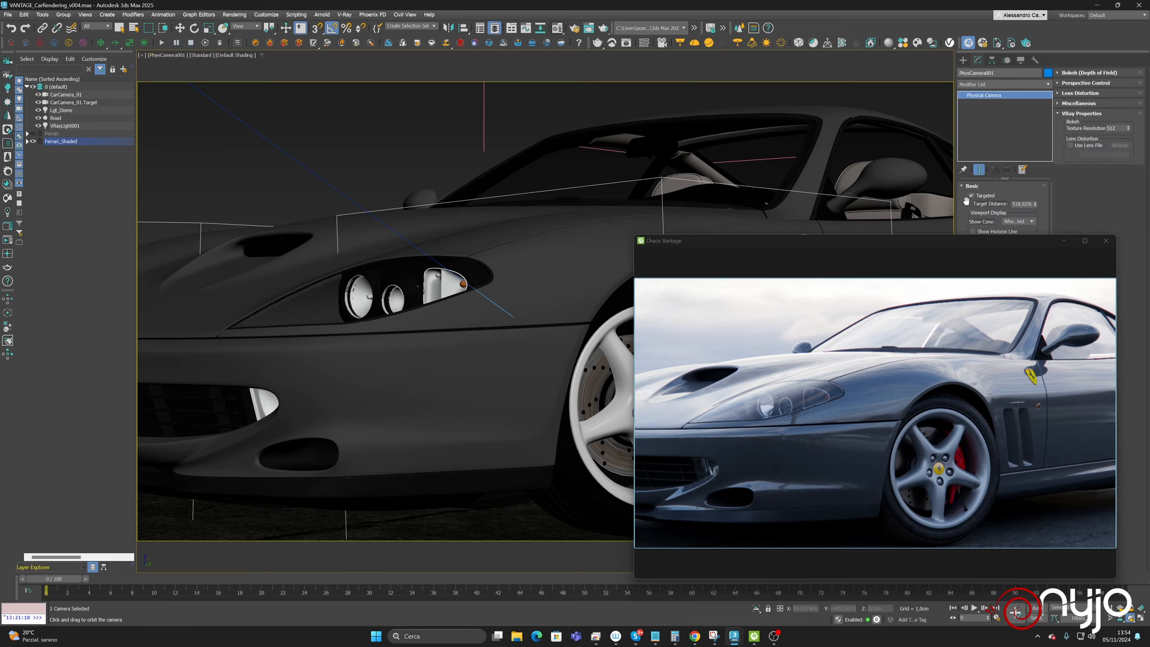
click(1024, 243)
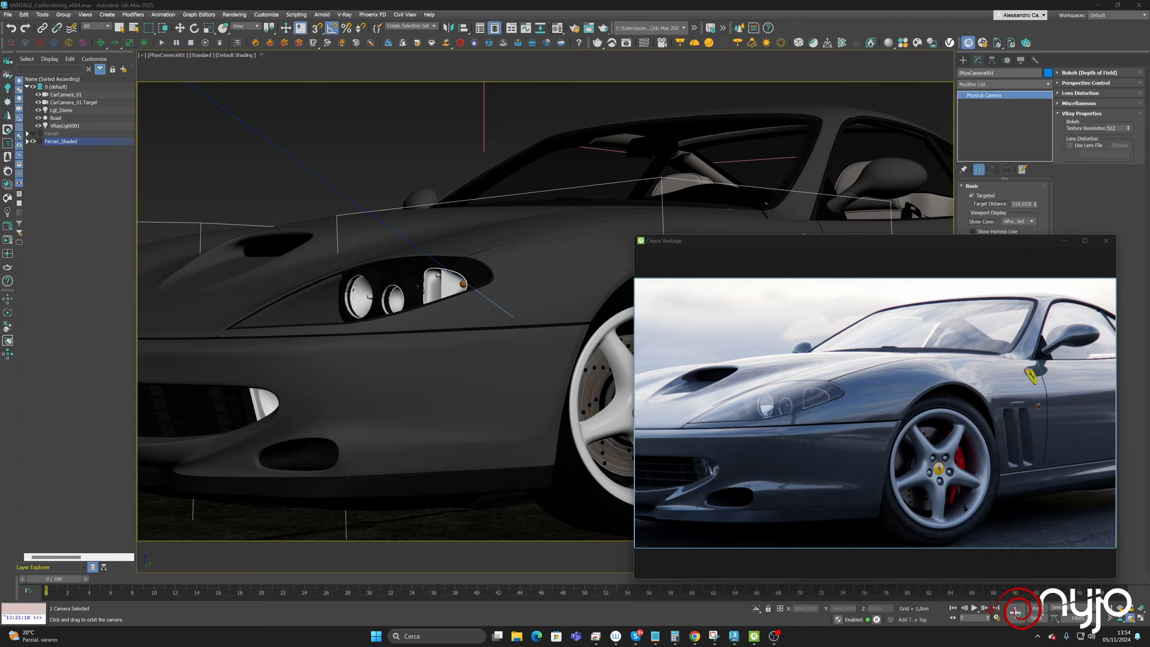
- Dolly PhysCamera001 back to fit the whole car in the render and orbit it slightly towards the front
click(559, 321)
scroll(560, 329, down, 5)
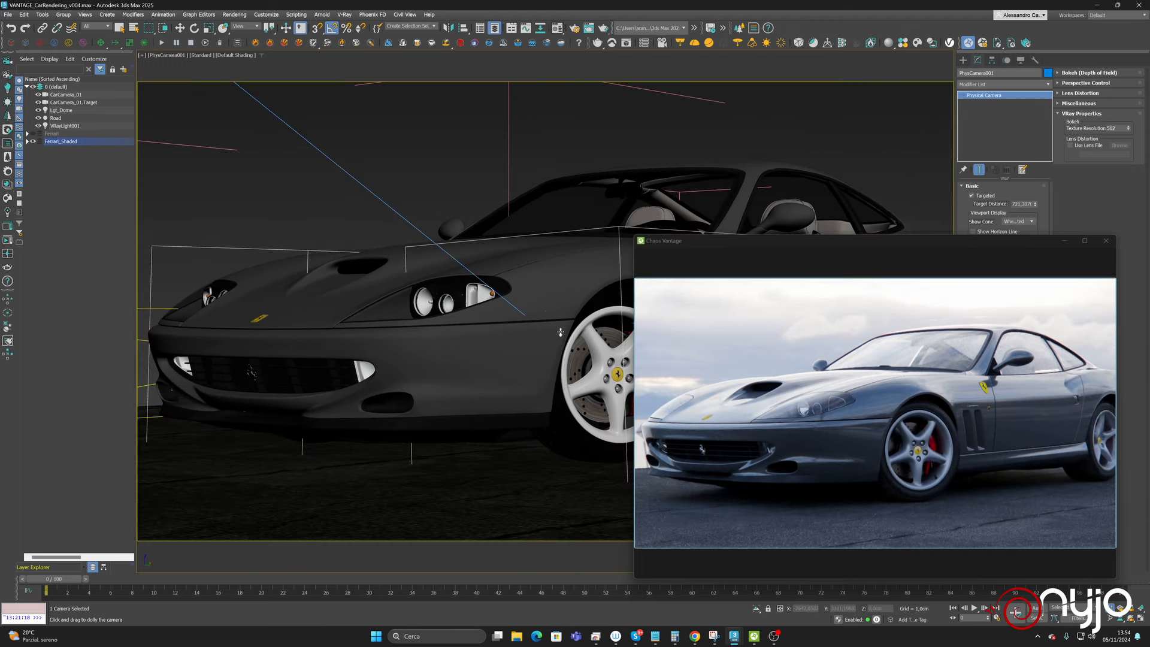
scroll(560, 332, down, 3)
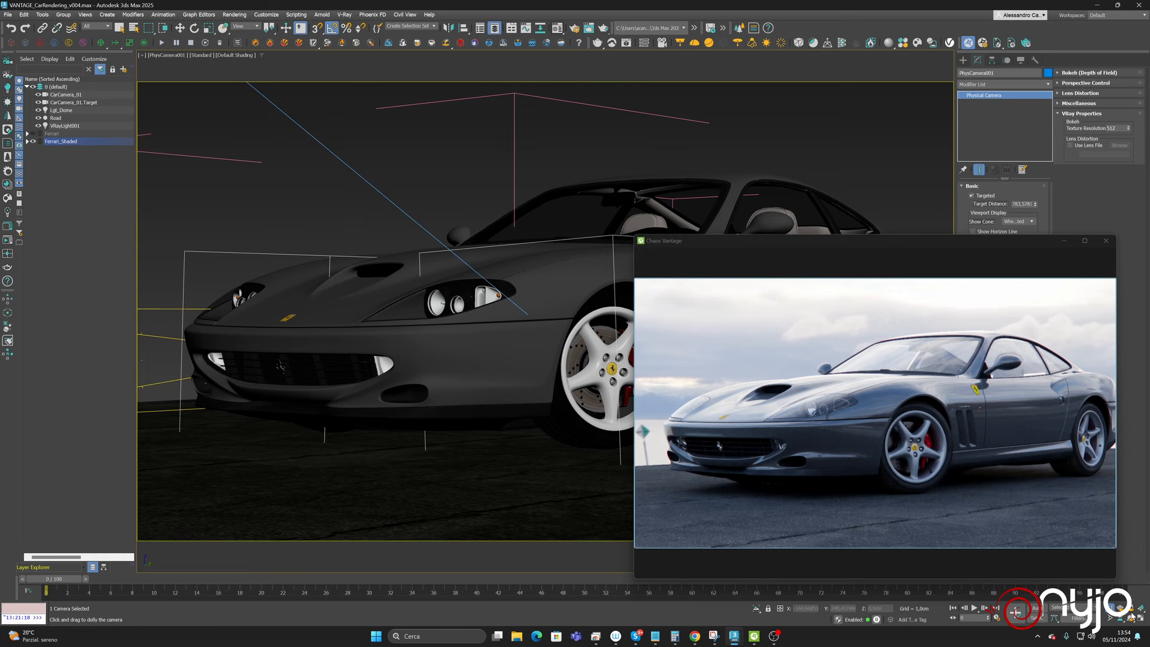
click(1131, 617)
drag(569, 340, 576, 342)
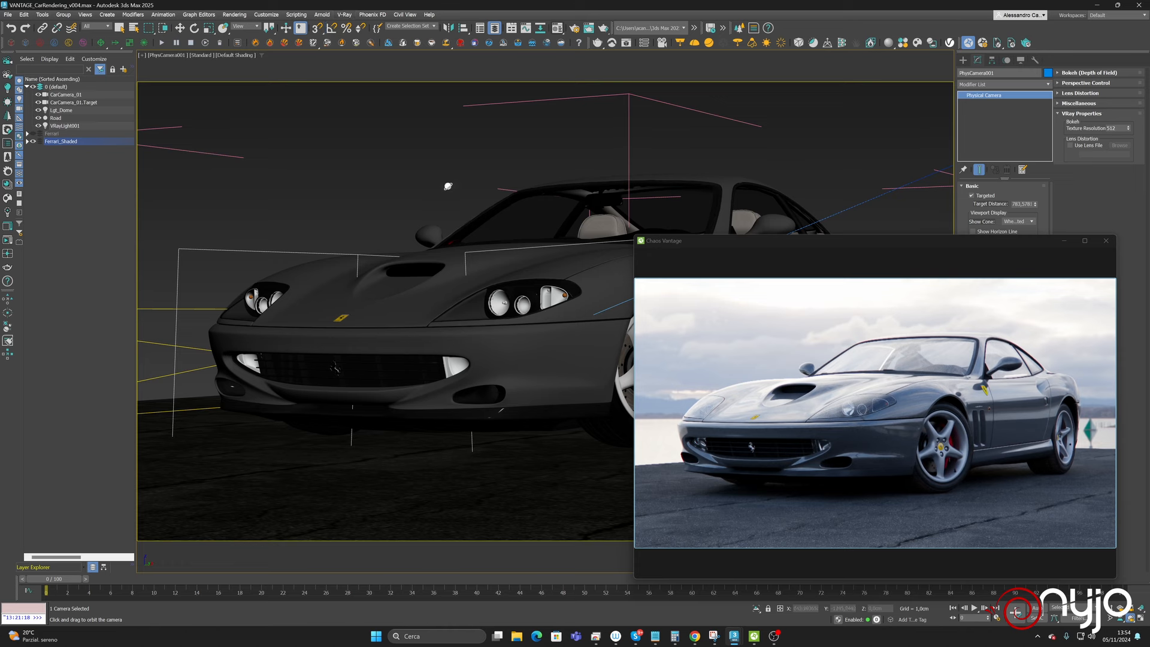
- Orbit PhysCamera001 to a lower front three-quarter angle on the car and move the Vantage window clear of the viewport navigation controls
drag(570, 322, 573, 321)
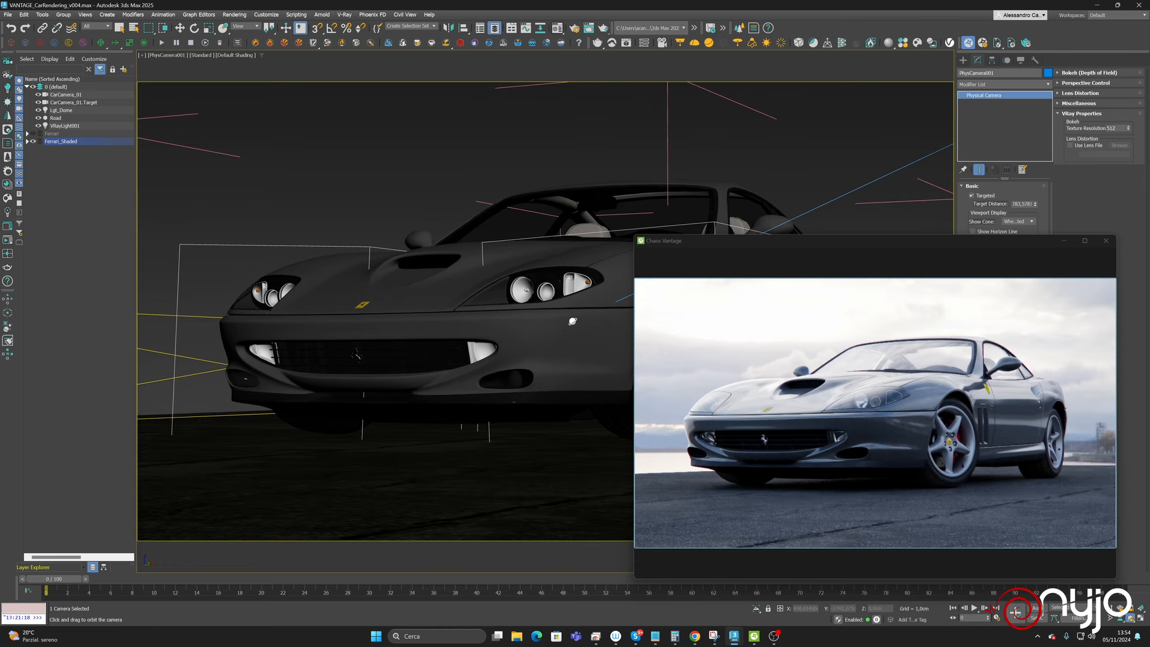
drag(569, 321, 549, 320)
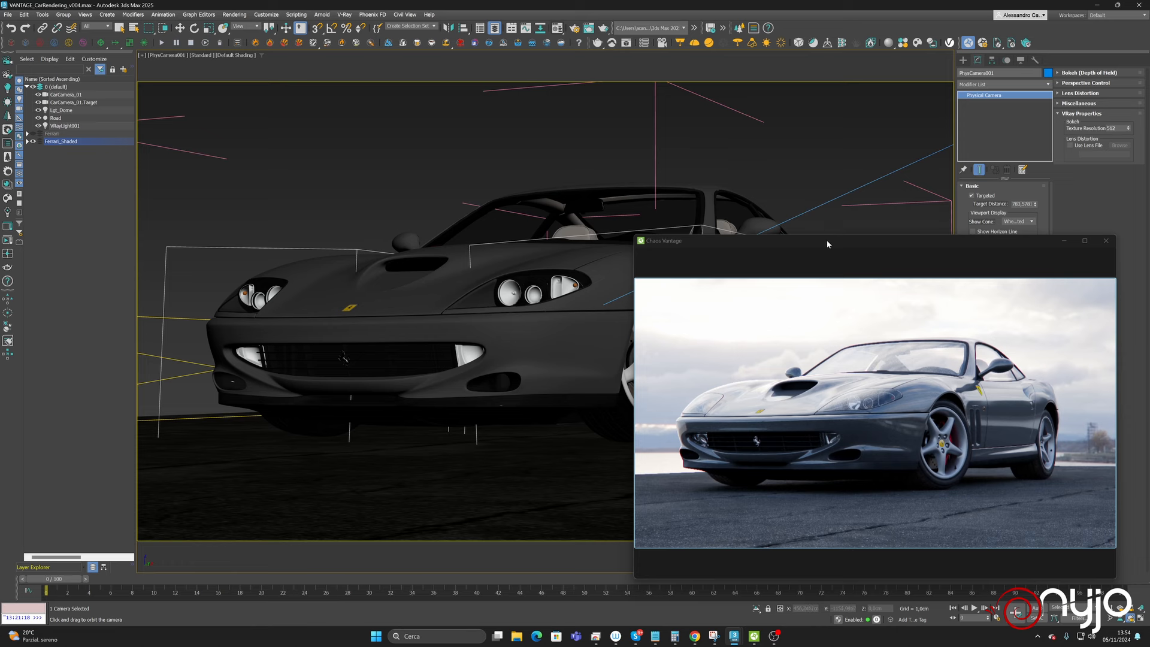
drag(827, 244, 803, 71)
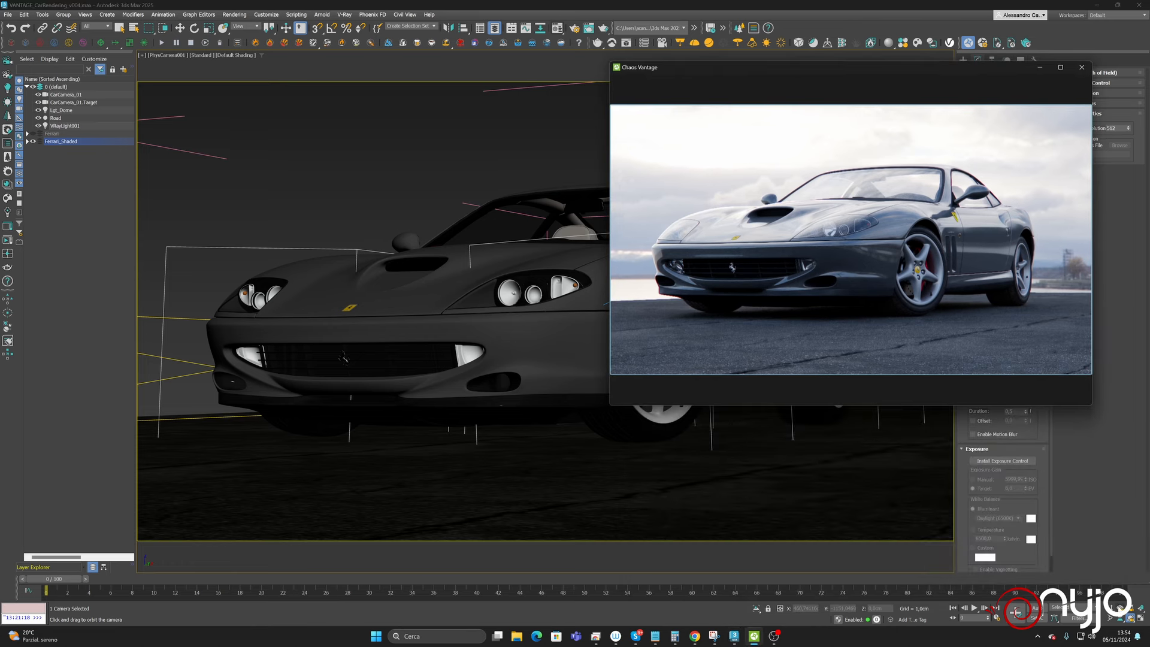
- Adjust PhysCamera001's perspective, trying stronger and weaker distortion, and settle on a slightly flatter view of the car
click(1119, 607)
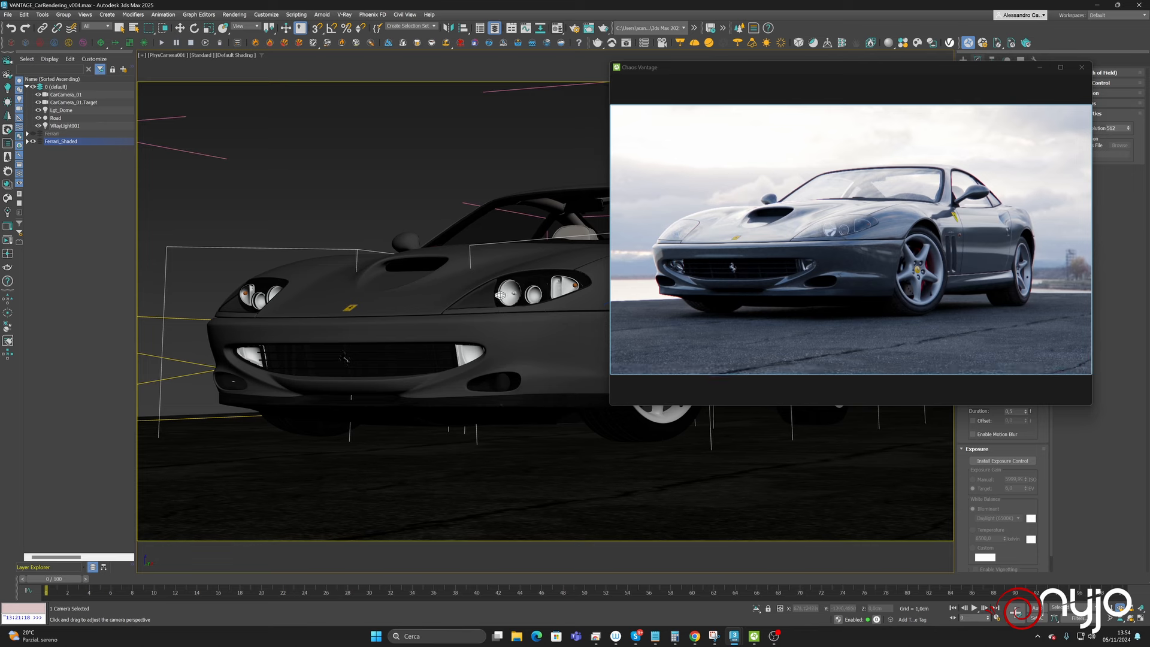
drag(500, 294, 523, 431)
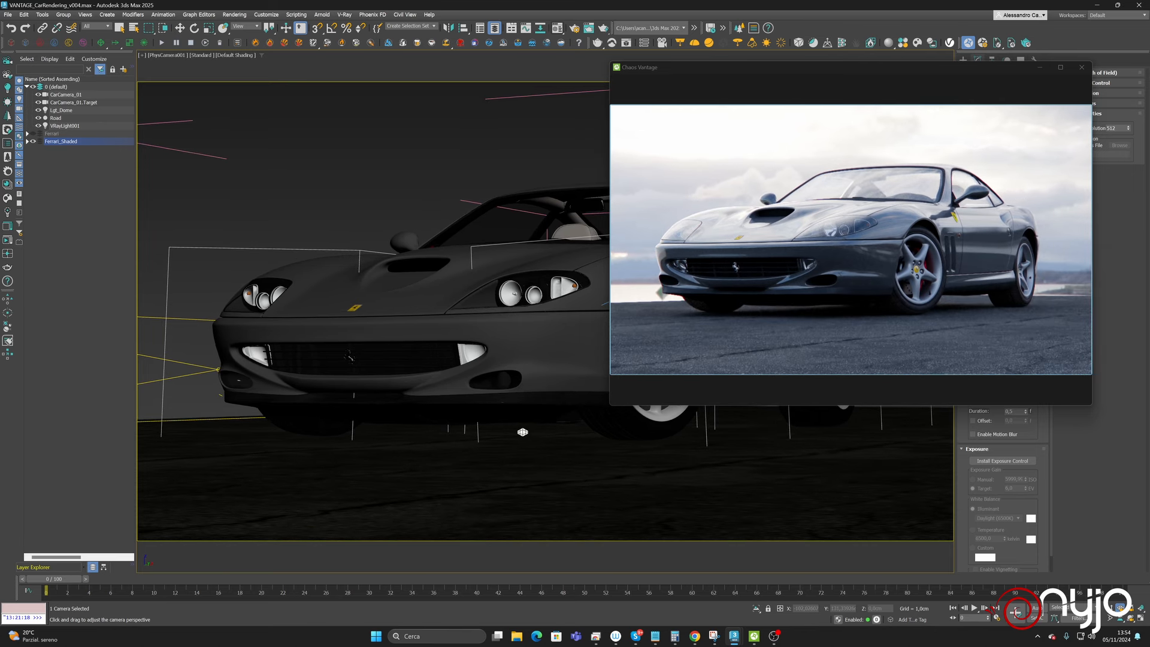
drag(483, 367, 470, 212)
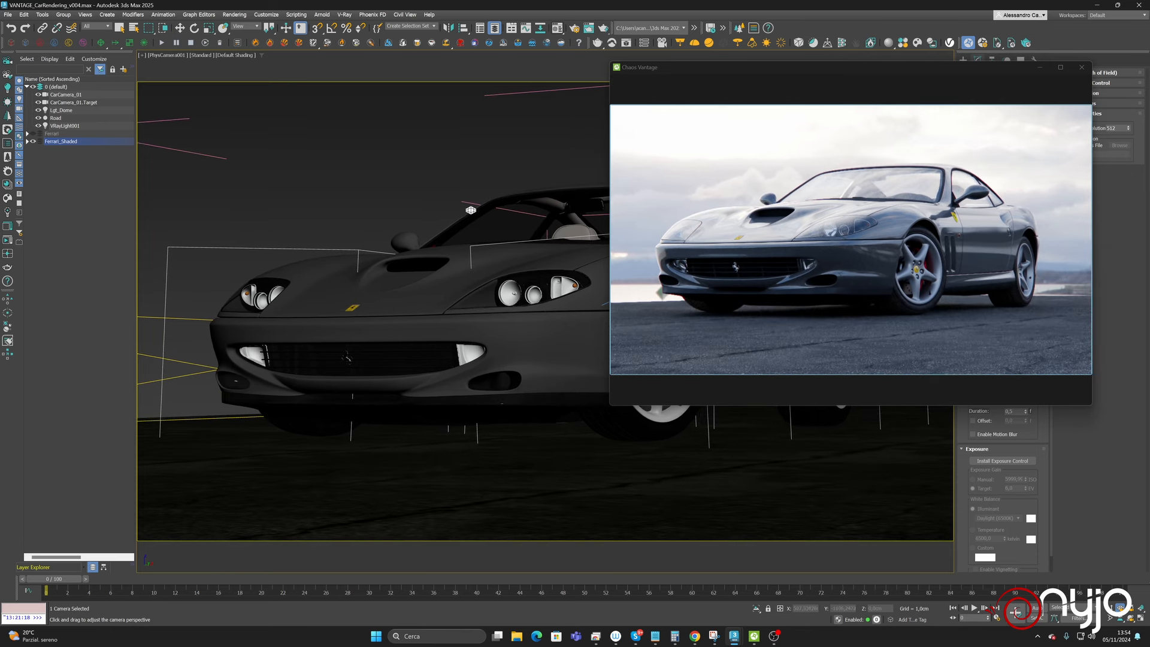
drag(480, 355, 459, 138)
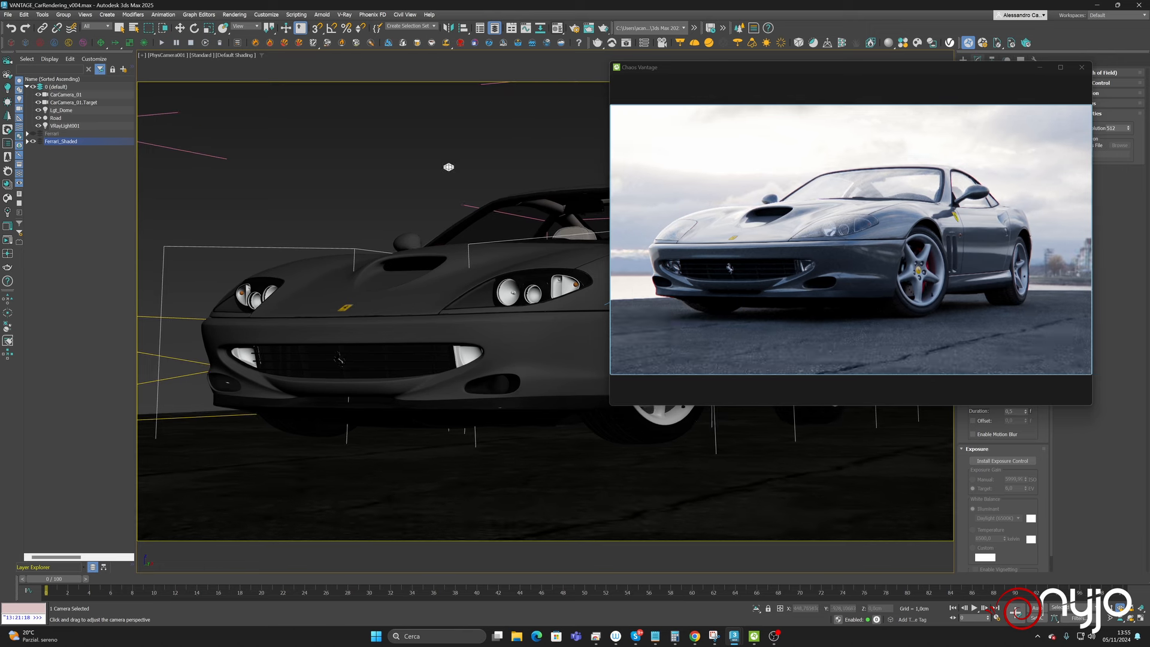
drag(470, 357, 473, 436)
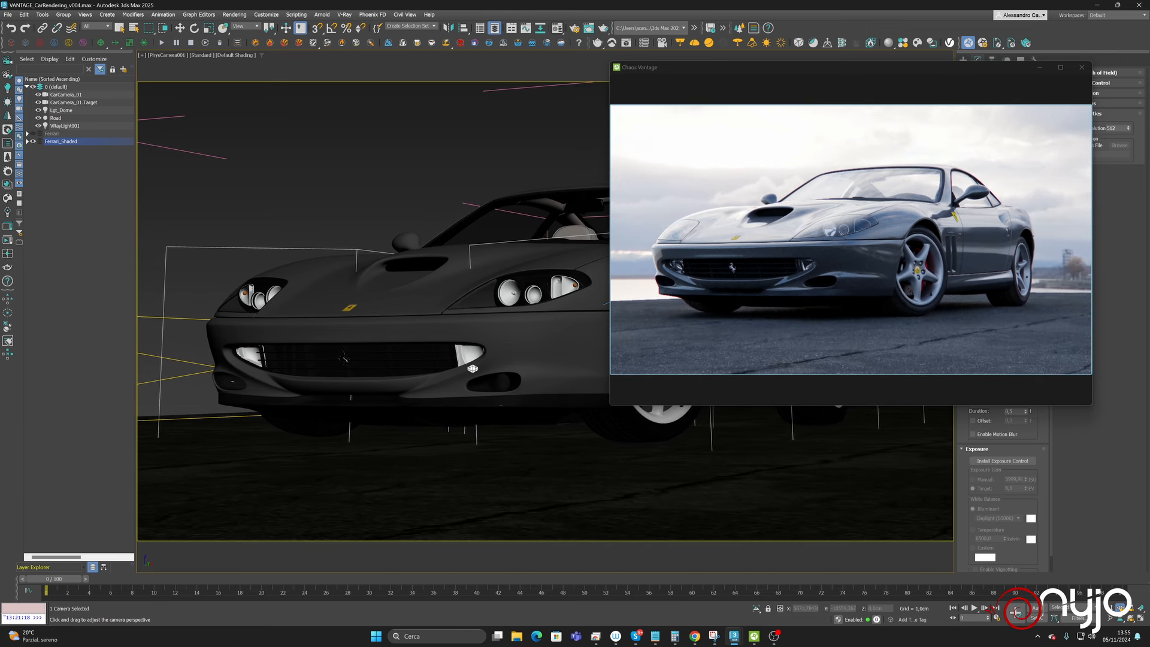
drag(473, 369, 493, 488)
drag(459, 359, 464, 355)
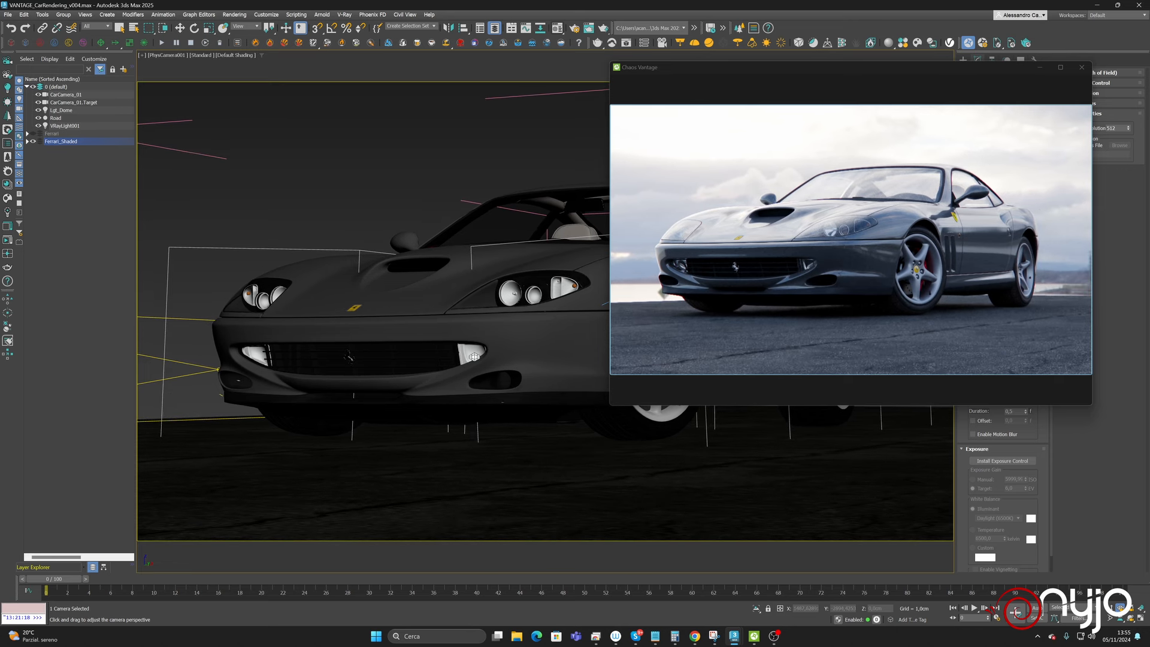
drag(485, 292, 476, 328)
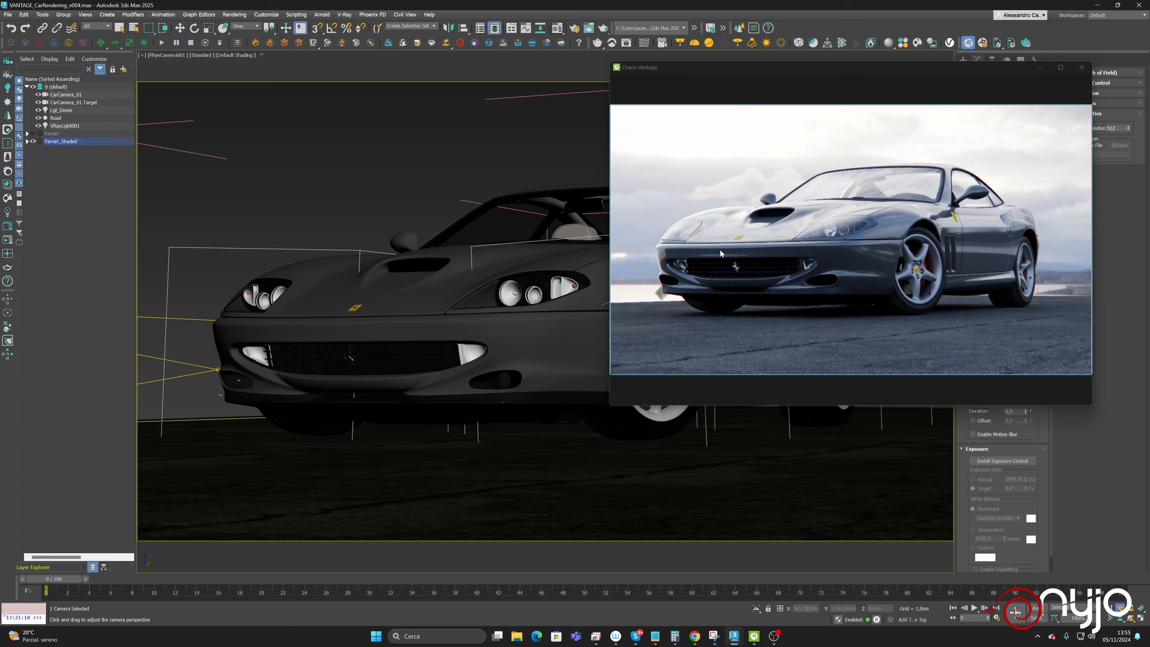
- Roll PhysCamera001 slightly so that the ground slopes upwards towards the rear of the car
click(763, 67)
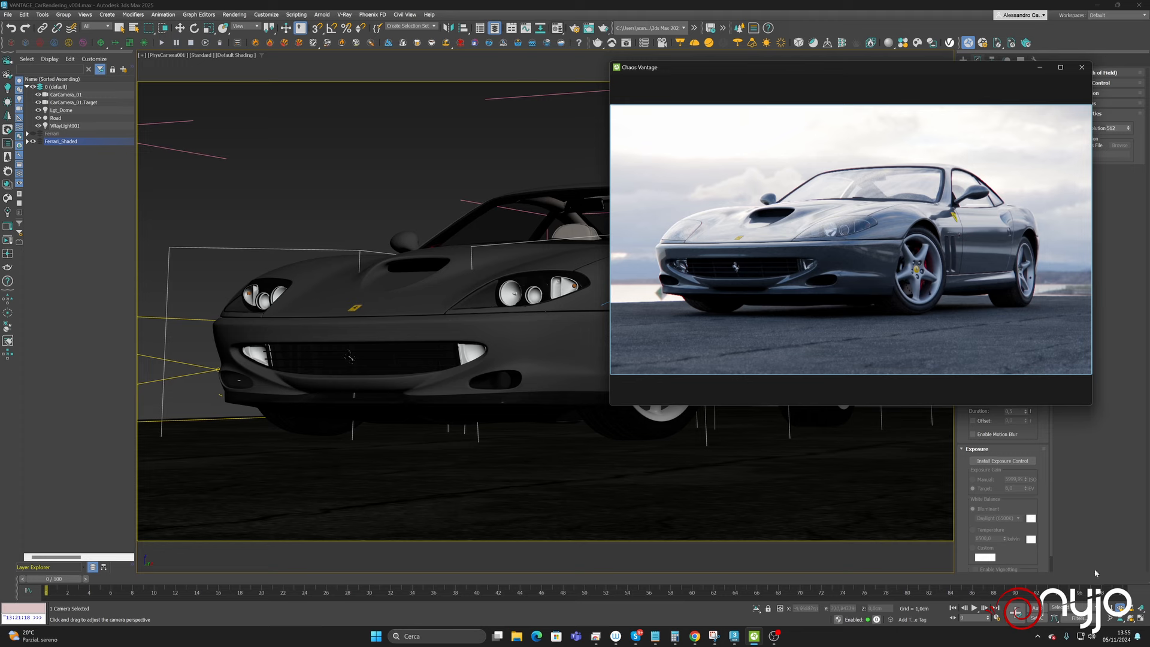
click(1131, 614)
mouse_move(531, 335)
mouse_down()
mouse_move(497, 337)
mouse_move(529, 339)
mouse_up()
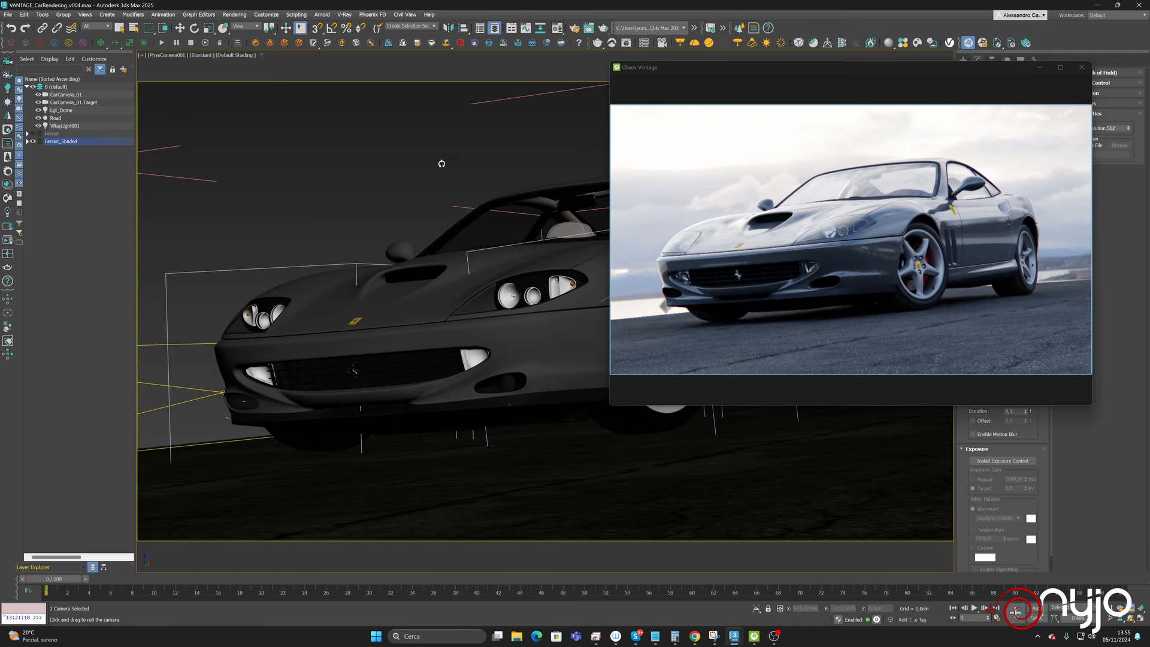
- Enlarge the Vantage window and reposition it over the 3ds Max viewport to present the tilted car render
click(671, 70)
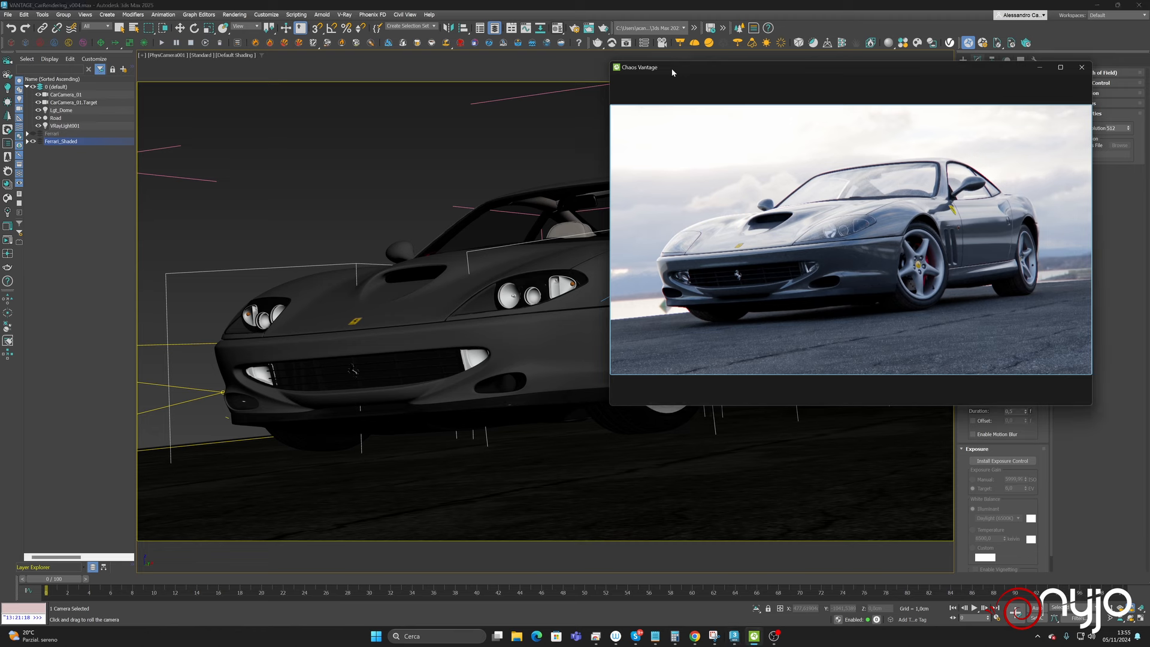
click(646, 235)
drag(610, 405, 483, 532)
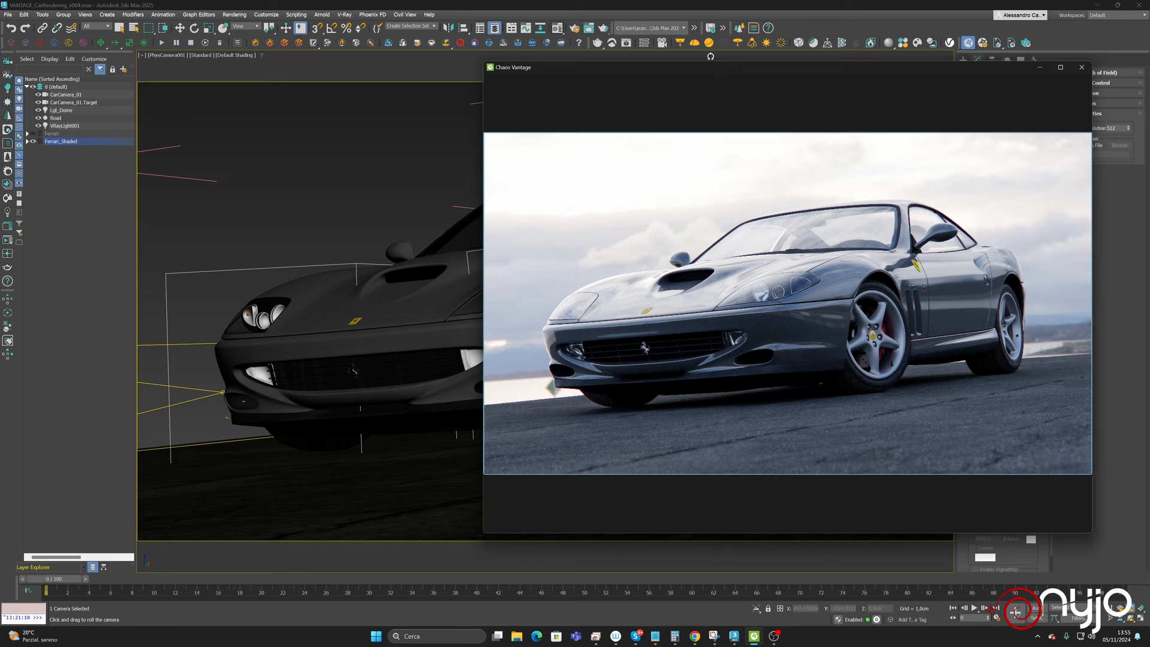
drag(708, 68, 692, 55)
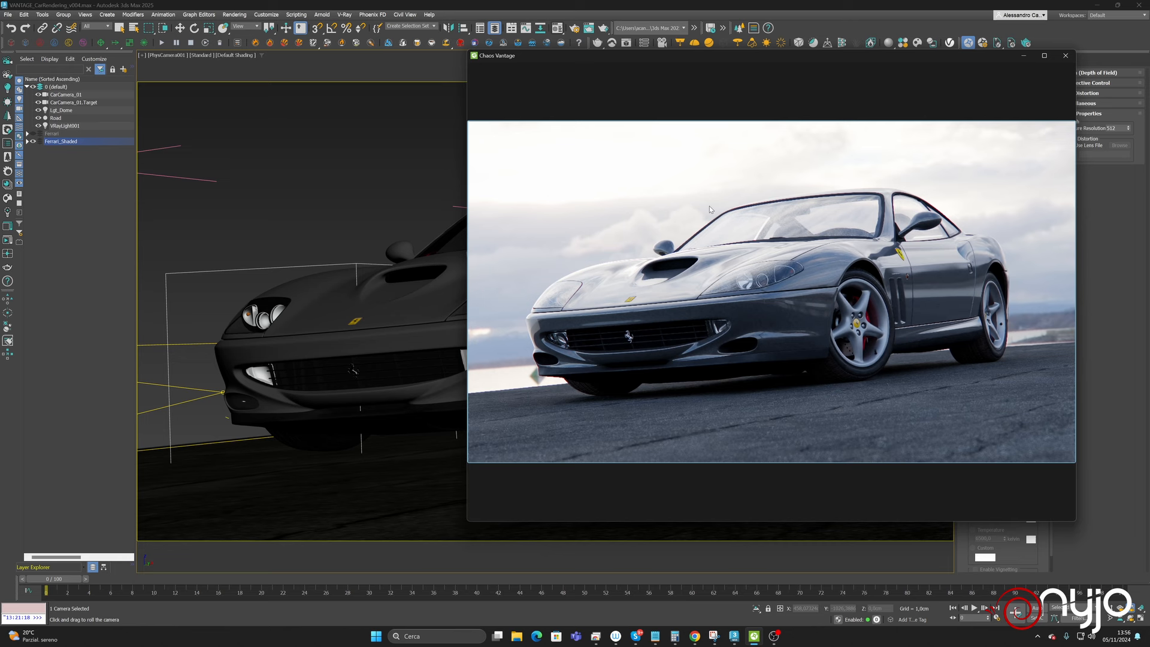
- Save the 3ds Max scene under its existing name, VANTAGE_CarRendering_v004.max
click(8, 14)
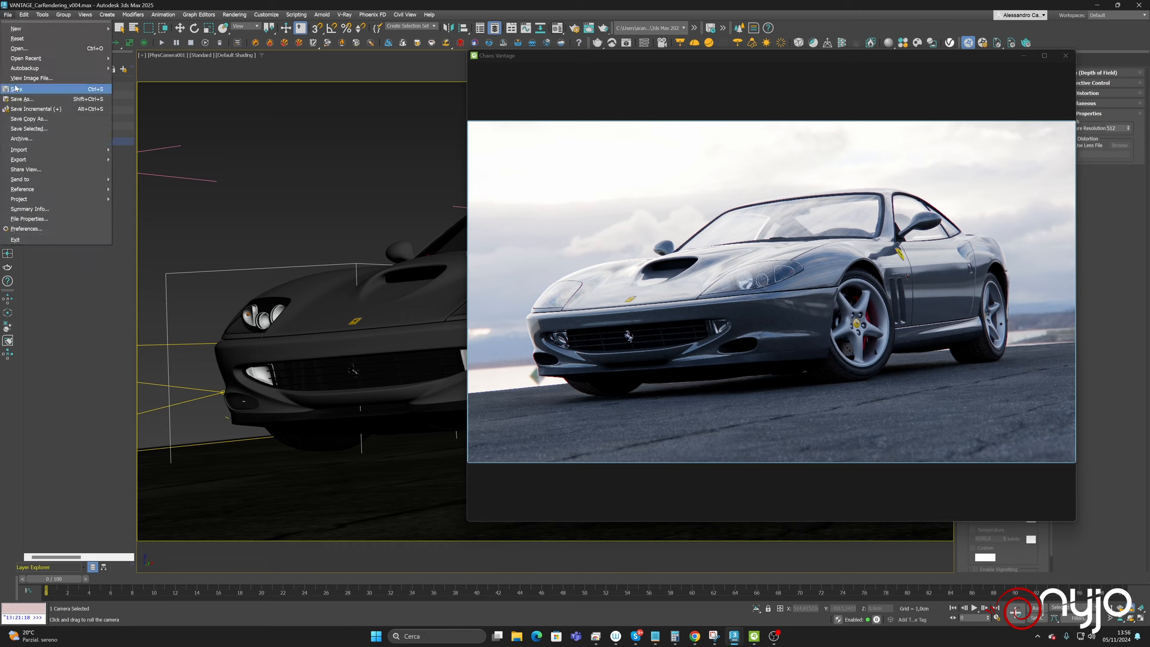
click(15, 88)
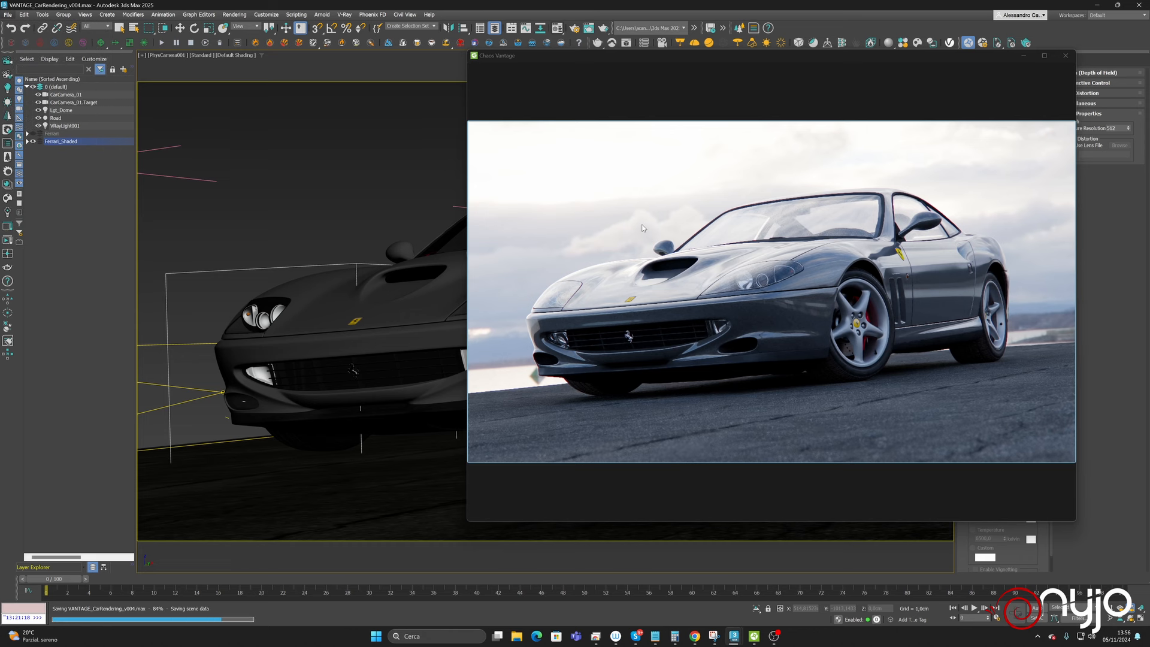